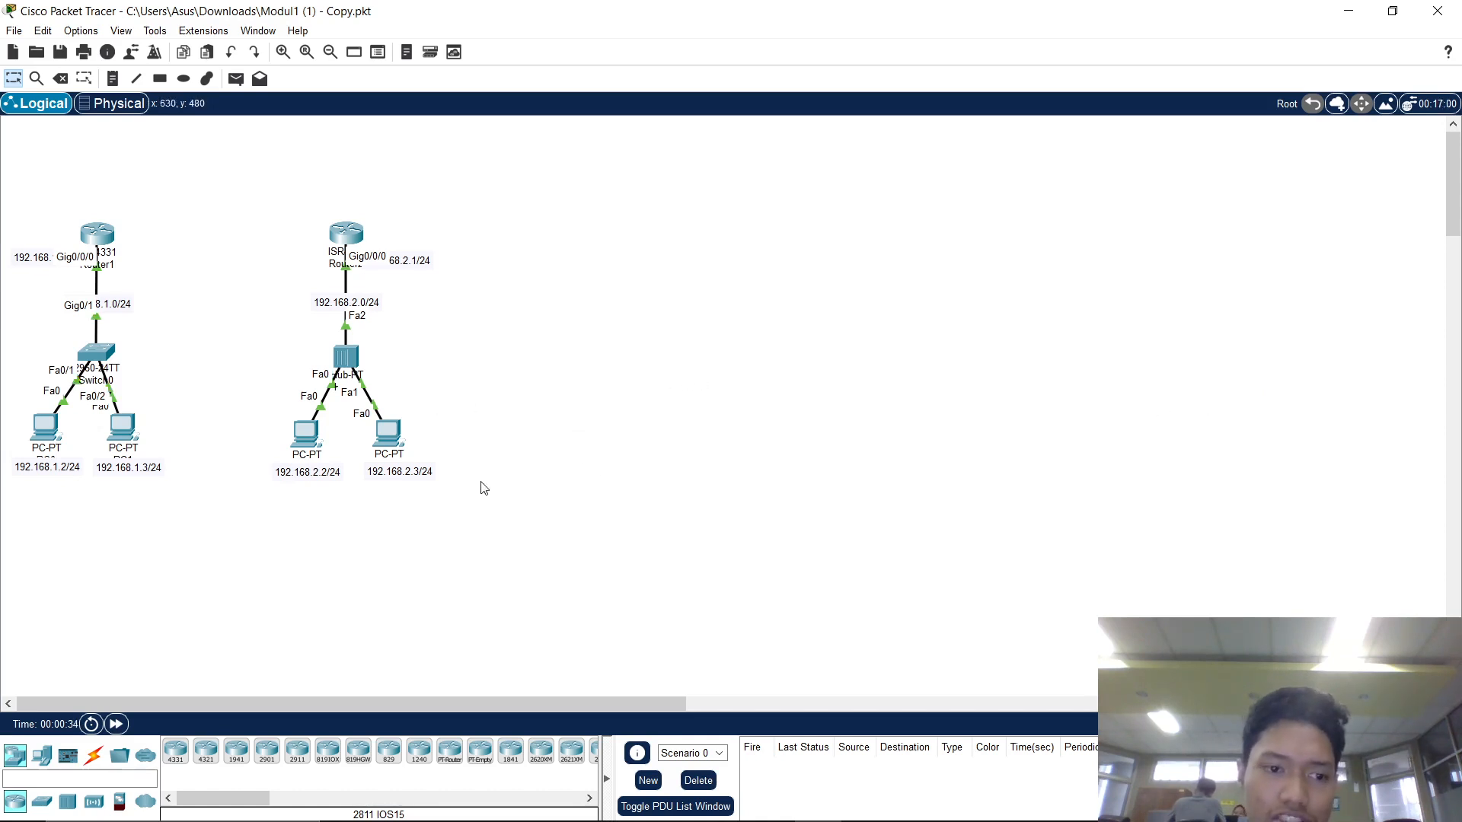
Move both existing router networks, with all their devices and address labels, to the middle of the workspace.
left_click_drag(535, 524, 4, 84)
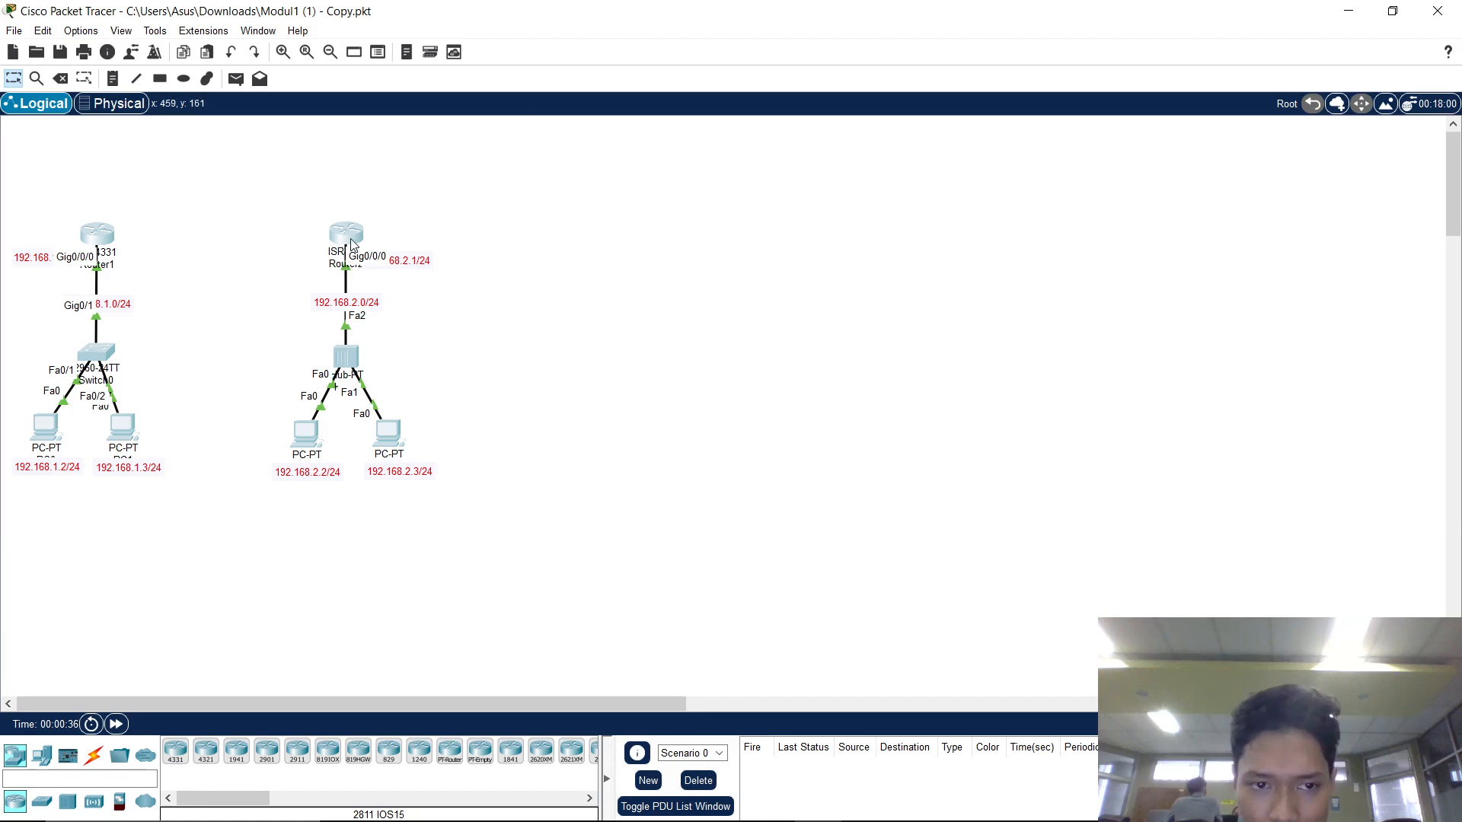
left_click_drag(251, 253, 751, 290)
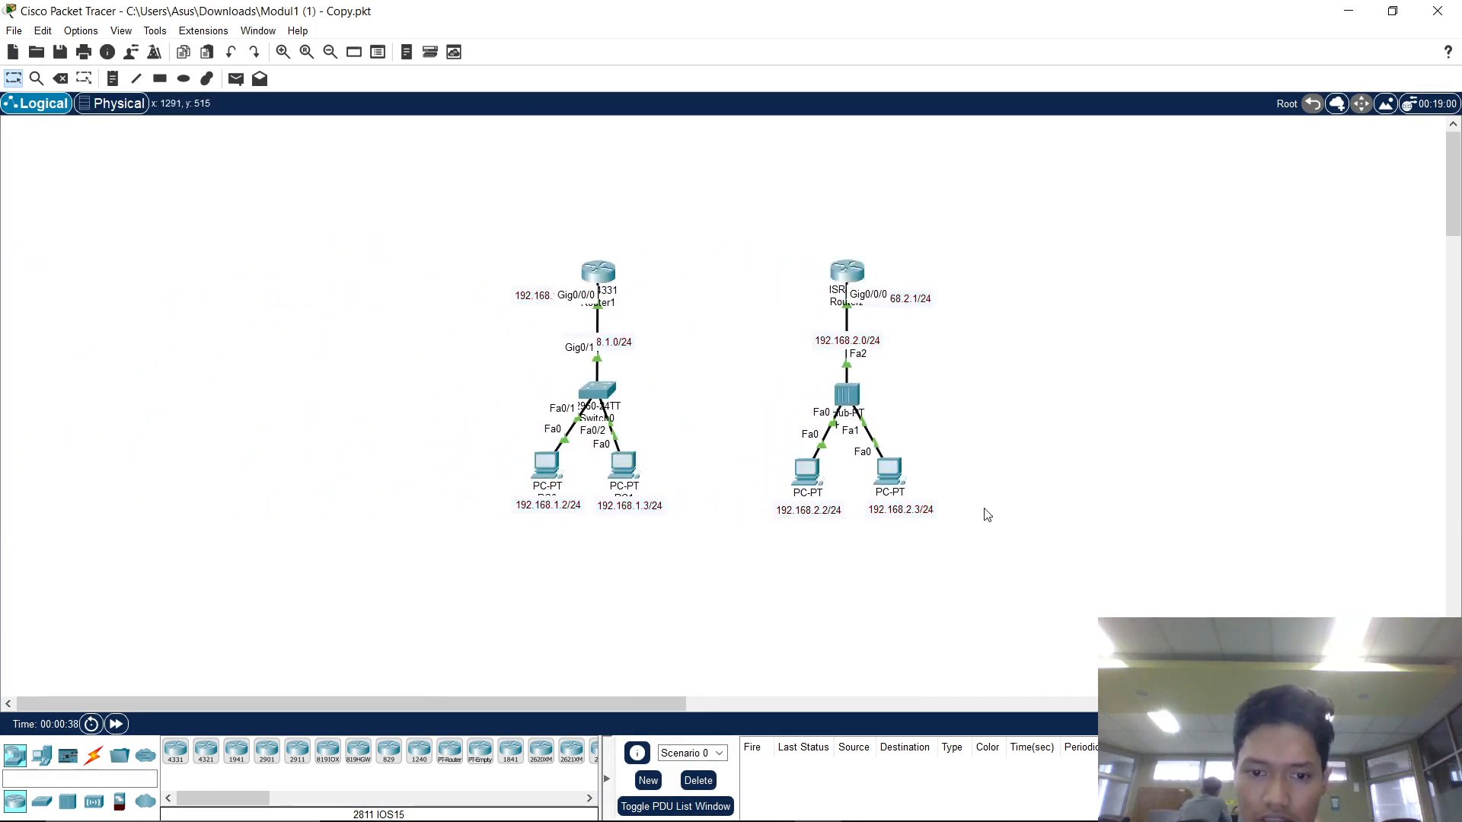
left_click_drag(1054, 547, 386, 372)
left_click(986, 588)
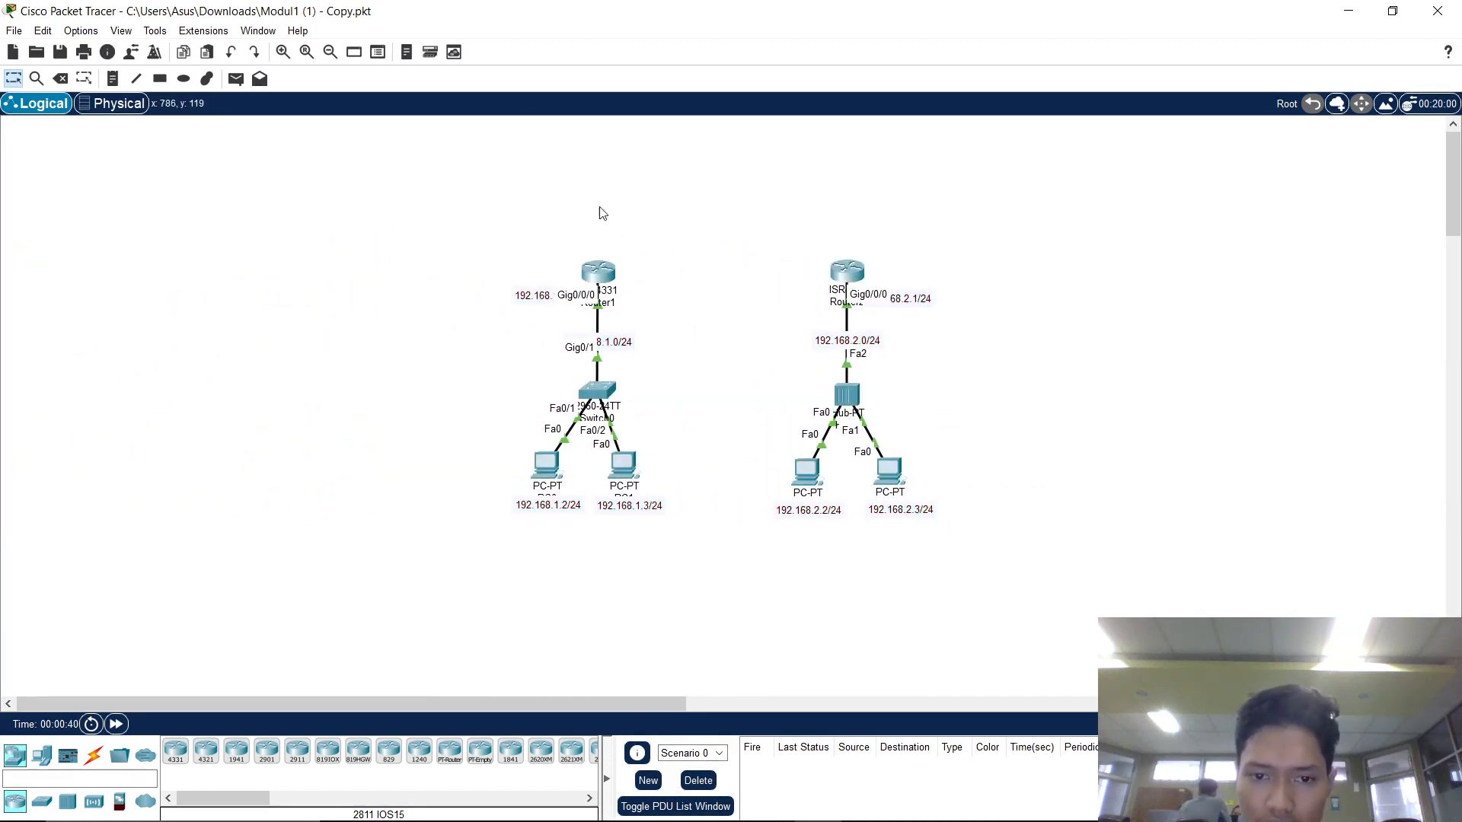
Move the switch, the hub and all four PCs with their labels farther below the two routers.
left_click_drag(531, 213, 704, 605)
left_click_drag(1043, 569, 715, 213)
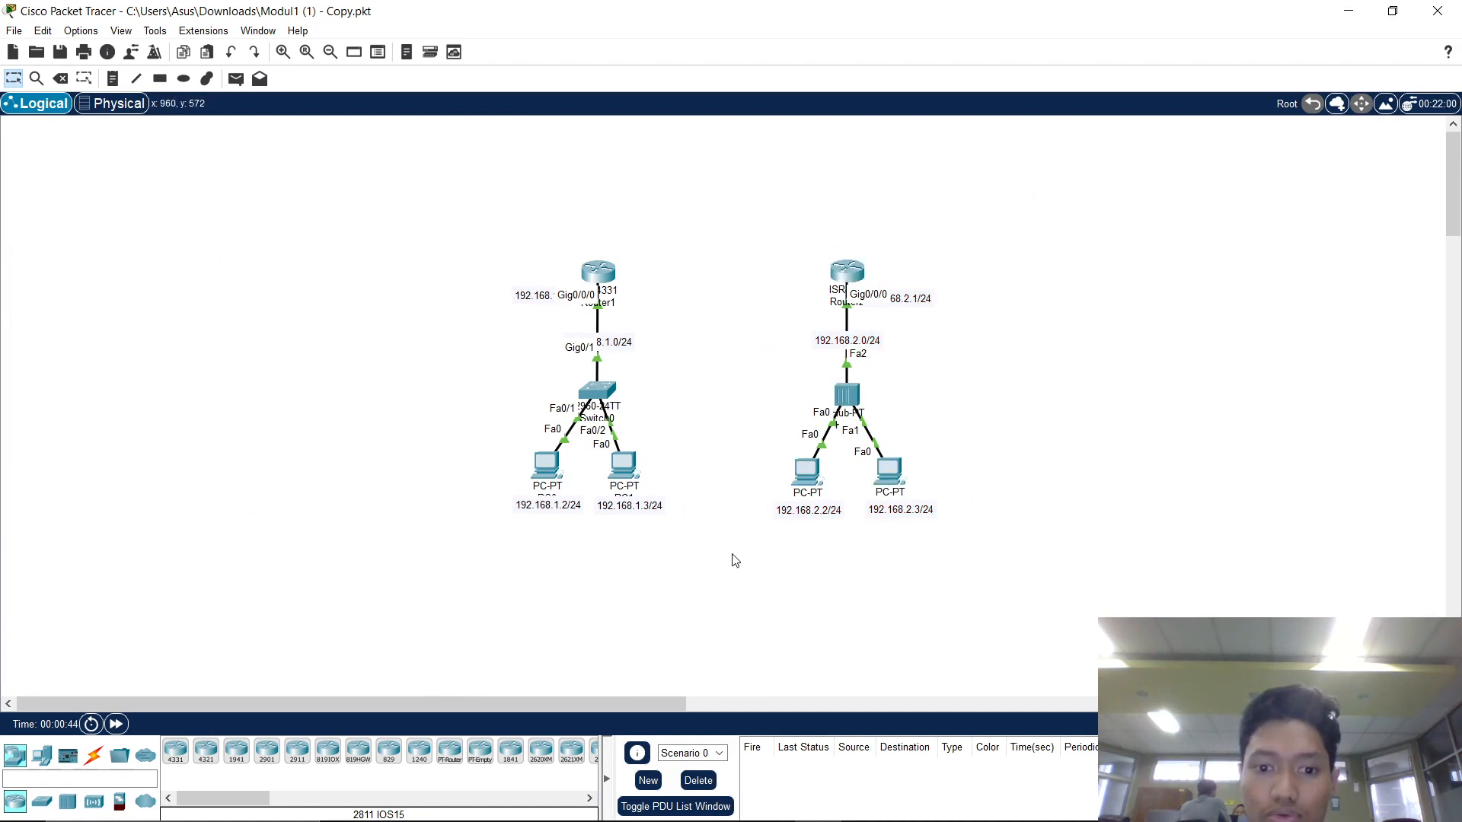
left_click_drag(730, 555, 467, 349)
left_click_drag(1070, 555, 458, 374)
left_click_drag(605, 399, 612, 472)
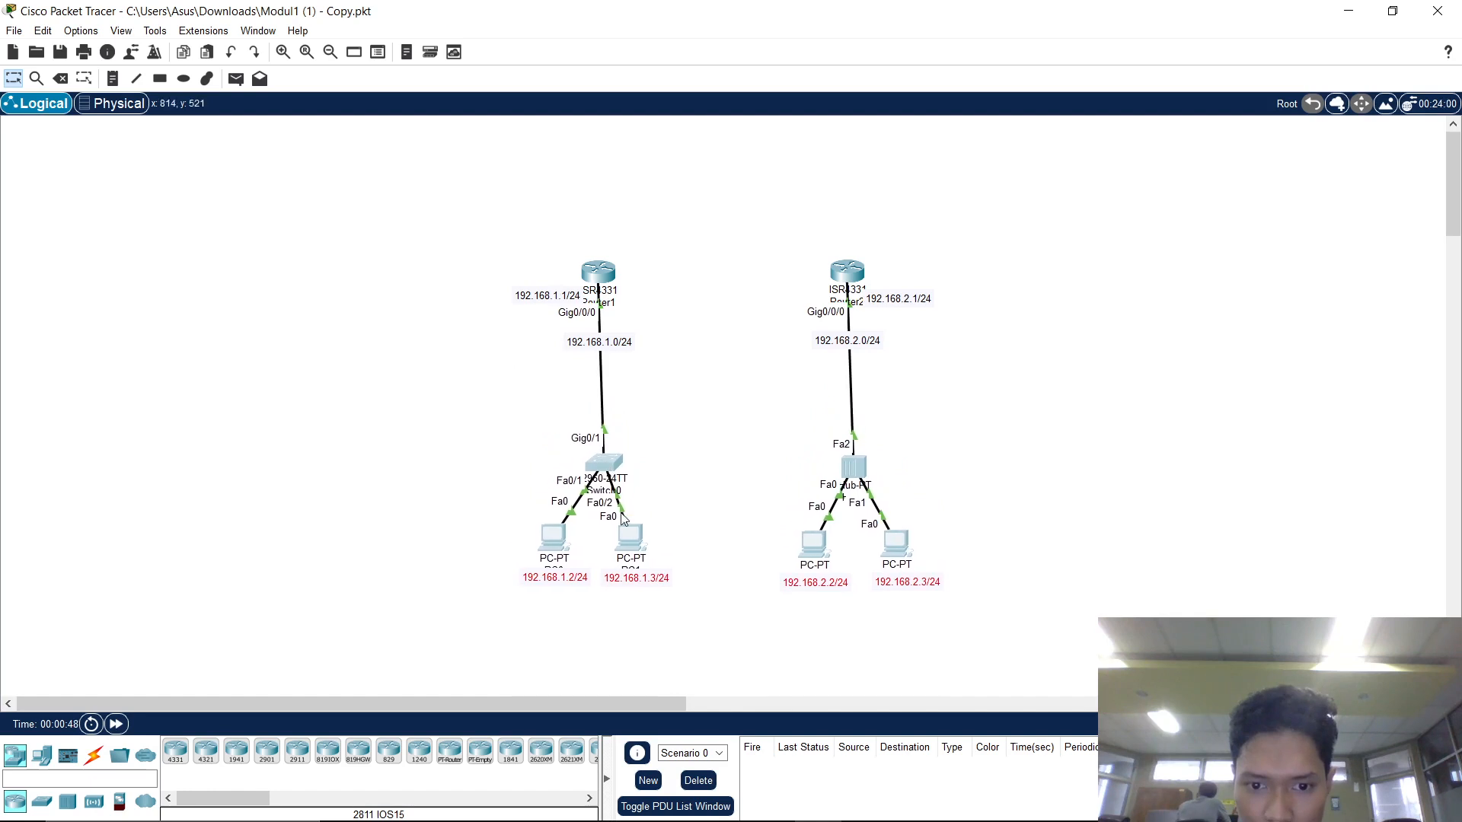
left_click(695, 665)
Add an ISR4331 router between the two existing routers and connect Router1 to it with an automatically chosen cable.
left_click(175, 752)
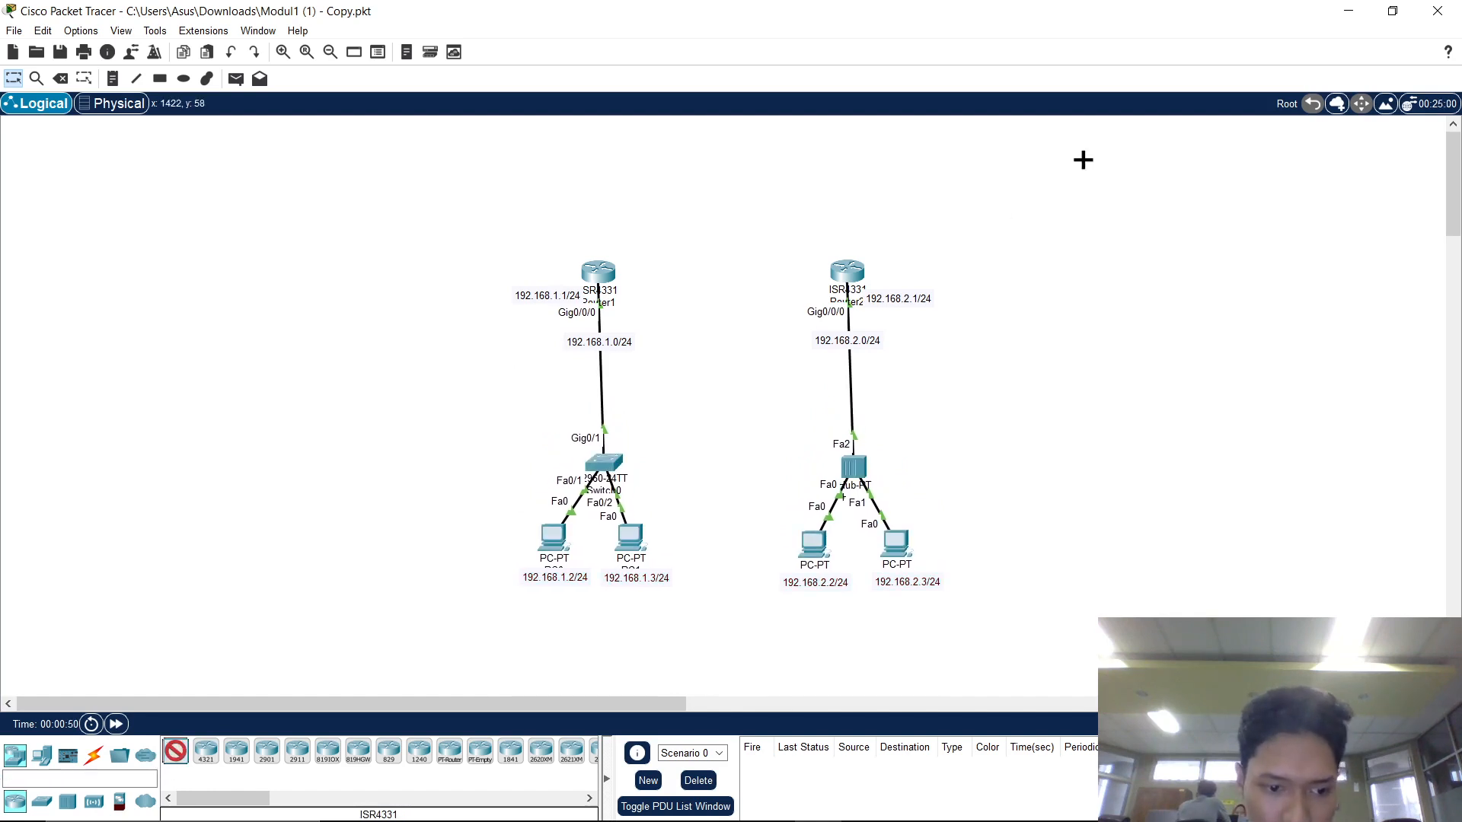
left_click(723, 274)
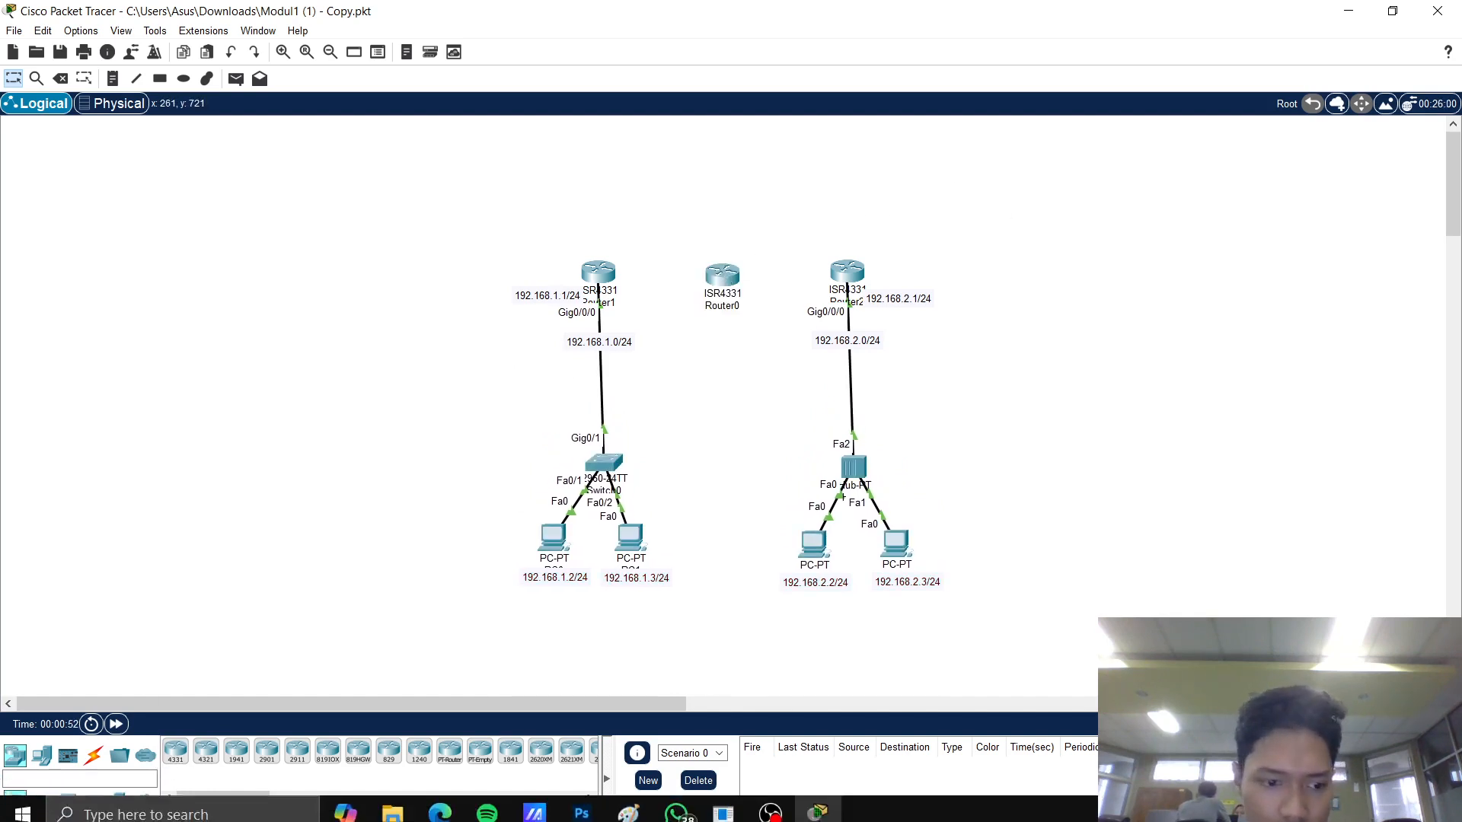
left_click(93, 756)
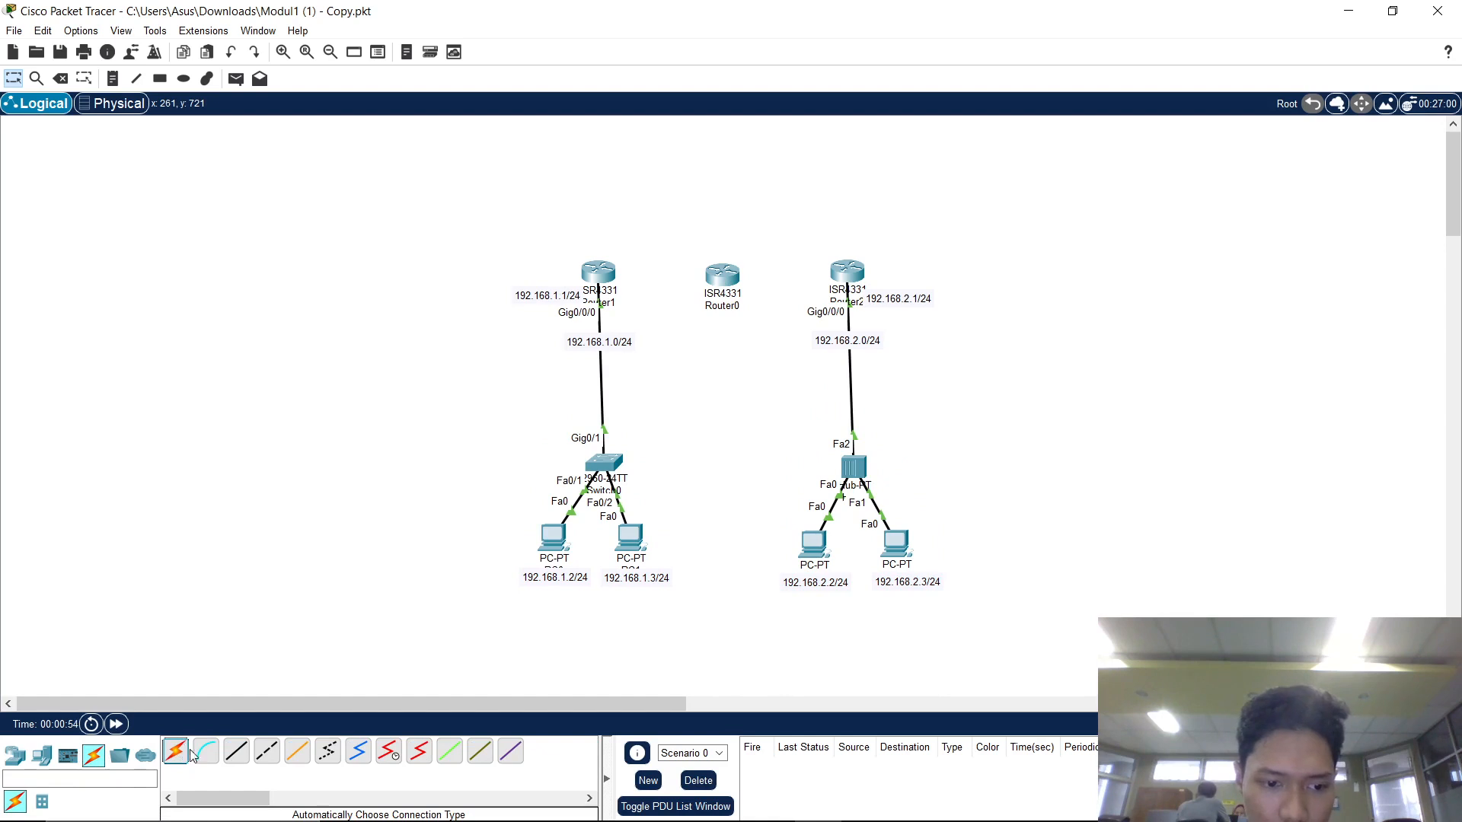
left_click(186, 753)
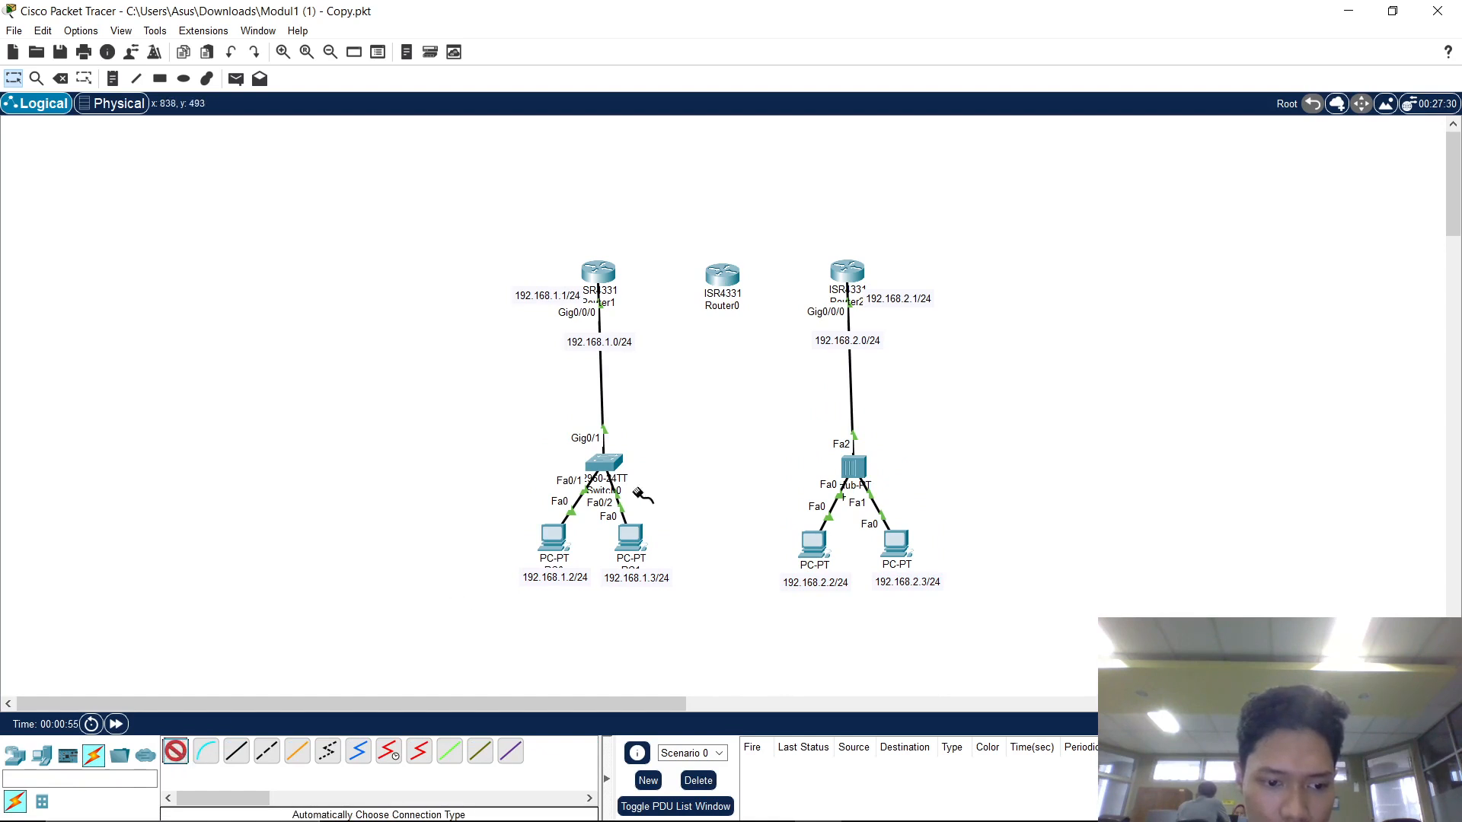
left_click(601, 271)
left_click(722, 275)
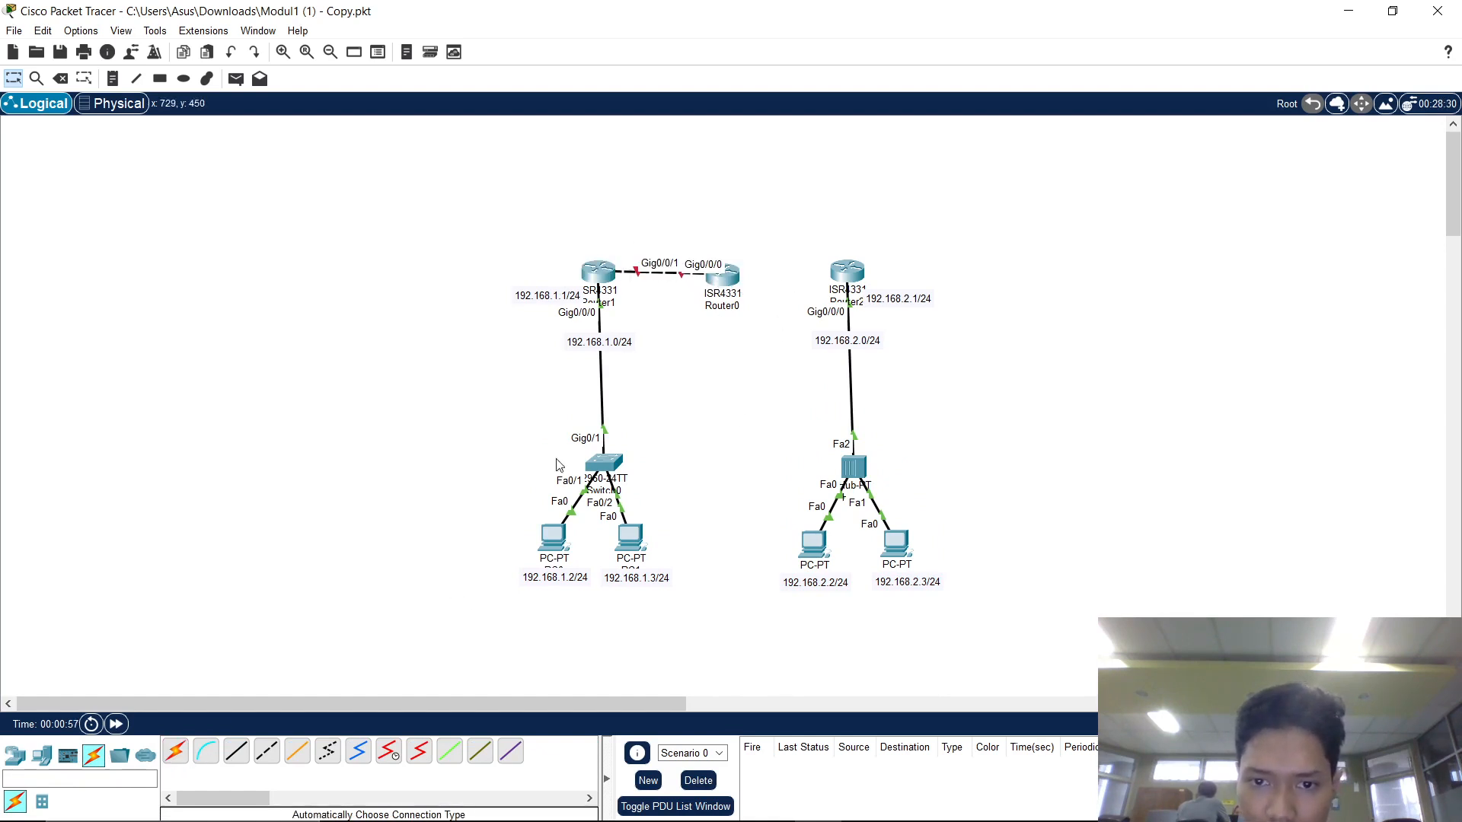
Connect the middle router to Router2 with an automatically chosen cable and align the middle router with its neighbours.
left_click(177, 751)
left_click(721, 275)
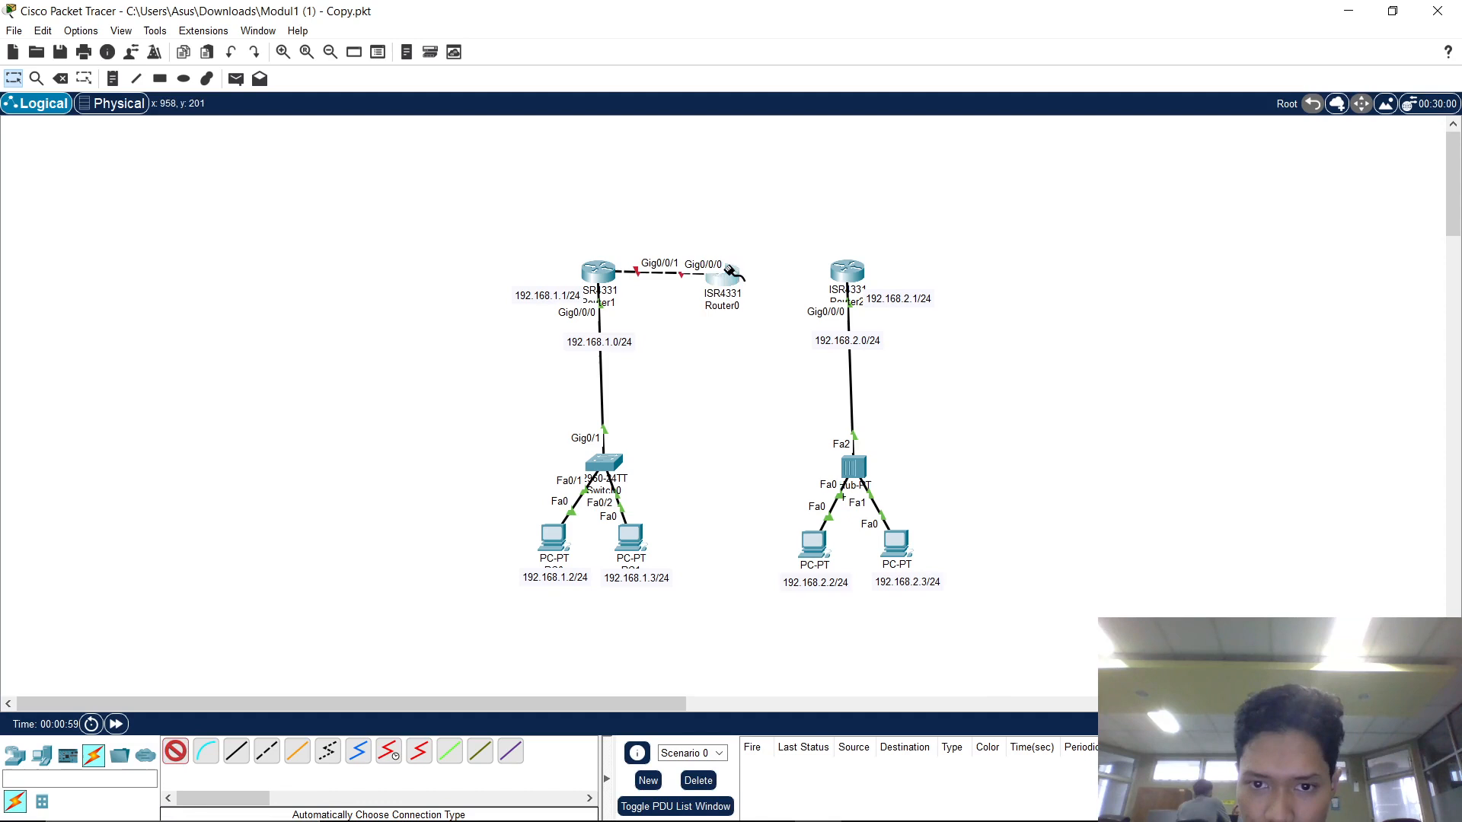
left_click(851, 280)
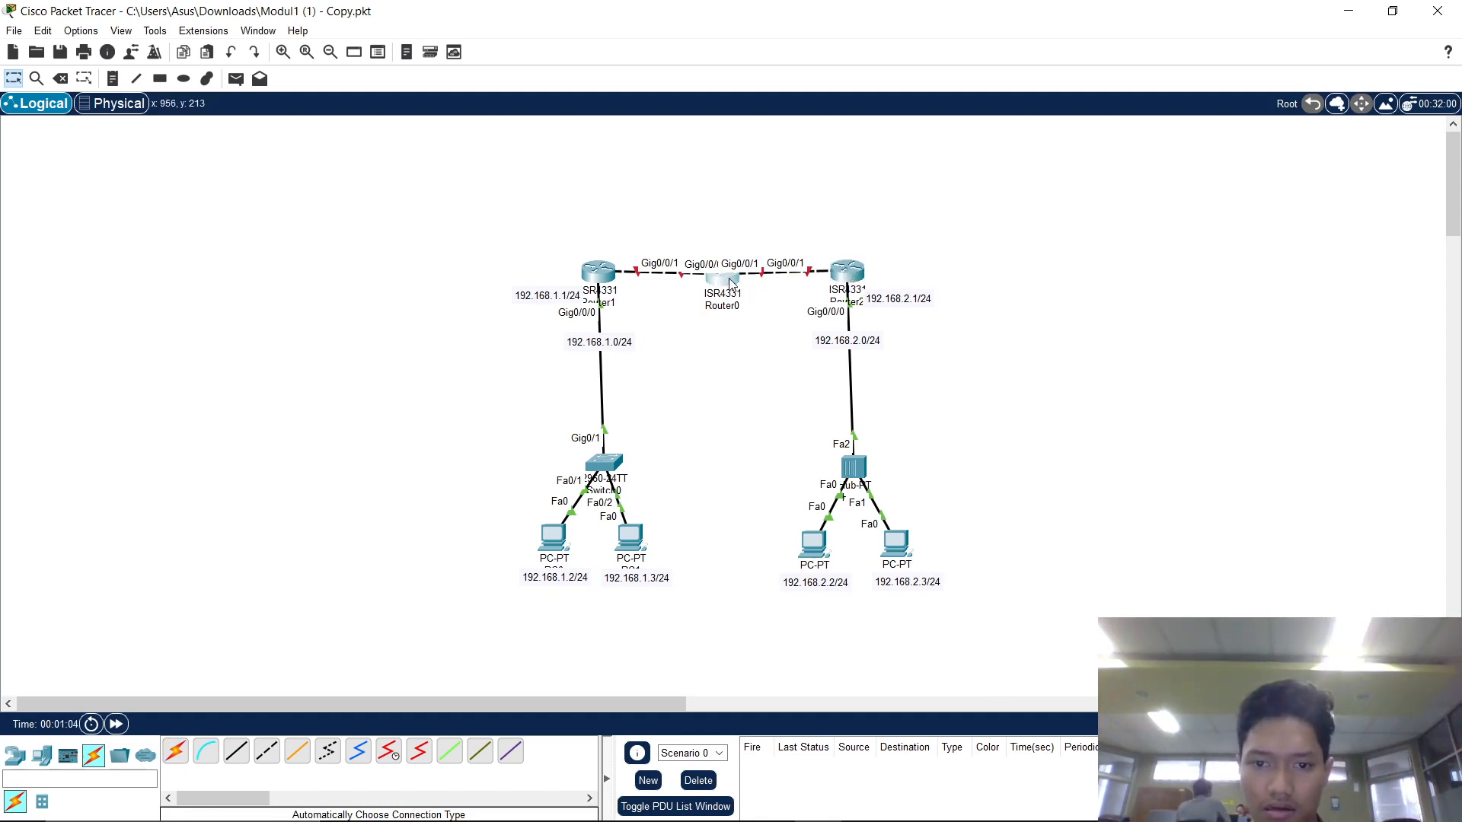
left_click_drag(728, 285, 729, 281)
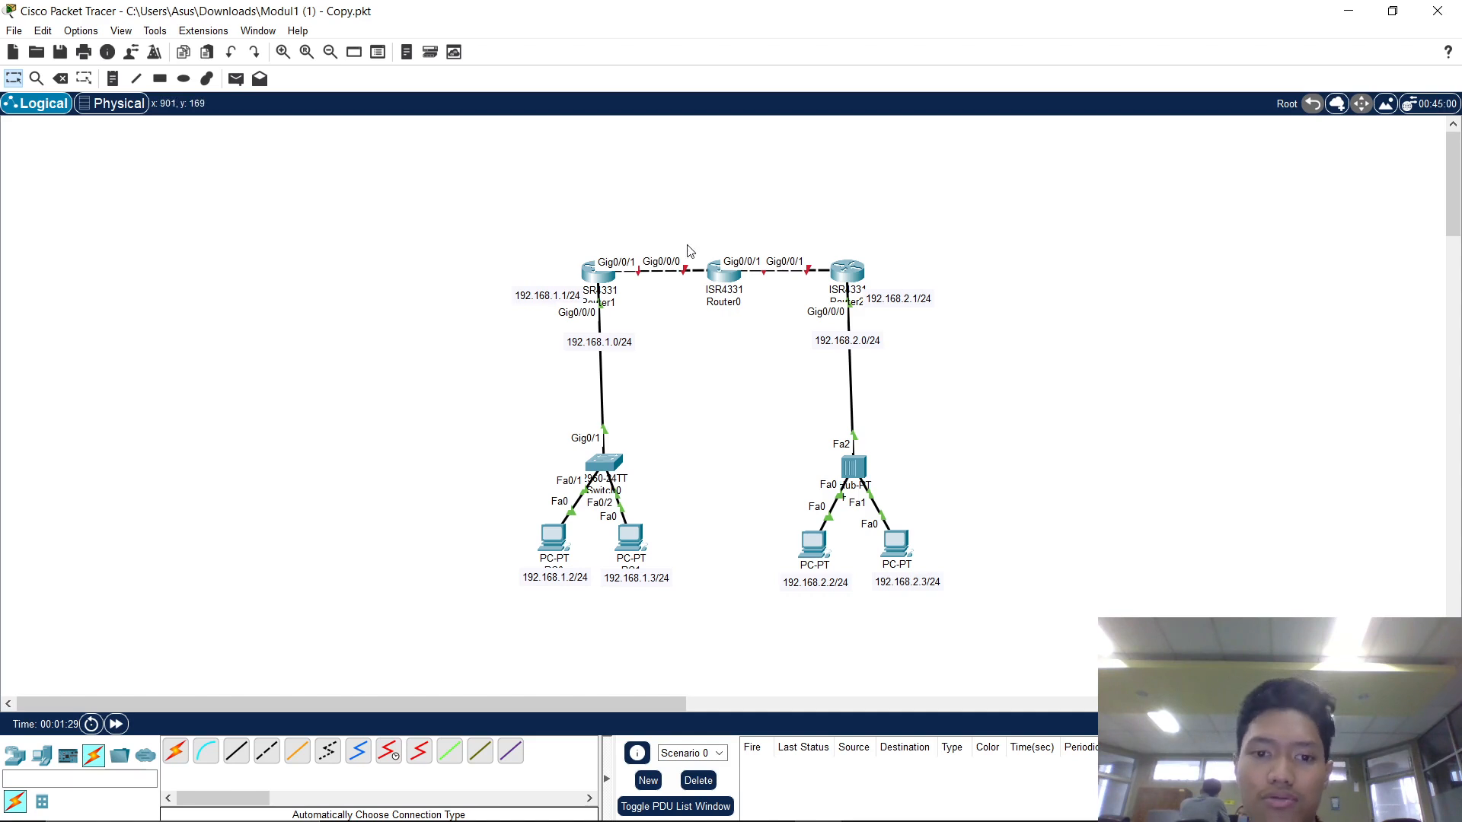
Place a copy of Router1's address label above the link between Router1 and Router0 and set it to 192.168.3.0/24.
left_click_drag(546, 314, 670, 228)
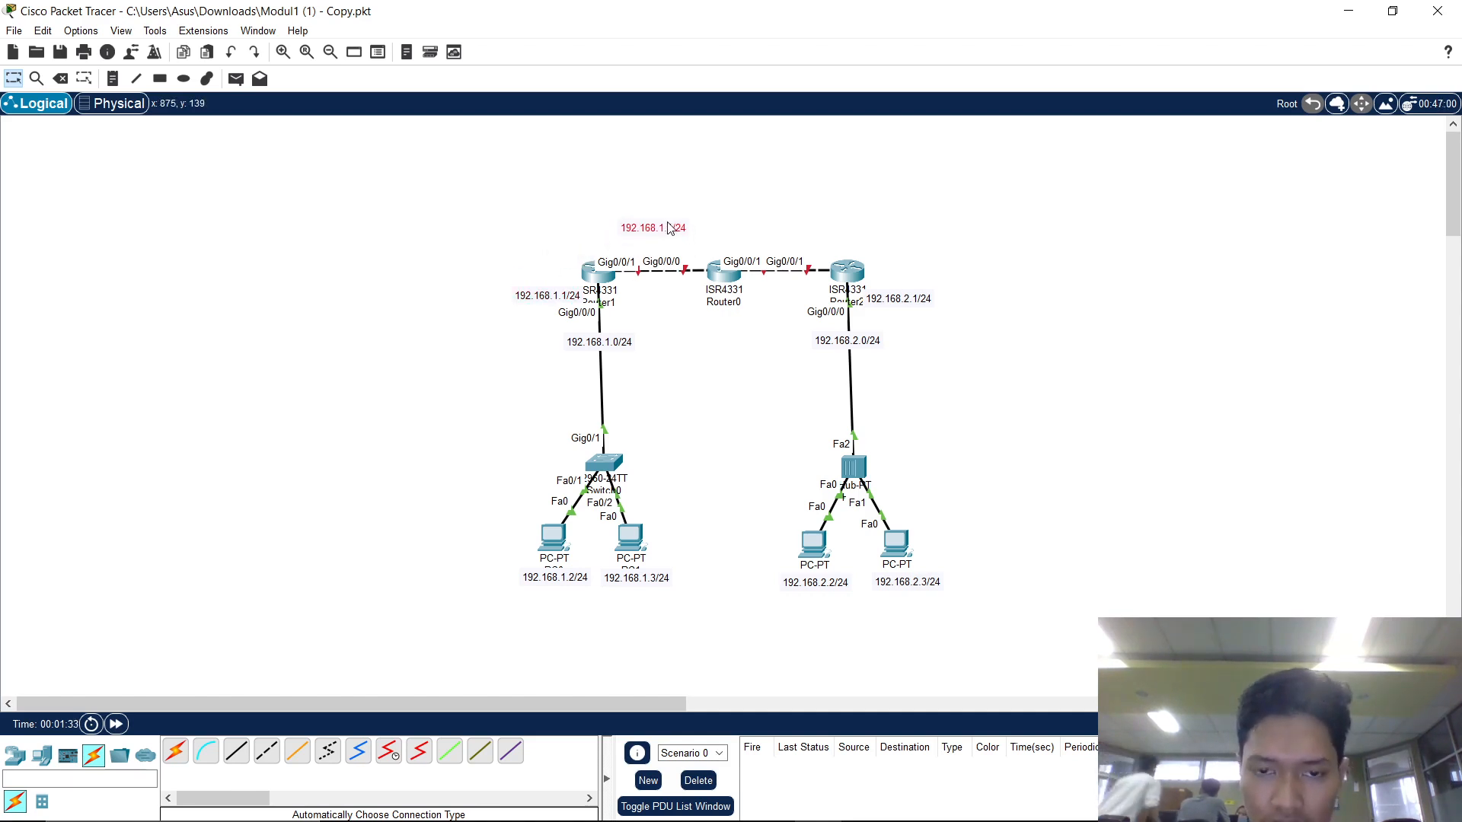
double_click(670, 229)
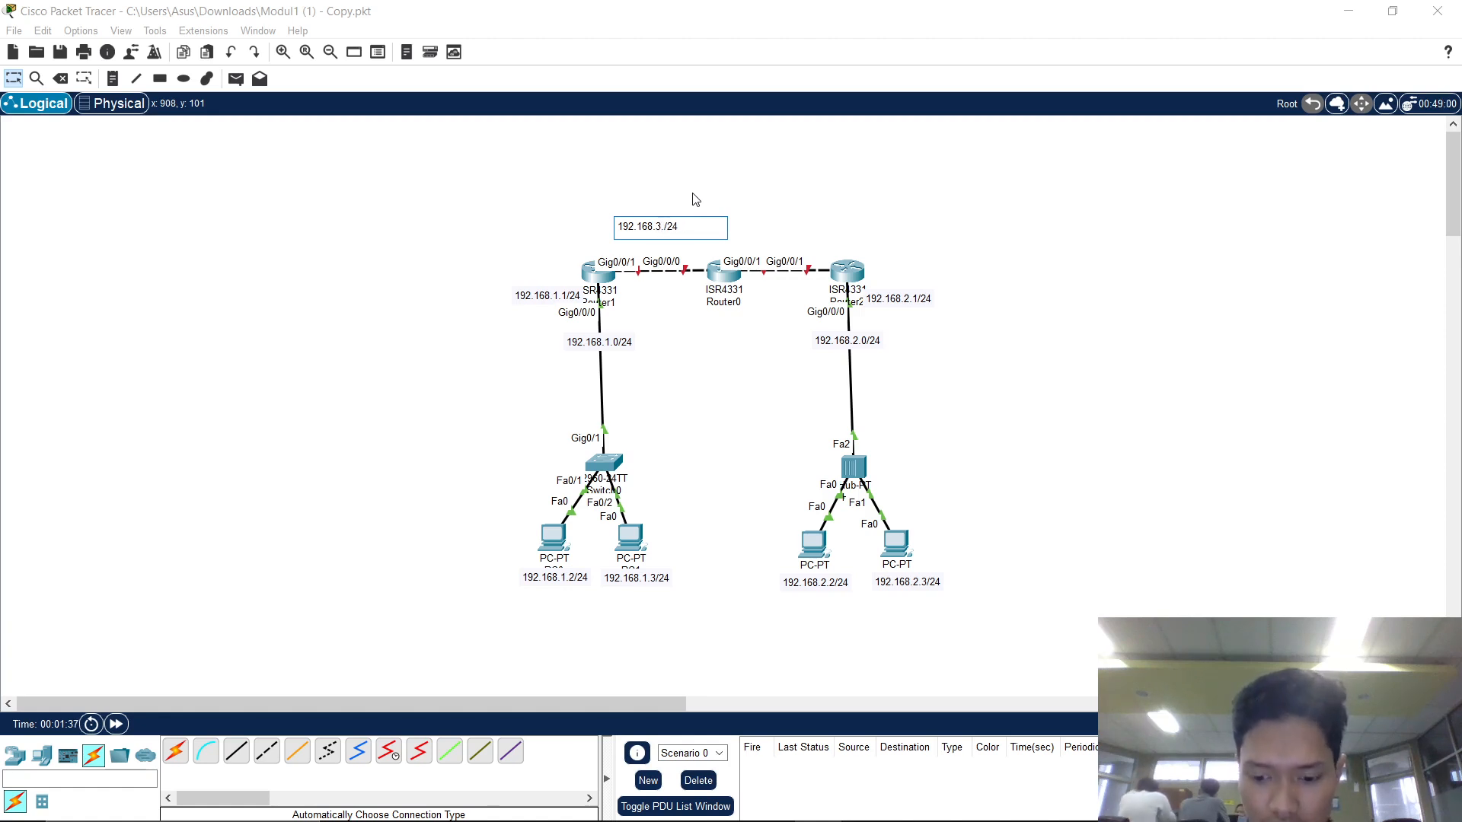
left_click(780, 207)
Copy the network label to above the link between Router0 and Router2 and change it to 192.168.4.0/24.
left_click_drag(687, 200, 785, 220)
key("ctrl+v")
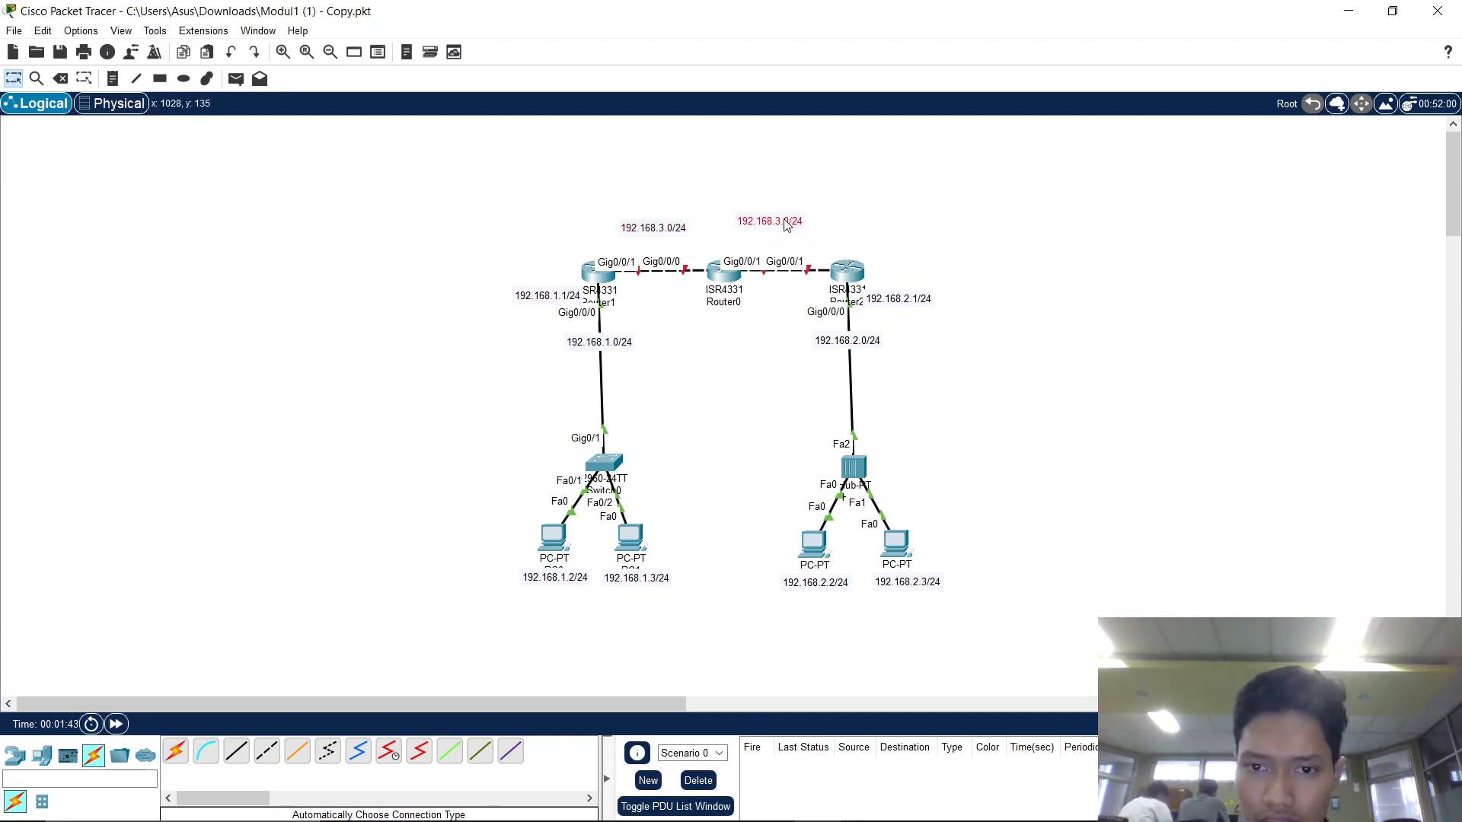
double_click(785, 220)
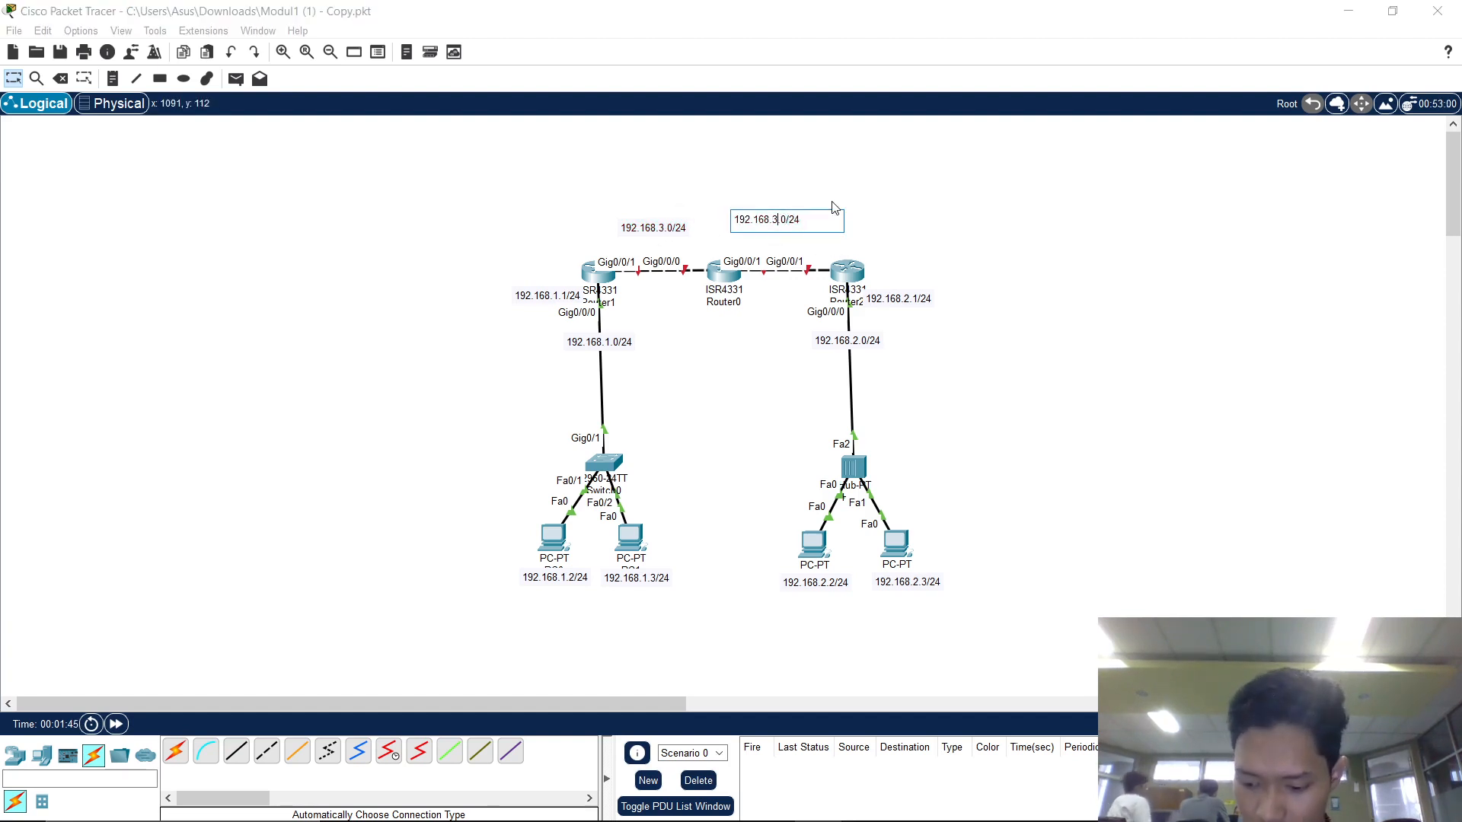
key("BackSpace")
type("4")
left_click(925, 202)
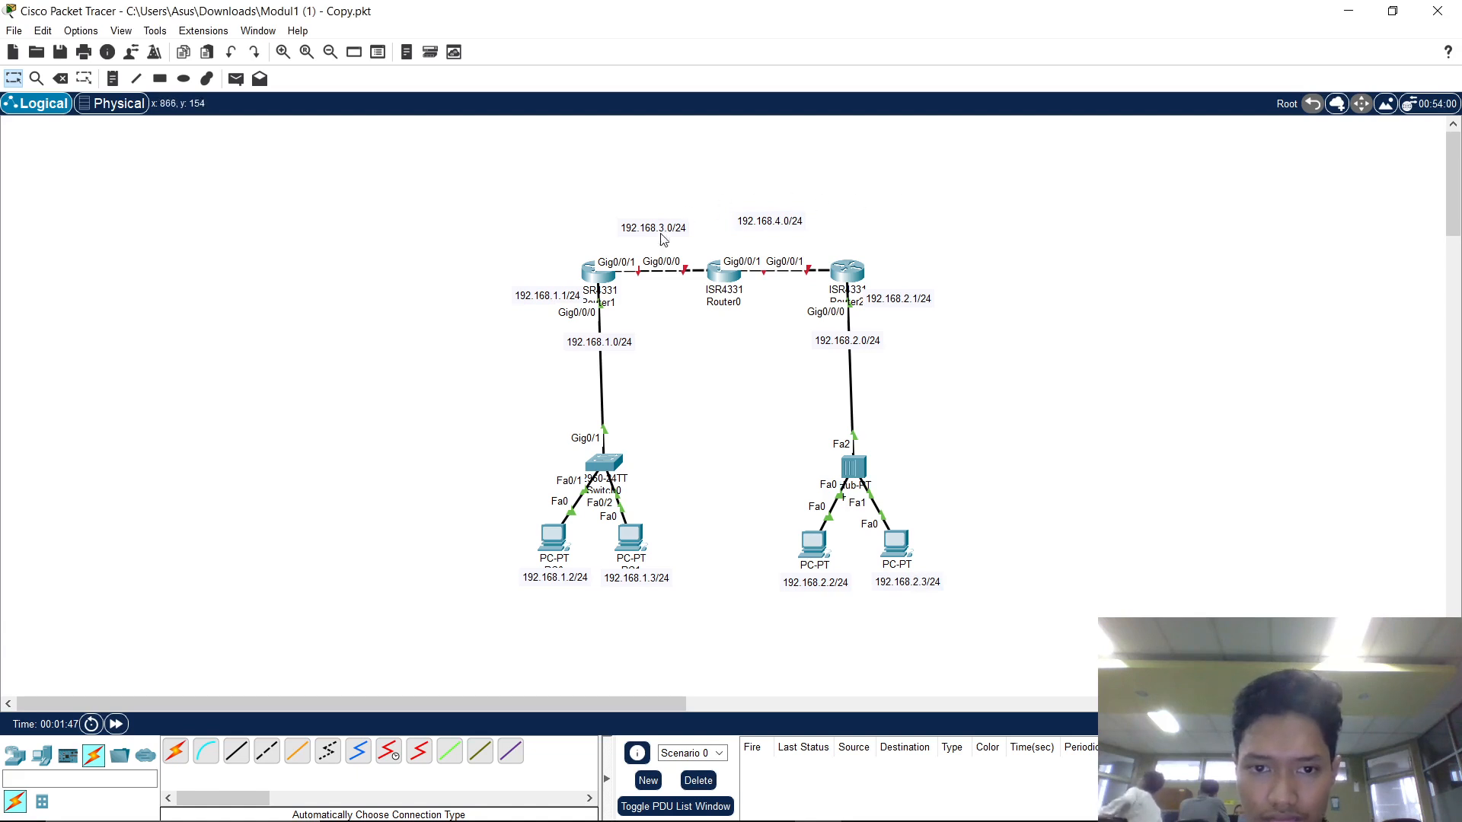
Copy the 192.168.3.0/24 label, place it above Router1 and change its text to 192.168.3.2/24.
left_click_drag(634, 212, 668, 246)
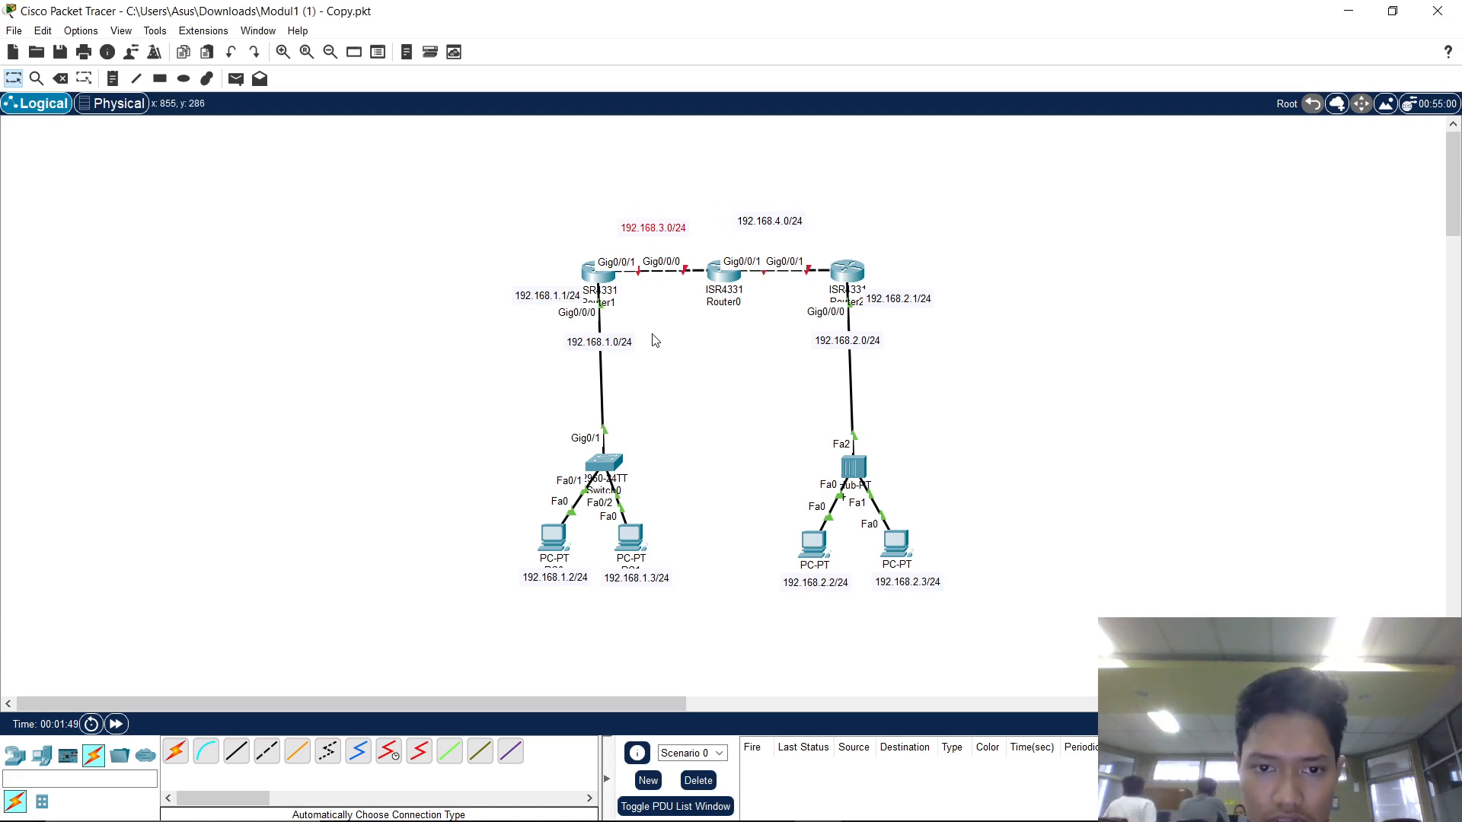
key("ctrl+v")
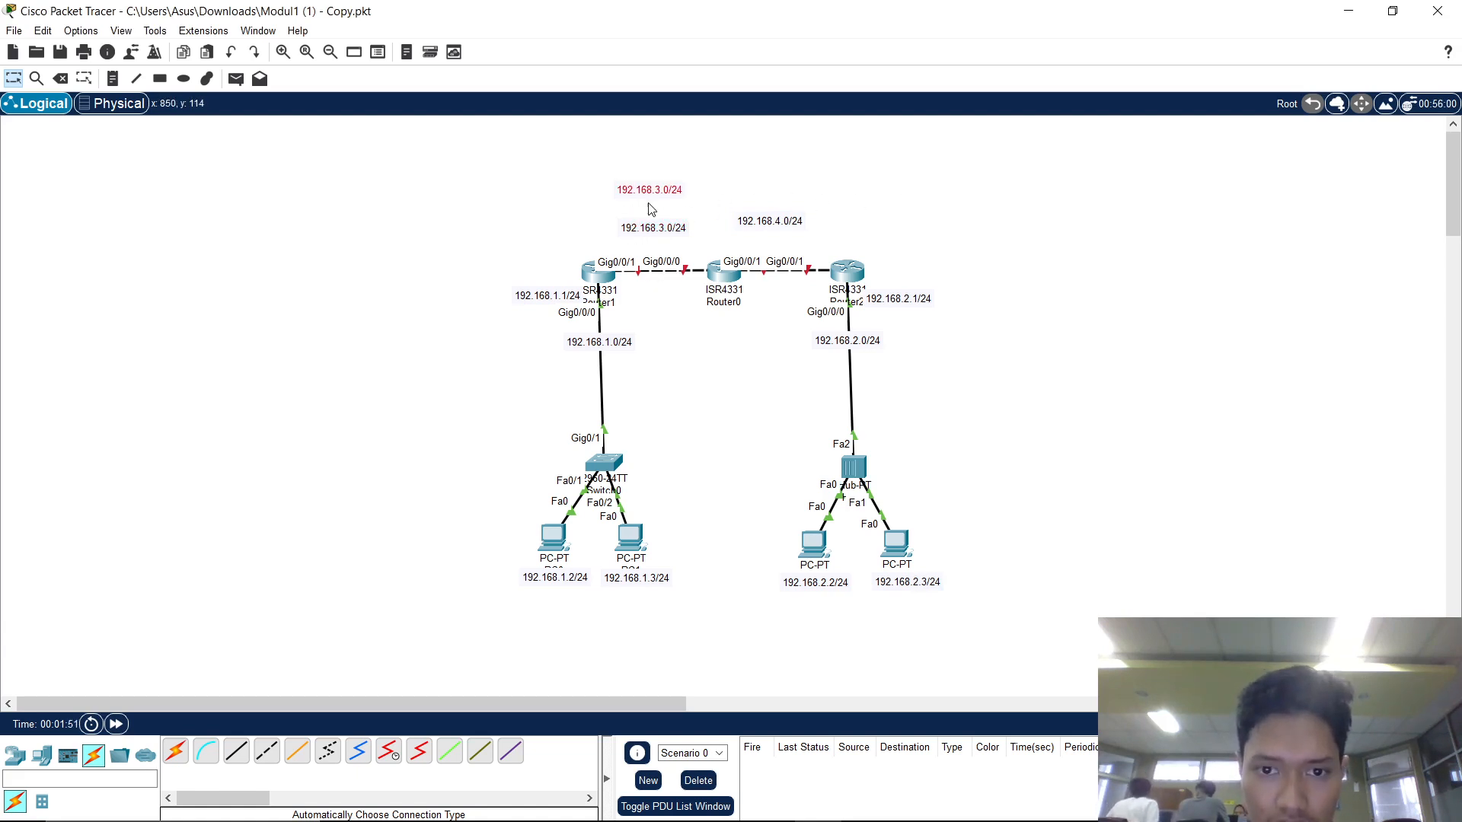
left_click_drag(642, 192, 594, 252)
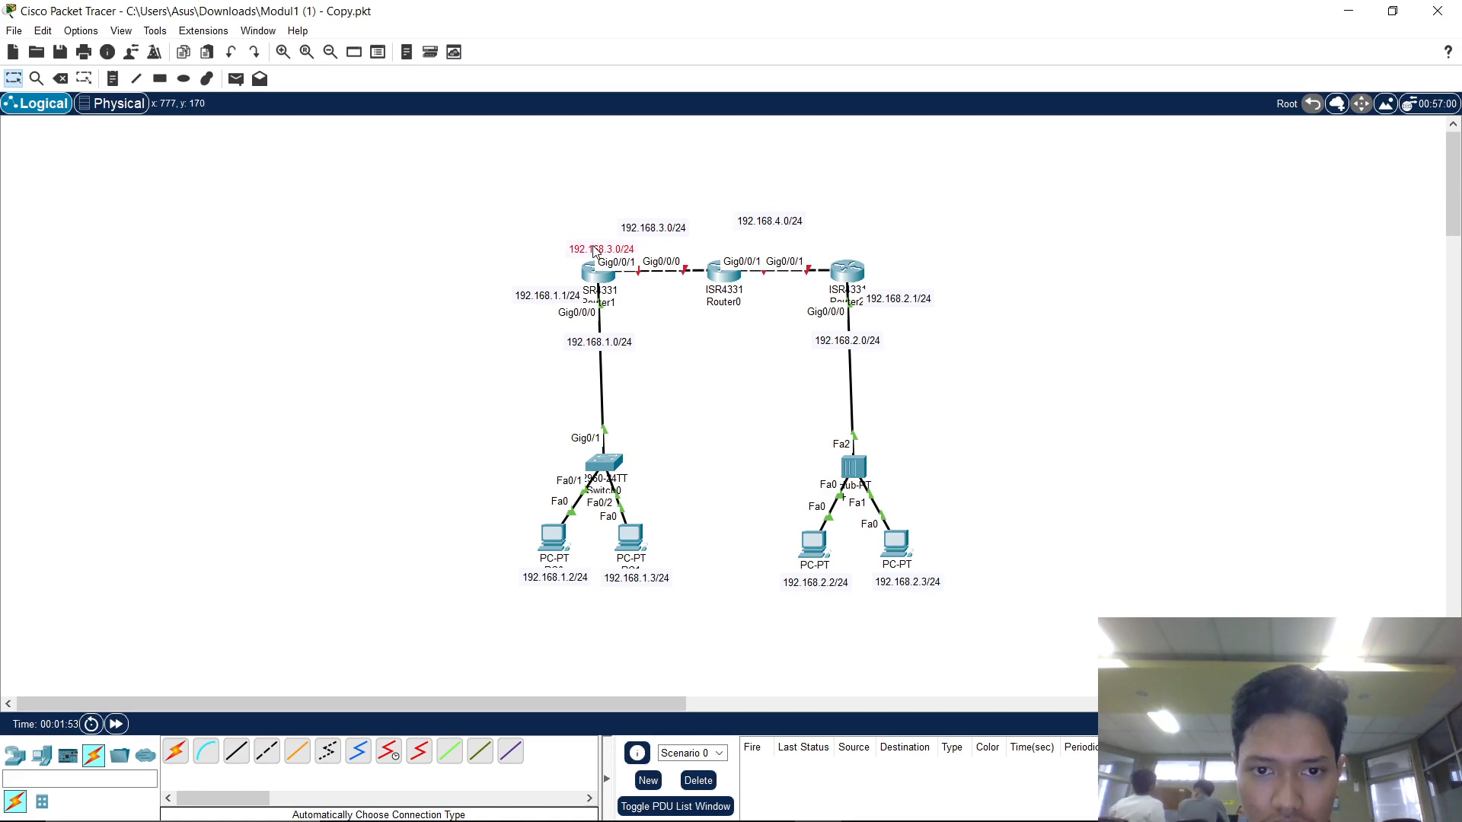
double_click(600, 249)
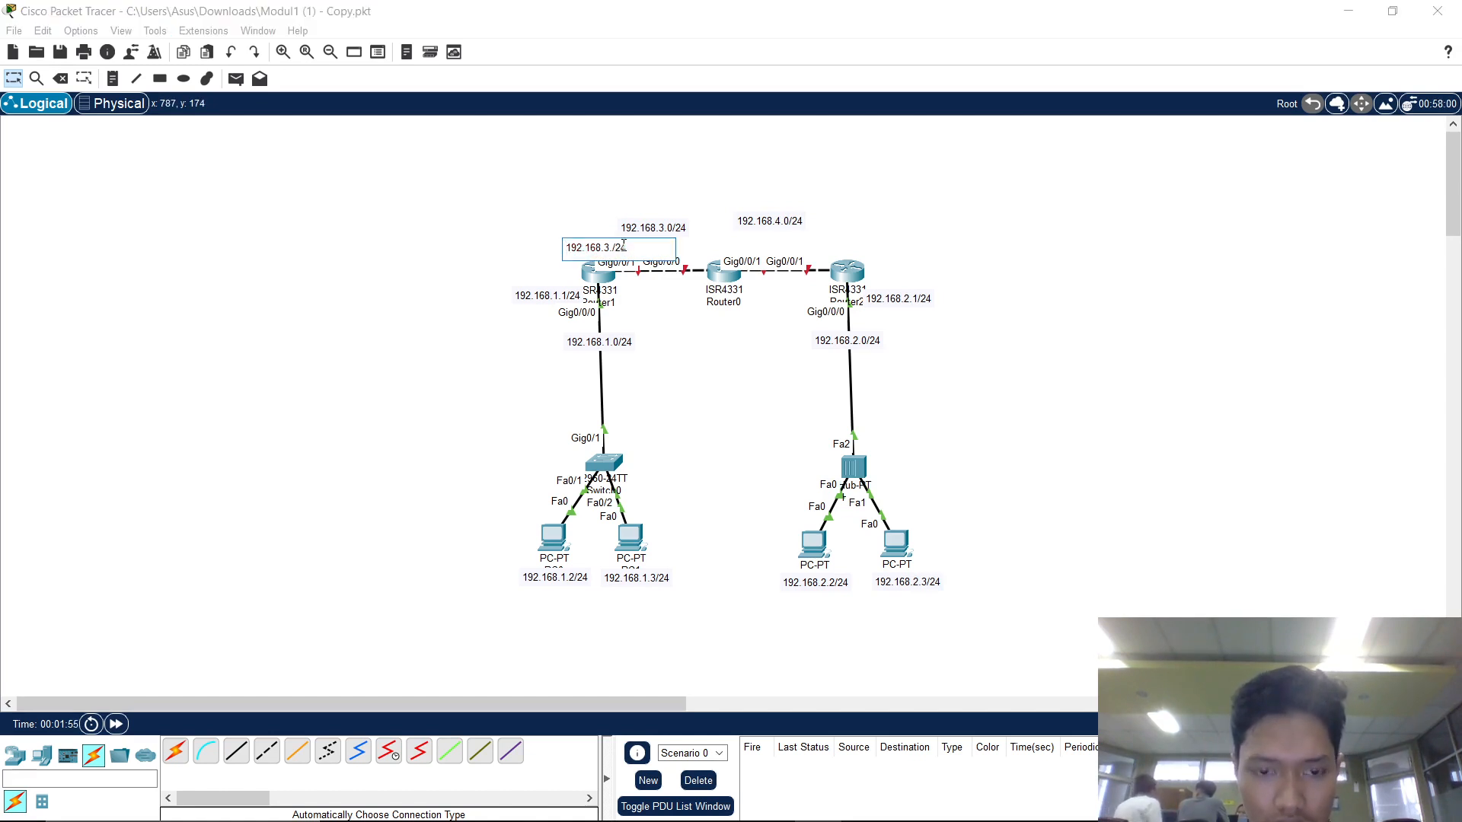
left_click(581, 214)
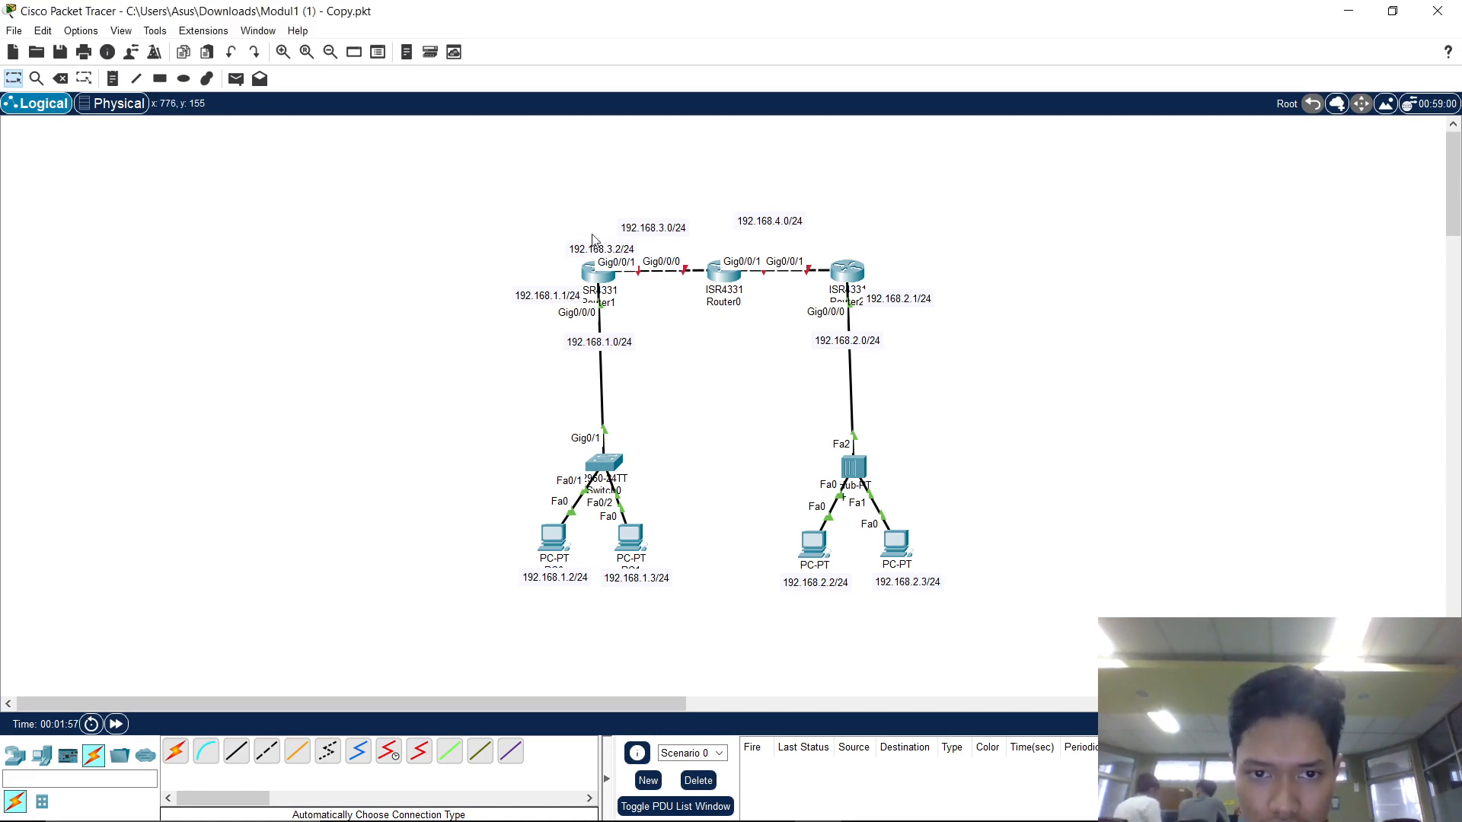
Copy Router1's new interface label to Router0's Gig0/0/0 side and change it to 192.168.3.3/24.
left_click_drag(572, 224, 688, 250)
key("ctrl+v")
double_click(707, 248)
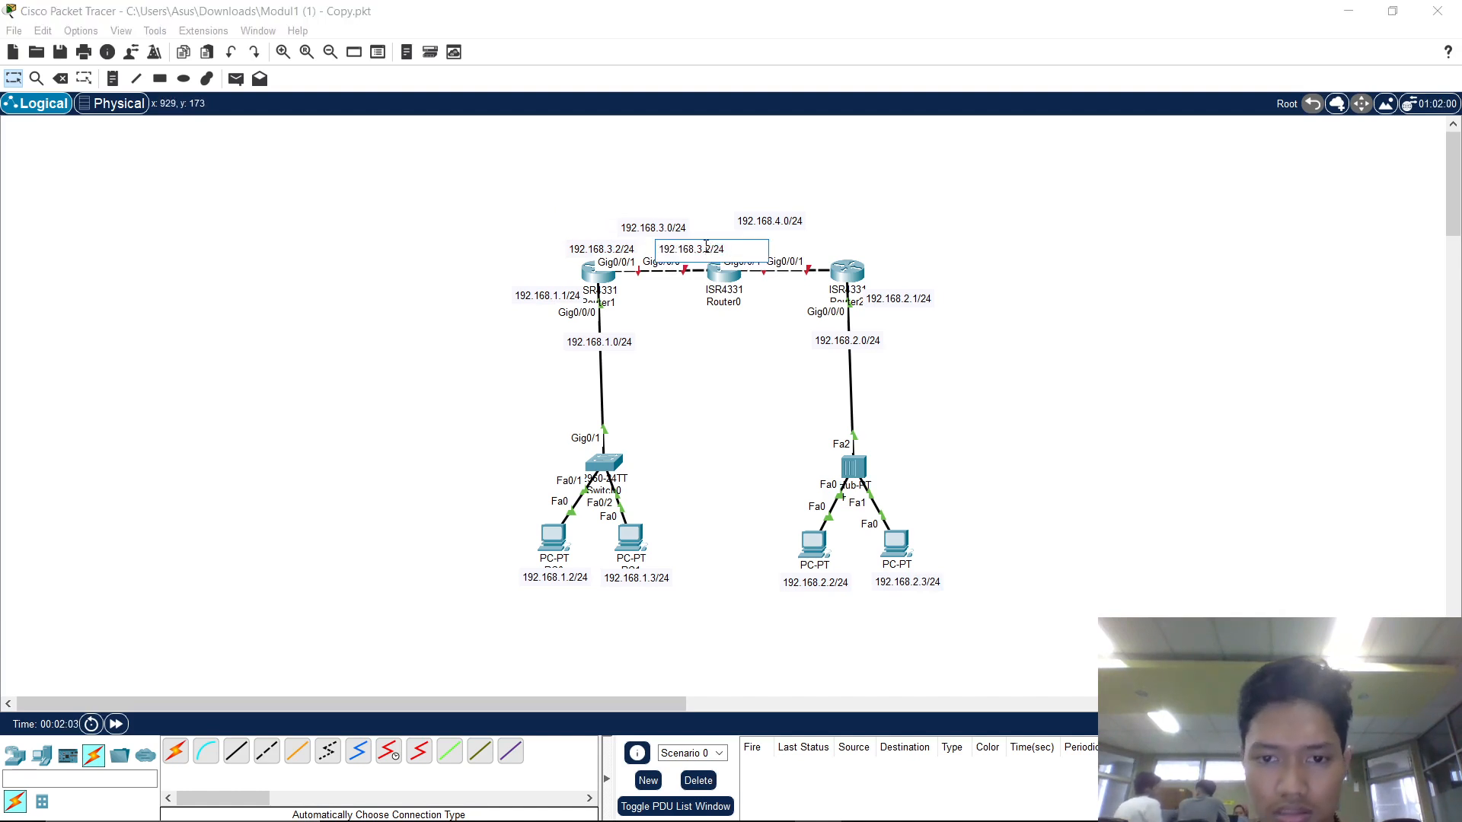
left_click(701, 215)
Copy Router0's interface label to its Gig0/0/1 side and change the text to 192.168.4.2/24.
left_click_drag(692, 222, 768, 248)
key("ctrl+c")
key("ctrl+v")
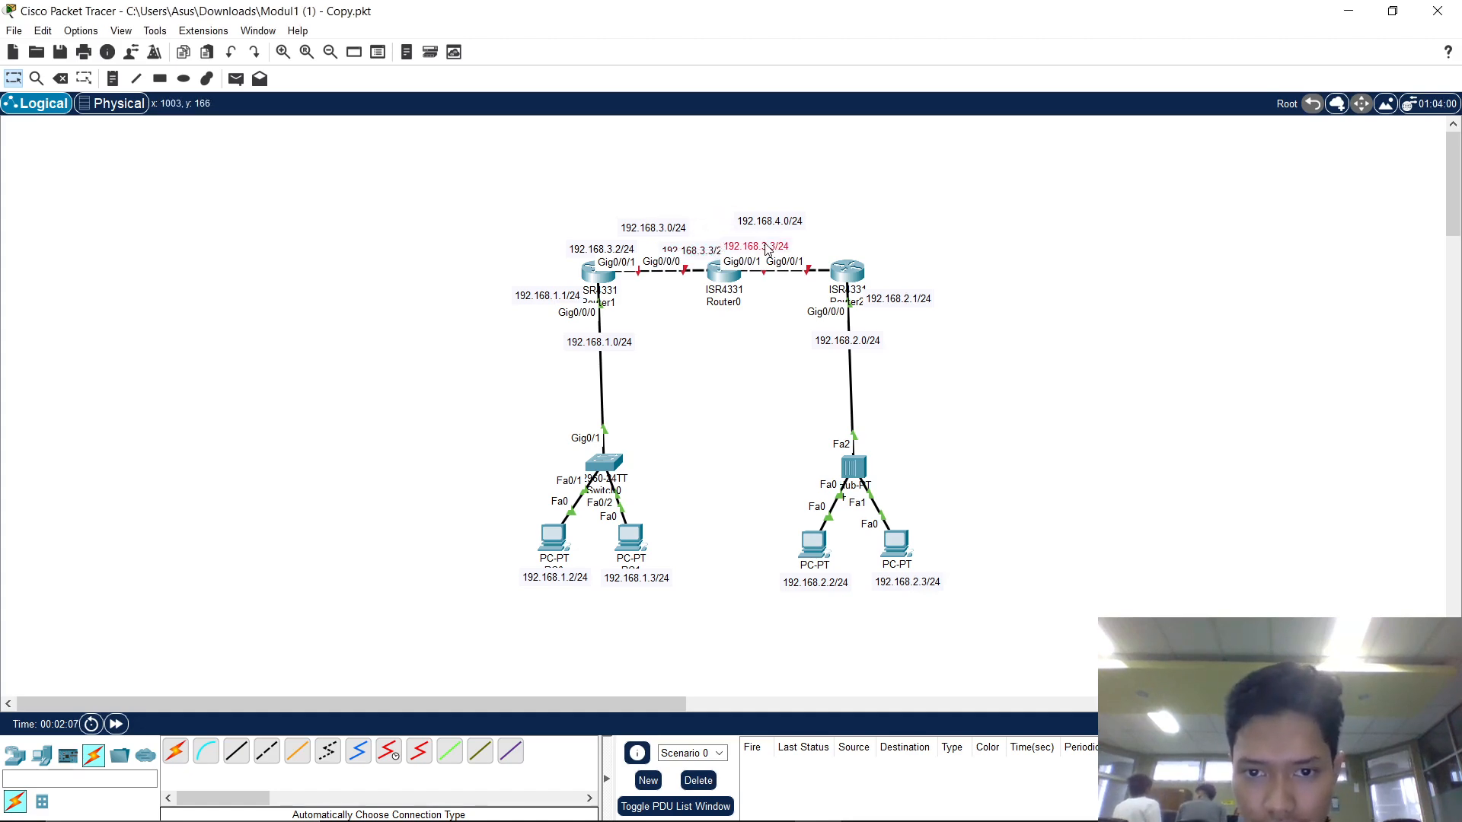
double_click(769, 248)
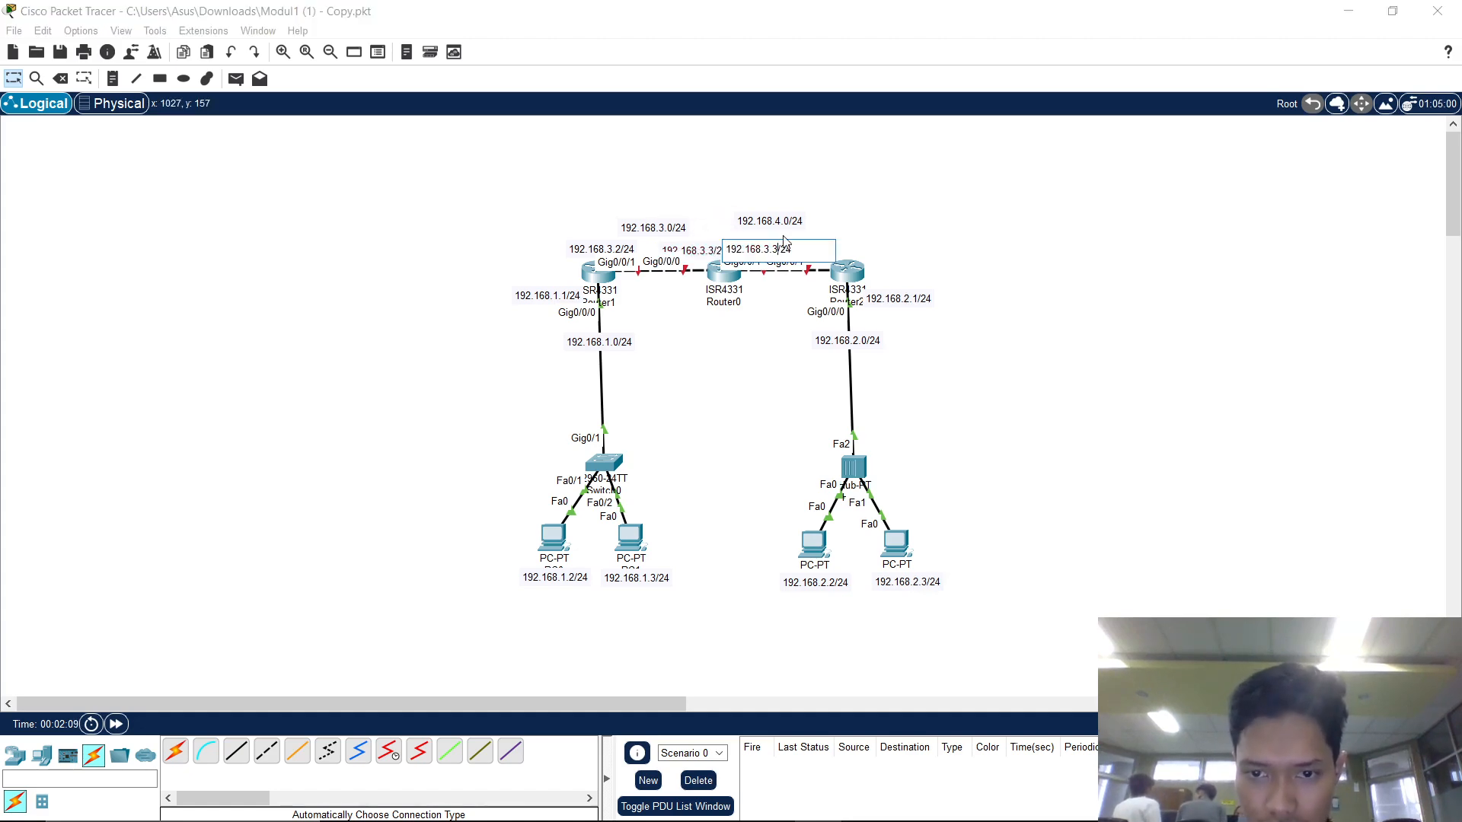
key("BackSpace")
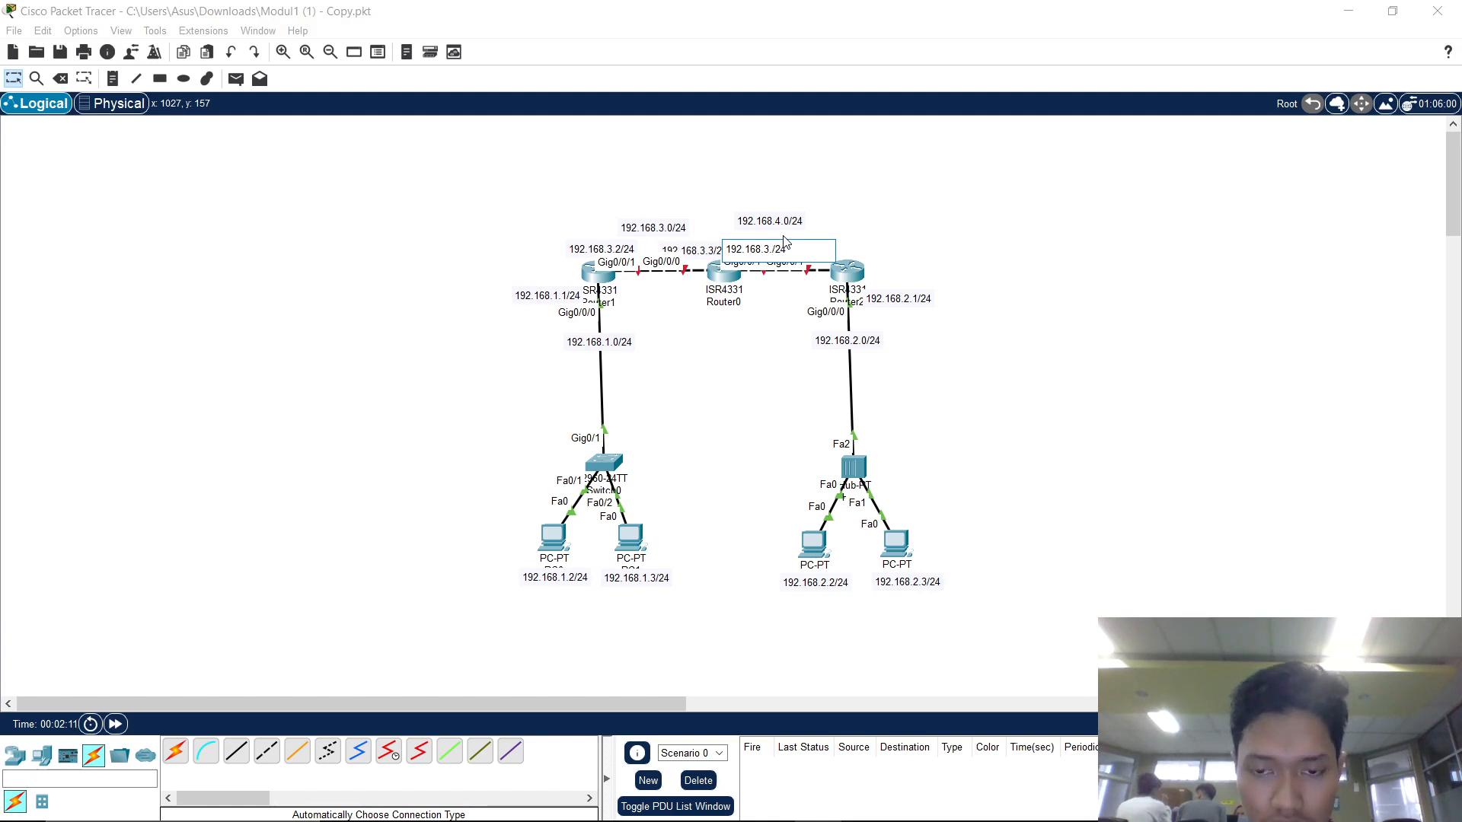
type("2")
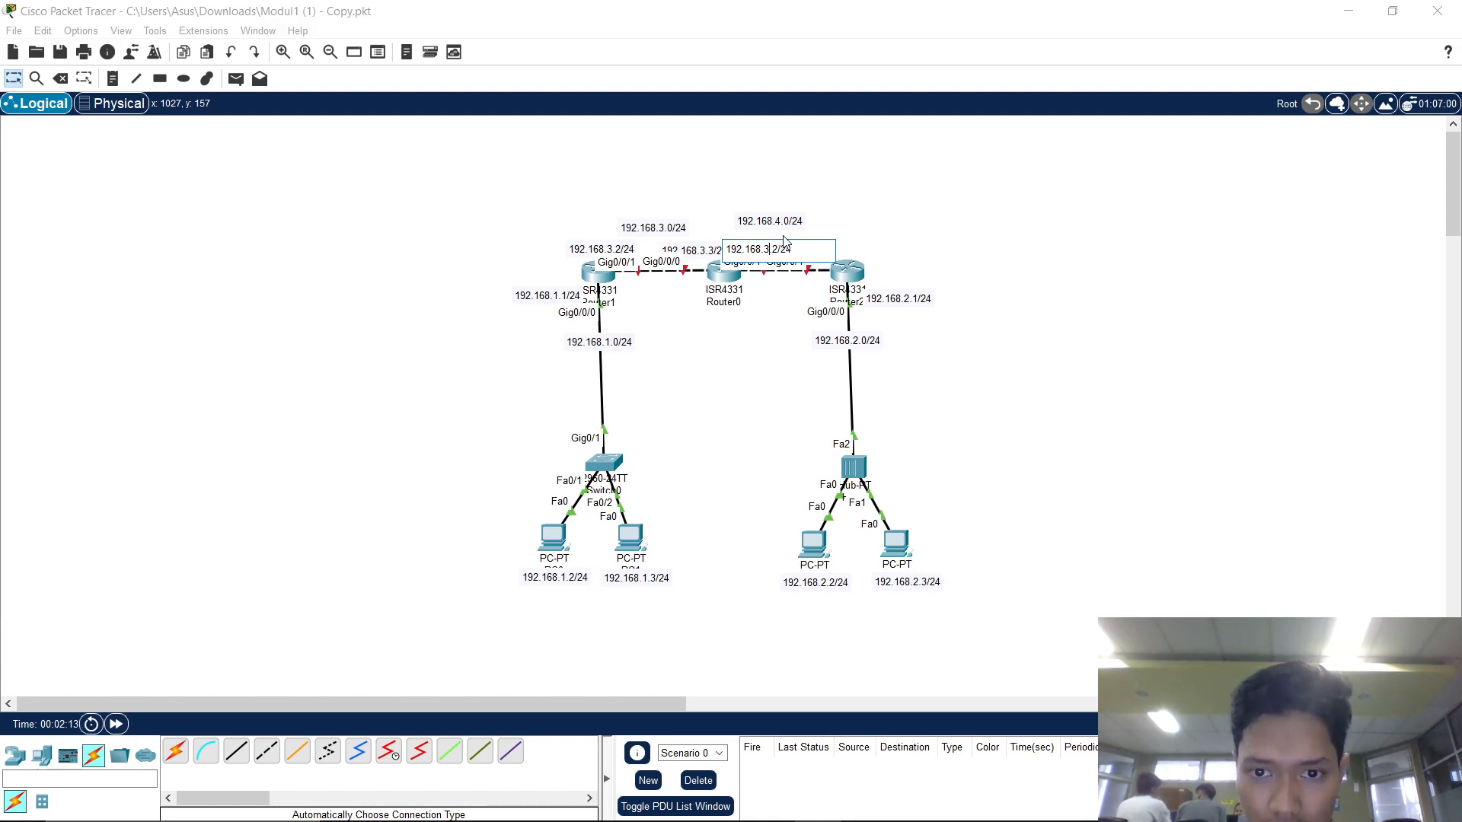
key("BackSpace")
type("4")
left_click(874, 222)
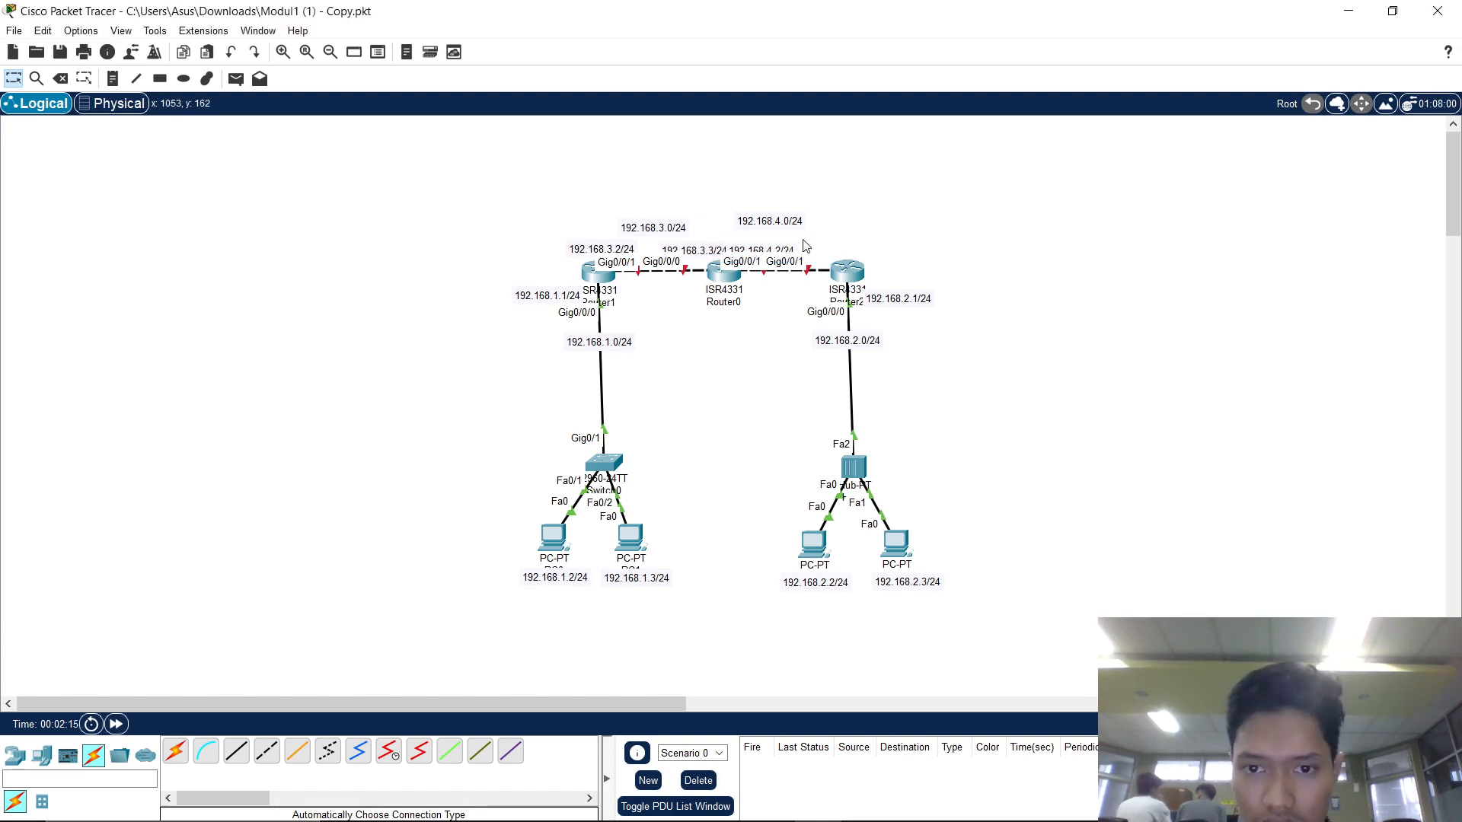
Copy the 192.168.4.2/24 label to above Router2 and change it to 192.168.4.3/24.
left_click_drag(802, 233, 848, 251)
left_click(778, 251)
double_click(857, 249)
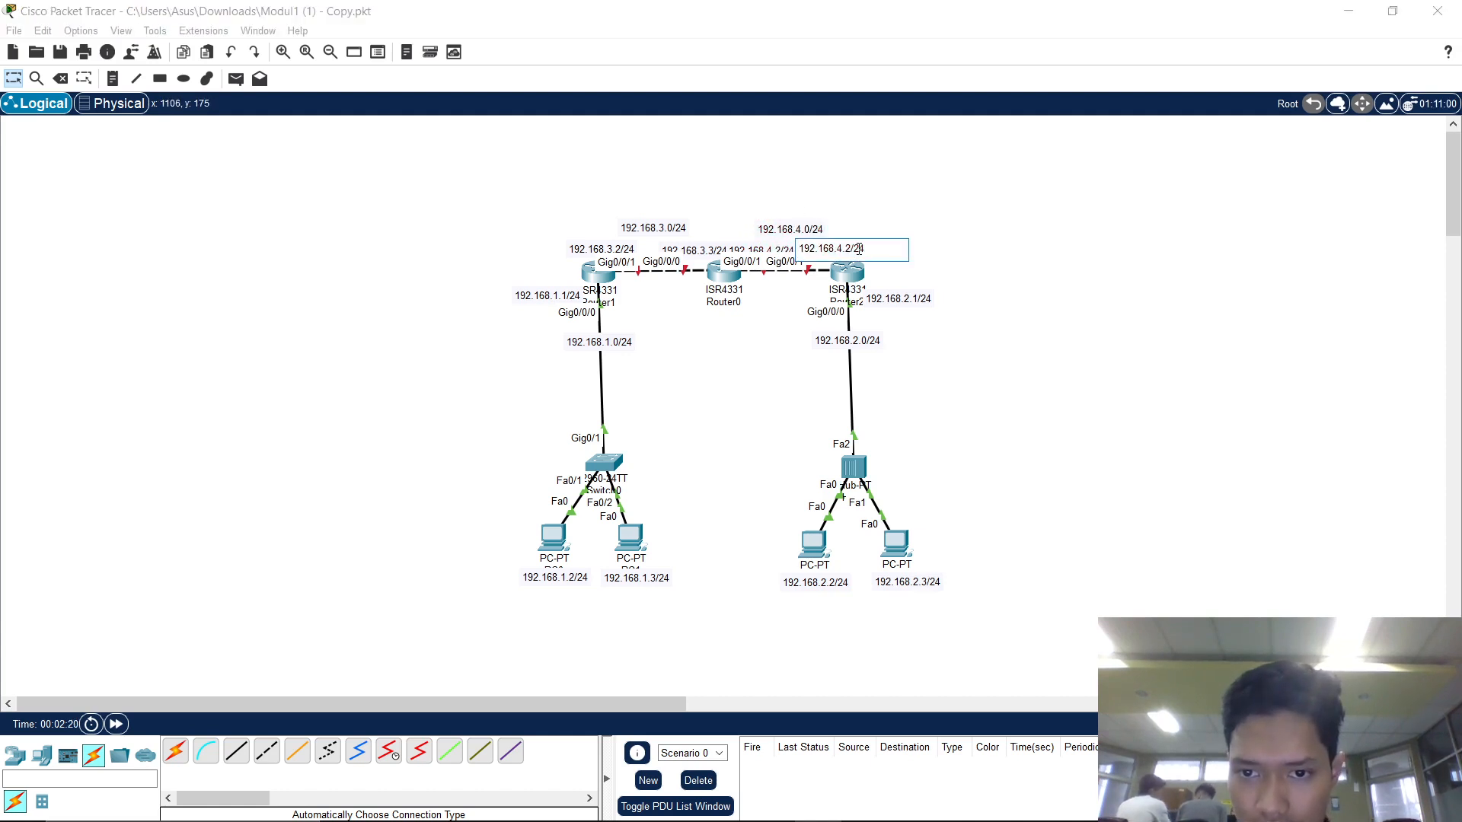
key("BackSpace")
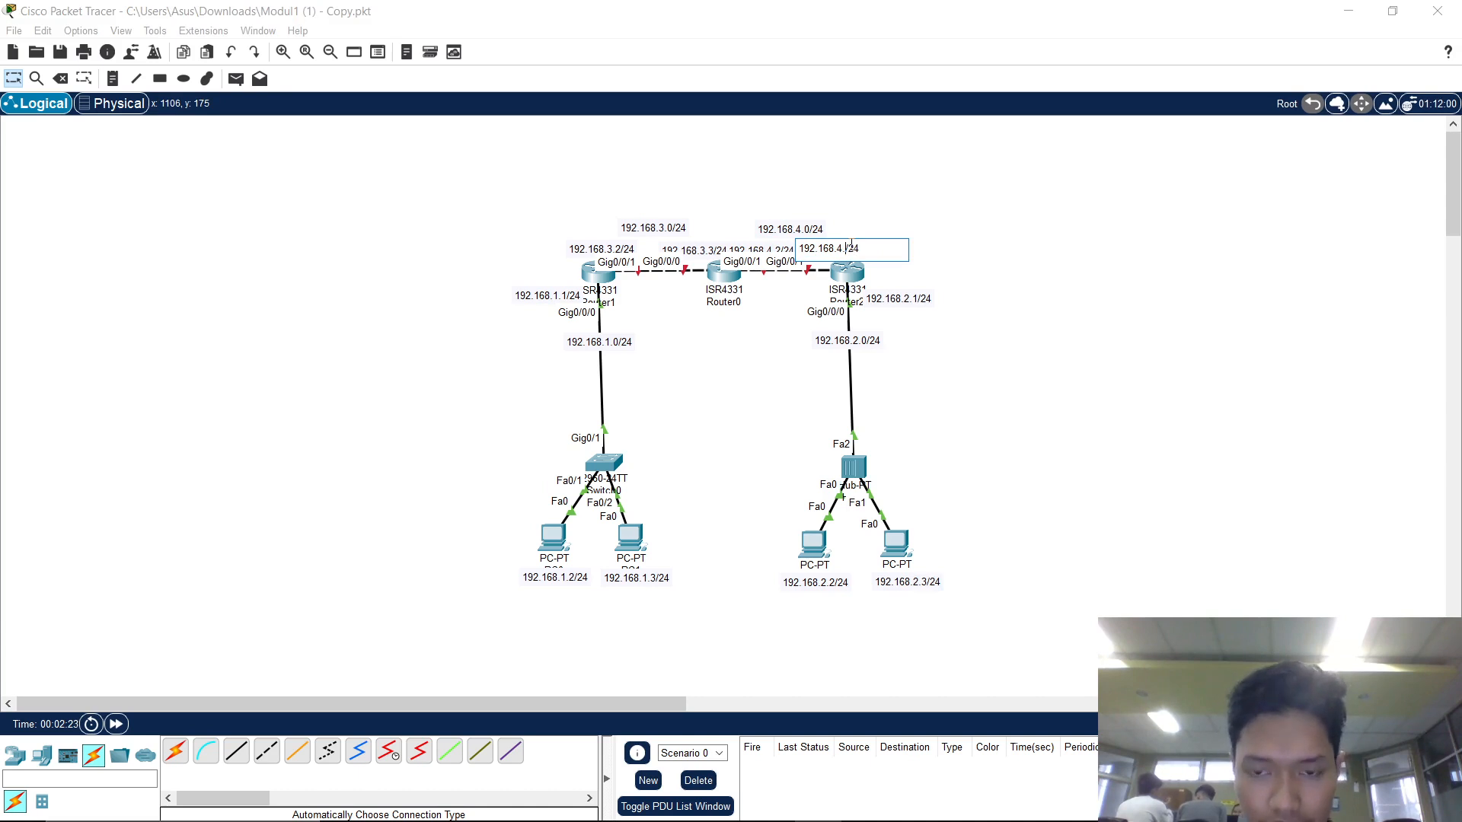
left_click(938, 240)
Spread Router1's and Router2's networks away from Router0, and reposition the 192.168.4.0/24 label and Router0's interface labels so they no longer overlap.
left_click_drag(917, 221, 949, 472)
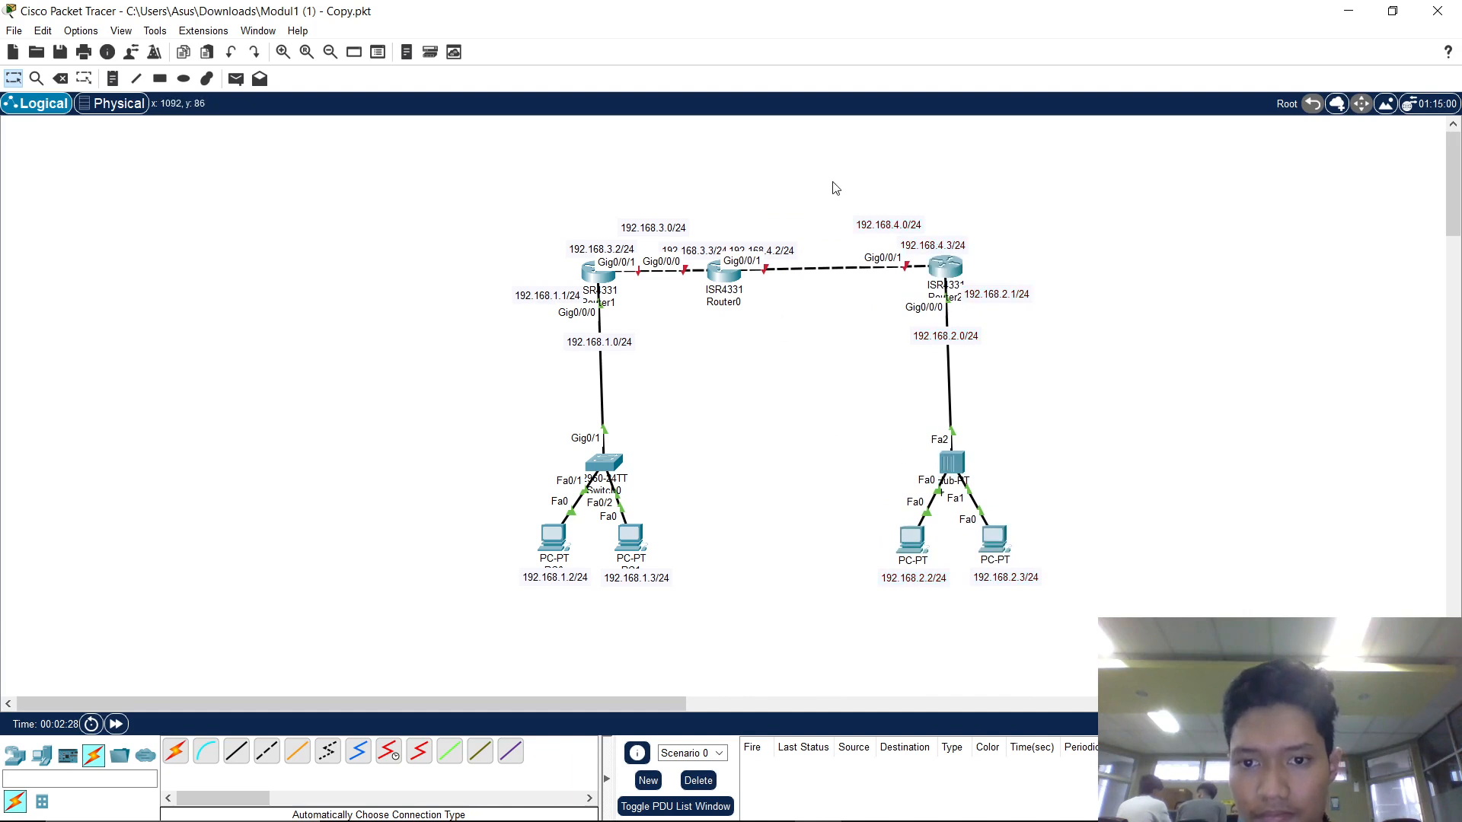
left_click_drag(891, 225, 854, 215)
left_click_drag(446, 184, 655, 668)
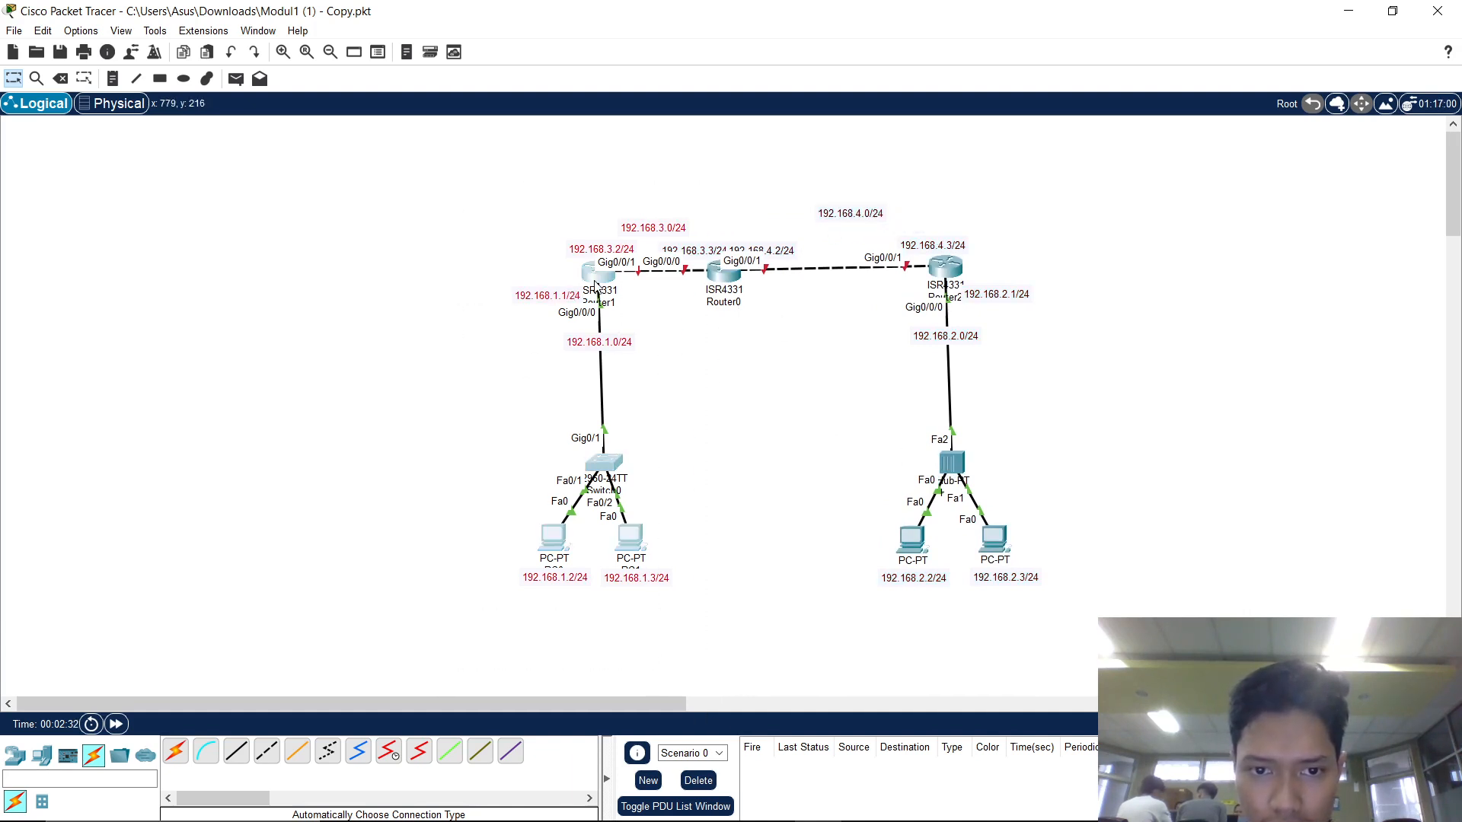
left_click_drag(594, 284, 490, 286)
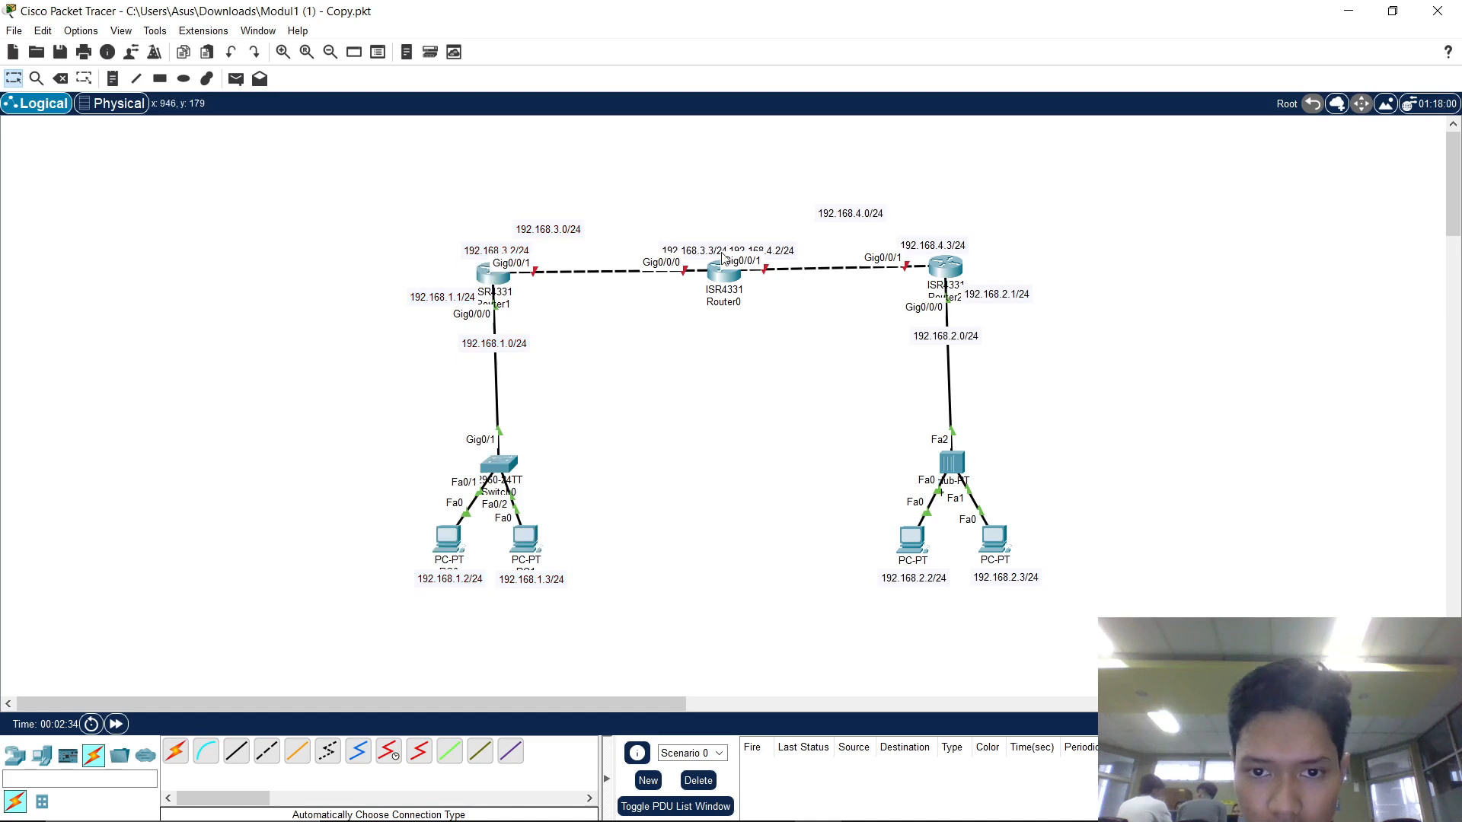
left_click_drag(722, 258, 804, 258)
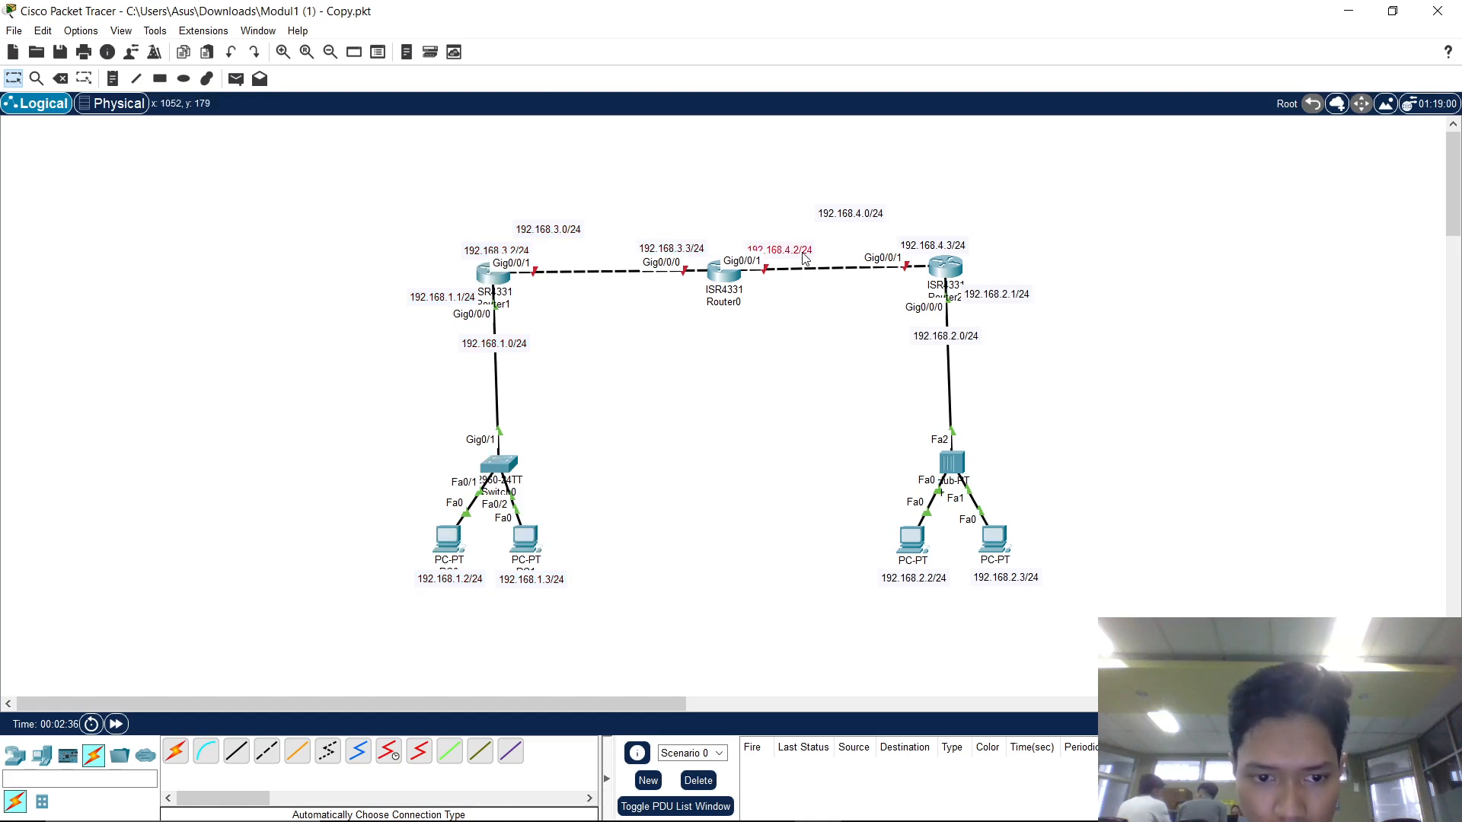
Give Router1's GigabitEthernet0/0/1 interface the IPv4 address 192.168.3.2 with subnet mask 255.255.255.0.
left_click(699, 485)
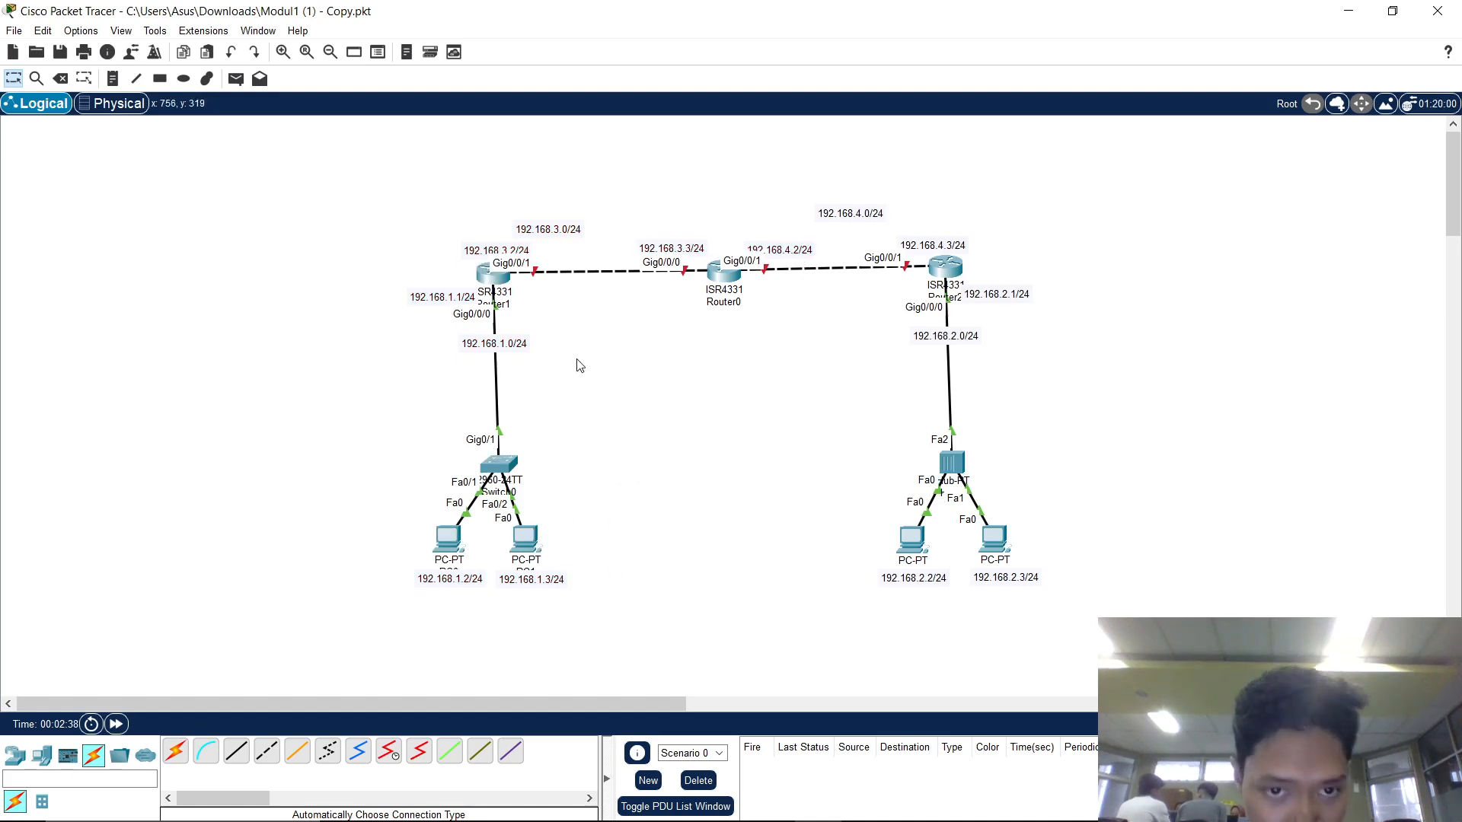
left_click(502, 281)
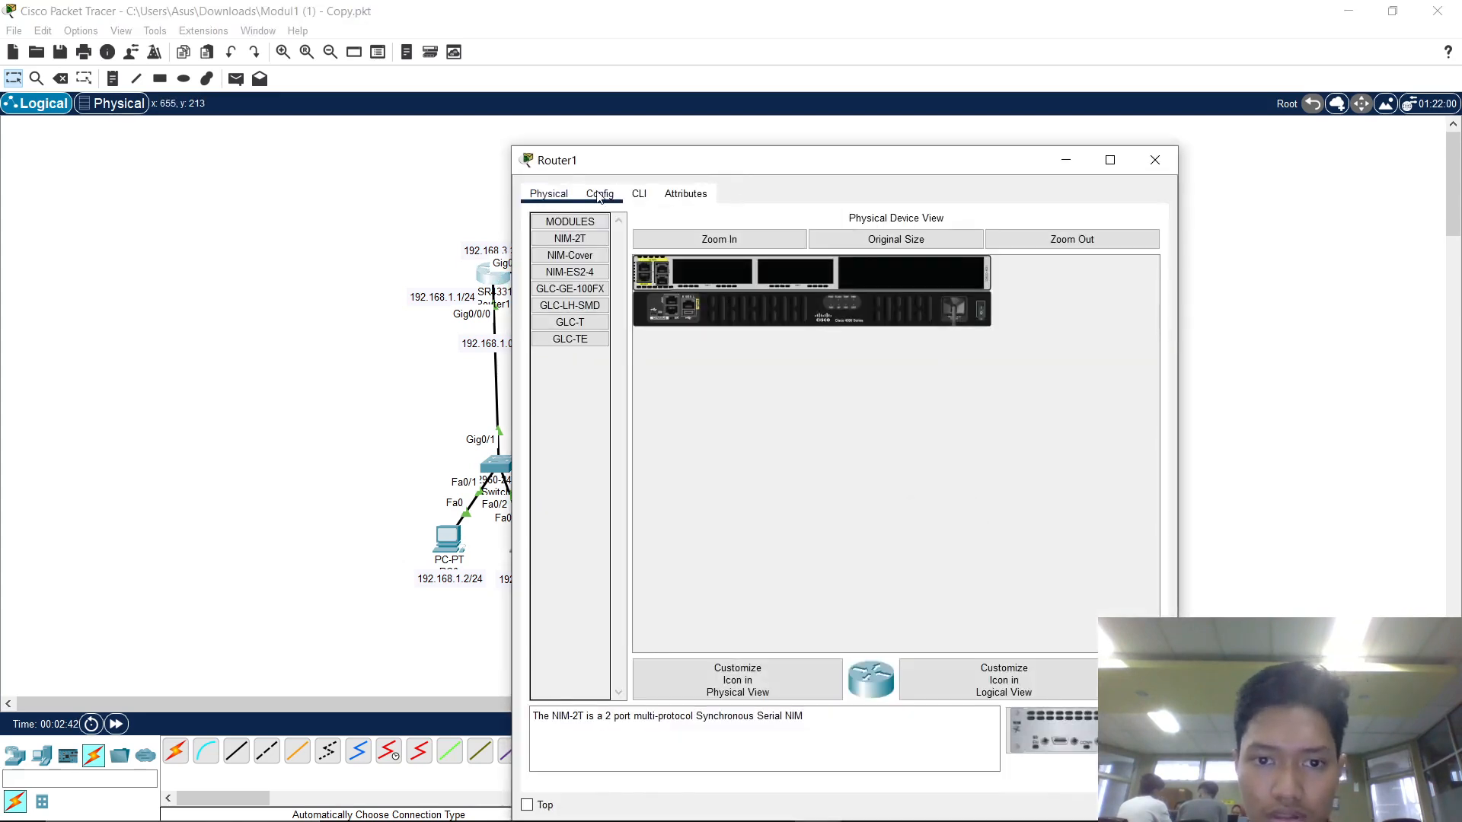
left_click(600, 193)
left_click_drag(615, 160, 1043, 200)
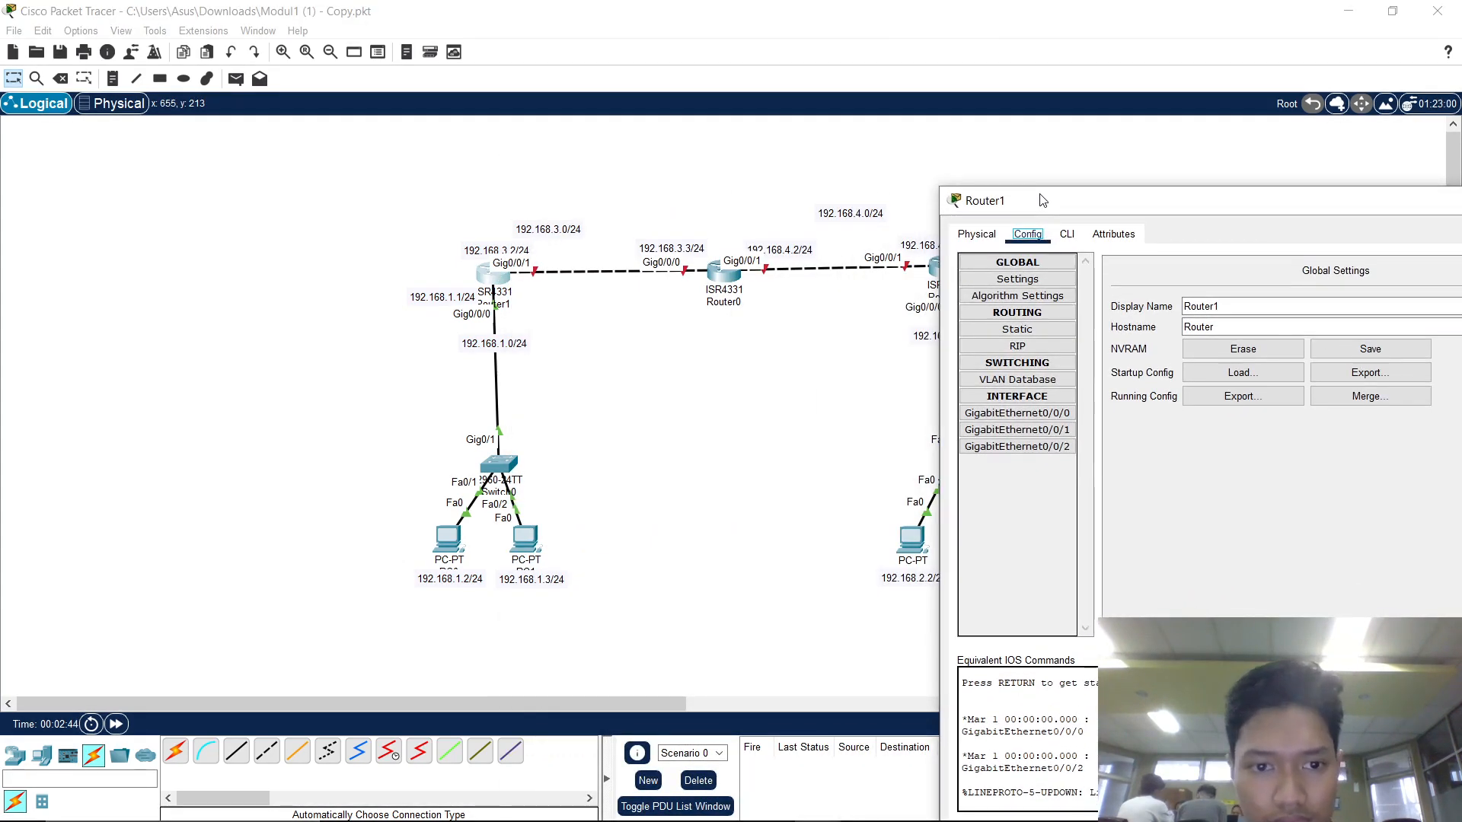
left_click(1041, 431)
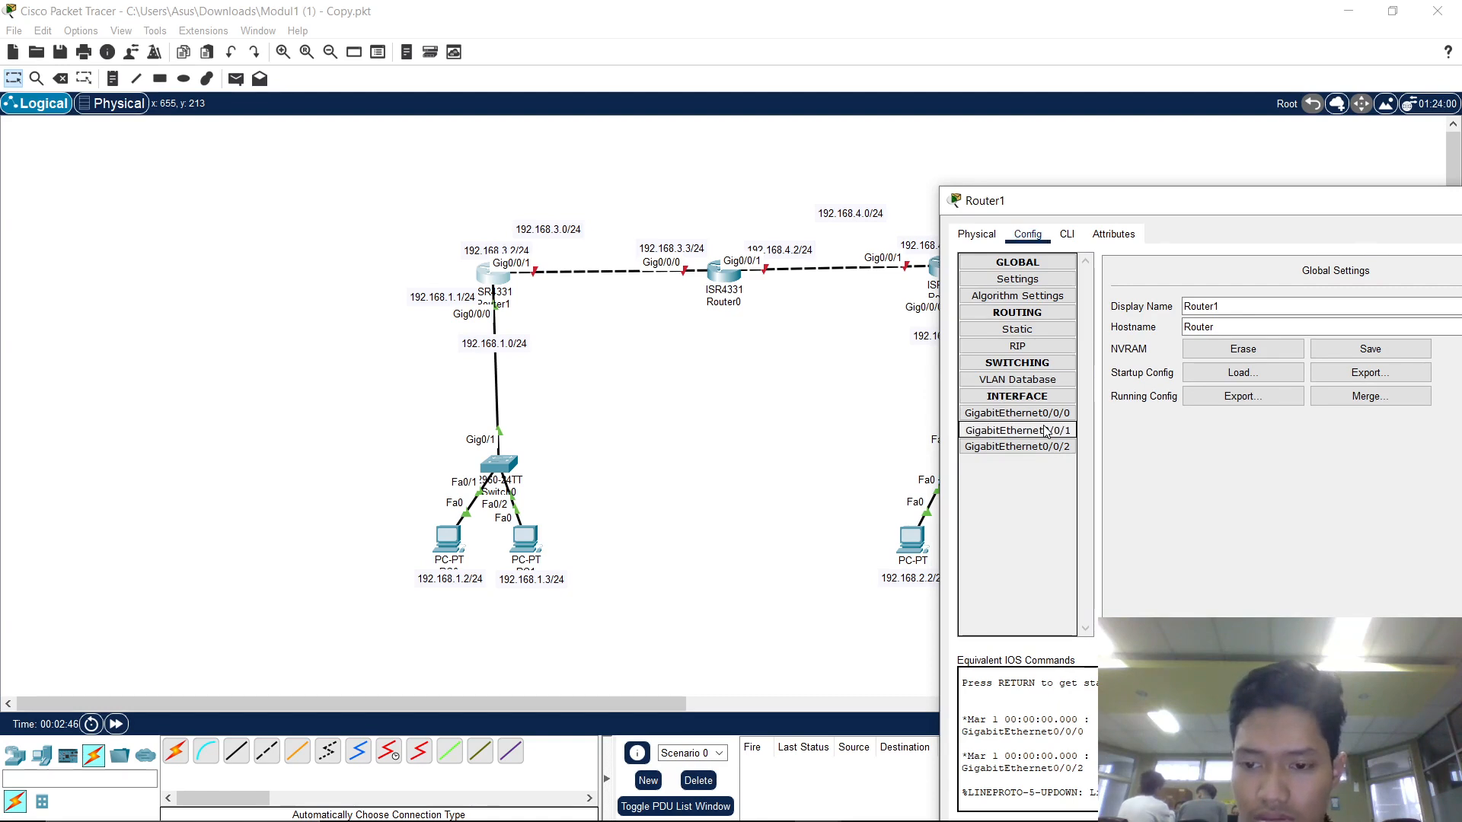
left_click_drag(1145, 210, 571, 385)
left_click(819, 553)
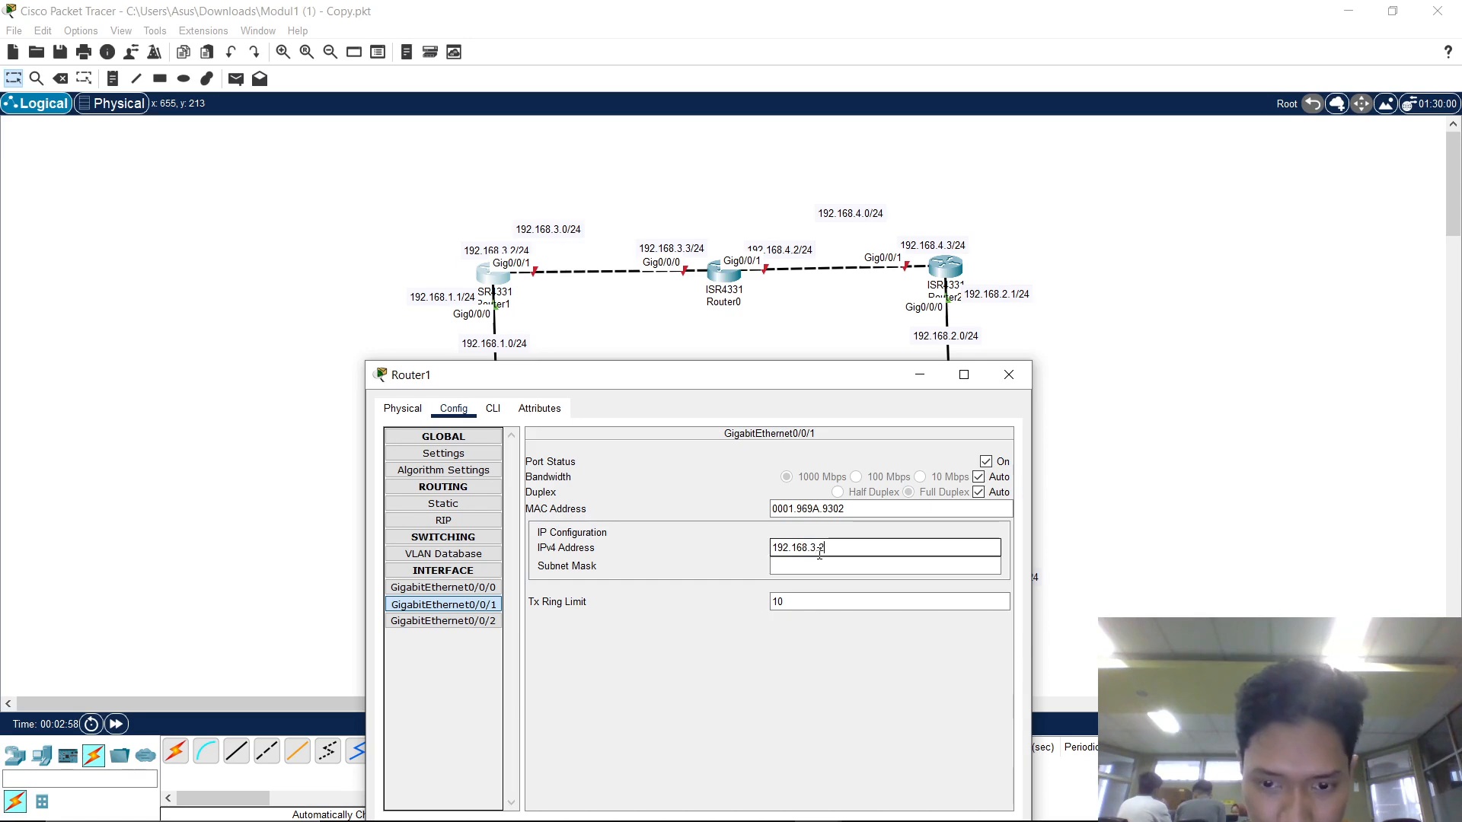
key("Tab")
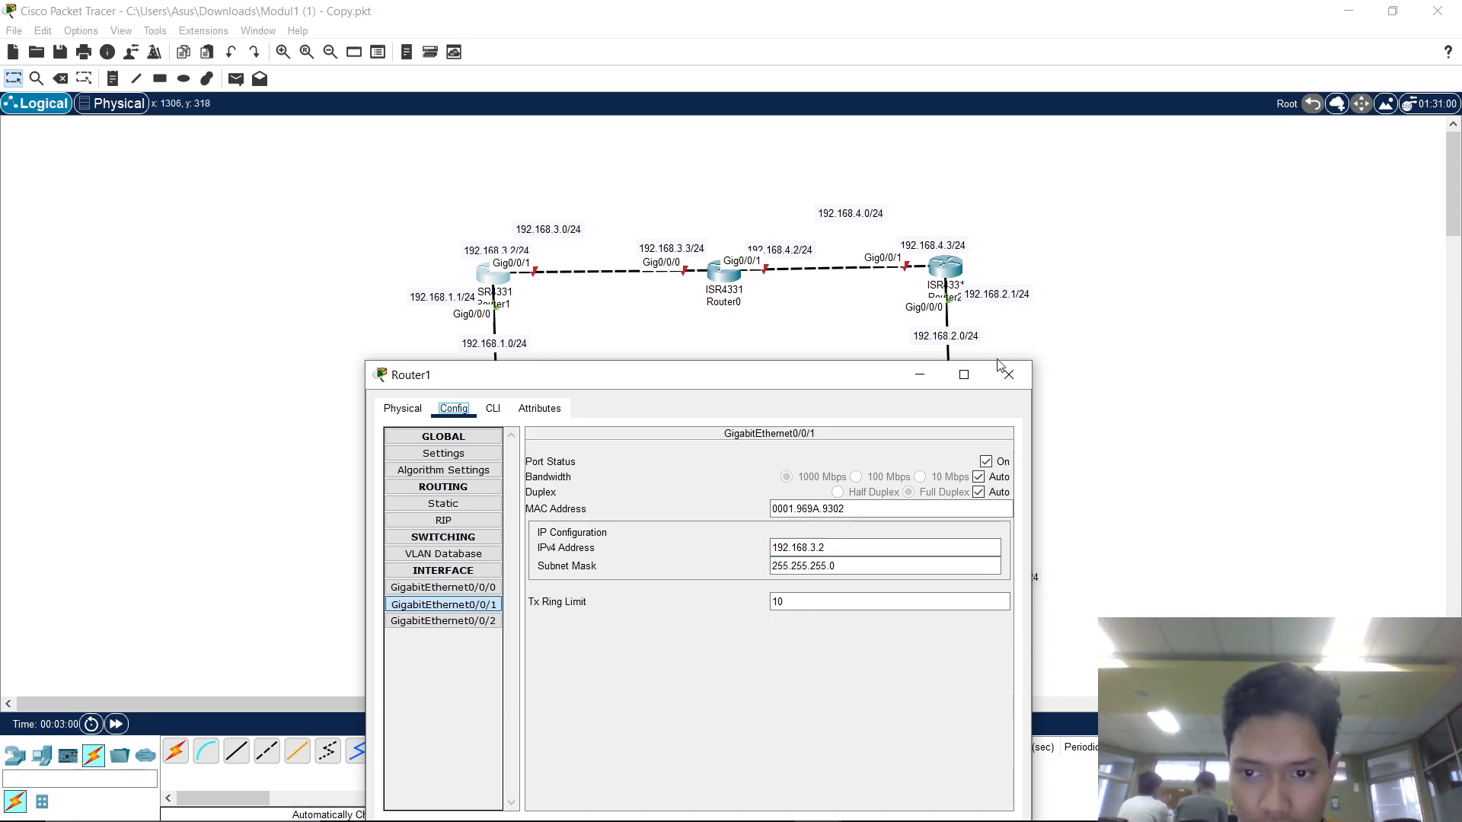
left_click(1008, 374)
Configure Router0's GigabitEthernet0/0/0 with IPv4 address 192.168.3.3 and mask 255.255.255.0, and switch the port on.
left_click(723, 272)
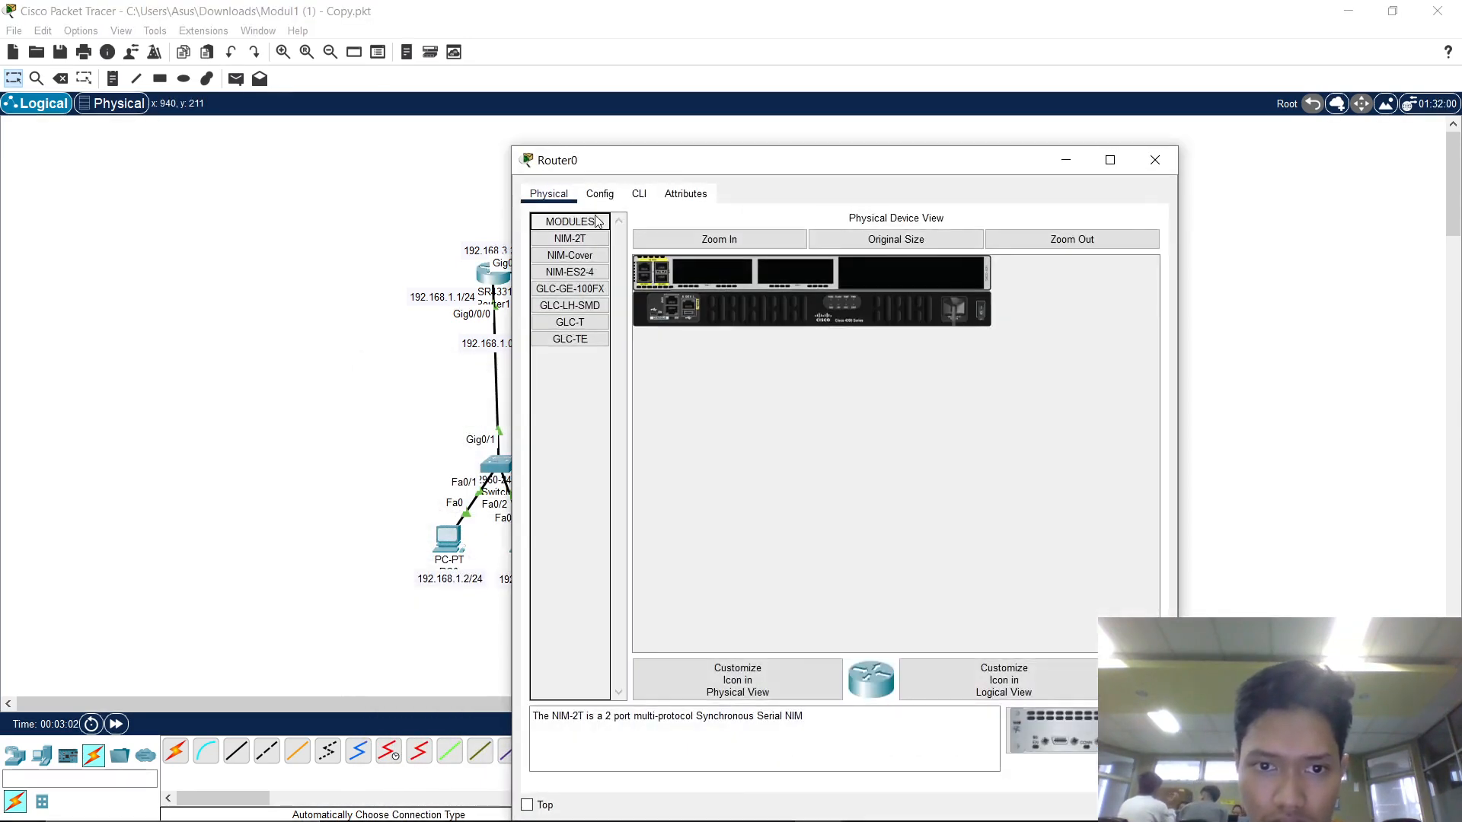
left_click(600, 193)
left_click_drag(624, 162, 712, 391)
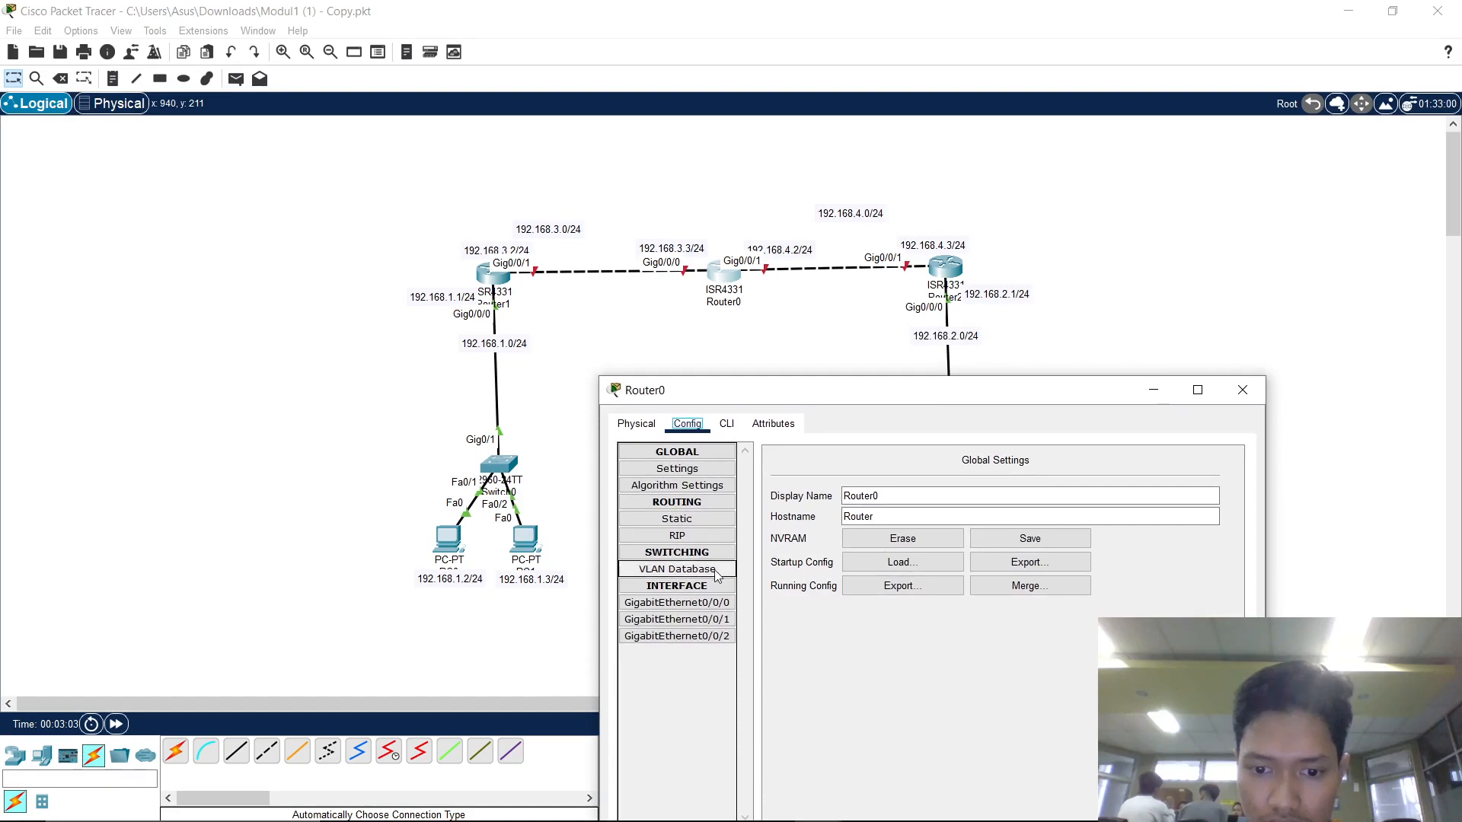
left_click(676, 603)
left_click(1033, 562)
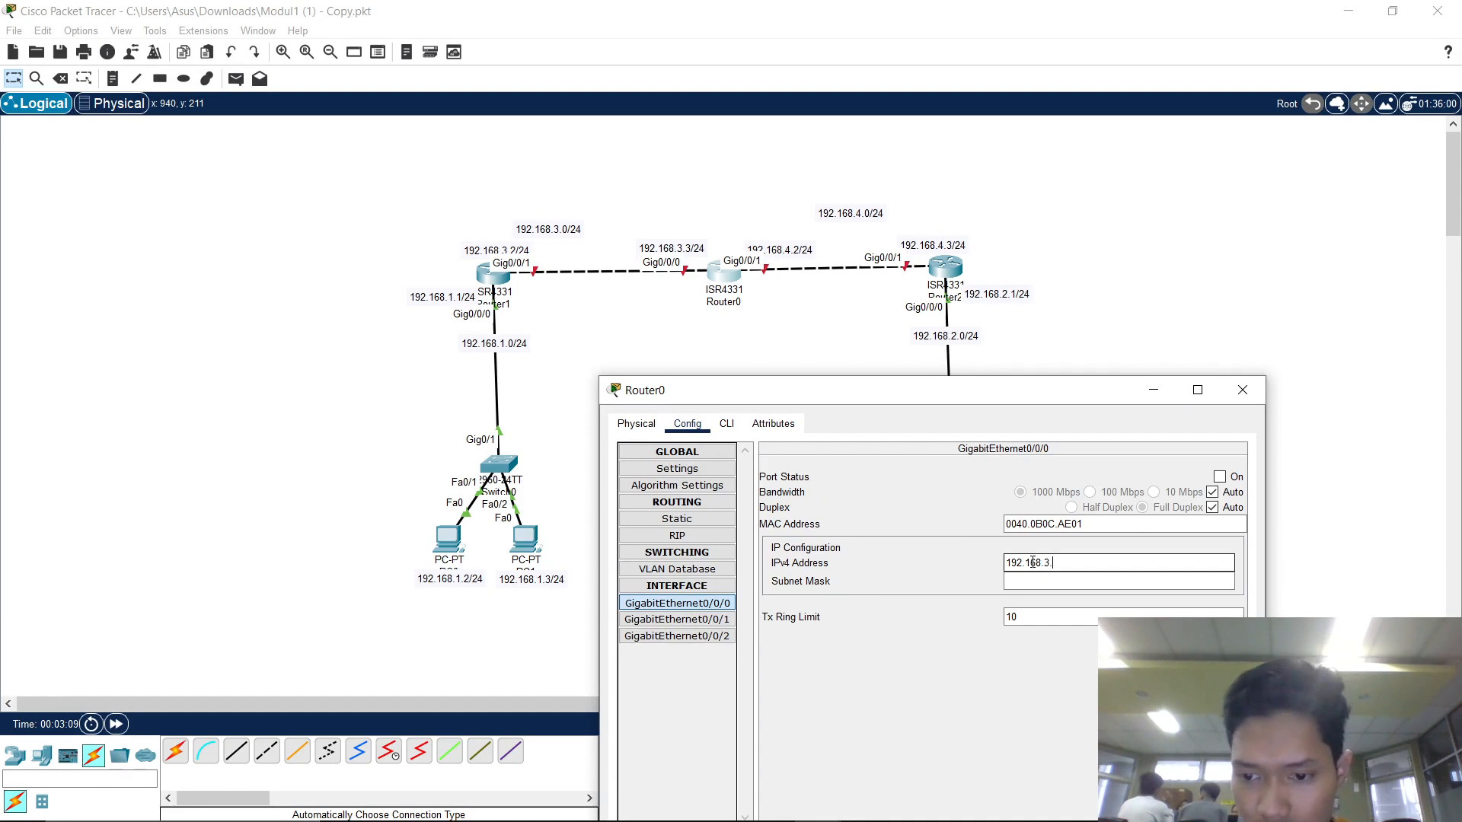
type("192.168.3.3")
key("Return")
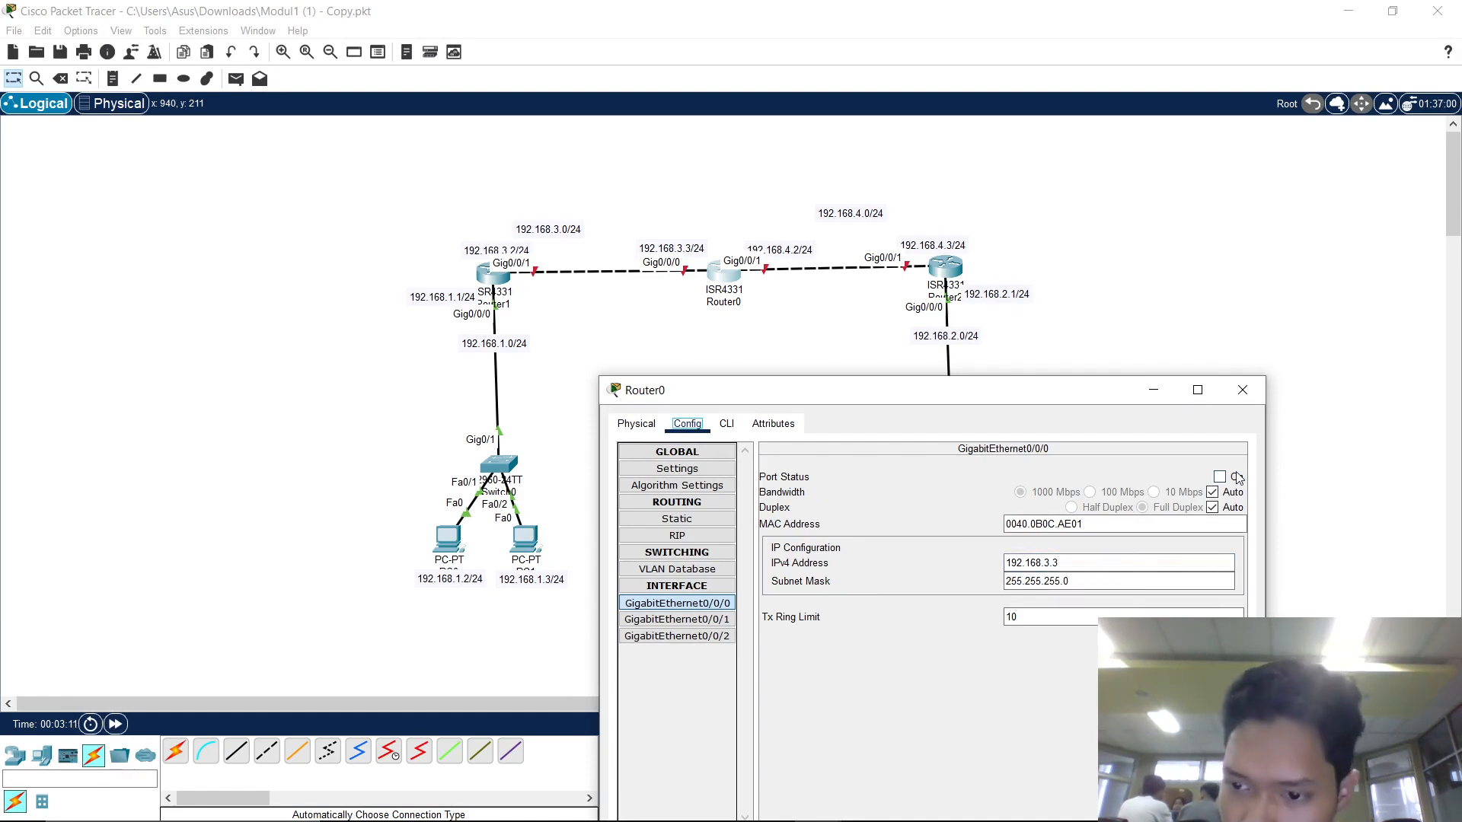
left_click(1220, 477)
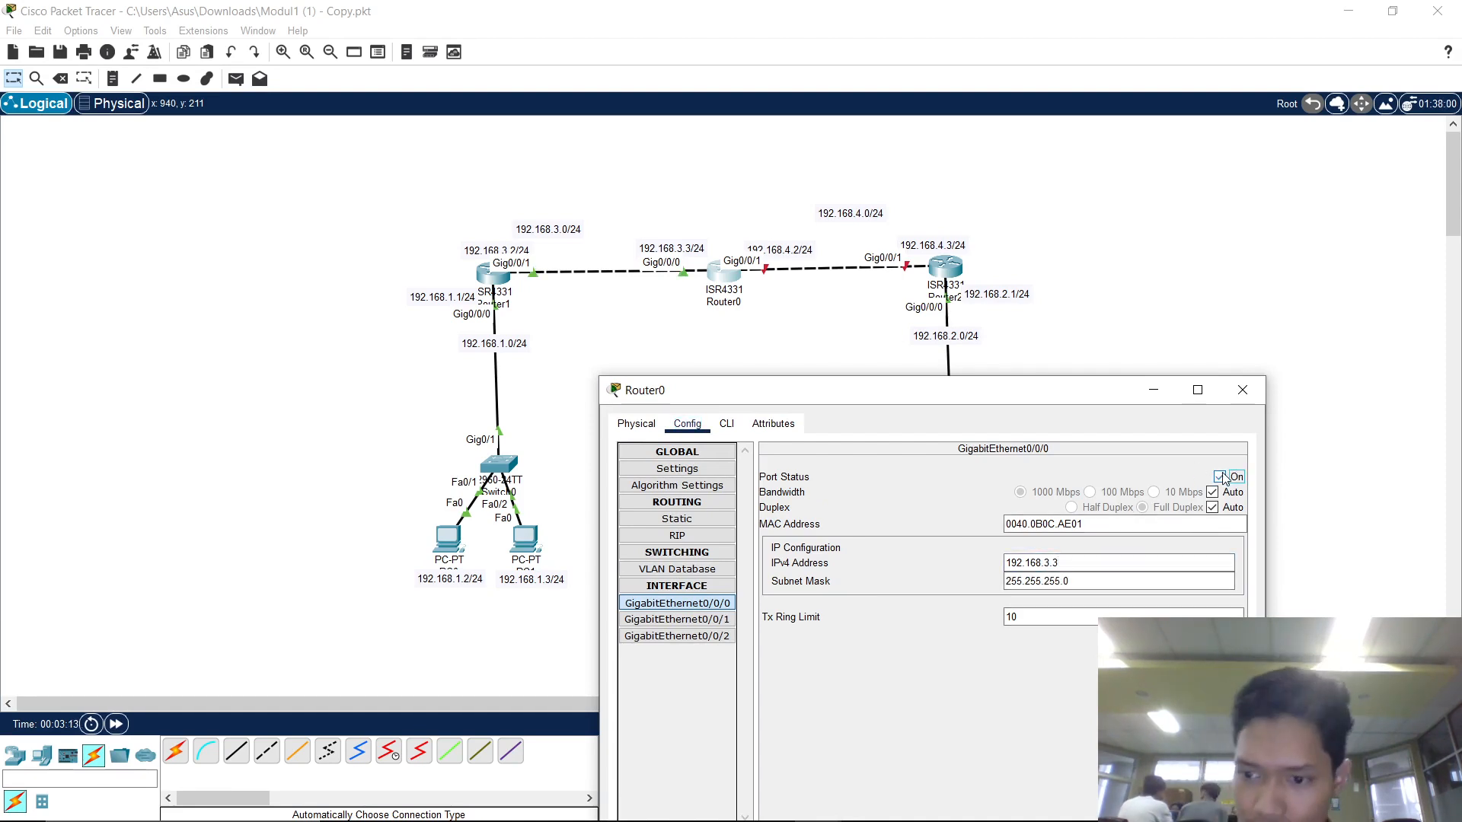
Configure Router0's GigabitEthernet0/0/1 with IPv4 address 192.168.4.2 and mask 255.255.255.0, and switch the port on.
left_click(722, 621)
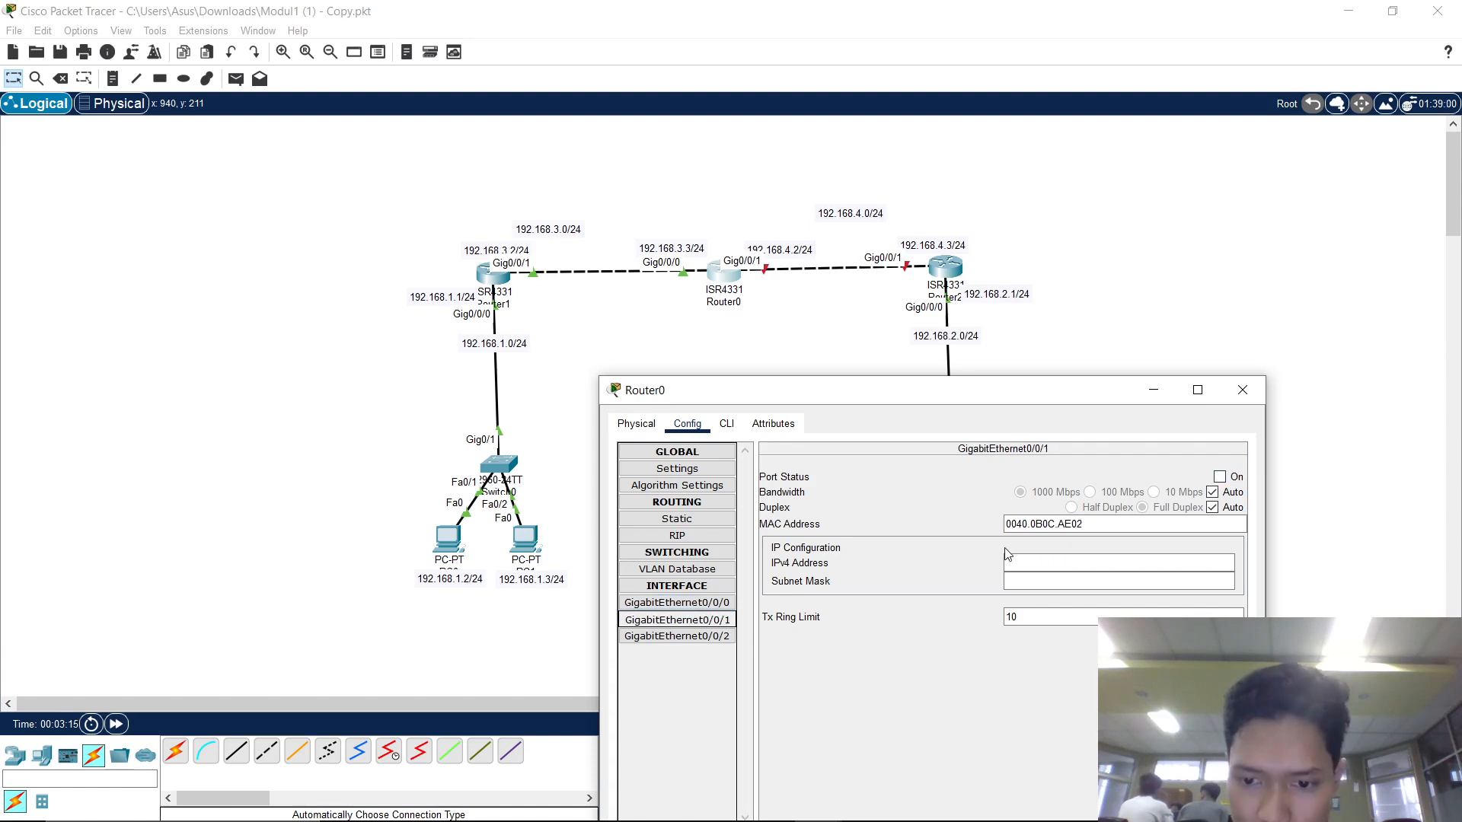
left_click(1026, 560)
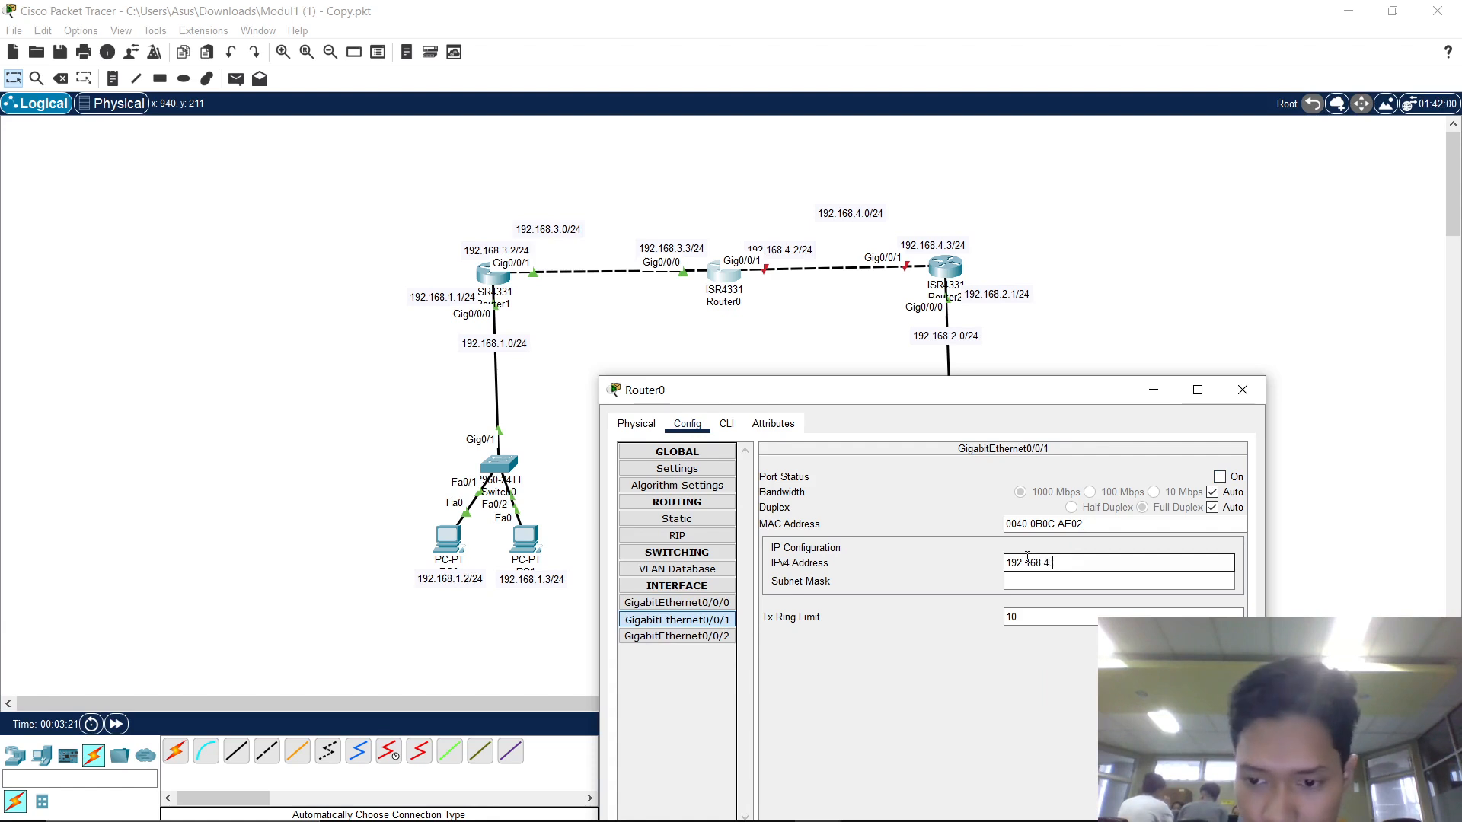
type("192.168.4.2")
key("Tab")
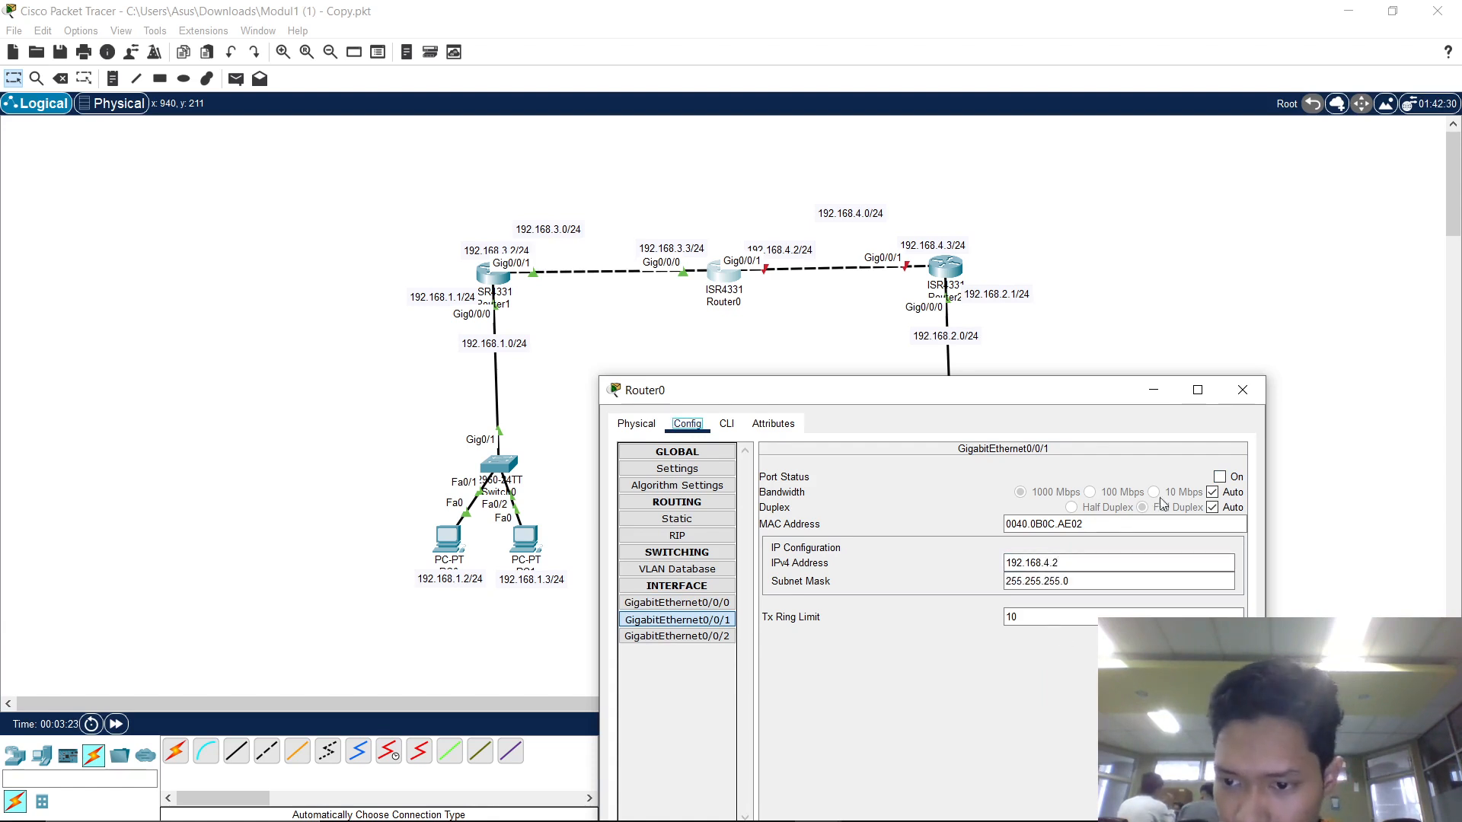
left_click(1220, 477)
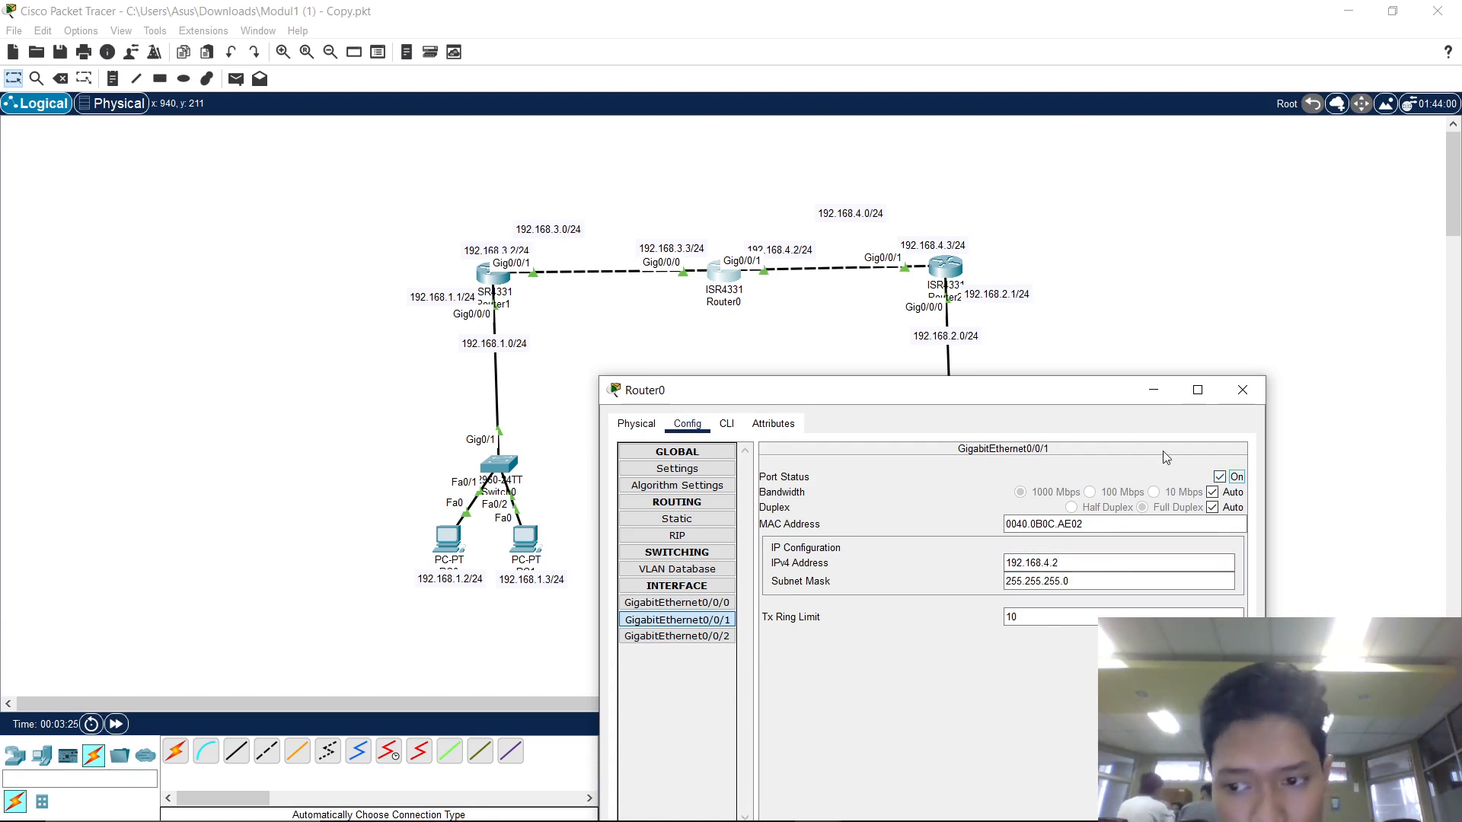
left_click(1242, 390)
Give Router2's GigabitEthernet0/0/1 interface the IPv4 address 192.168.4.3 with its default subnet mask.
left_click(948, 279)
left_click(601, 190)
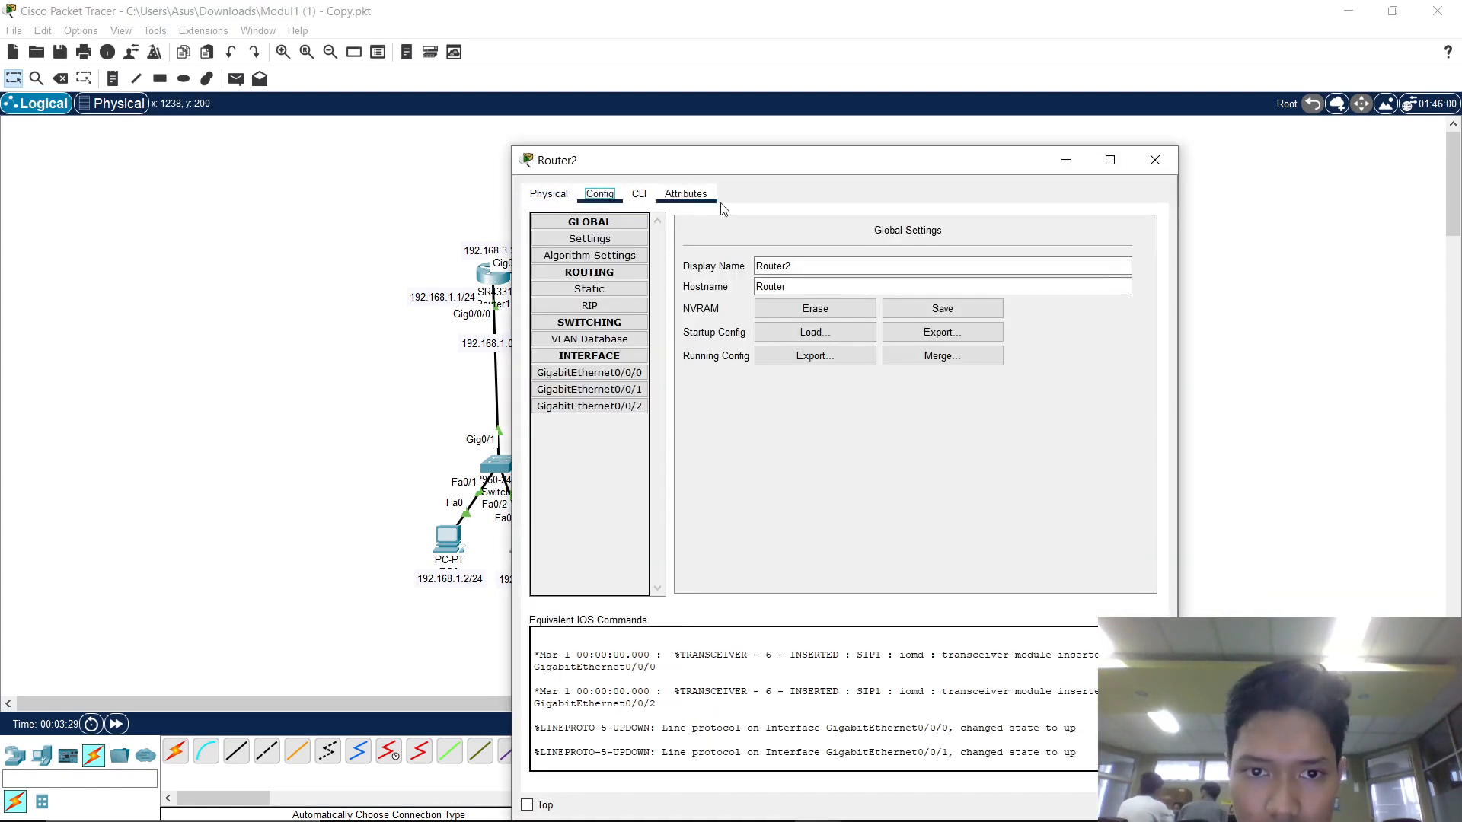
left_click_drag(709, 160, 913, 405)
left_click(841, 611)
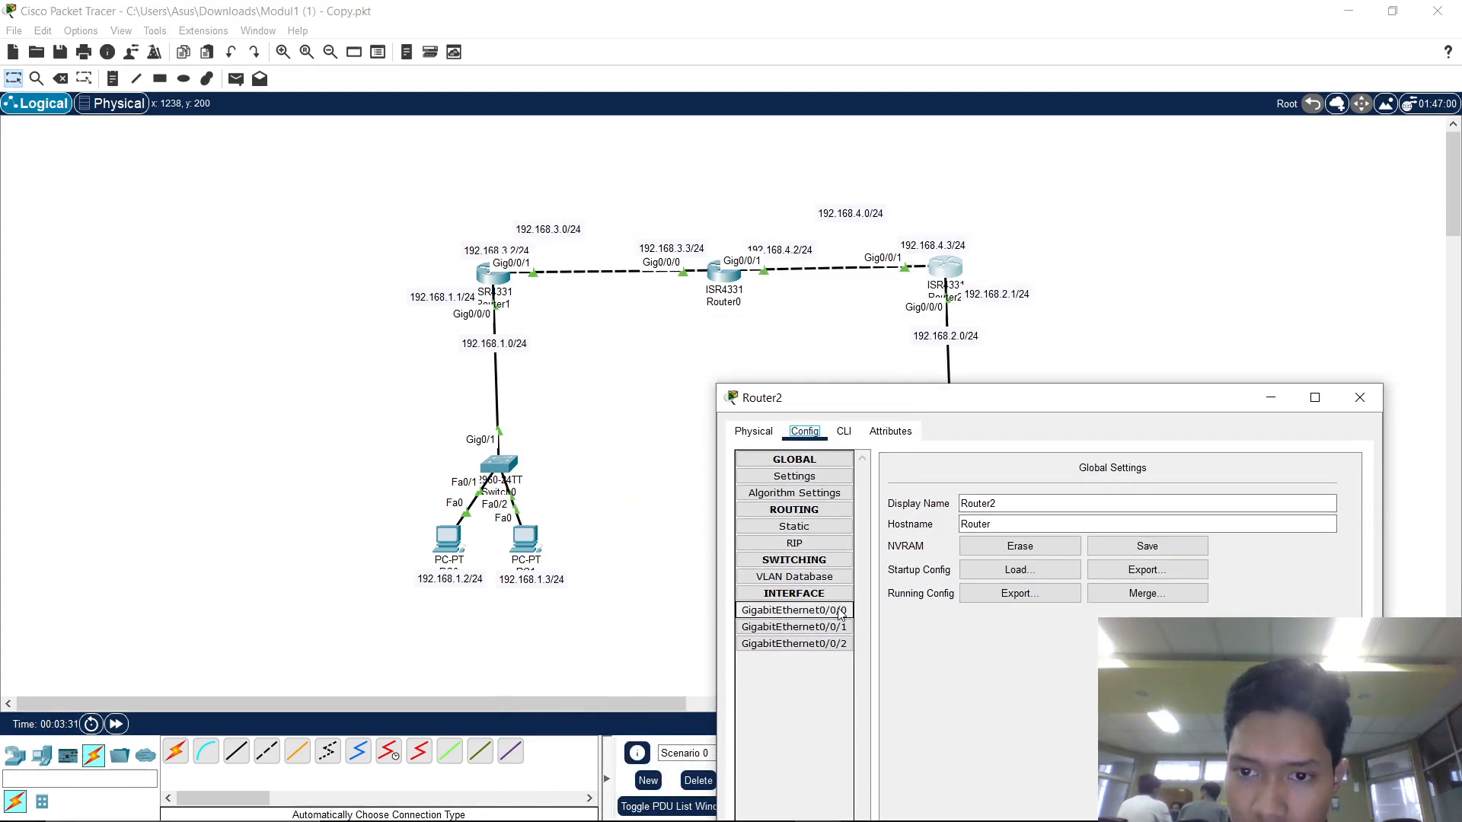
left_click(843, 628)
left_click(1158, 567)
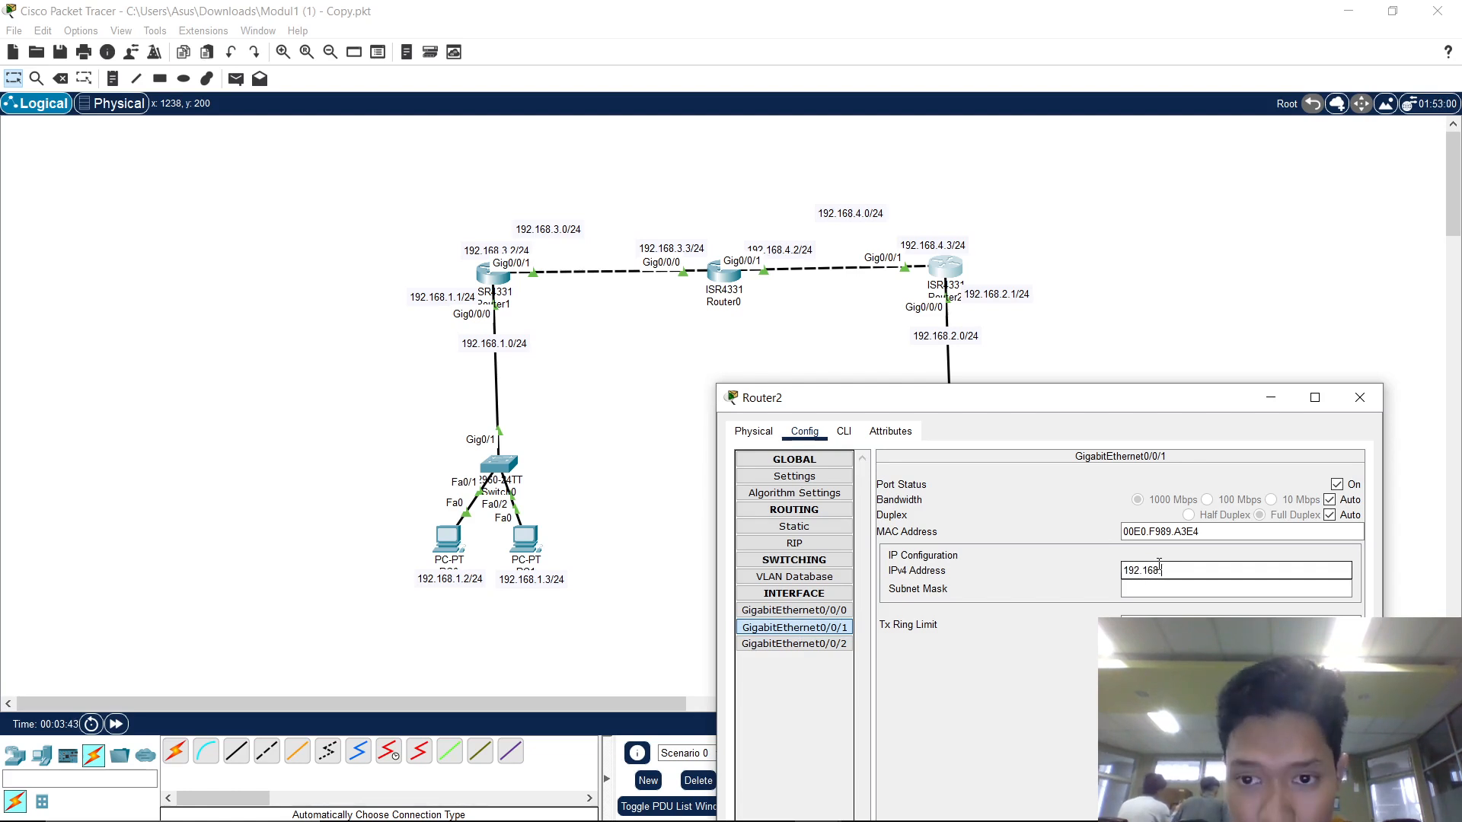
type("3")
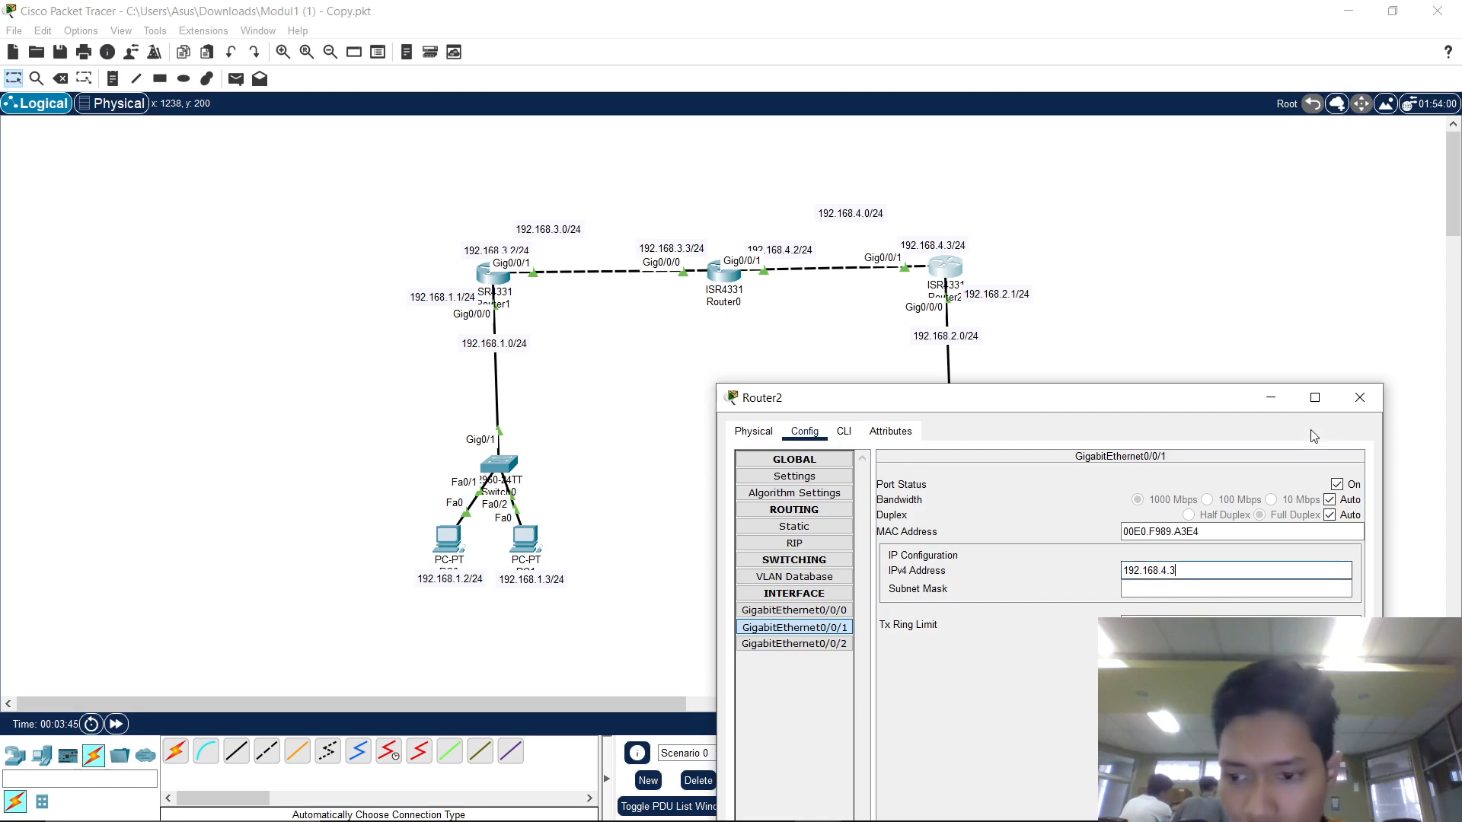
key("Tab")
left_click(1360, 398)
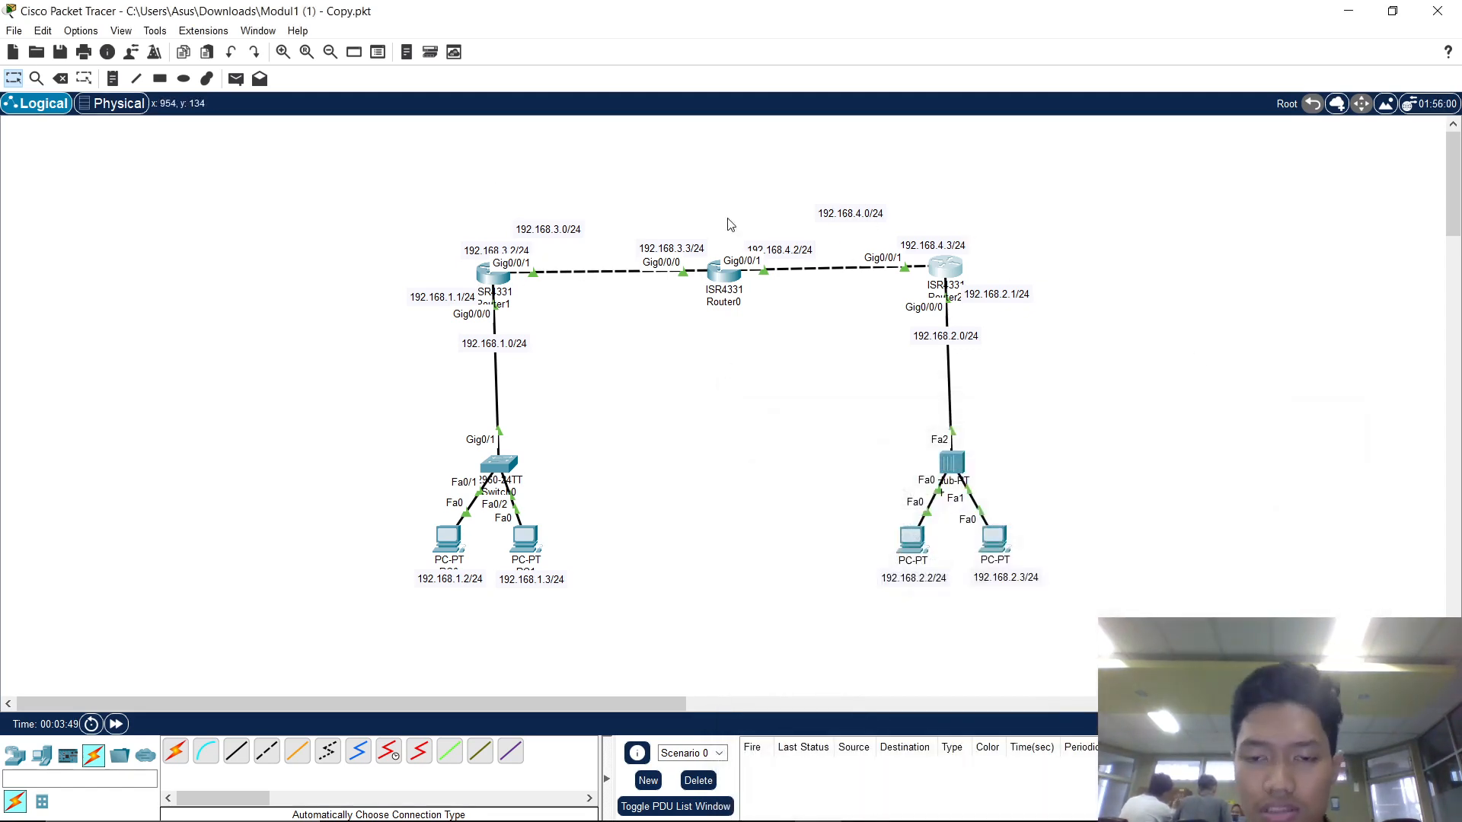
Start a static route on Router1 with 192.168.2.0 as the destination network.
left_click(502, 280)
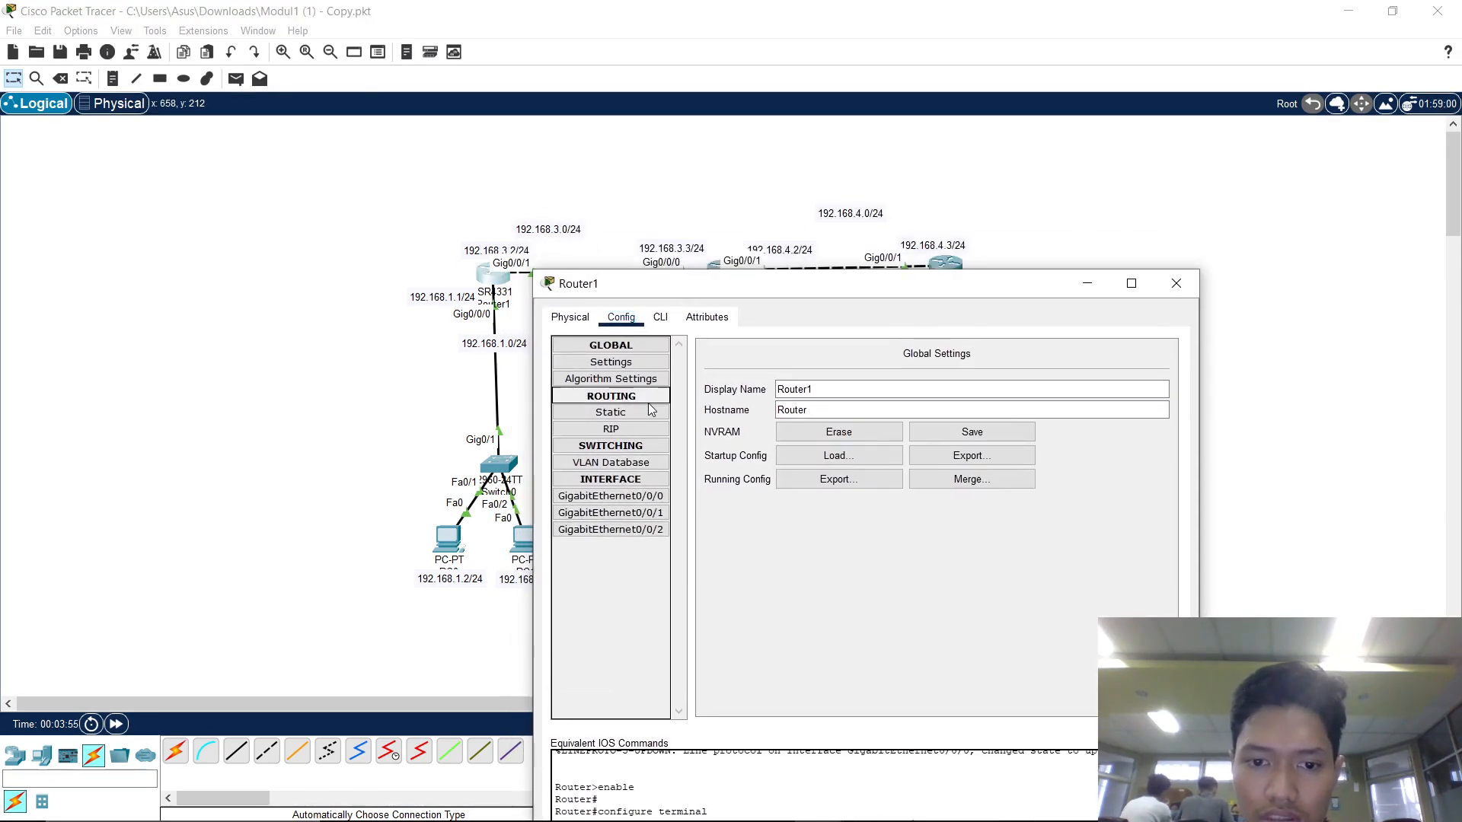
left_click(646, 411)
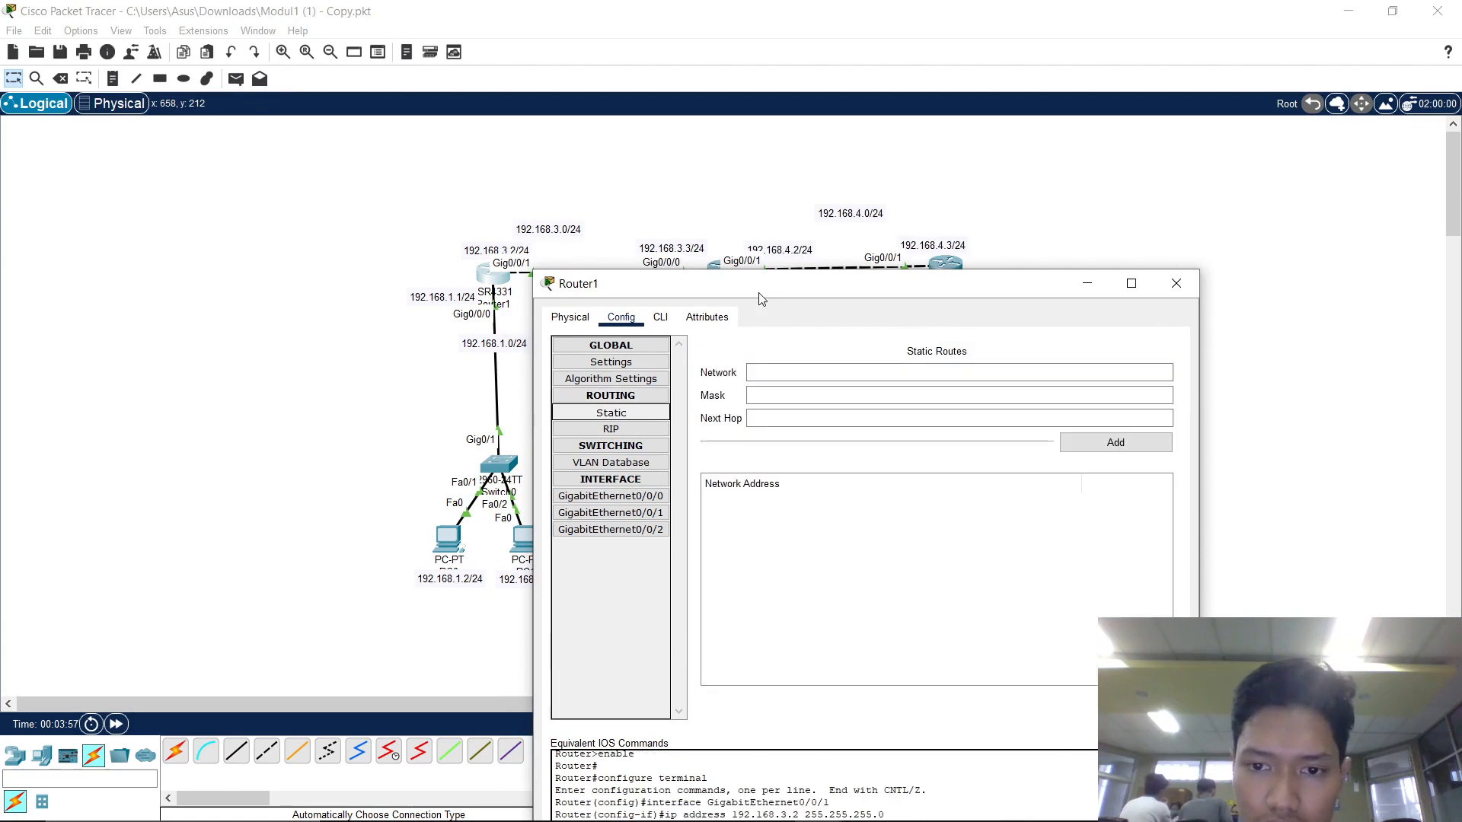
left_click_drag(757, 297, 807, 430)
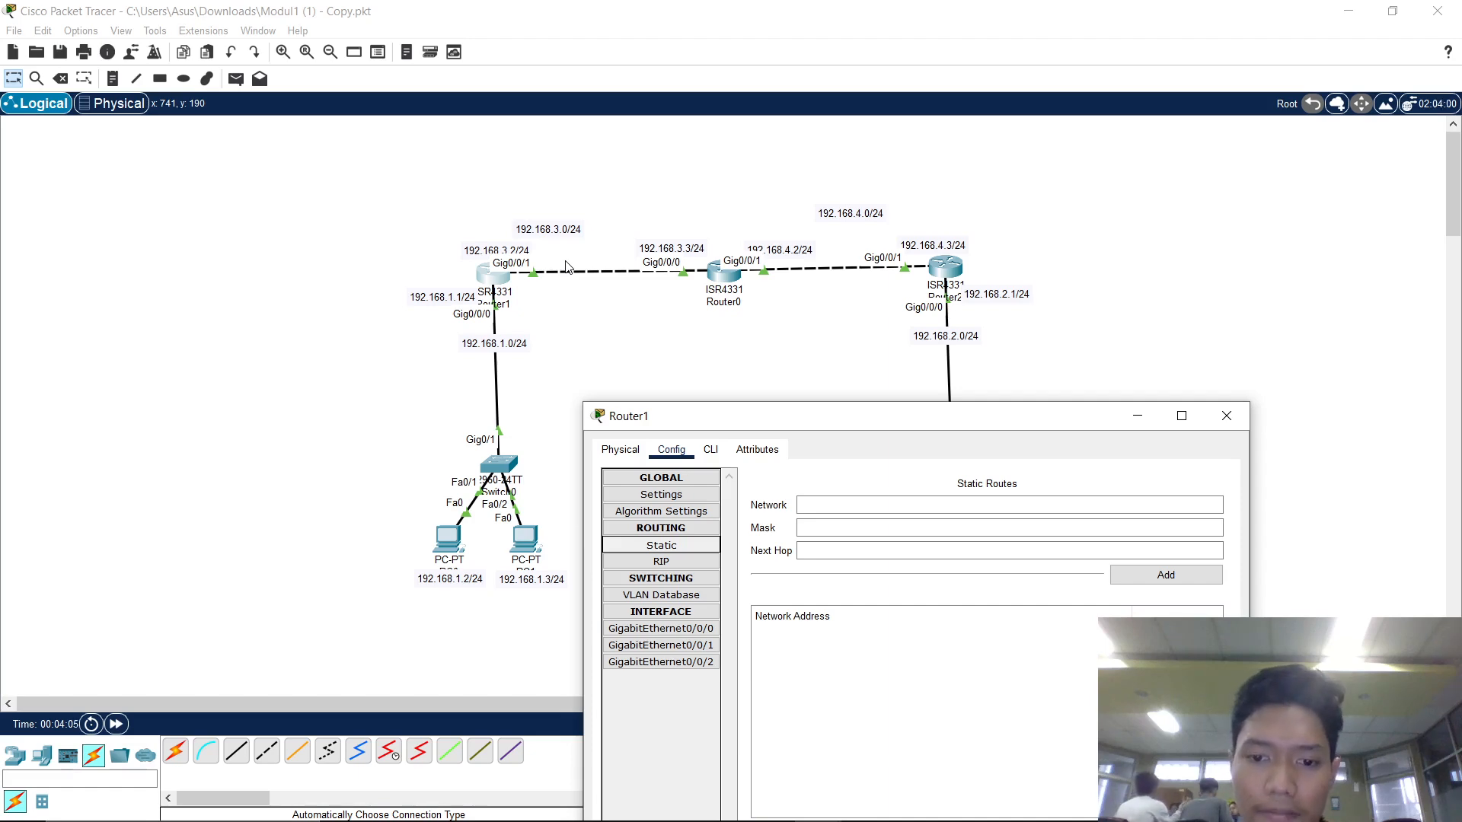
left_click(886, 510)
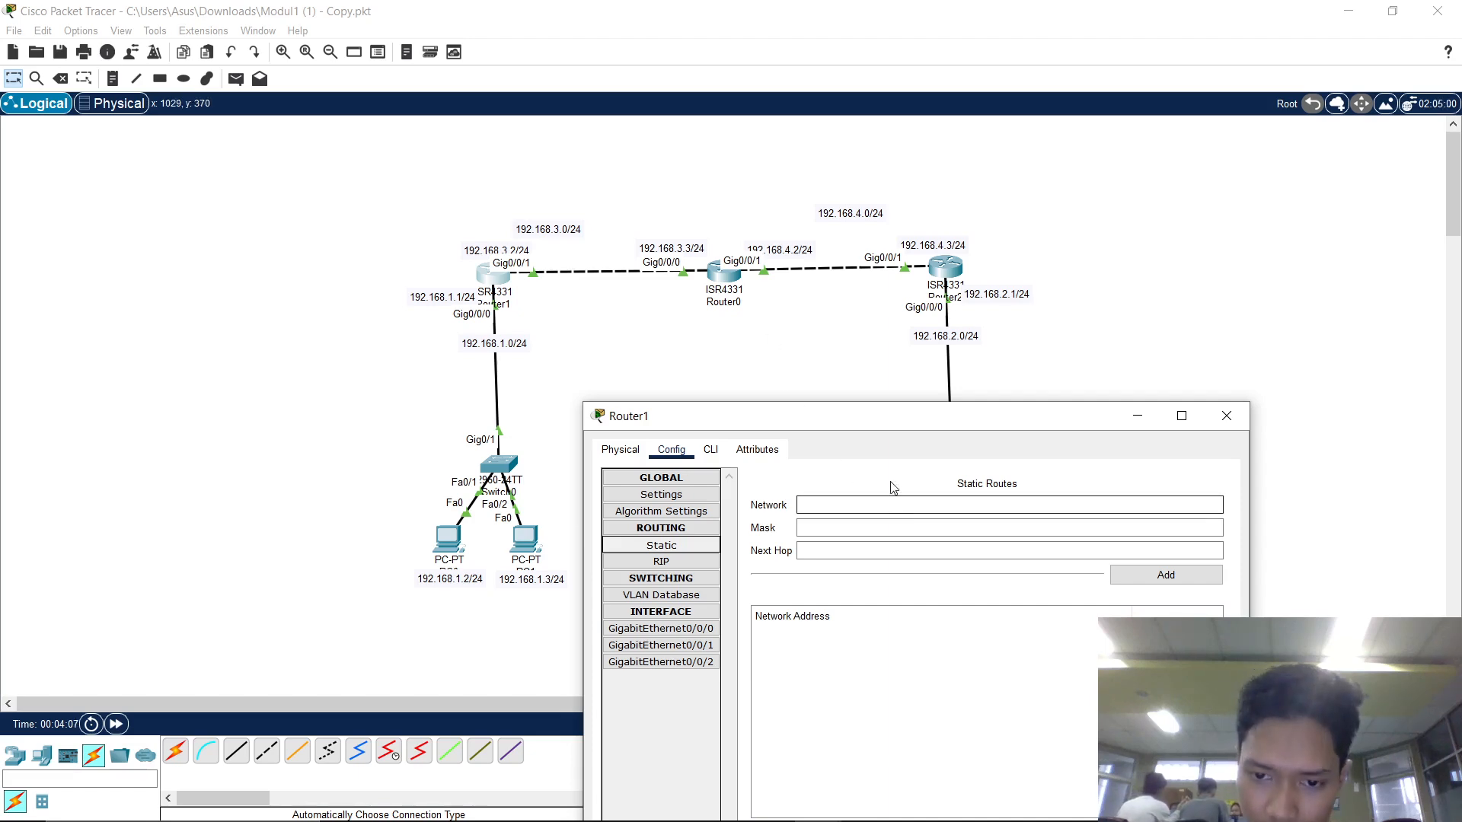
left_click_drag(898, 415, 459, 382)
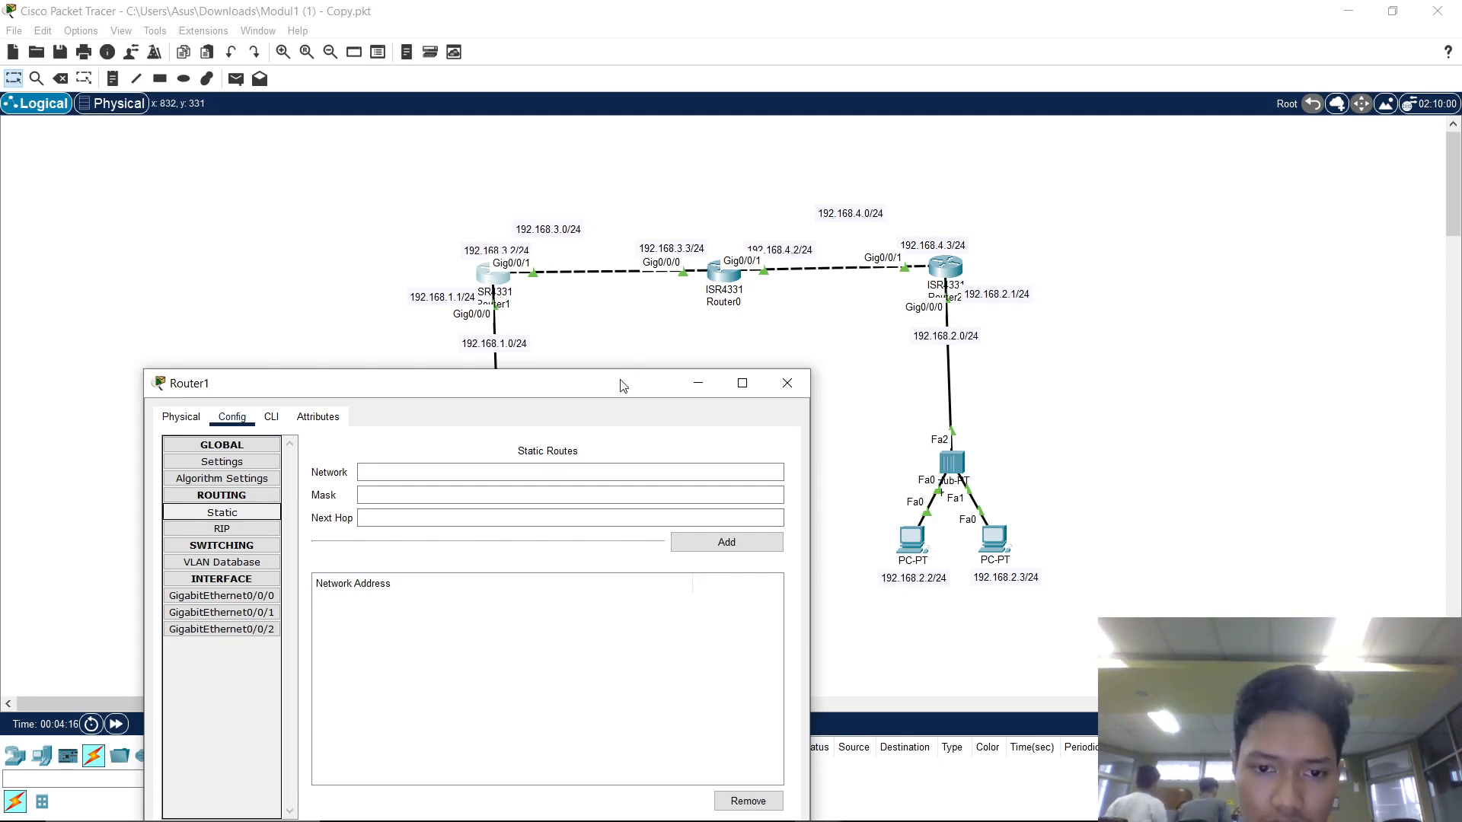
left_click_drag(620, 385, 756, 409)
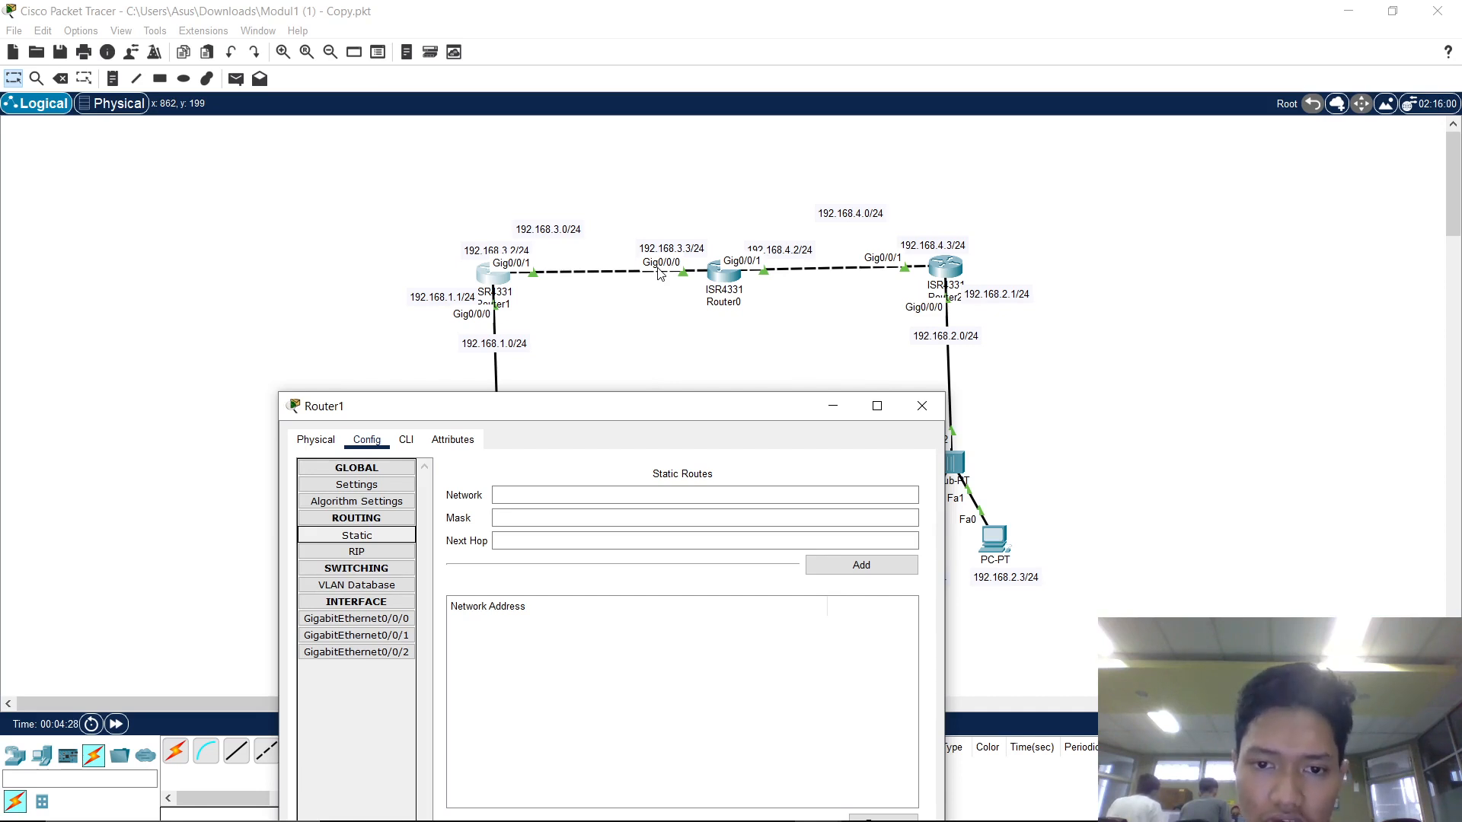
left_click(617, 498)
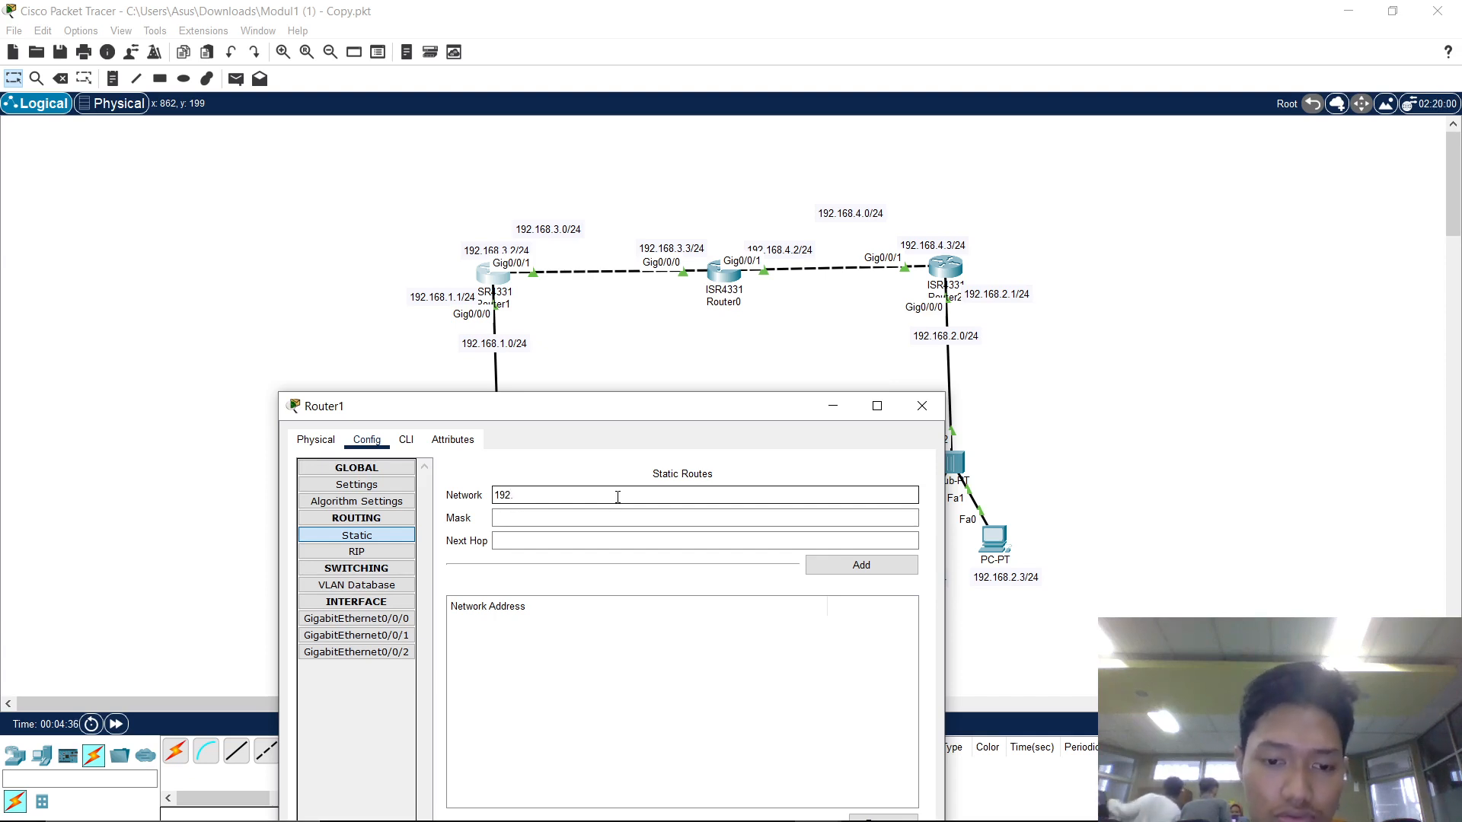
type("192.16")
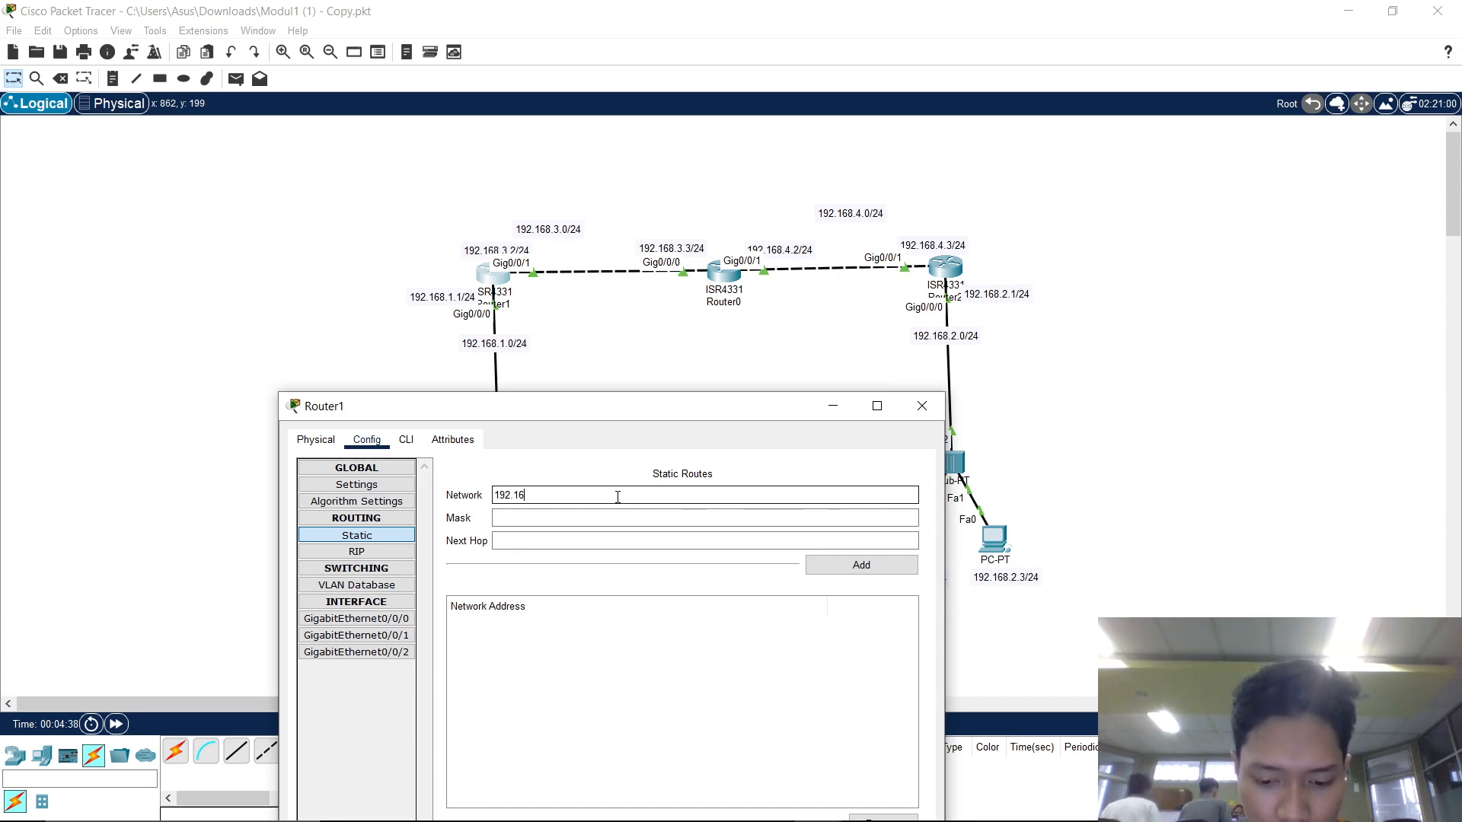
type("8.2.0")
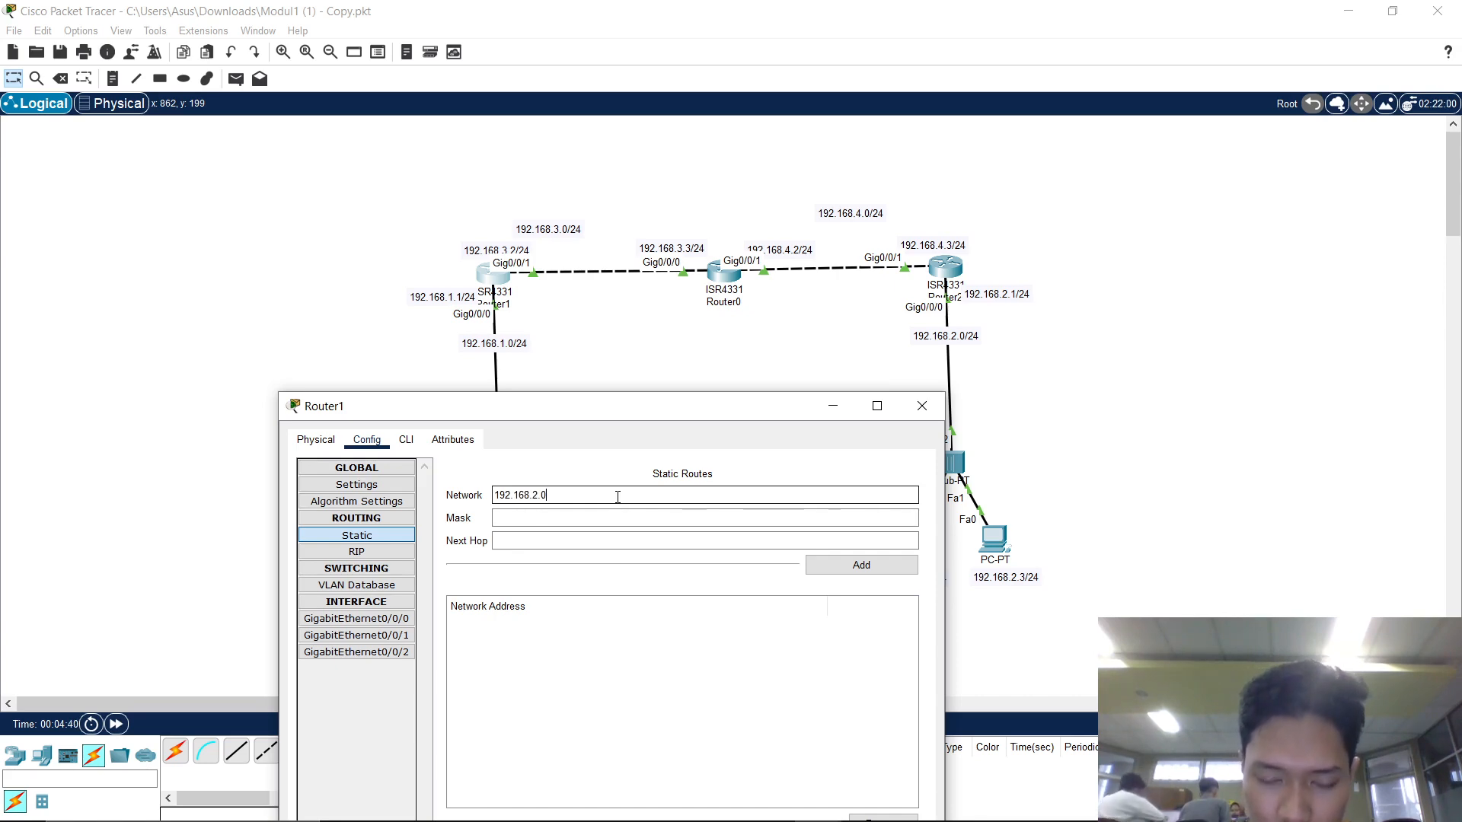
Complete Router1's static route to 192.168.2.0 with mask 255.255.255.0 and next hop 192.168.3.3, add it, and close the router's window.
left_click_drag(669, 406, 518, 310)
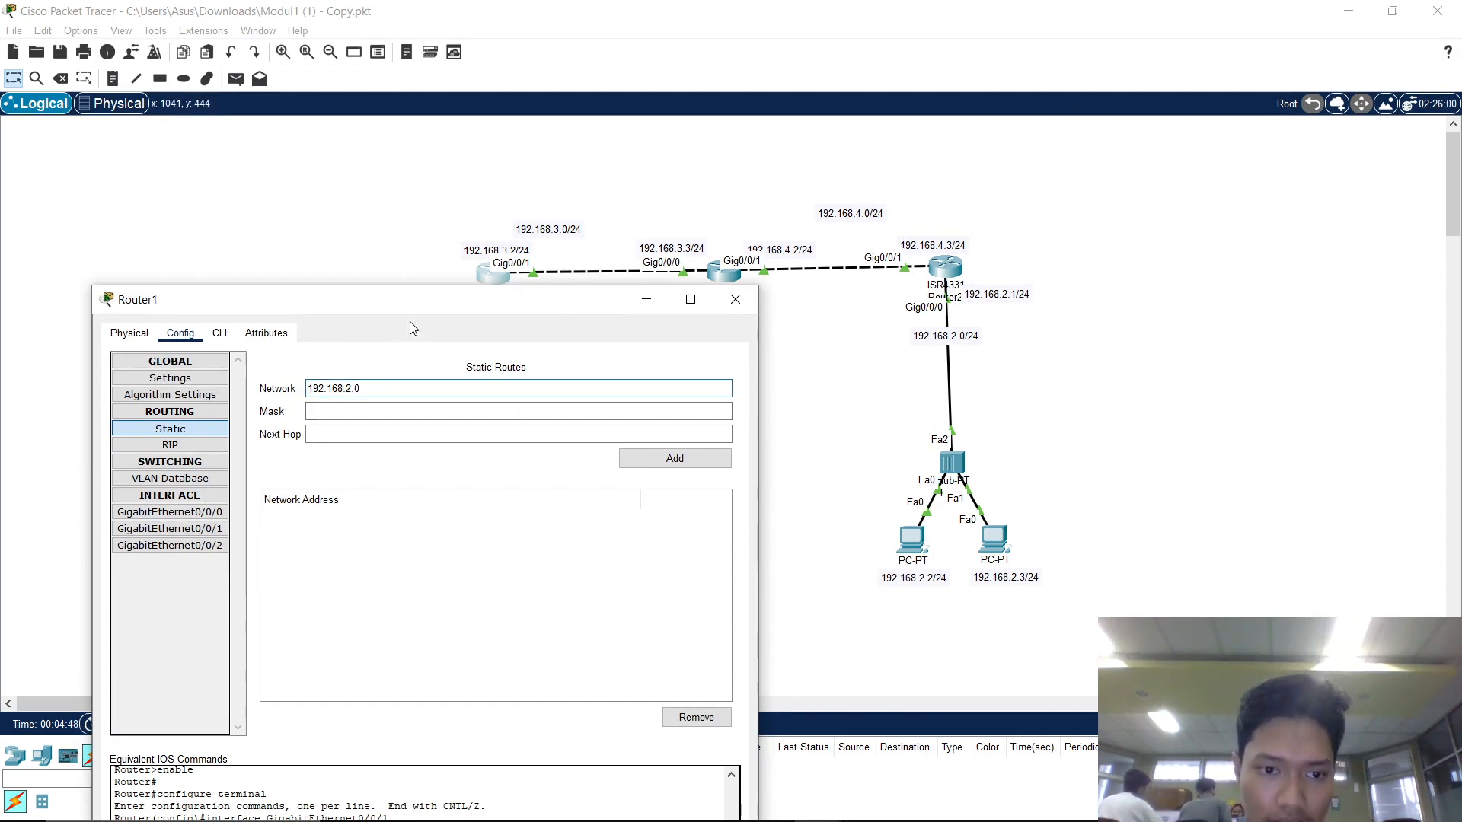
left_click_drag(438, 319, 638, 464)
left_click(640, 554)
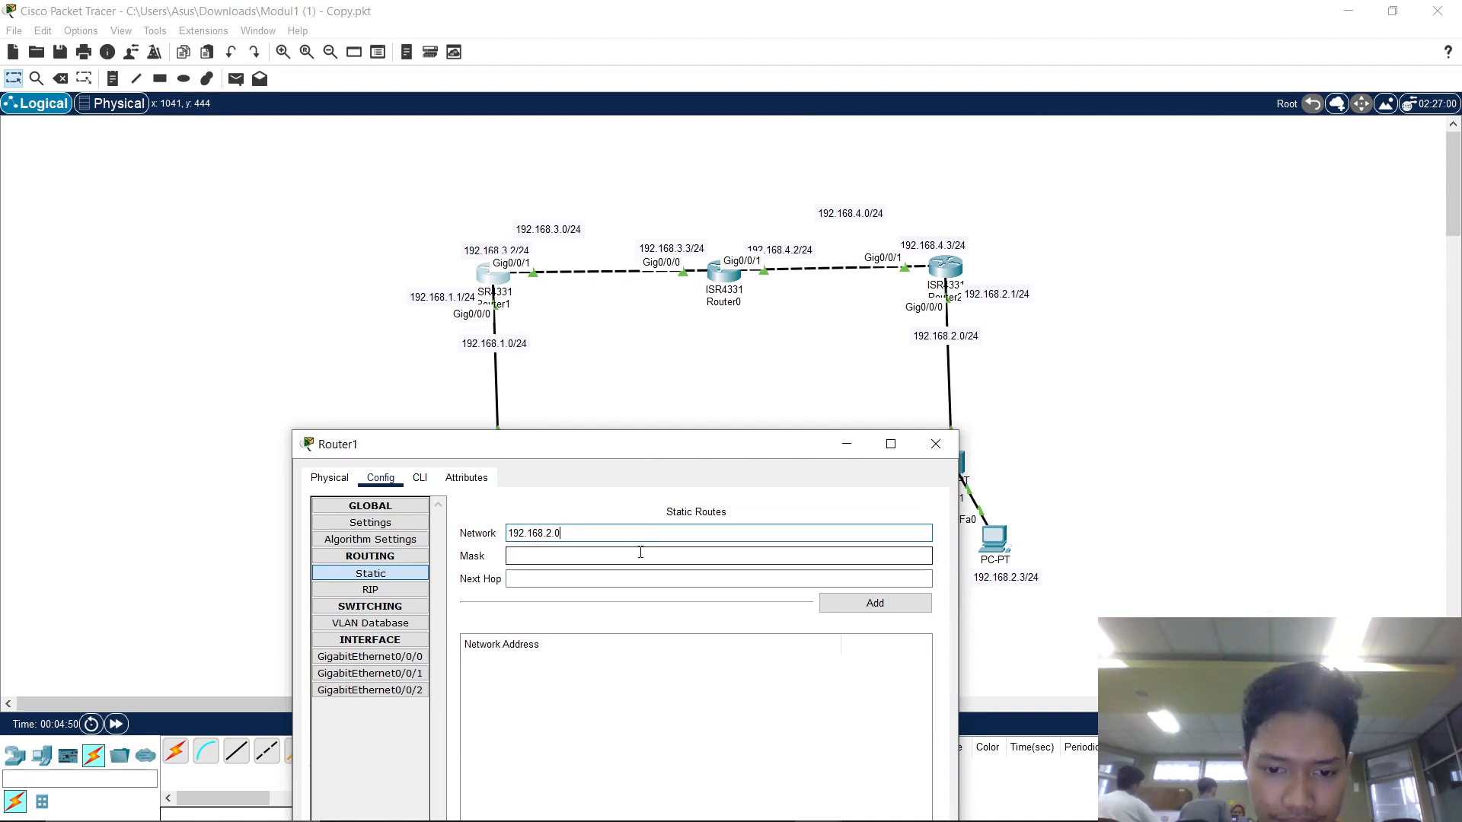
type("255.255.255.0")
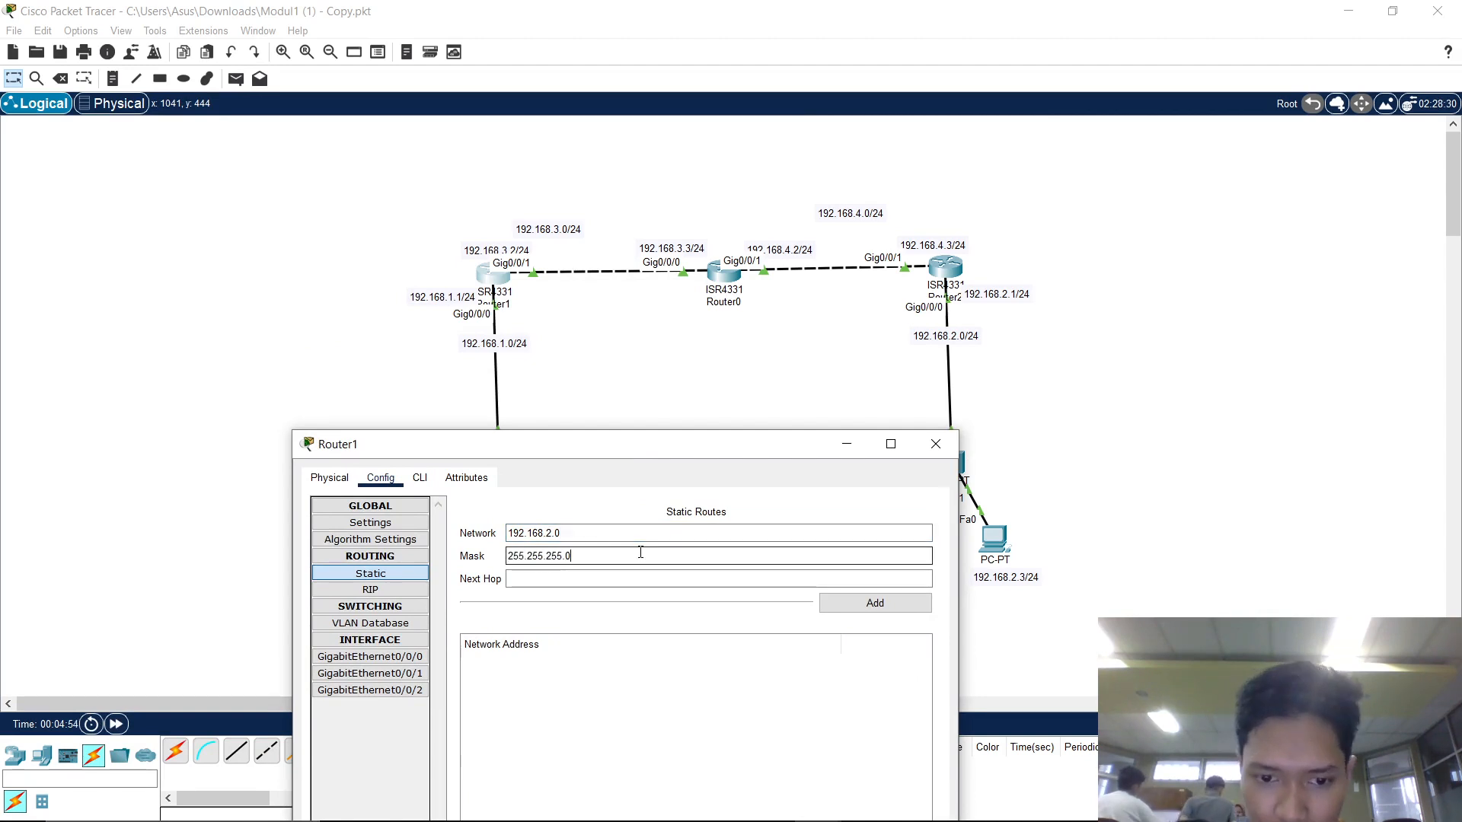
key("Tab")
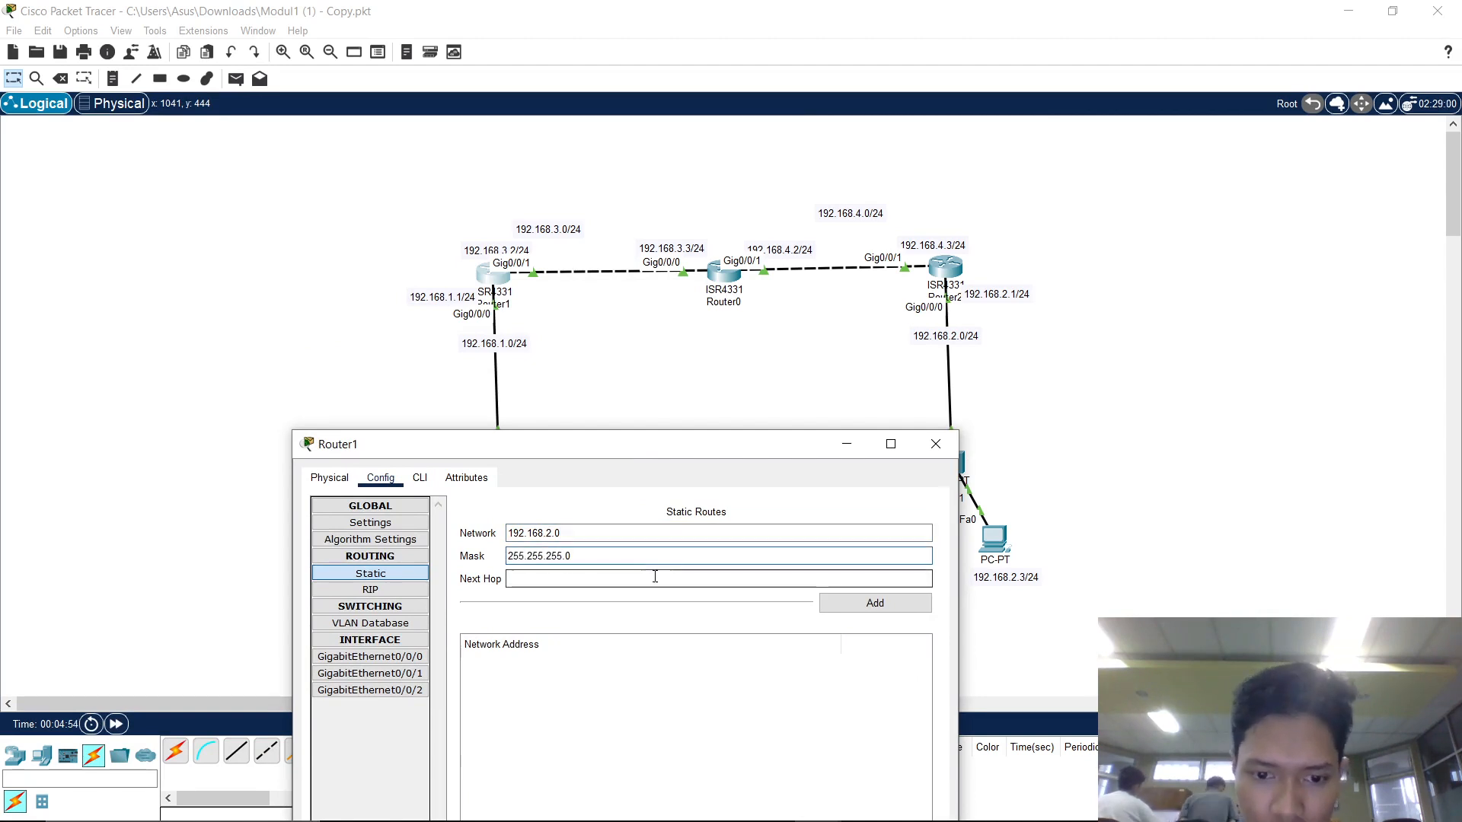
left_click_drag(677, 452, 478, 348)
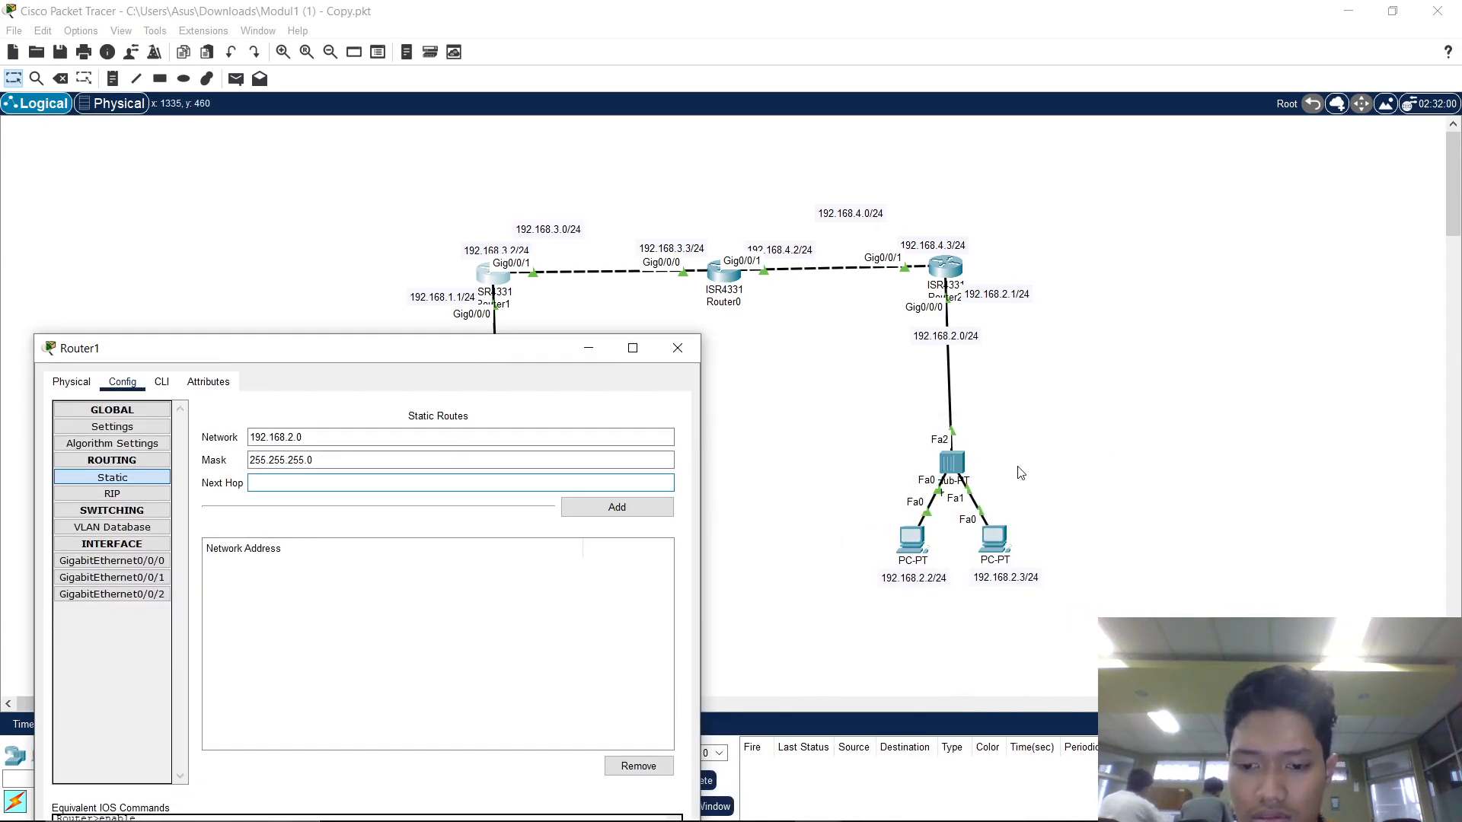
left_click_drag(532, 352, 876, 363)
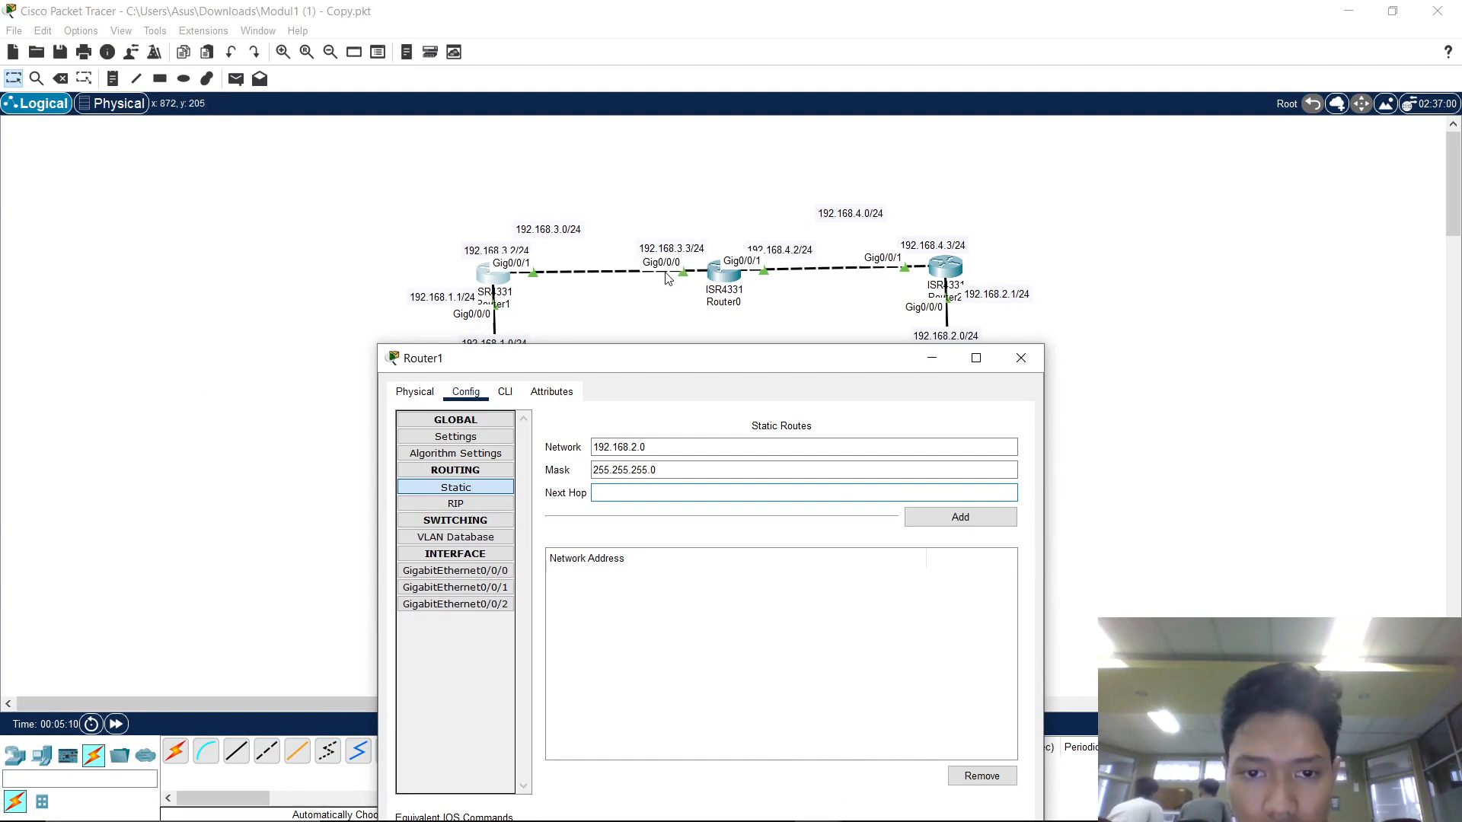
left_click(701, 496)
type("192.168.")
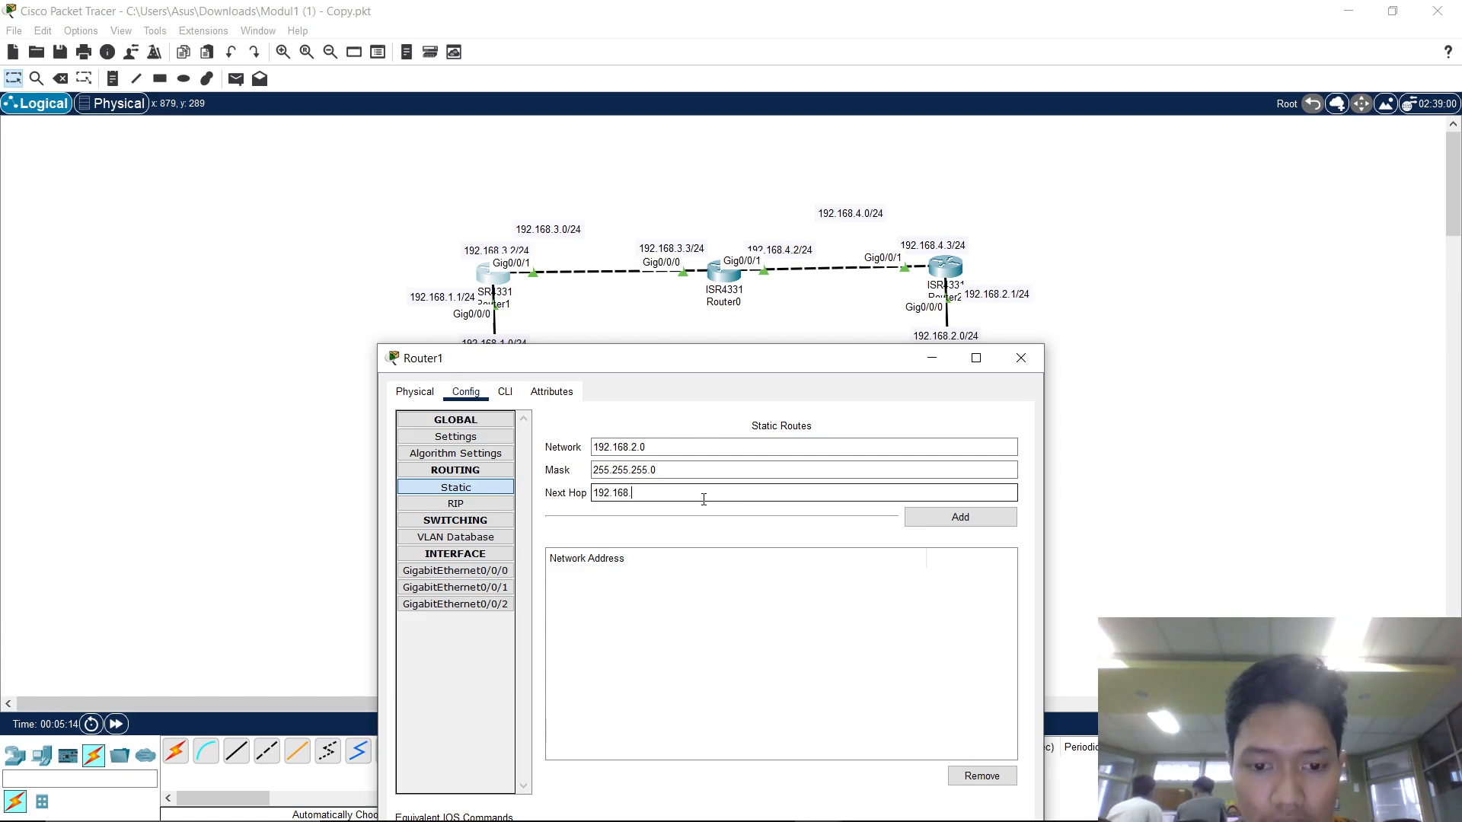
type("3.3")
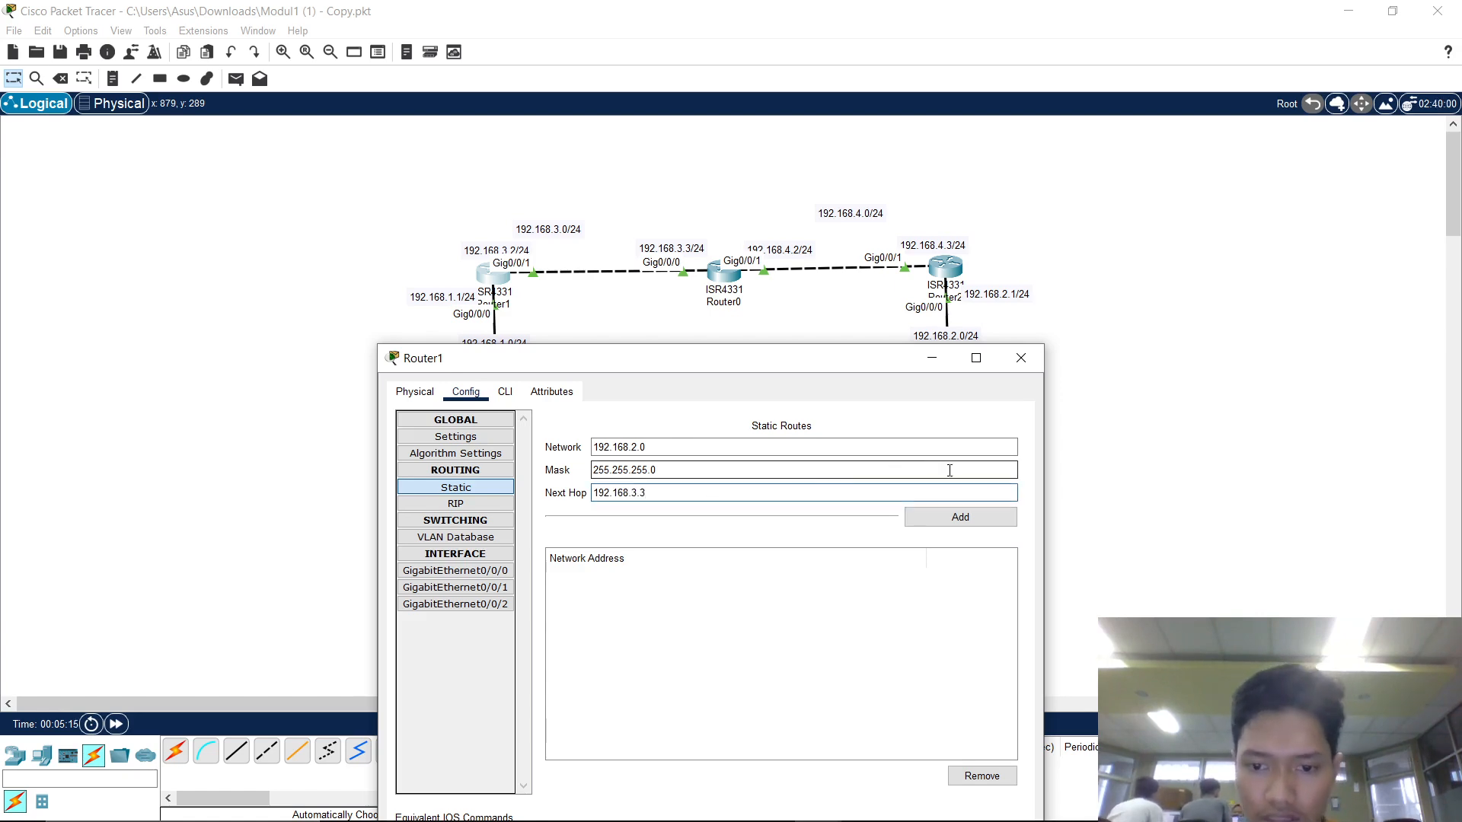
left_click(979, 518)
left_click_drag(1024, 363, 1027, 365)
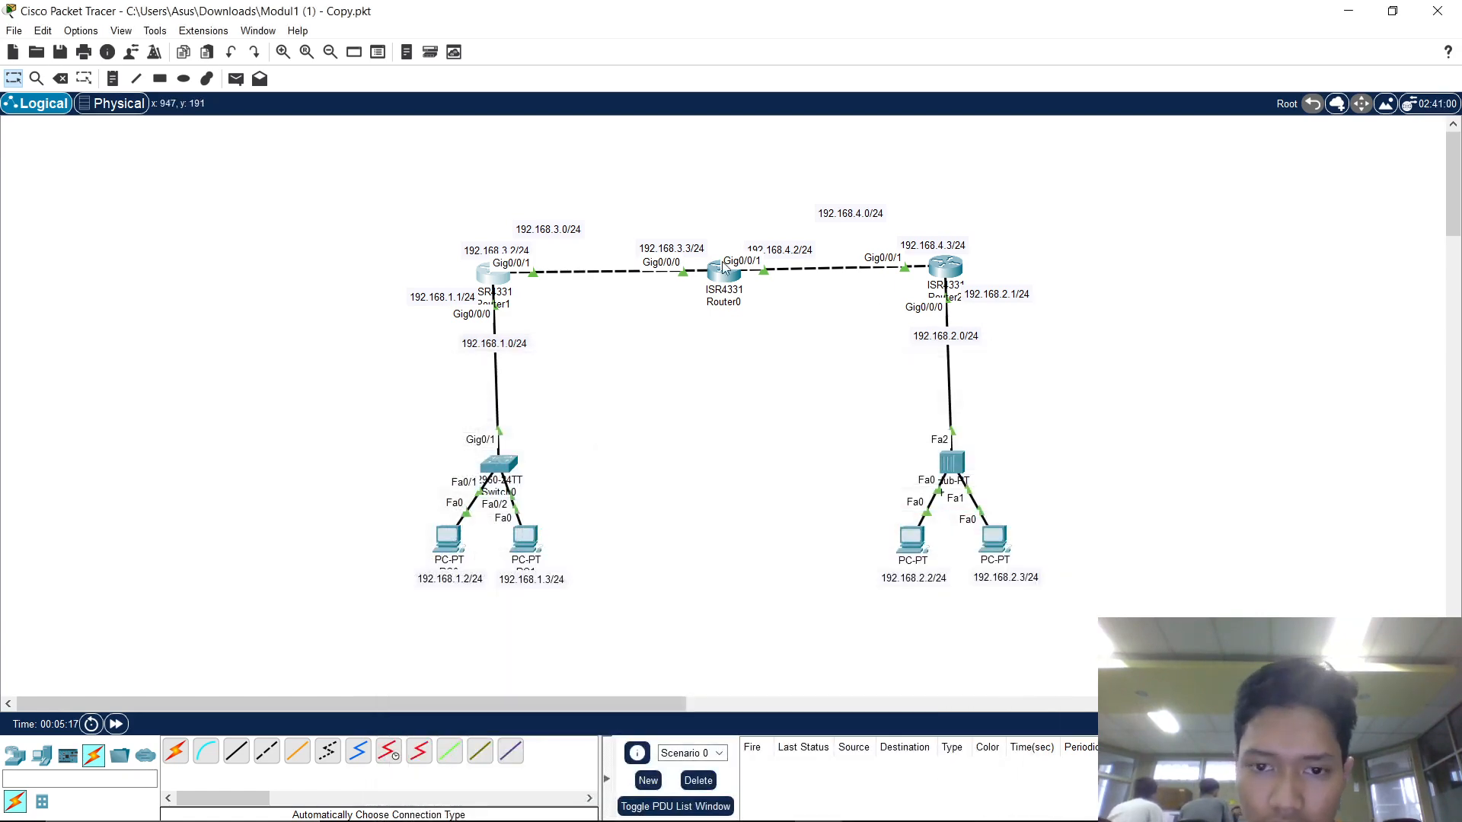
Add a static route on Router0 to network 192.168.2.0 with mask 255.255.255.0 and next hop 192.168.4.3.
left_click(721, 276)
left_click_drag(723, 159, 636, 415)
left_click(693, 596)
left_click(692, 506)
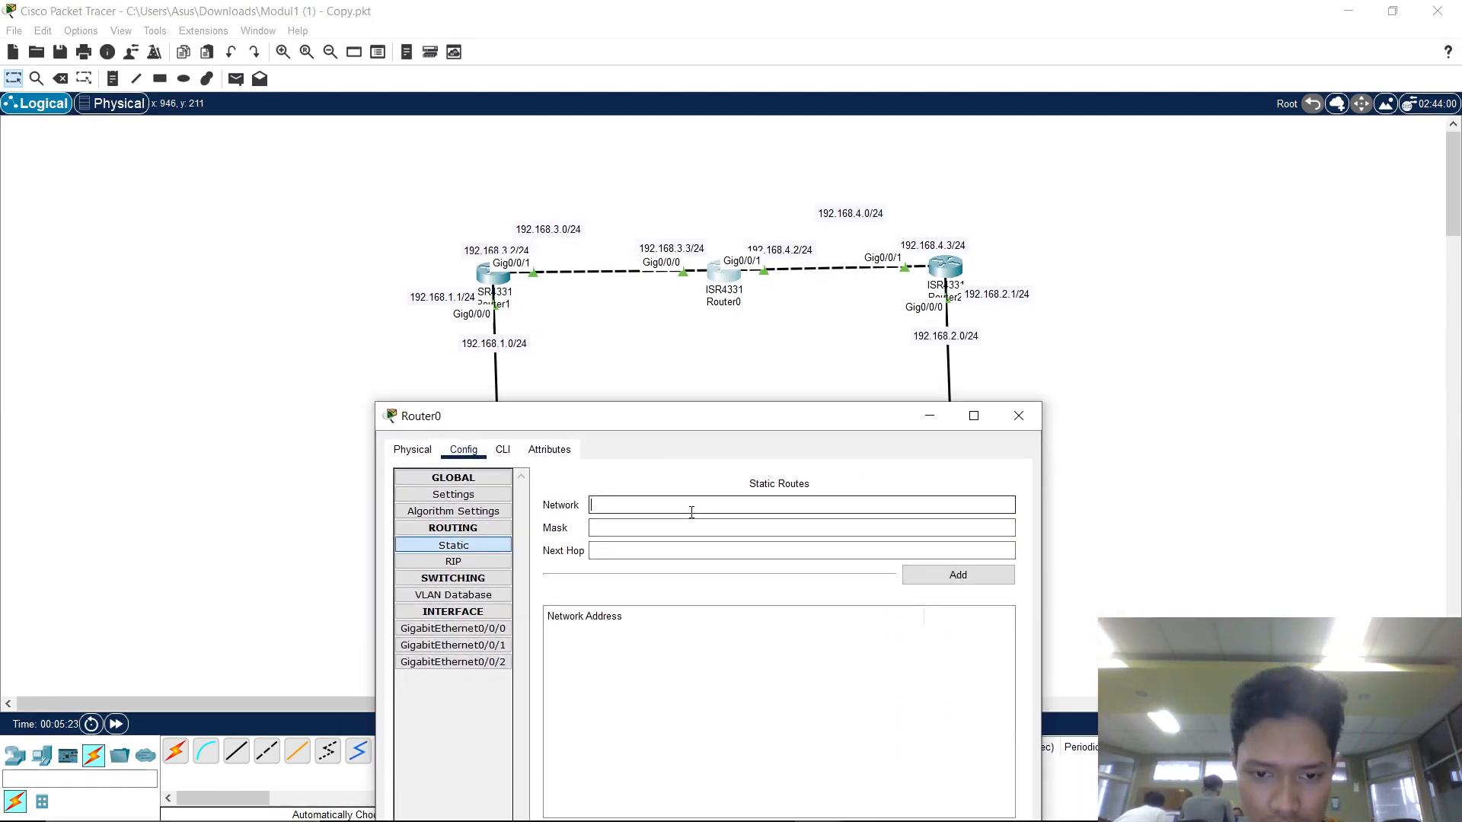
type("192.168.2.0")
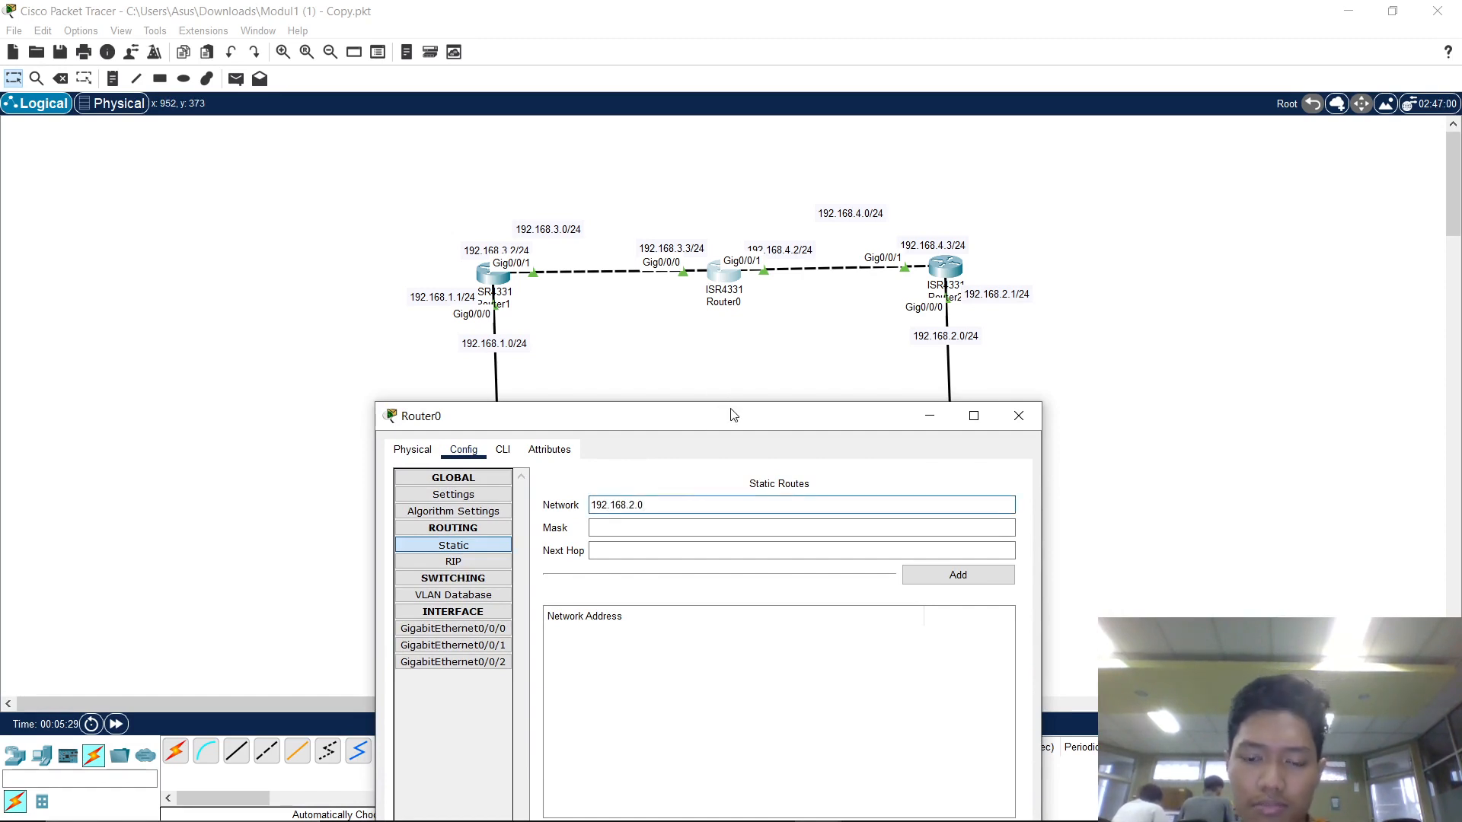
mouse_move(734, 415)
left_mouse_down()
mouse_move(787, 418)
mouse_move(797, 374)
mouse_move(807, 399)
mouse_move(738, 391)
left_mouse_up()
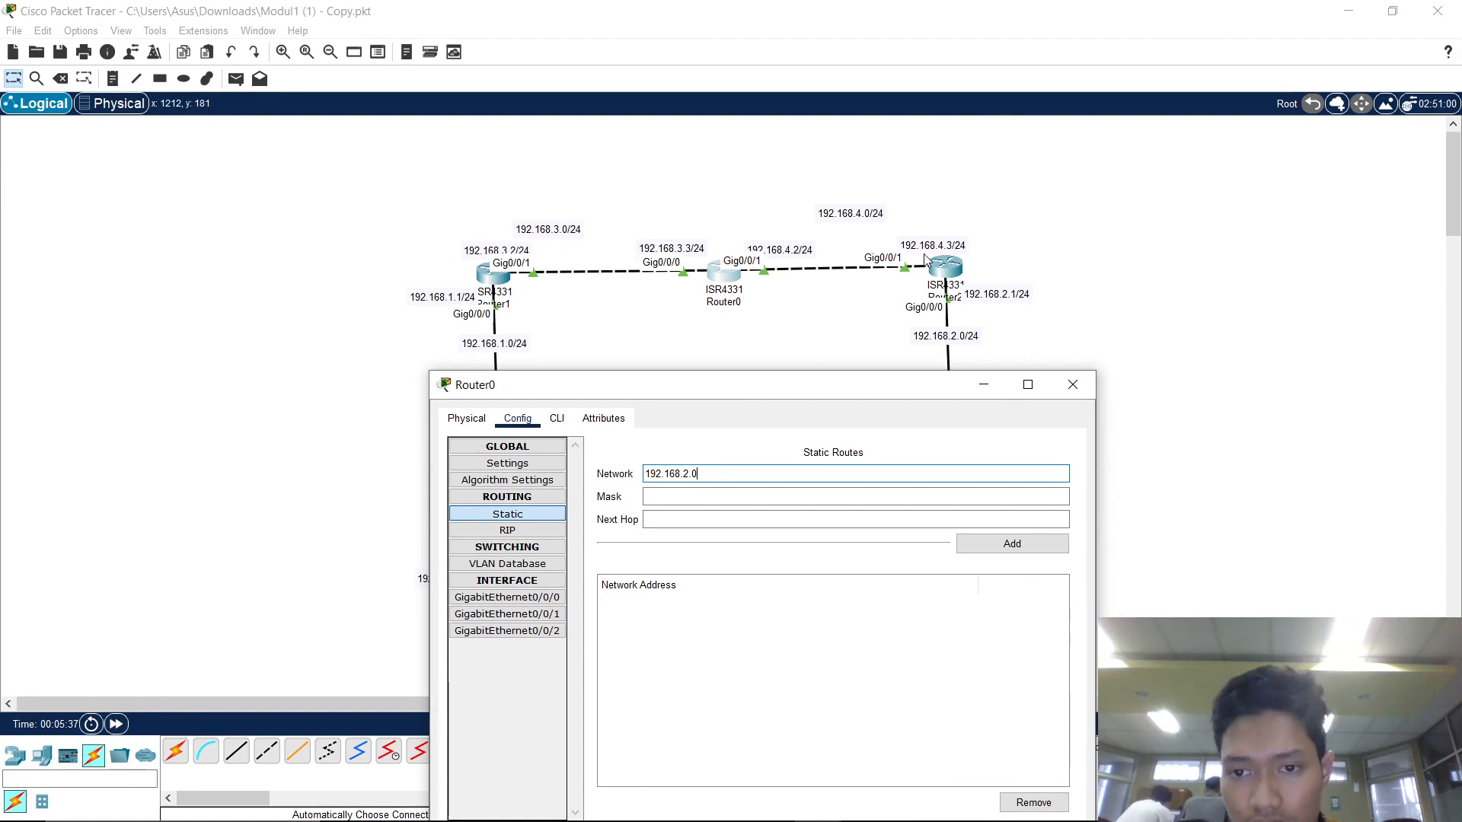
left_click(741, 495)
type("255.255.2")
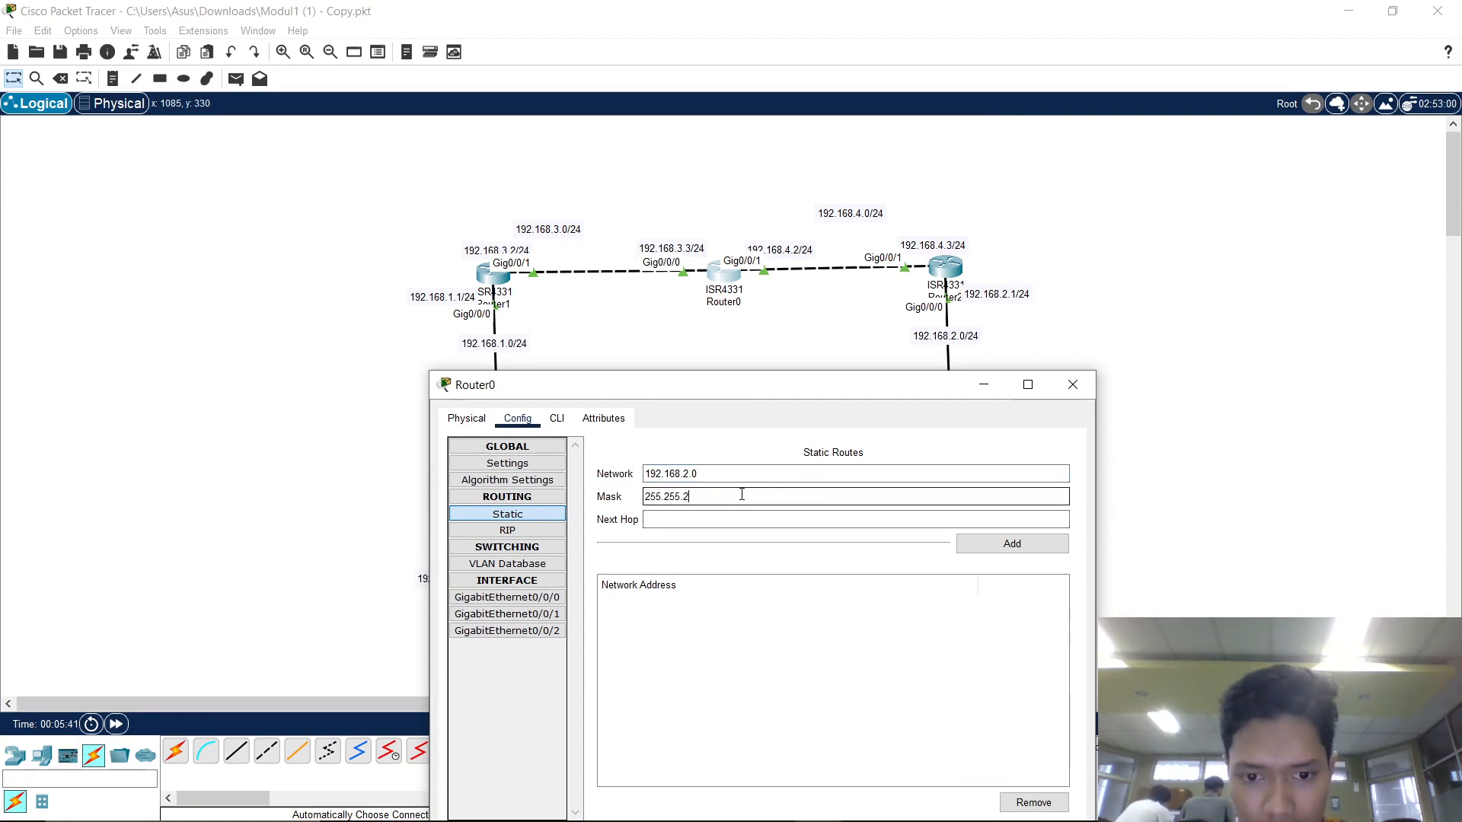
type("55.0")
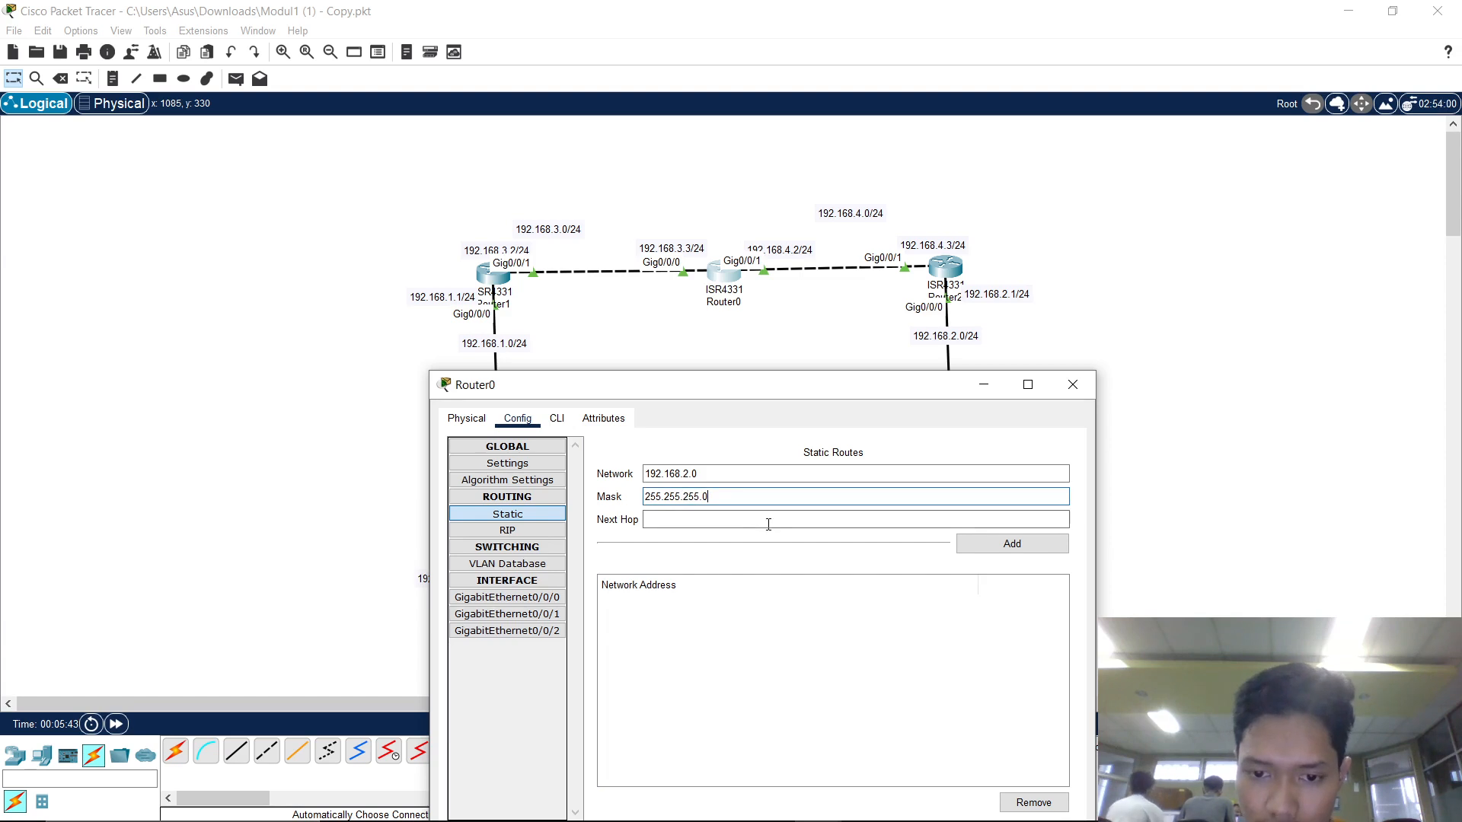
left_click(768, 518)
type("192.168.")
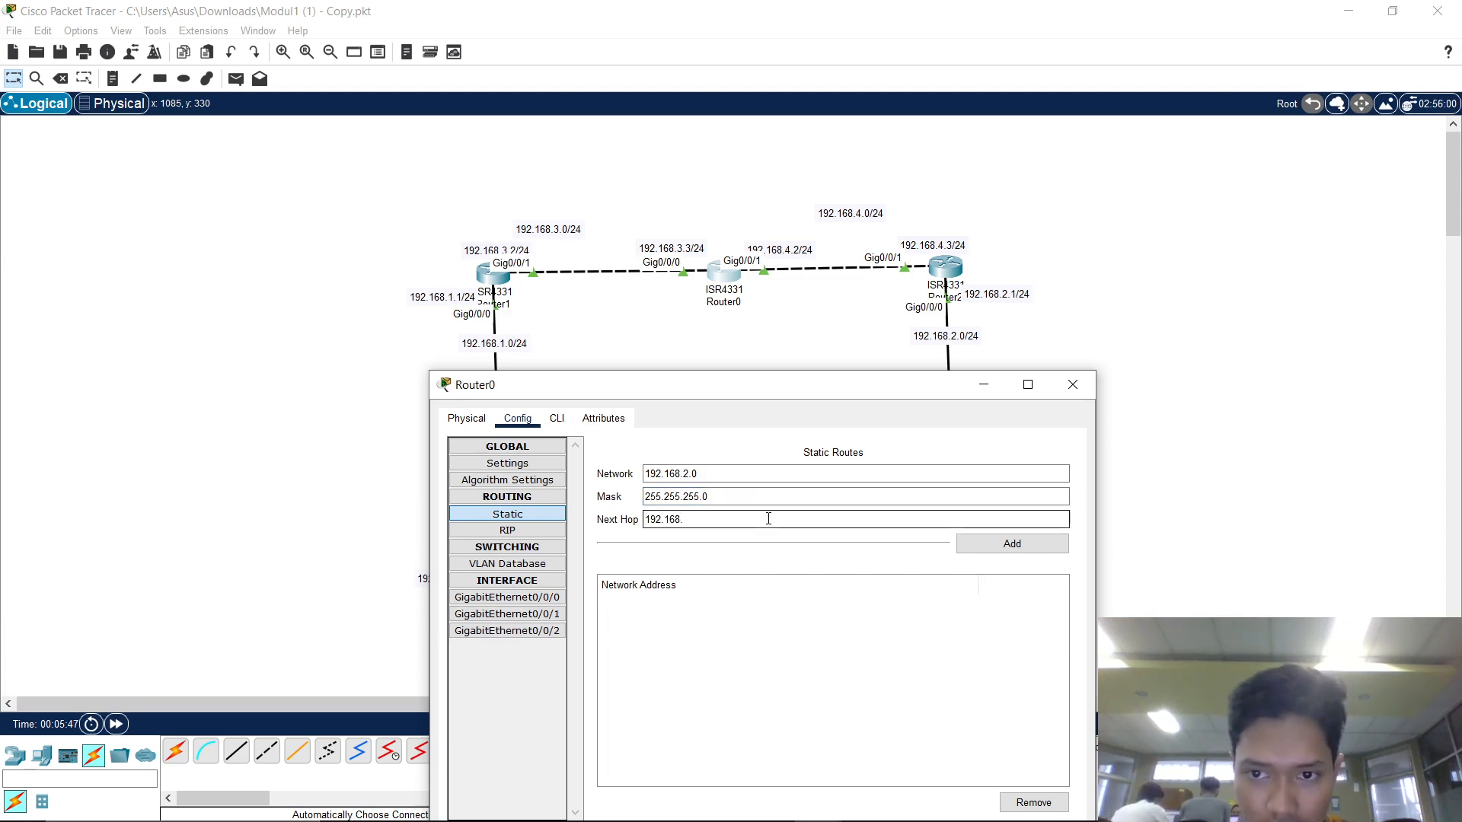
type("4.3")
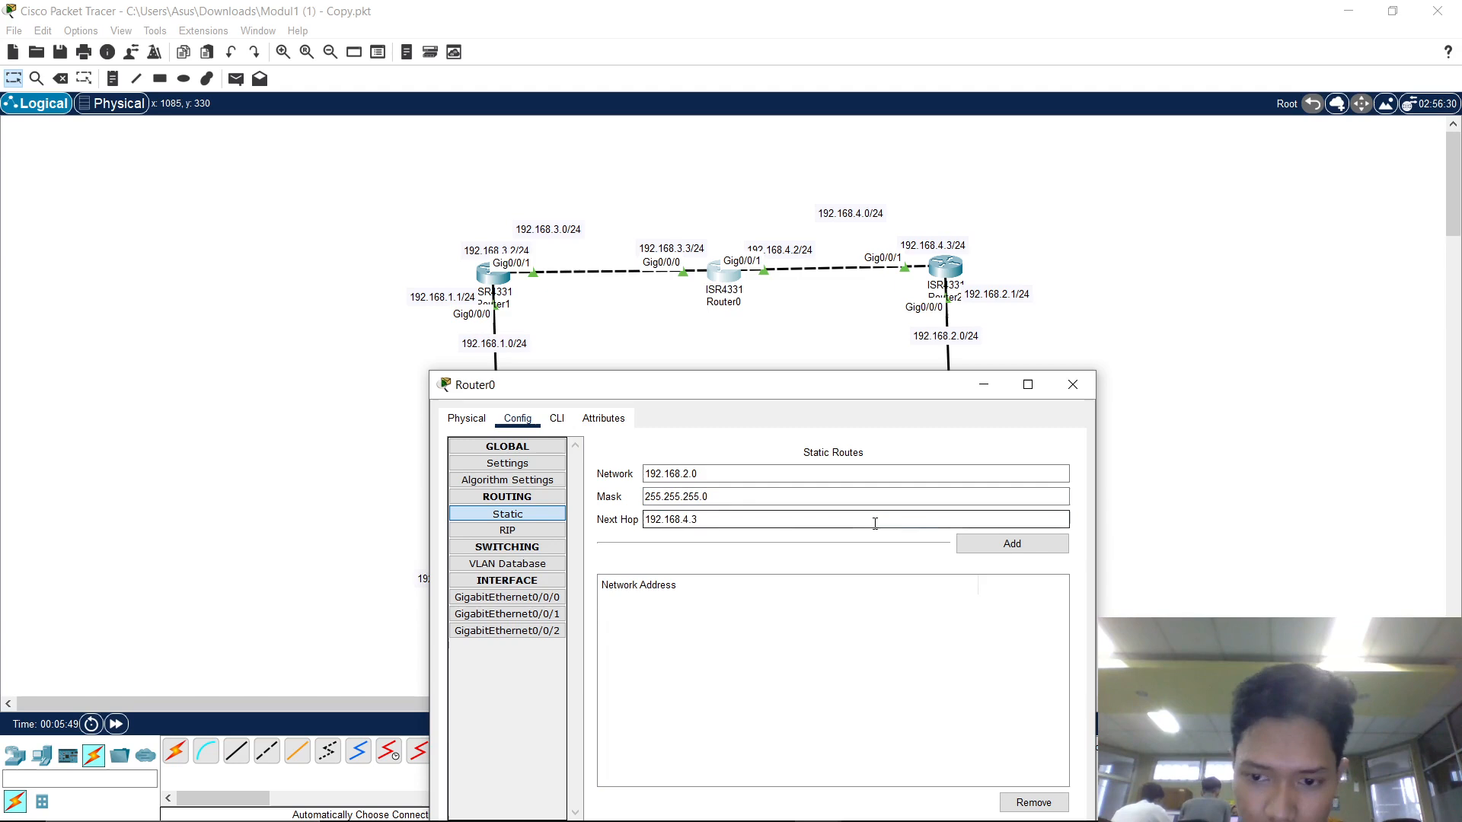
left_click(1012, 544)
Add a second static route on Router0 to 192.168.1.0, mask 255.255.255.0, via next hop 192.168.3.2, and close the router's window.
left_click_drag(908, 386, 887, 332)
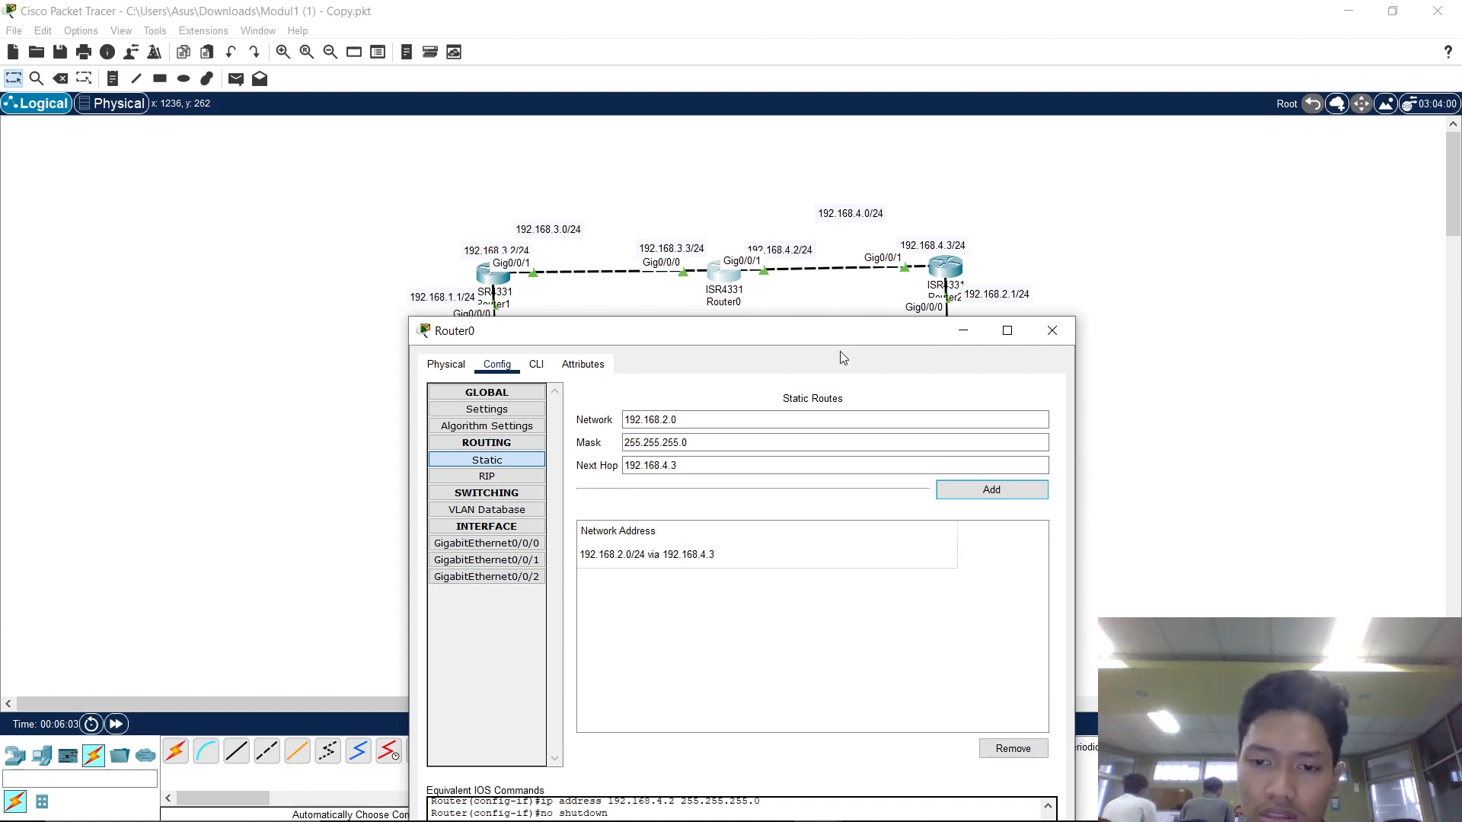
left_click_drag(840, 351, 924, 307)
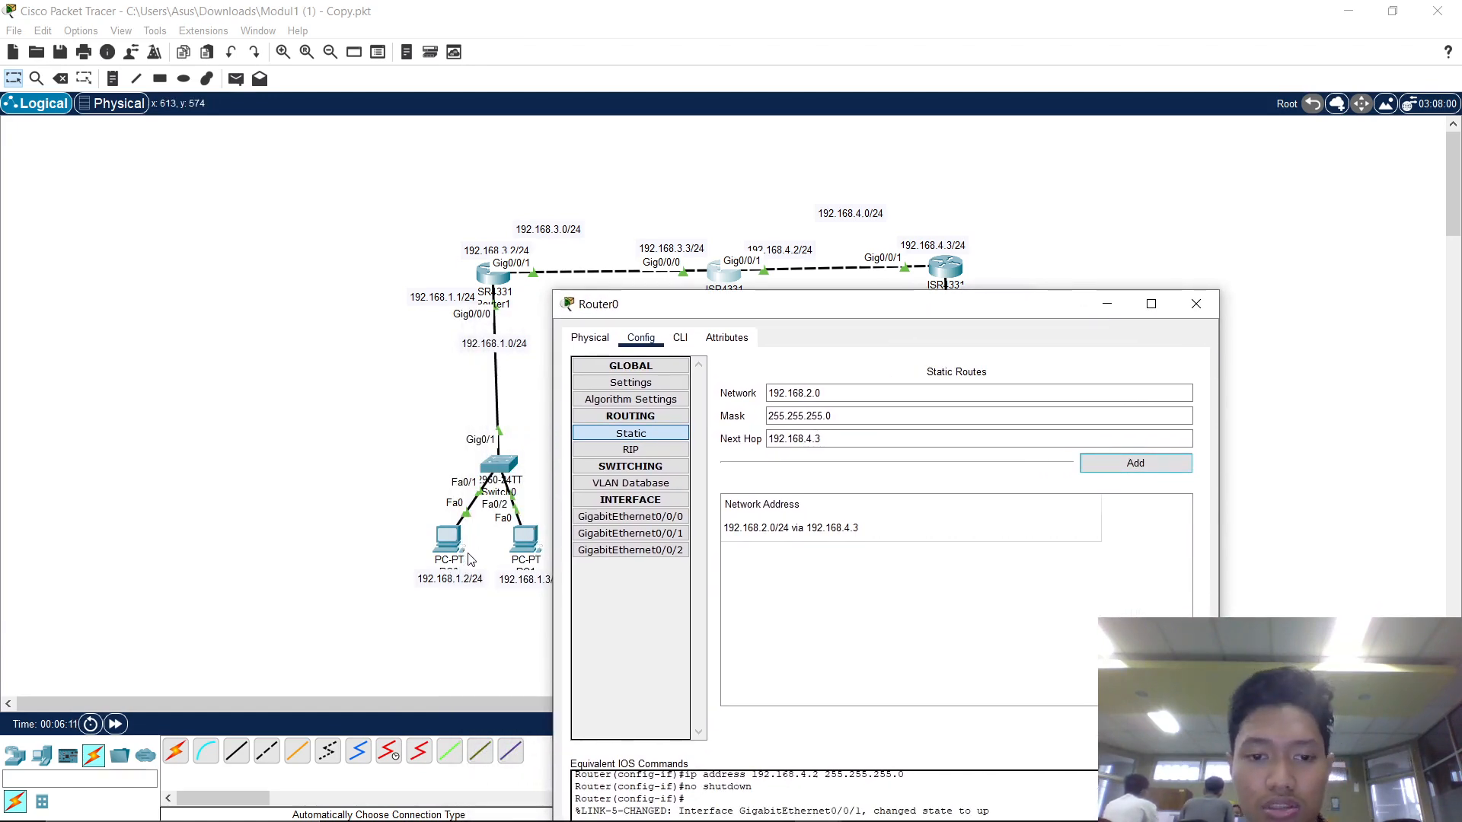
left_click_drag(958, 308, 832, 344)
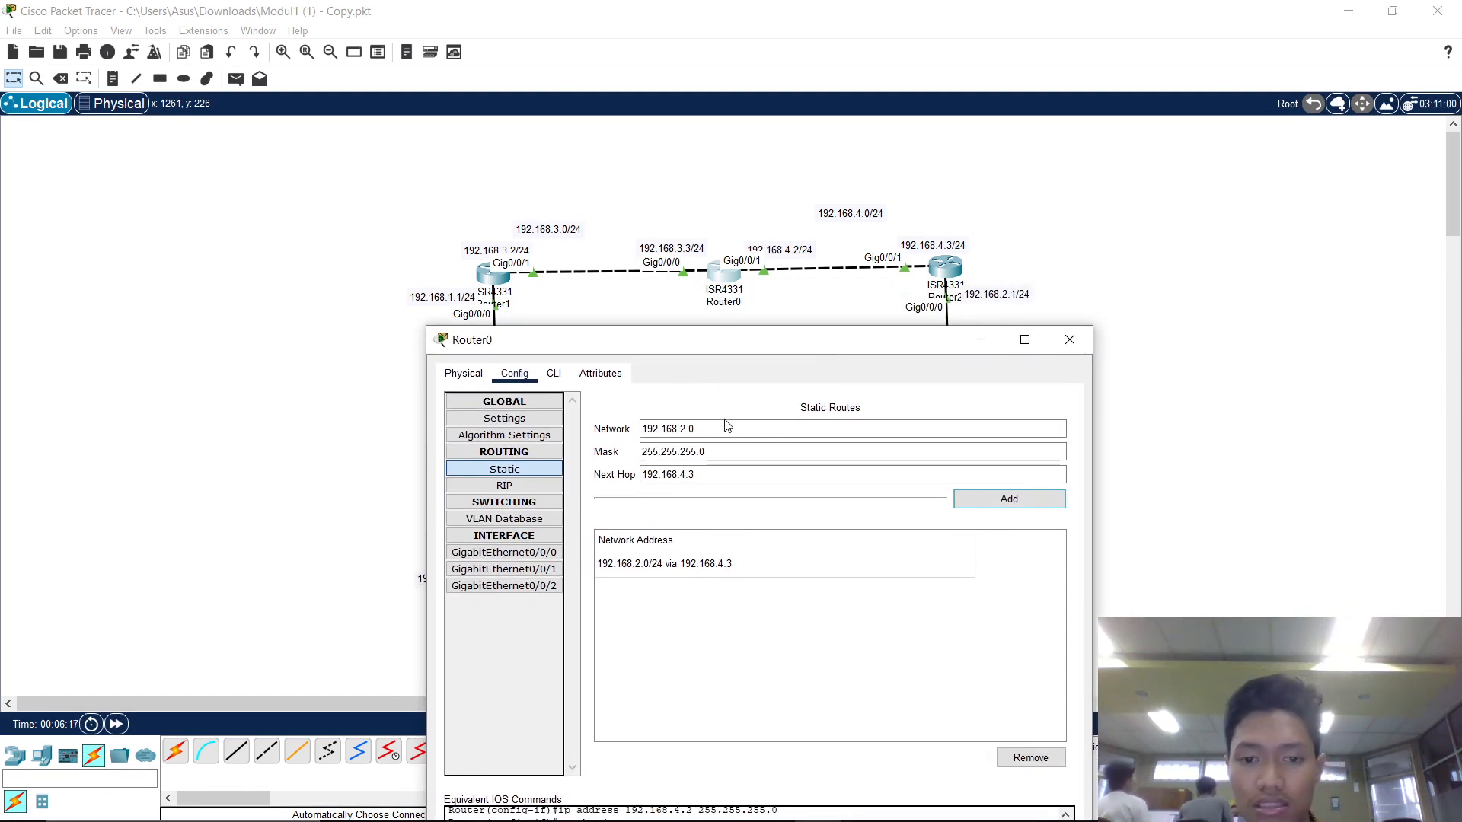
left_click(694, 422)
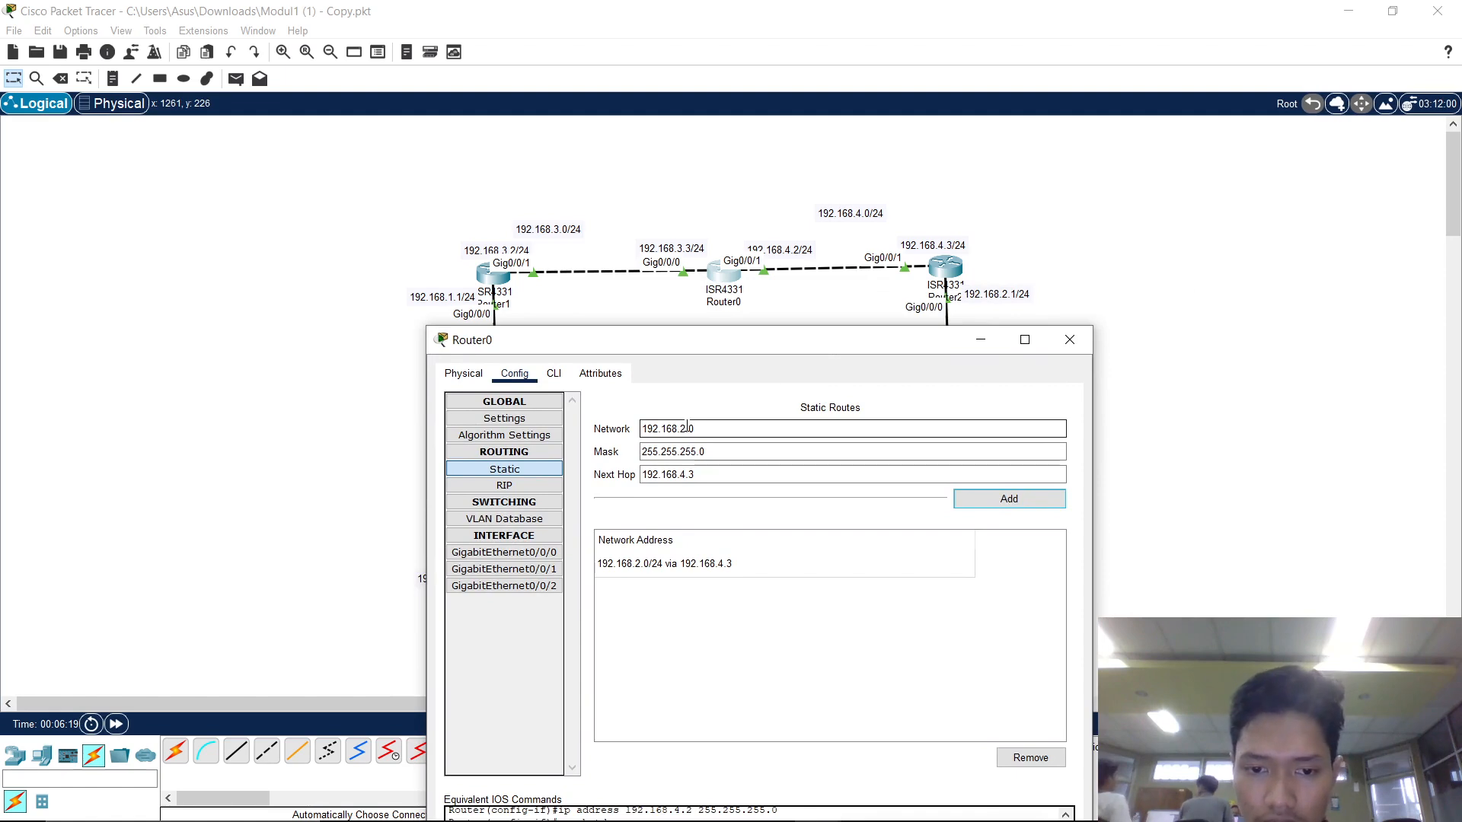
left_click_drag(714, 348, 847, 329)
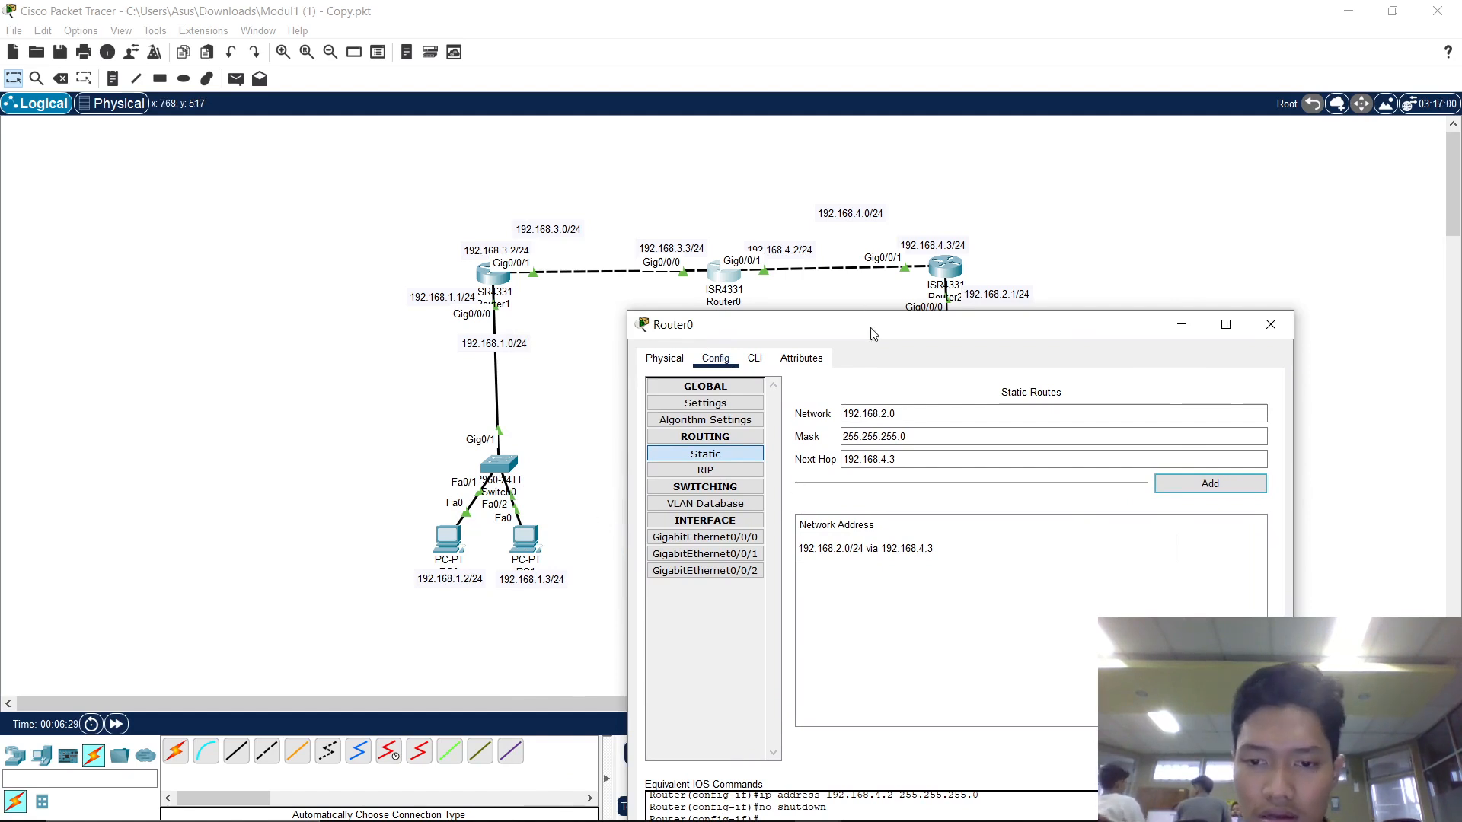
left_click_drag(872, 329, 813, 311)
left_click_drag(965, 320, 929, 321)
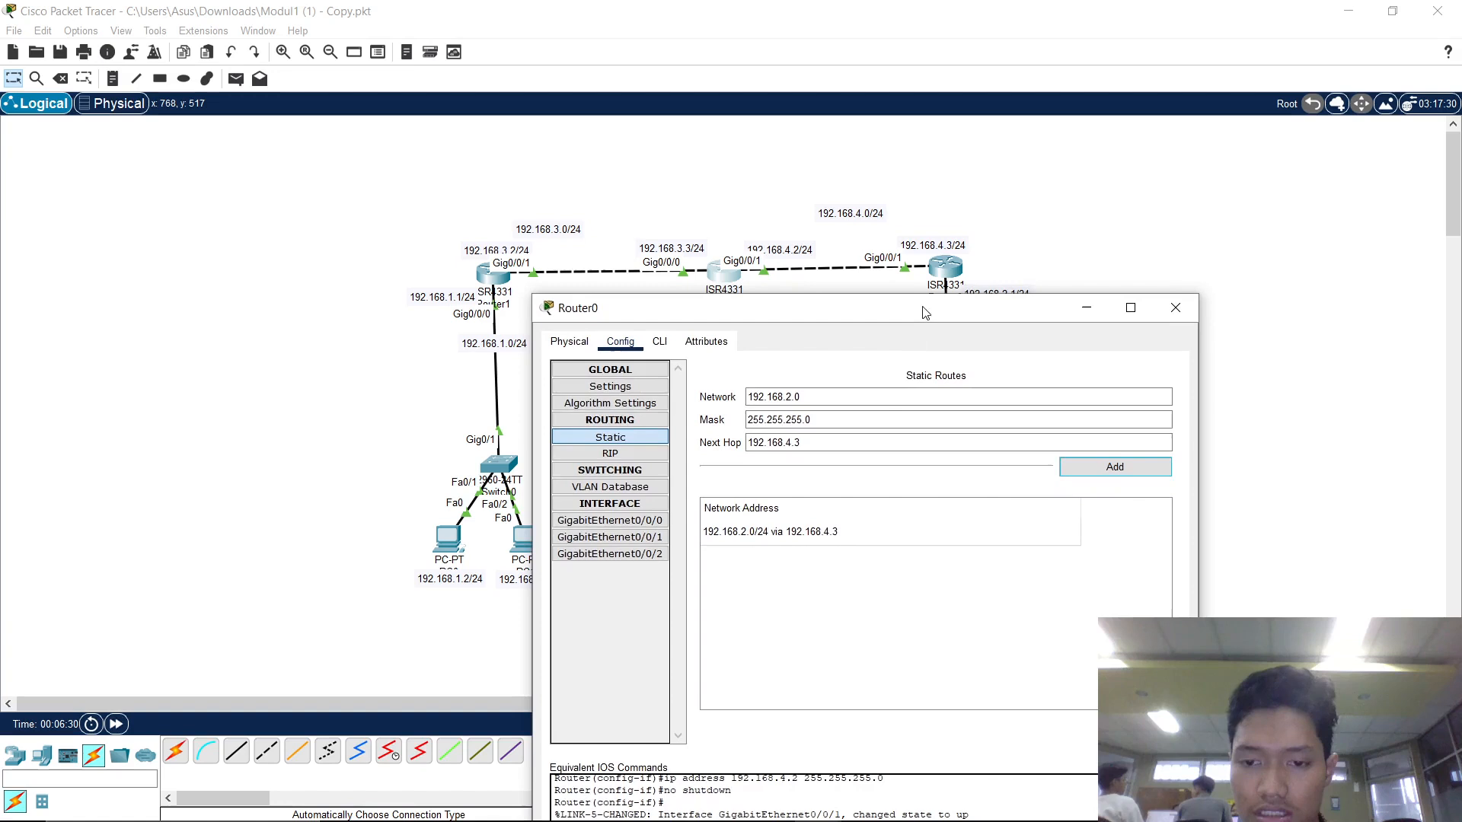
left_click(796, 394)
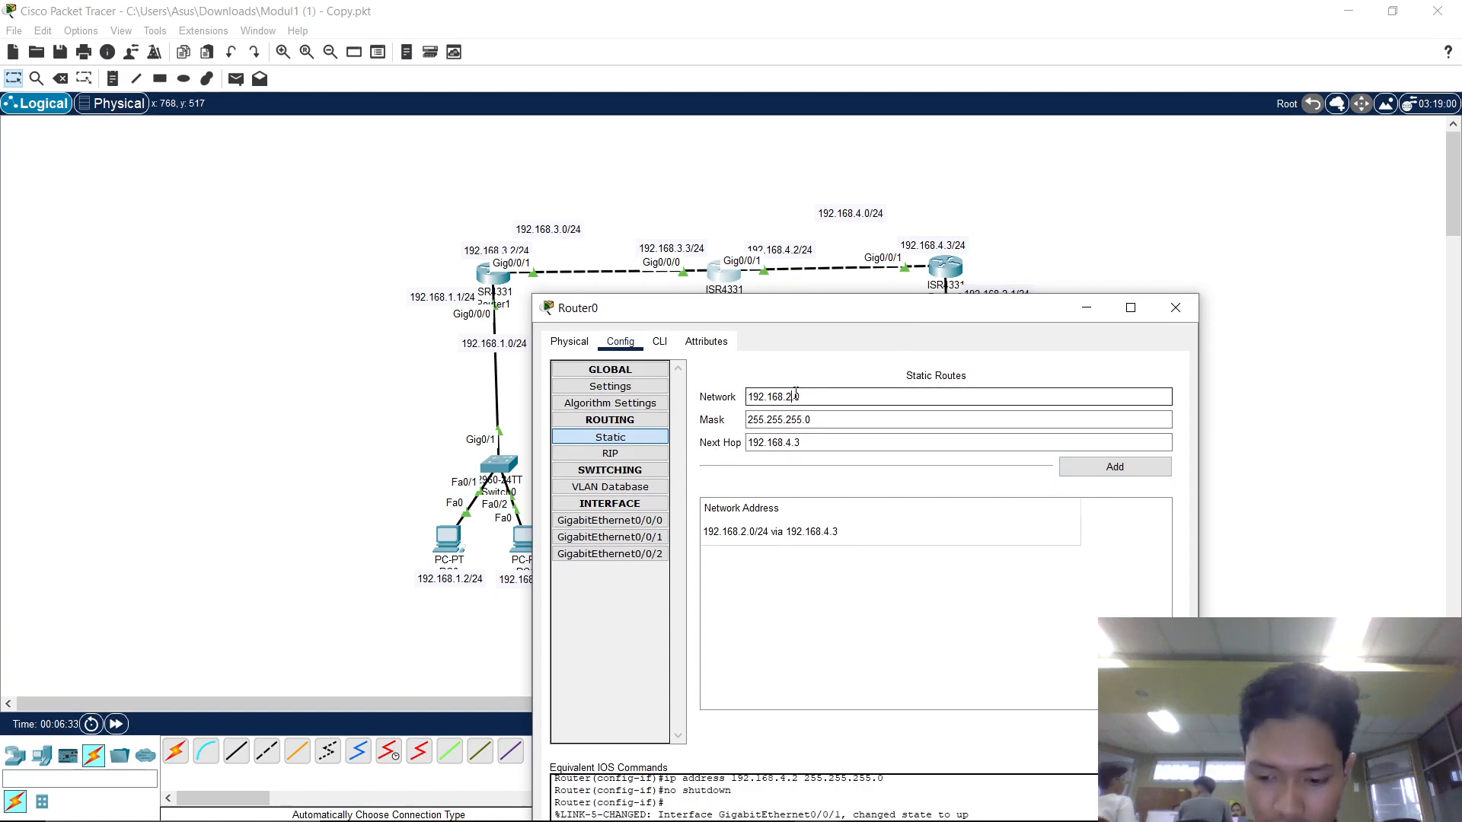
left_click(803, 441)
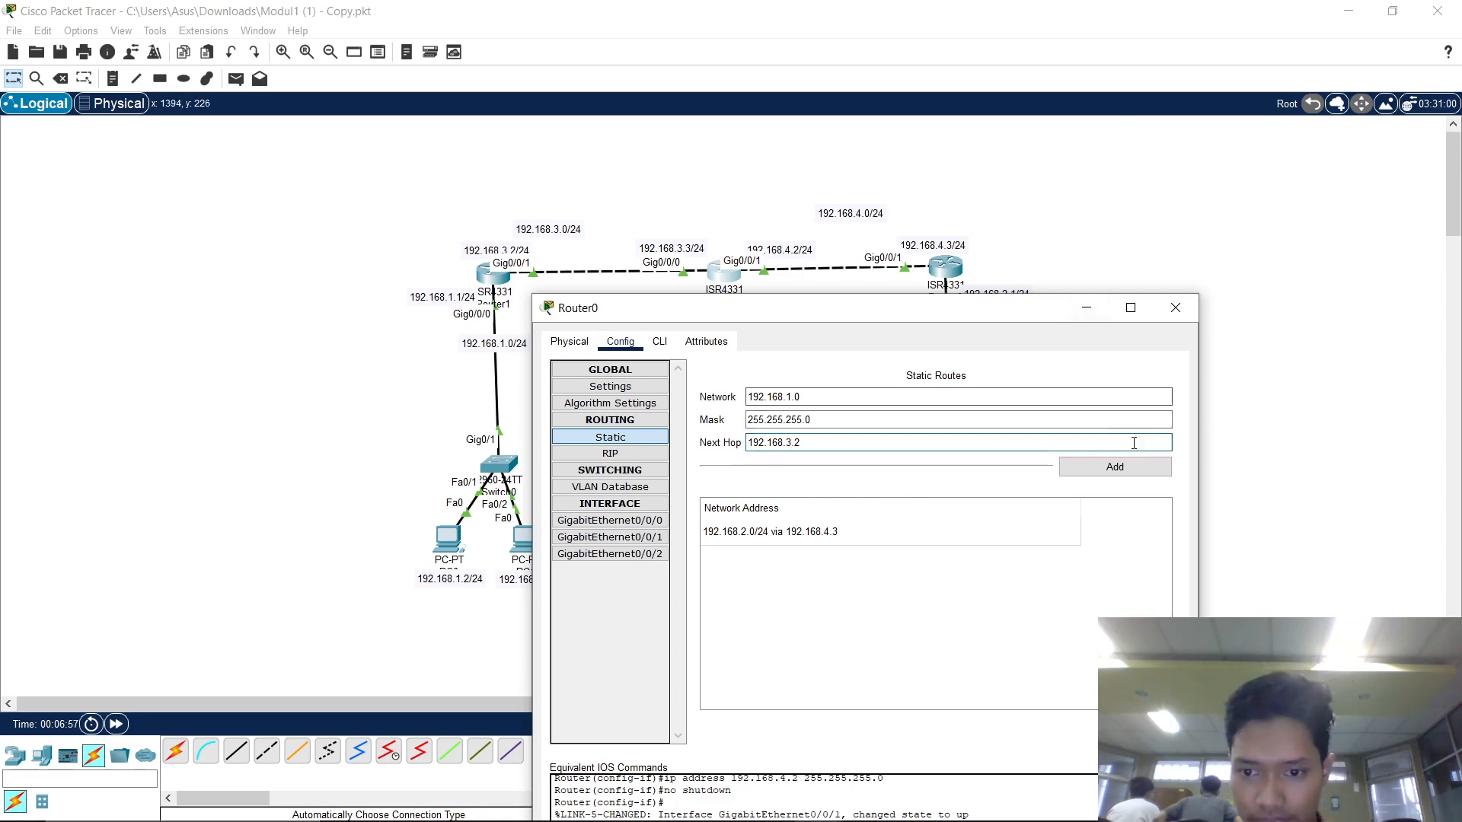
left_click(1135, 466)
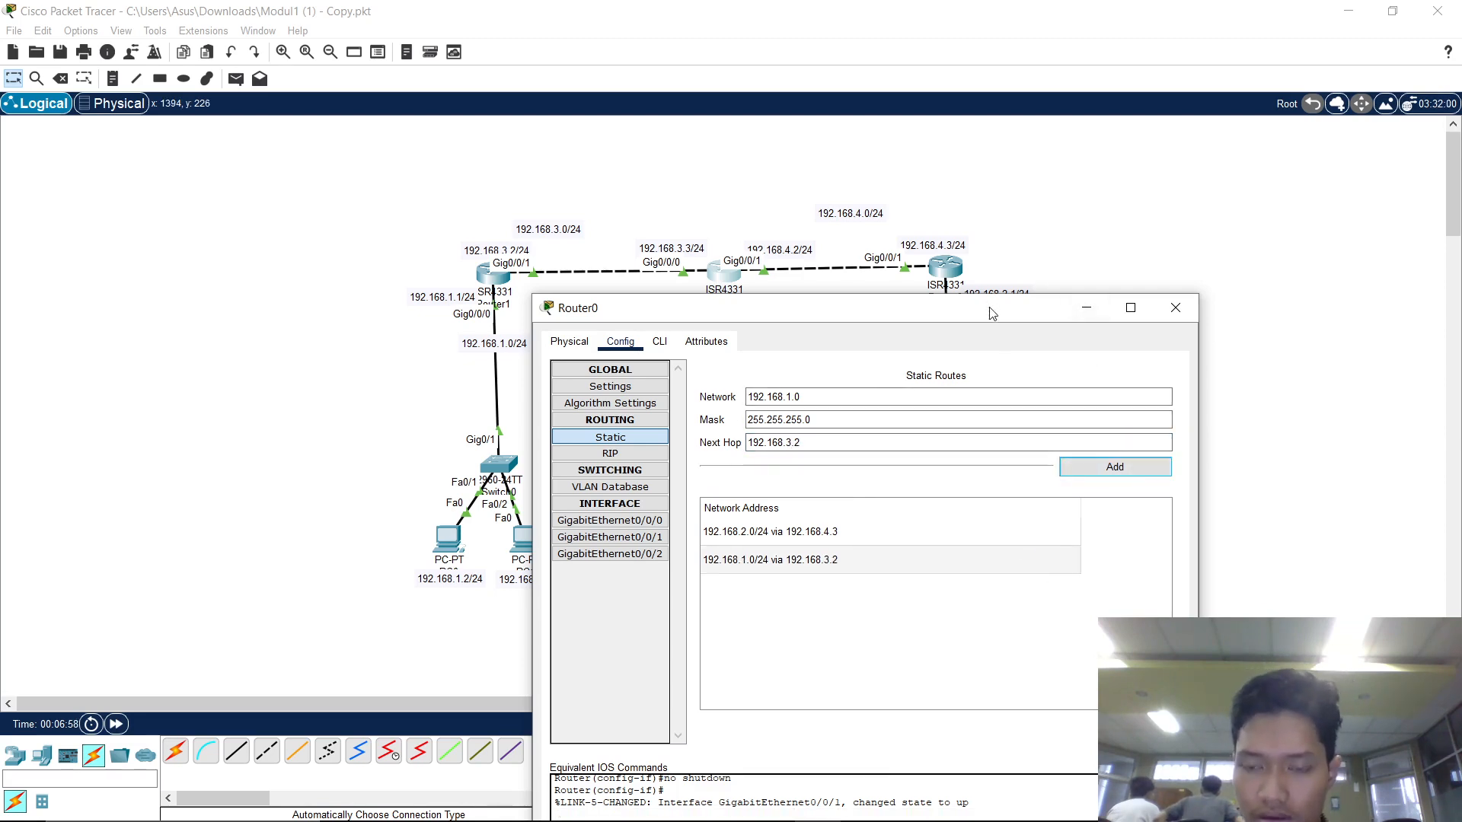
left_click_drag(990, 308, 921, 273)
left_click(1098, 282)
Add a static route on Router2 to 192.168.1.0, mask 255.255.255.0, via next hop 192.168.4.2, and close the router's window.
left_click(941, 266)
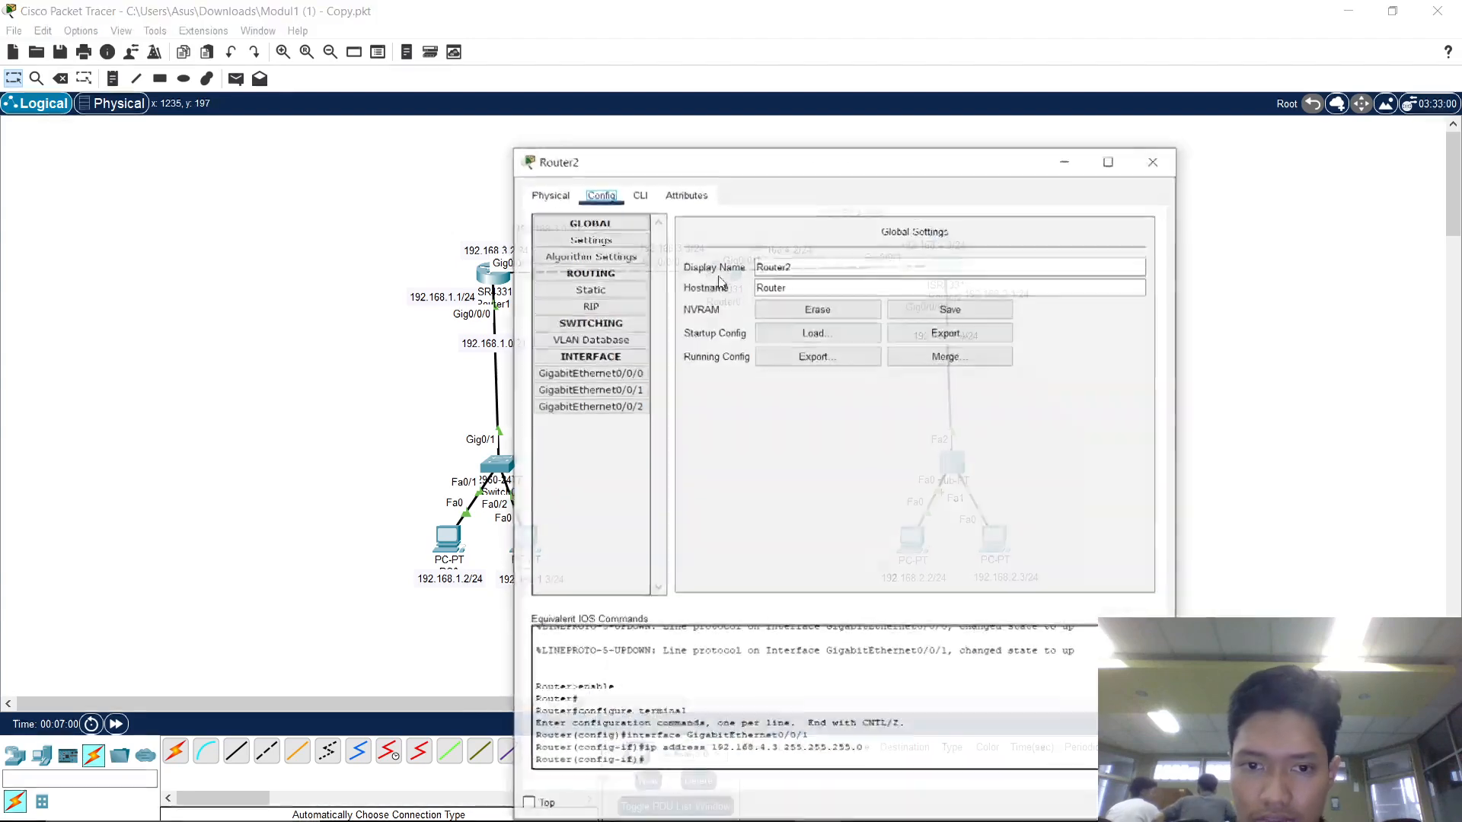
left_click(590, 289)
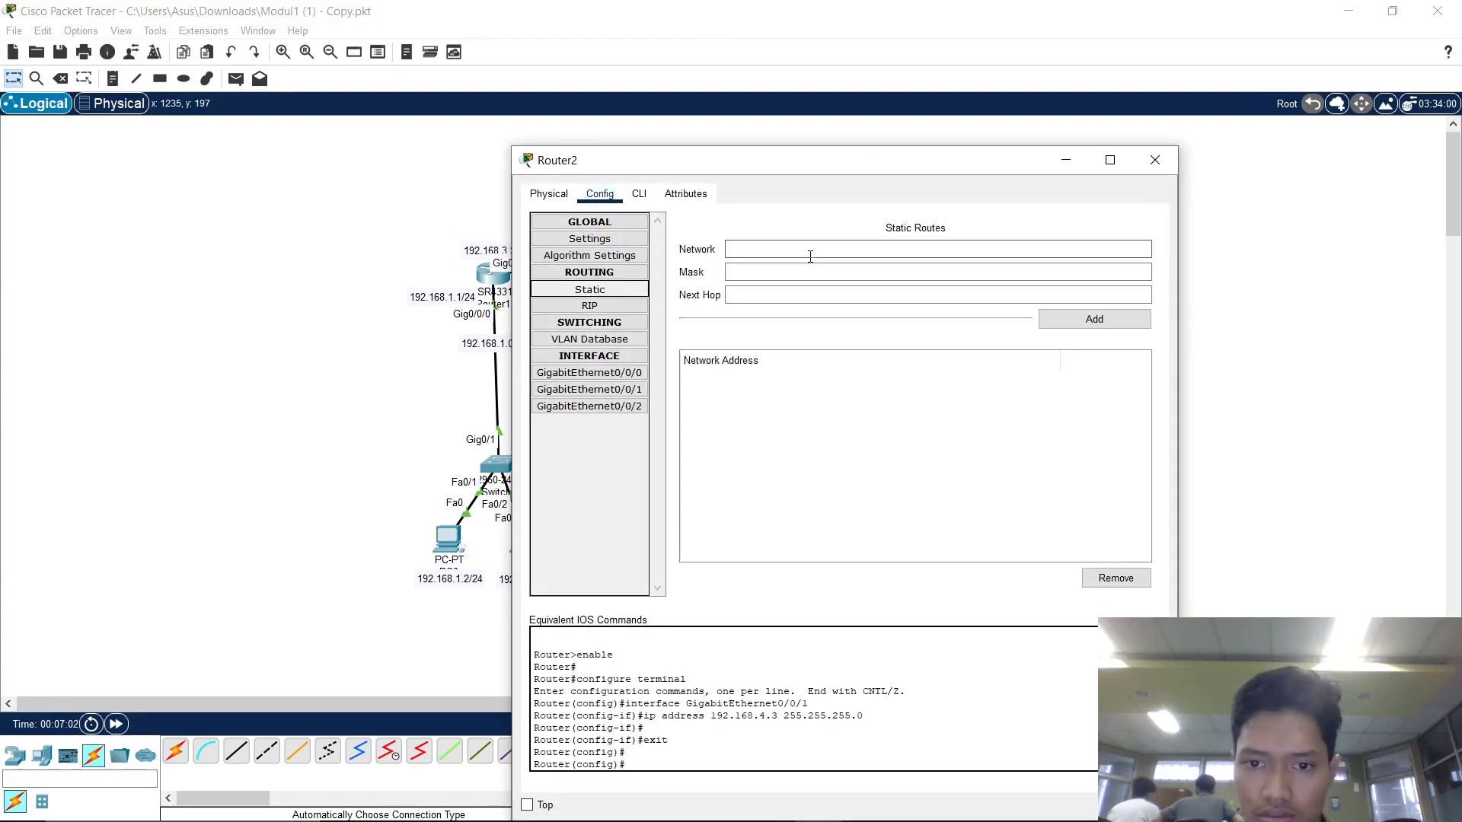
left_click(811, 251)
type("192.168.1.0")
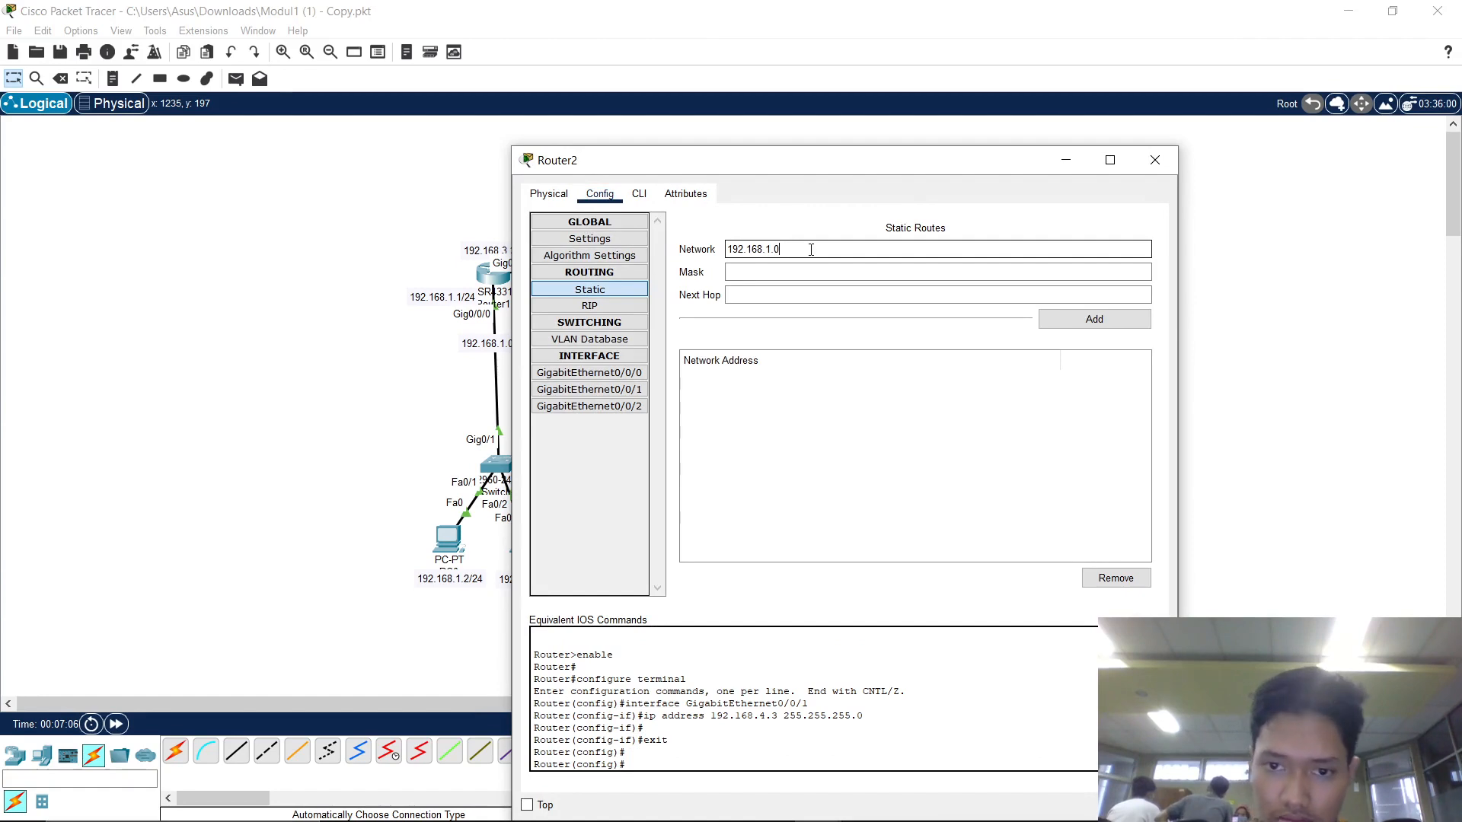
left_click_drag(815, 161, 884, 347)
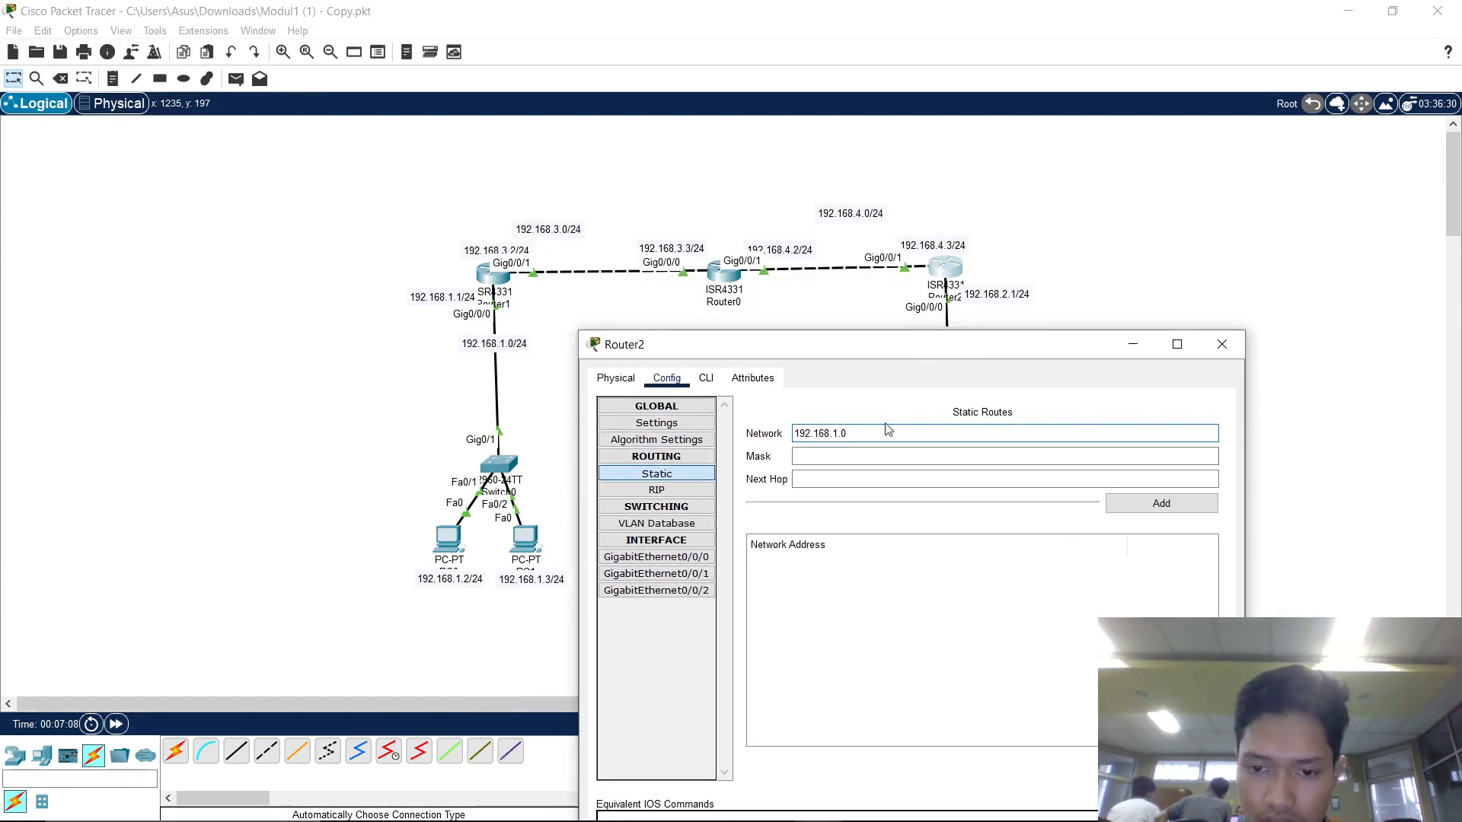
left_click(902, 459)
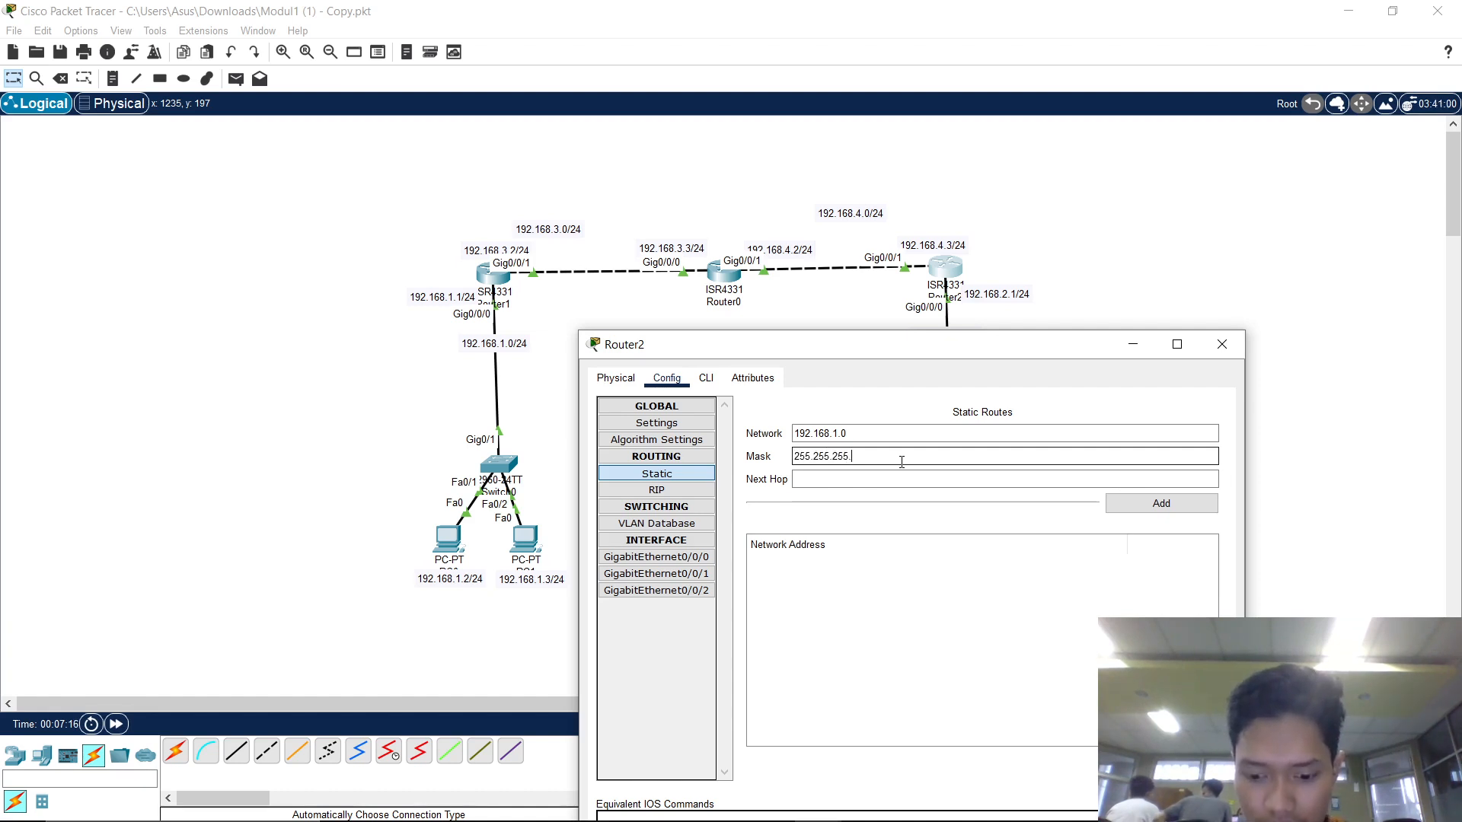
left_click(914, 482)
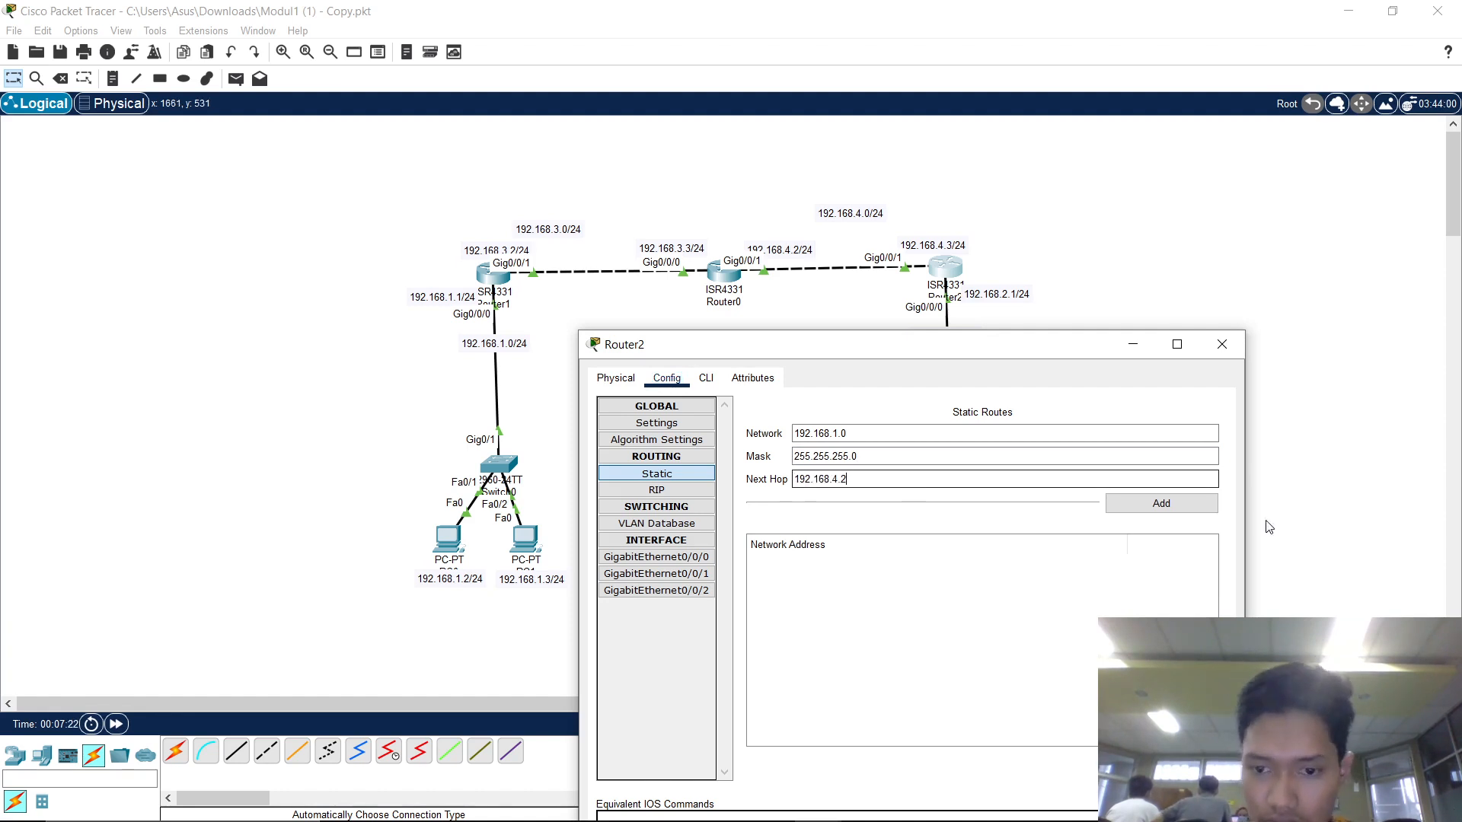
left_click(1207, 507)
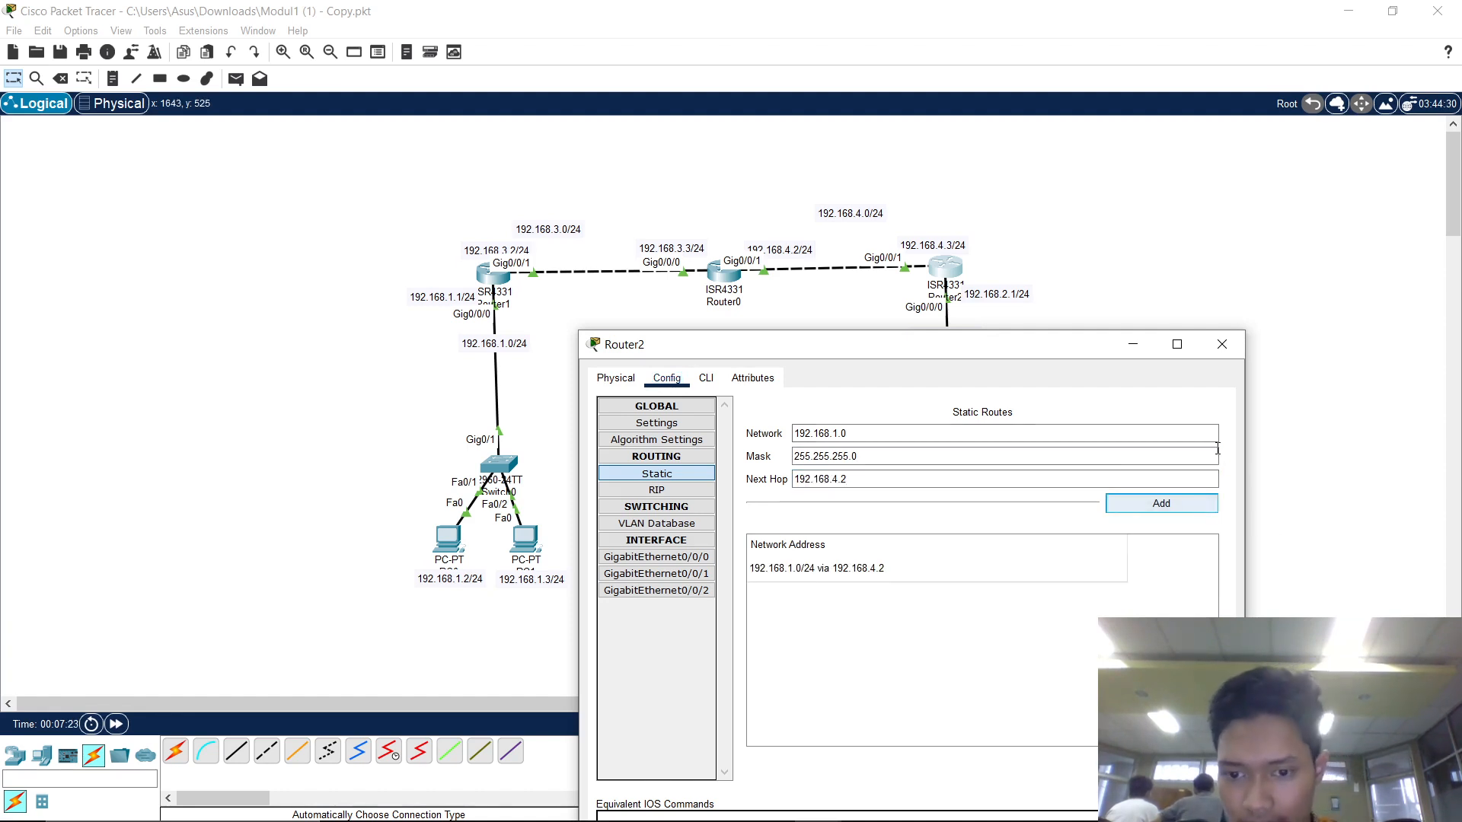
left_click(1218, 342)
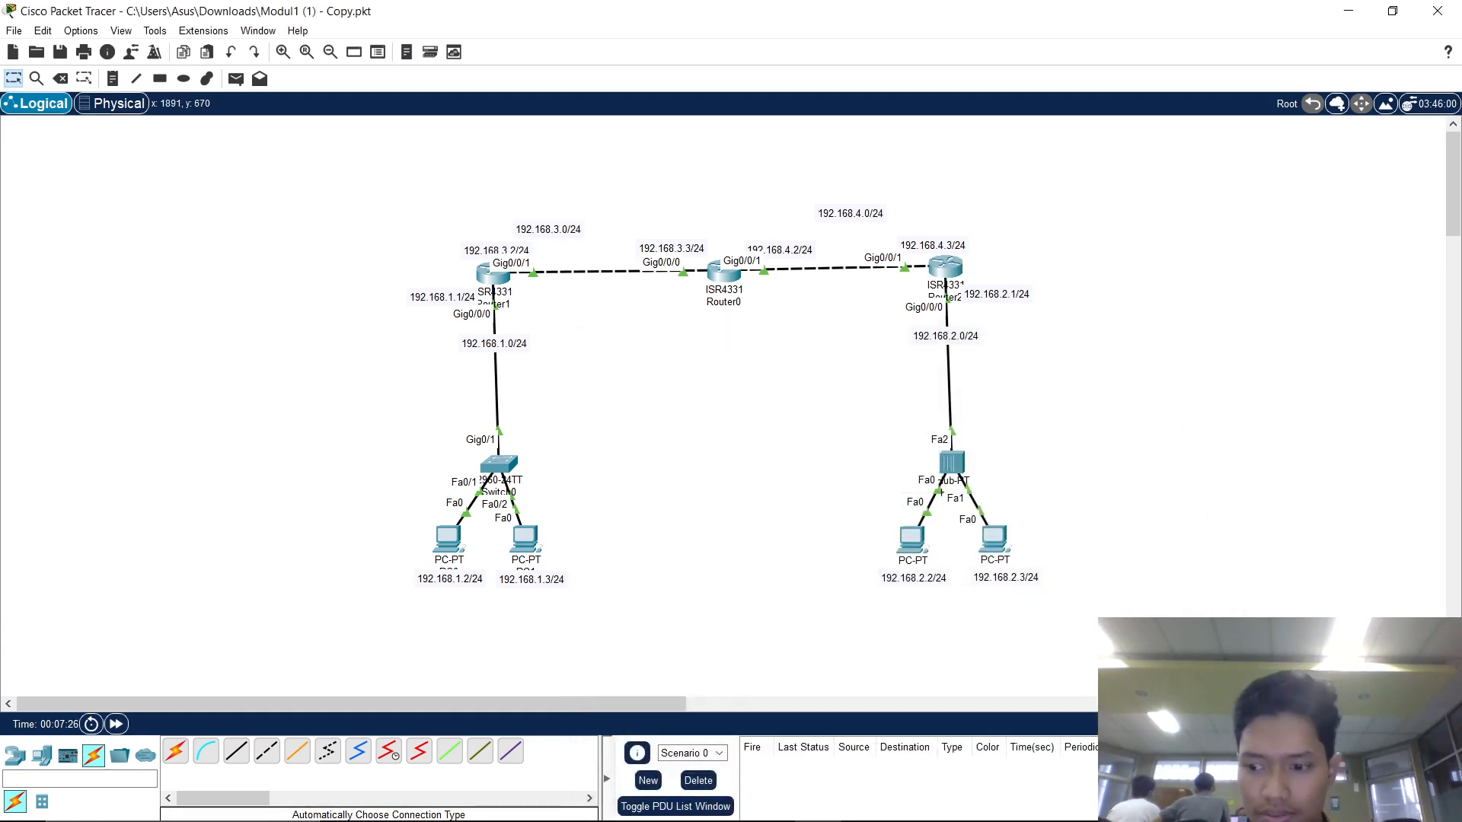
Switch to Simulation mode and open PC0's Command Prompt, moving its window aside.
left_click(1421, 724)
left_click(448, 539)
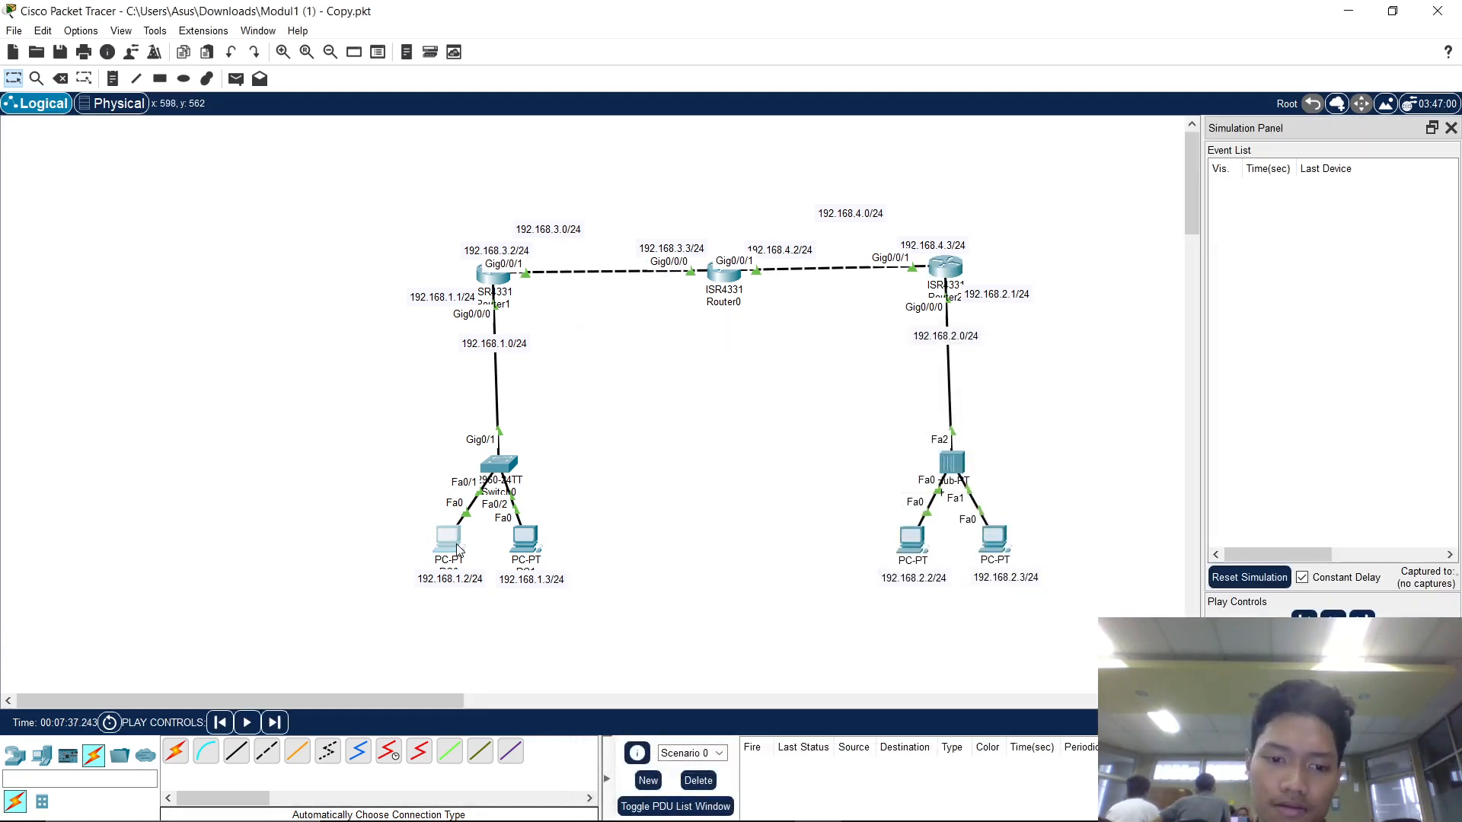
left_click(647, 194)
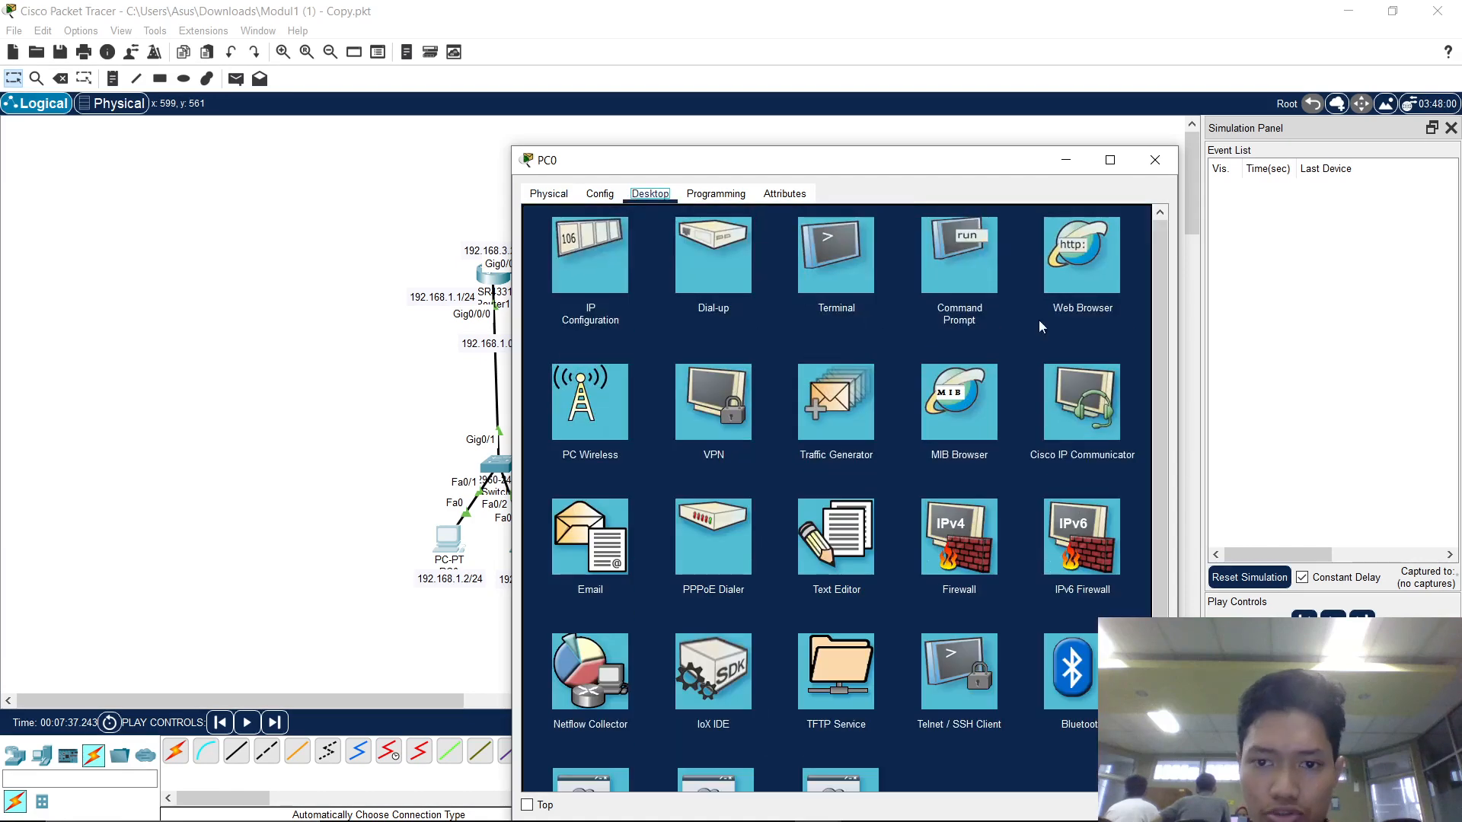
left_click(964, 259)
left_click_drag(950, 167, 457, 177)
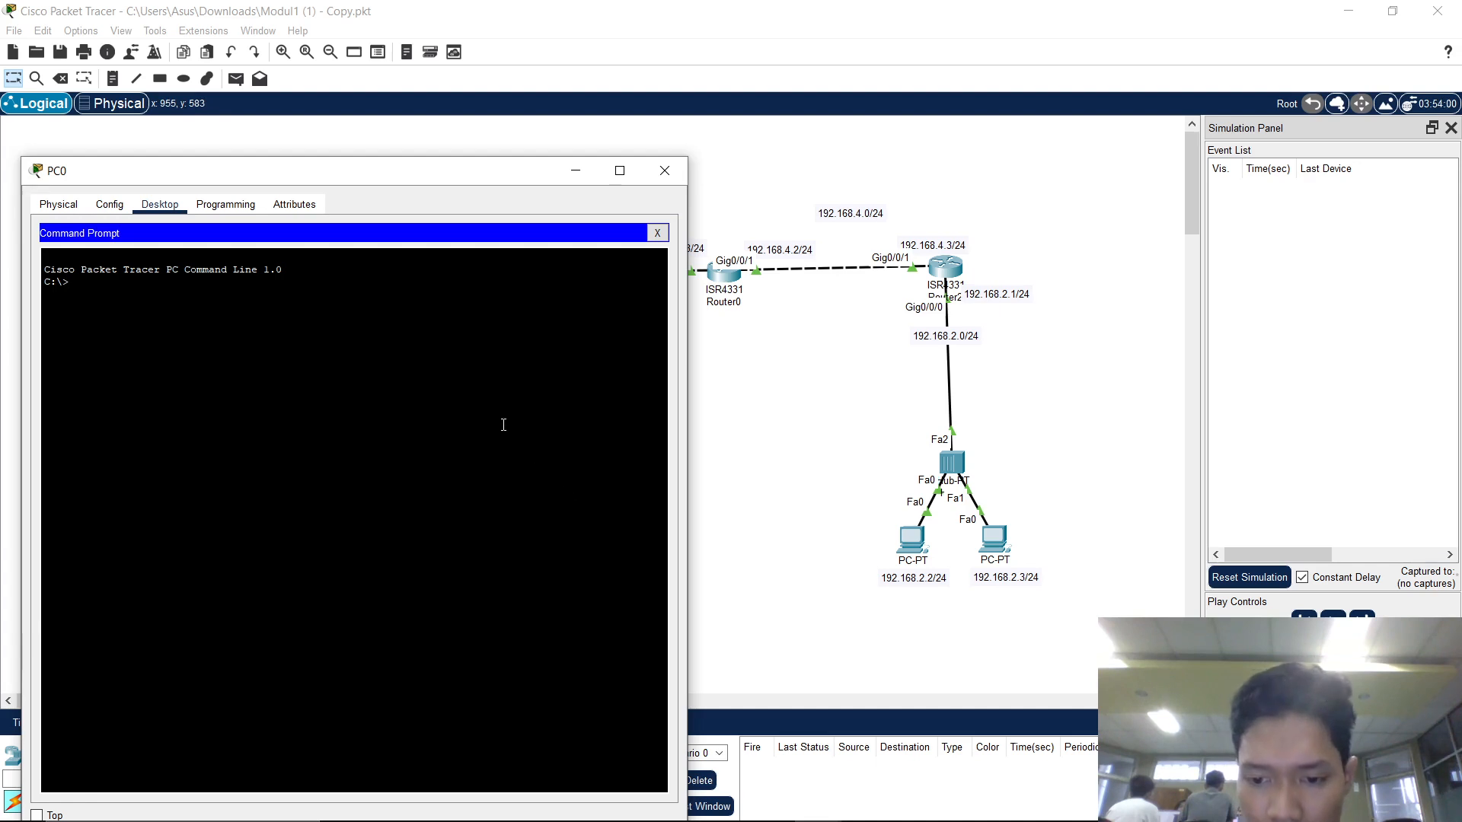
Ping 192.168.2.2 from PC0's Command Prompt and minimize the PC0 window.
type("ping")
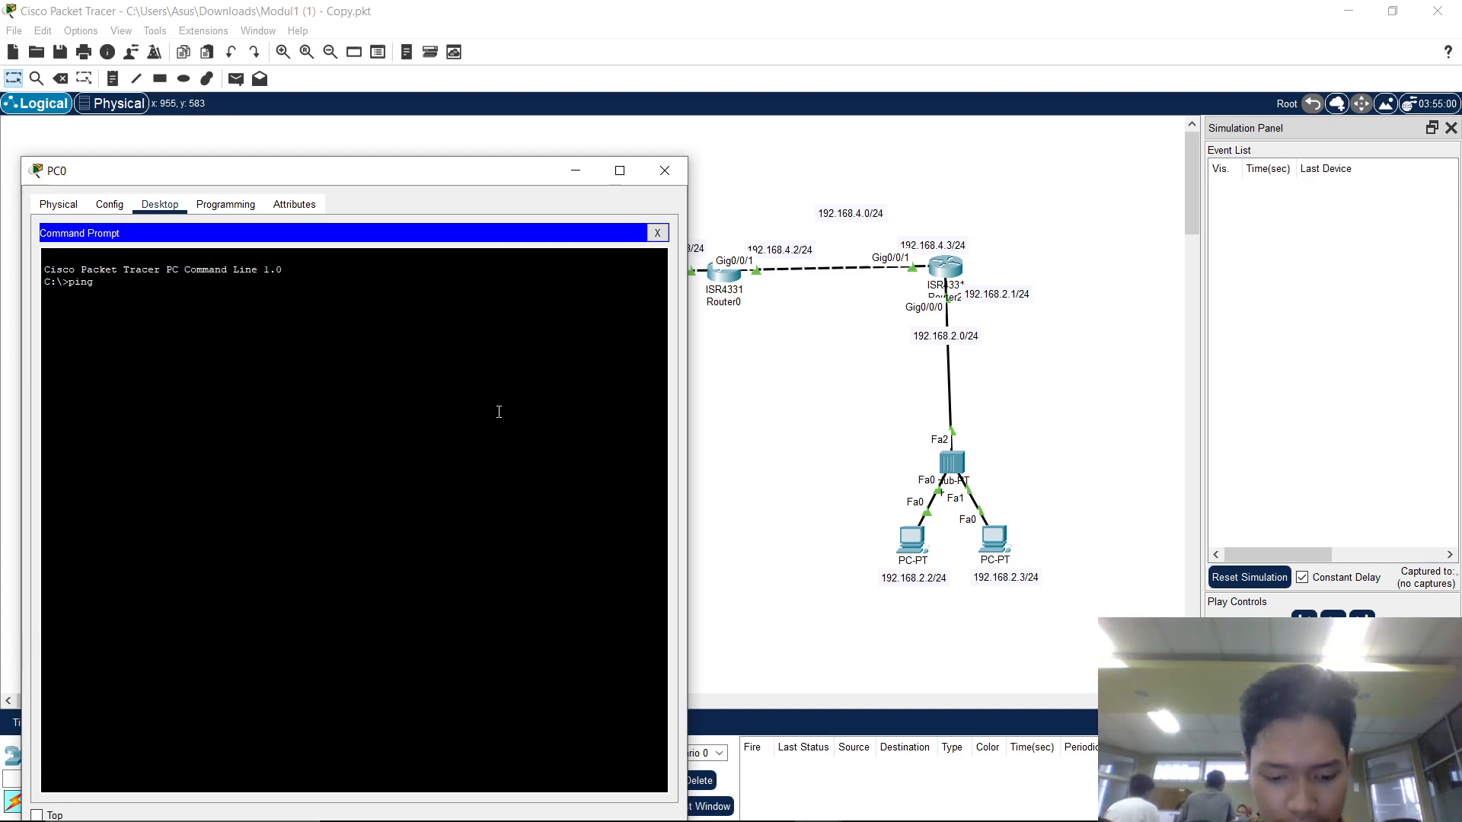
type(" 192.168.2.2")
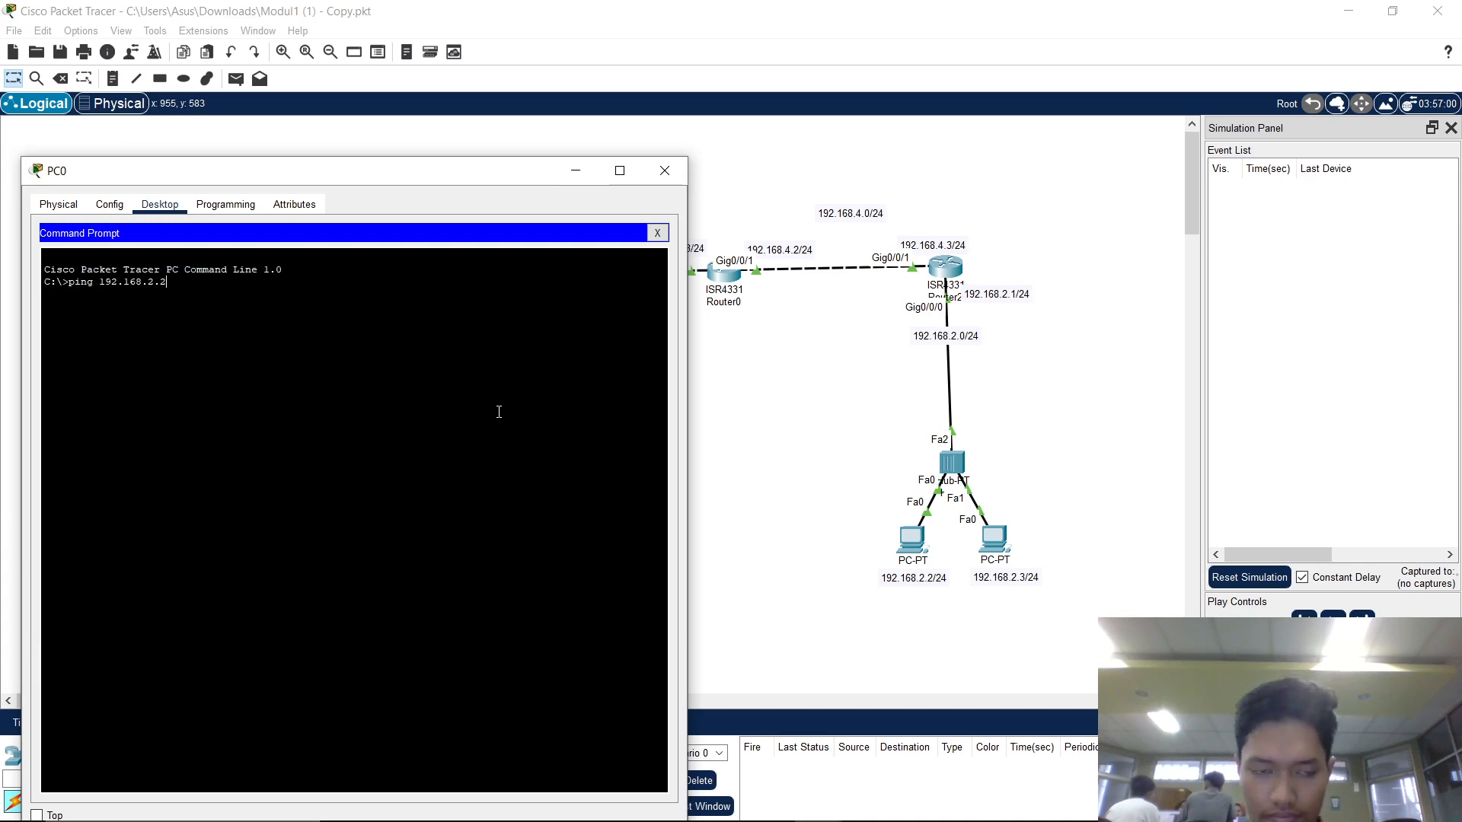
key("Return")
left_click(568, 176)
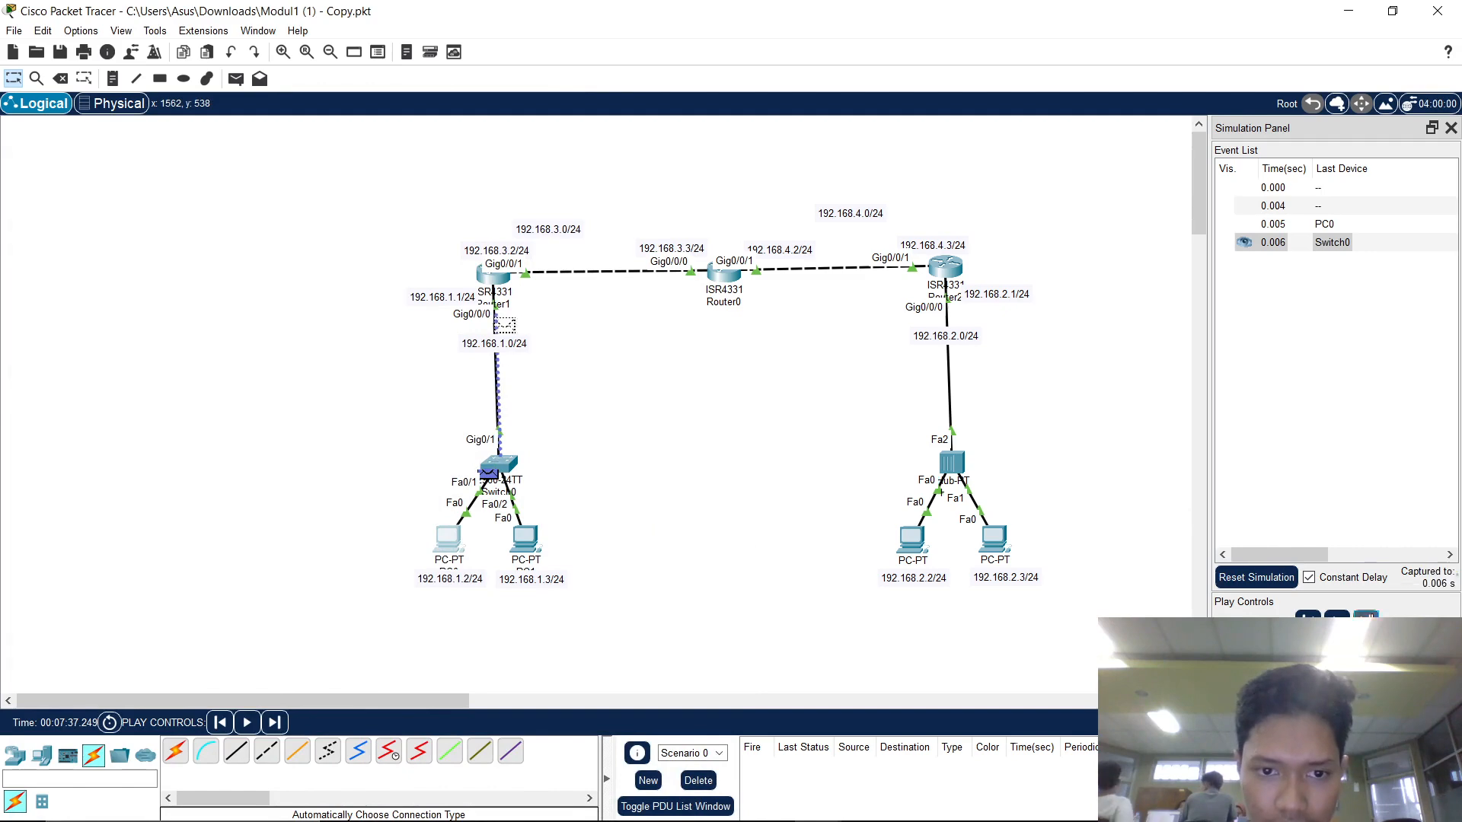
Check the ping output in PC0's Command Prompt, then minimize the window again.
mouse_move(835, 807)
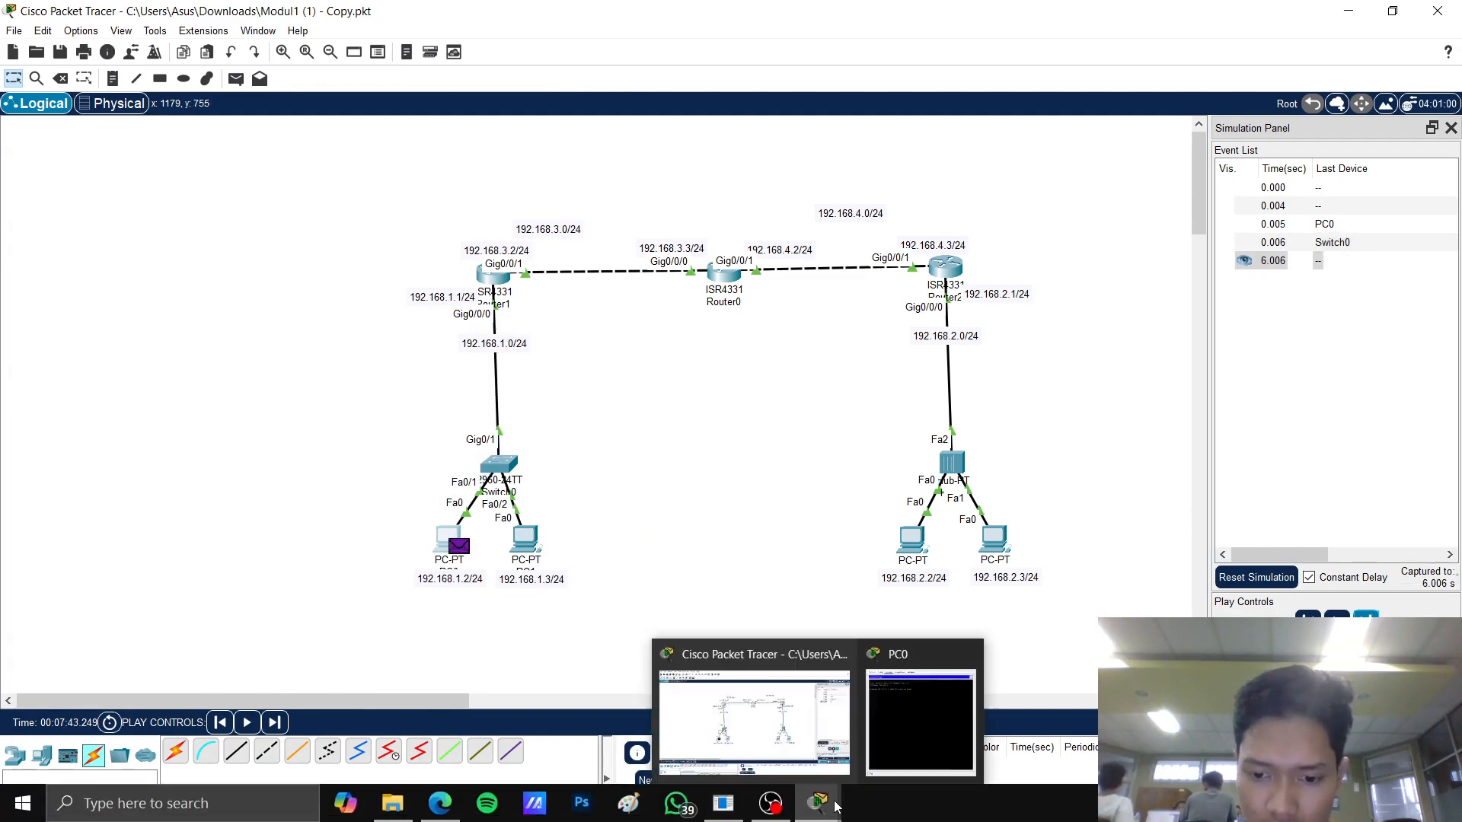
left_click(970, 674)
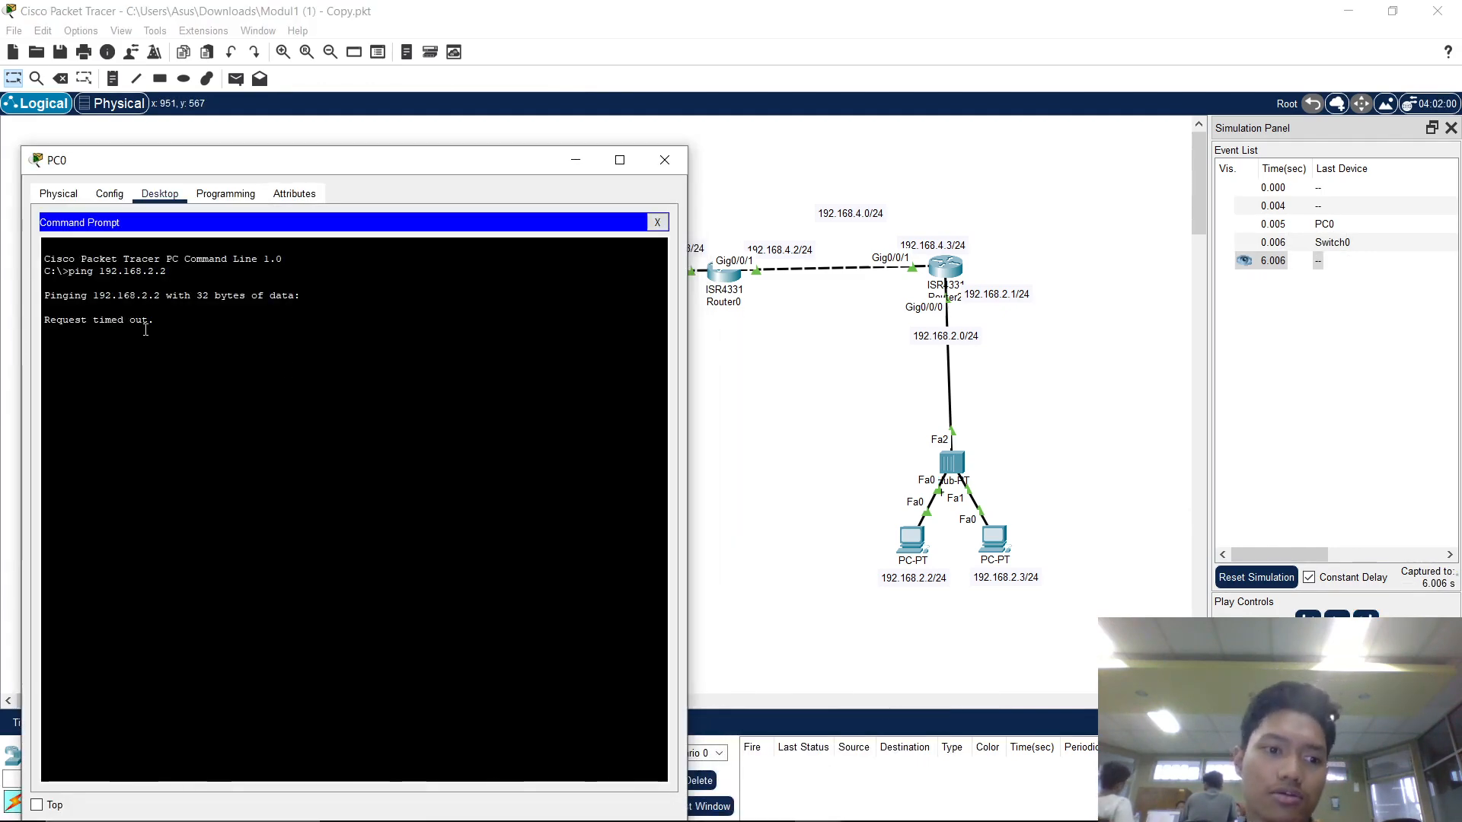
left_click_drag(428, 166, 666, 197)
left_click(814, 196)
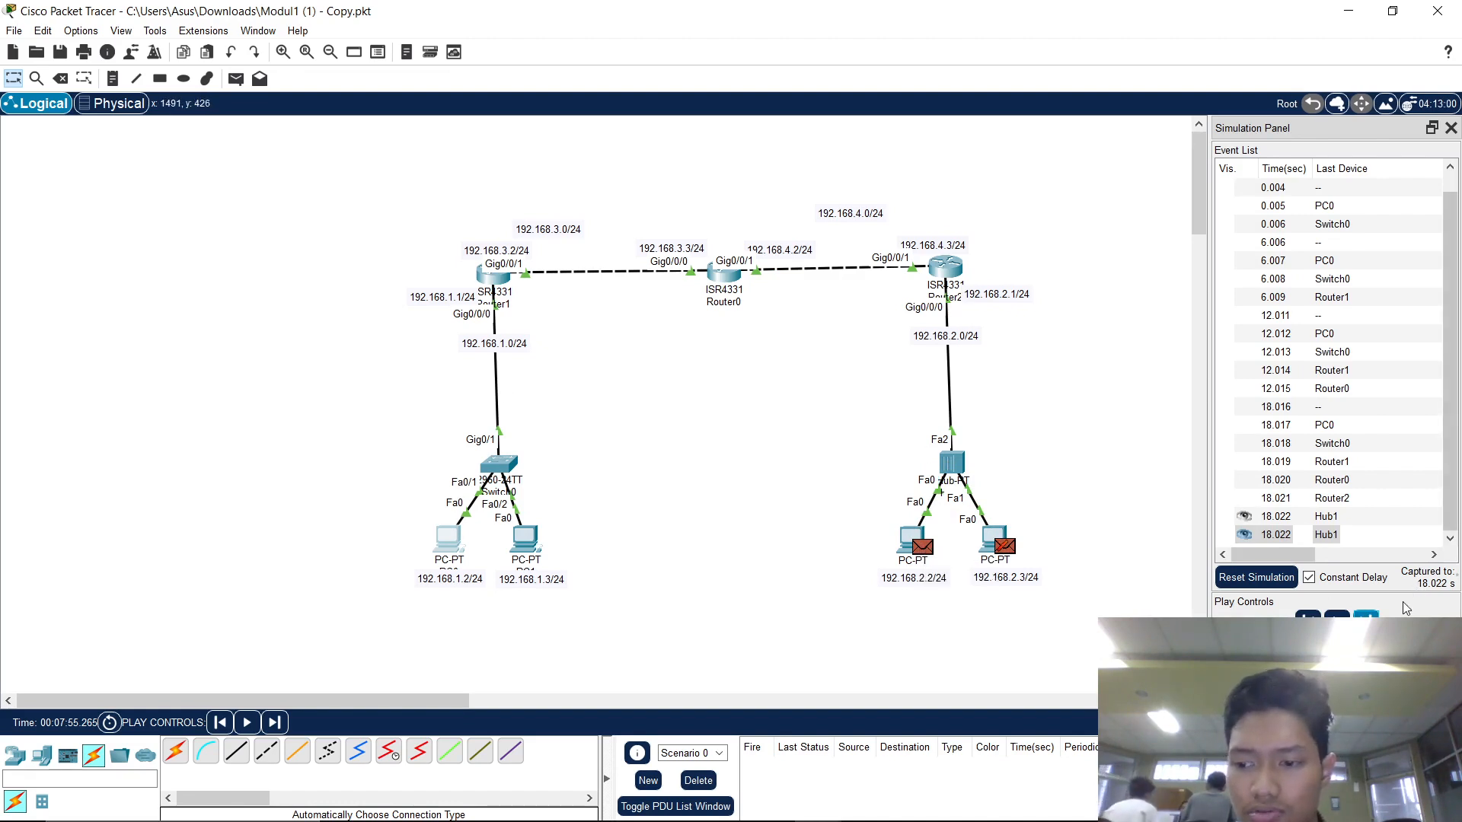
Advance the simulation event by event to follow the ping packet from the hub side back to PC0.
left_click(1365, 621)
left_click(1366, 621)
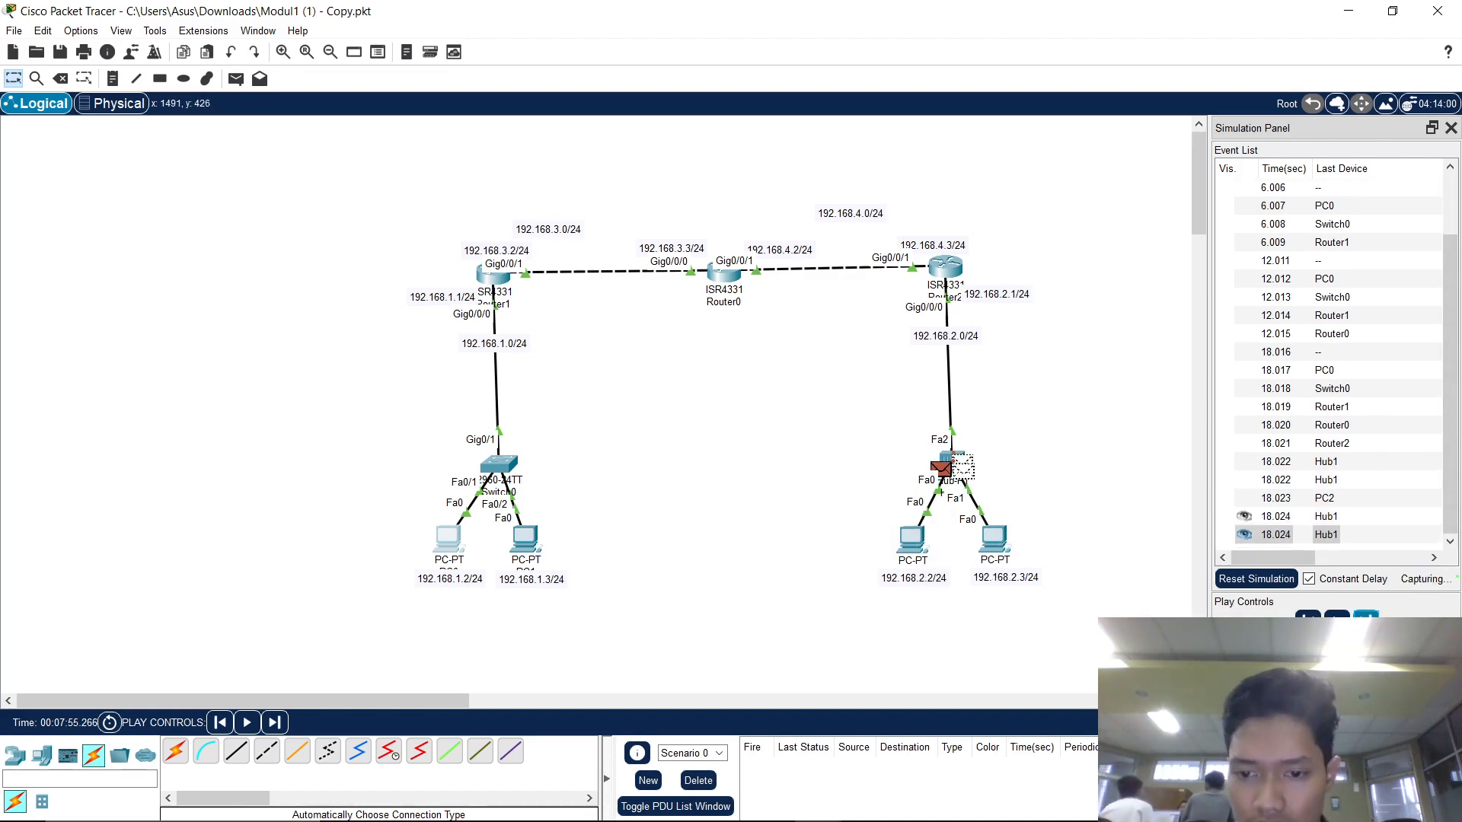
left_click(1366, 621)
left_click(1366, 621)
left_click(1366, 622)
left_click(1365, 621)
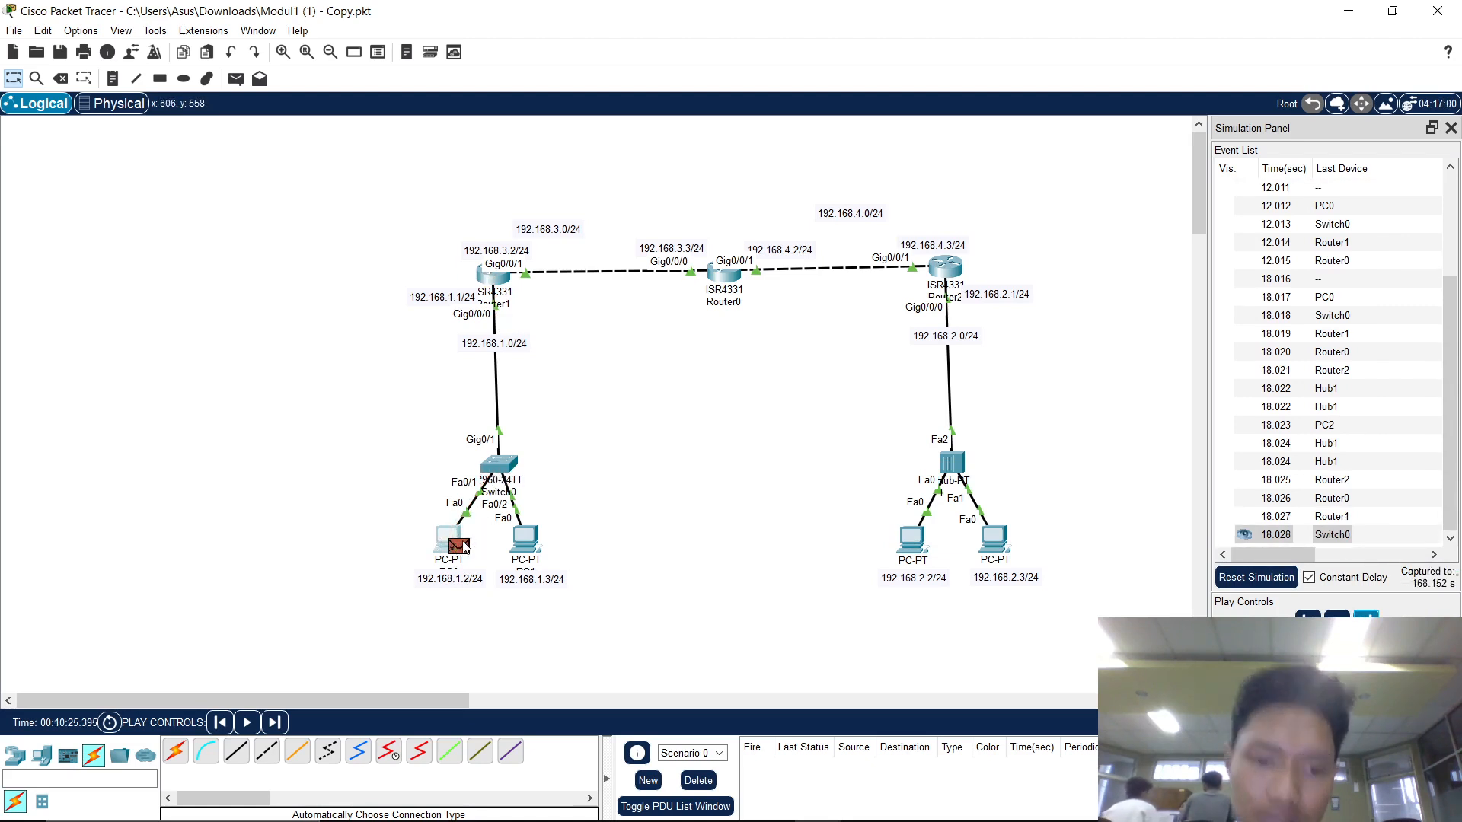
mouse_move(466, 549)
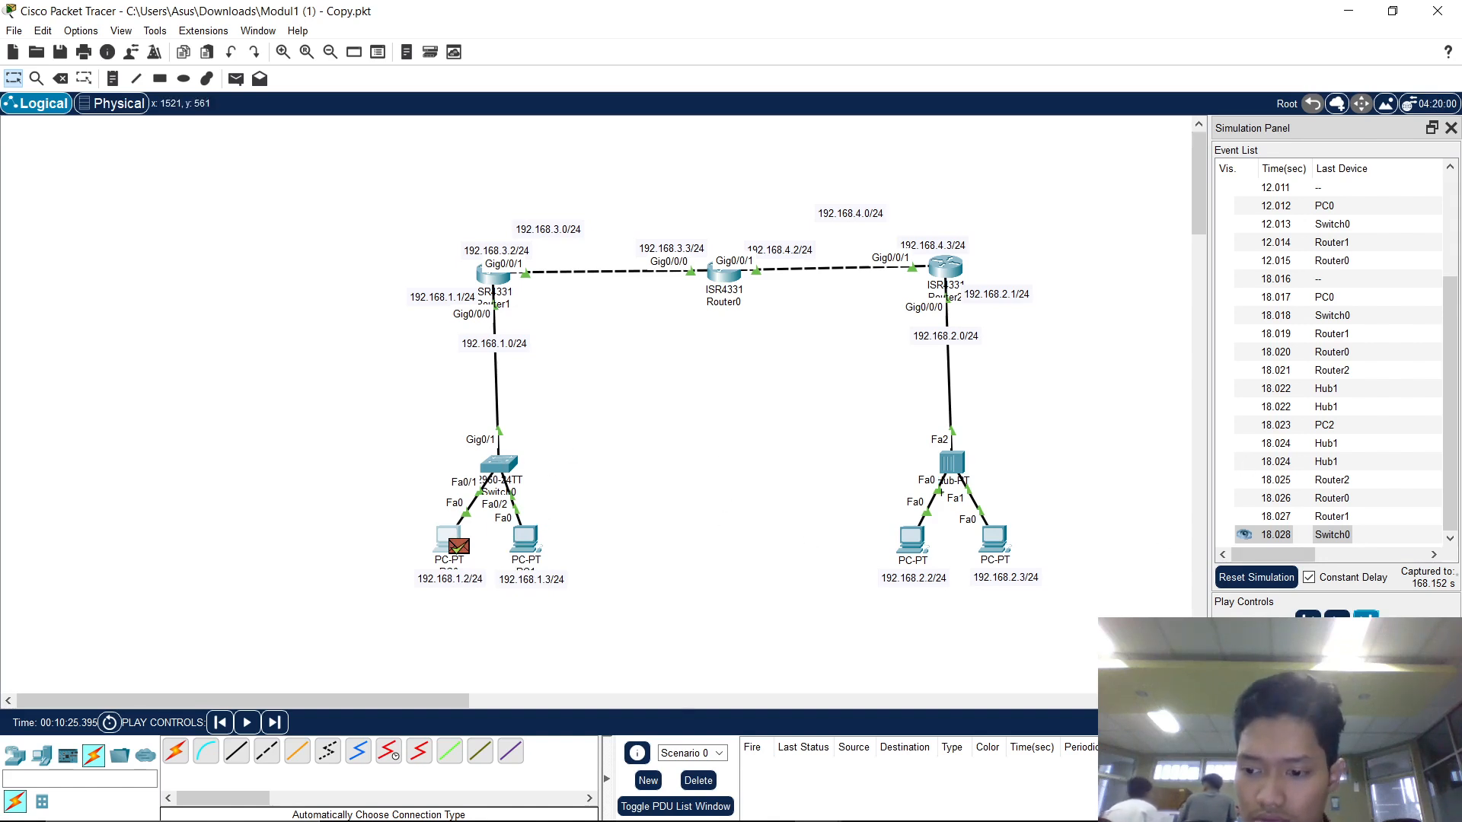
Return to Realtime mode and close the PC0 window.
left_click(1336, 723)
left_click(822, 805)
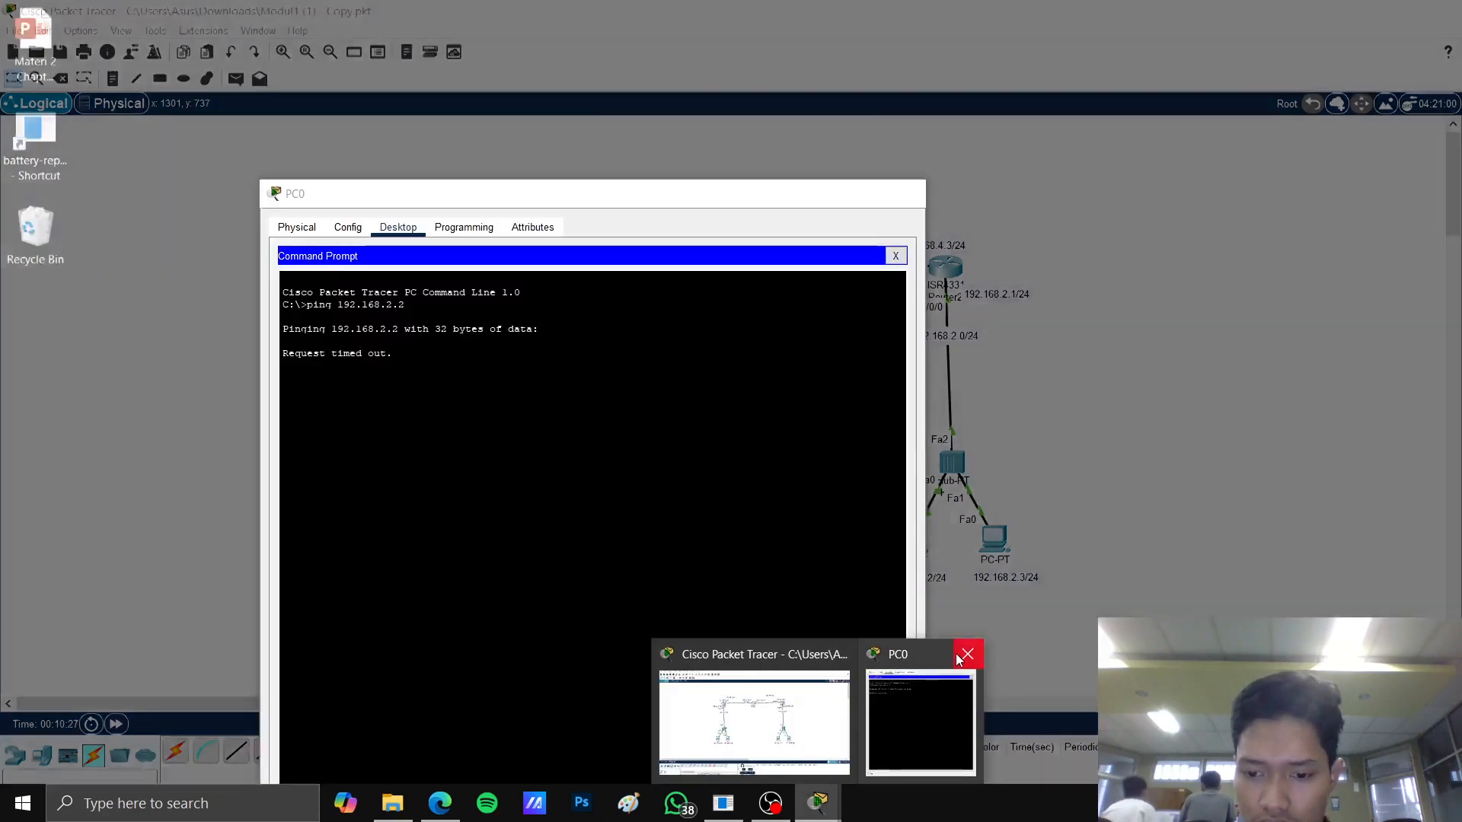
left_click(967, 653)
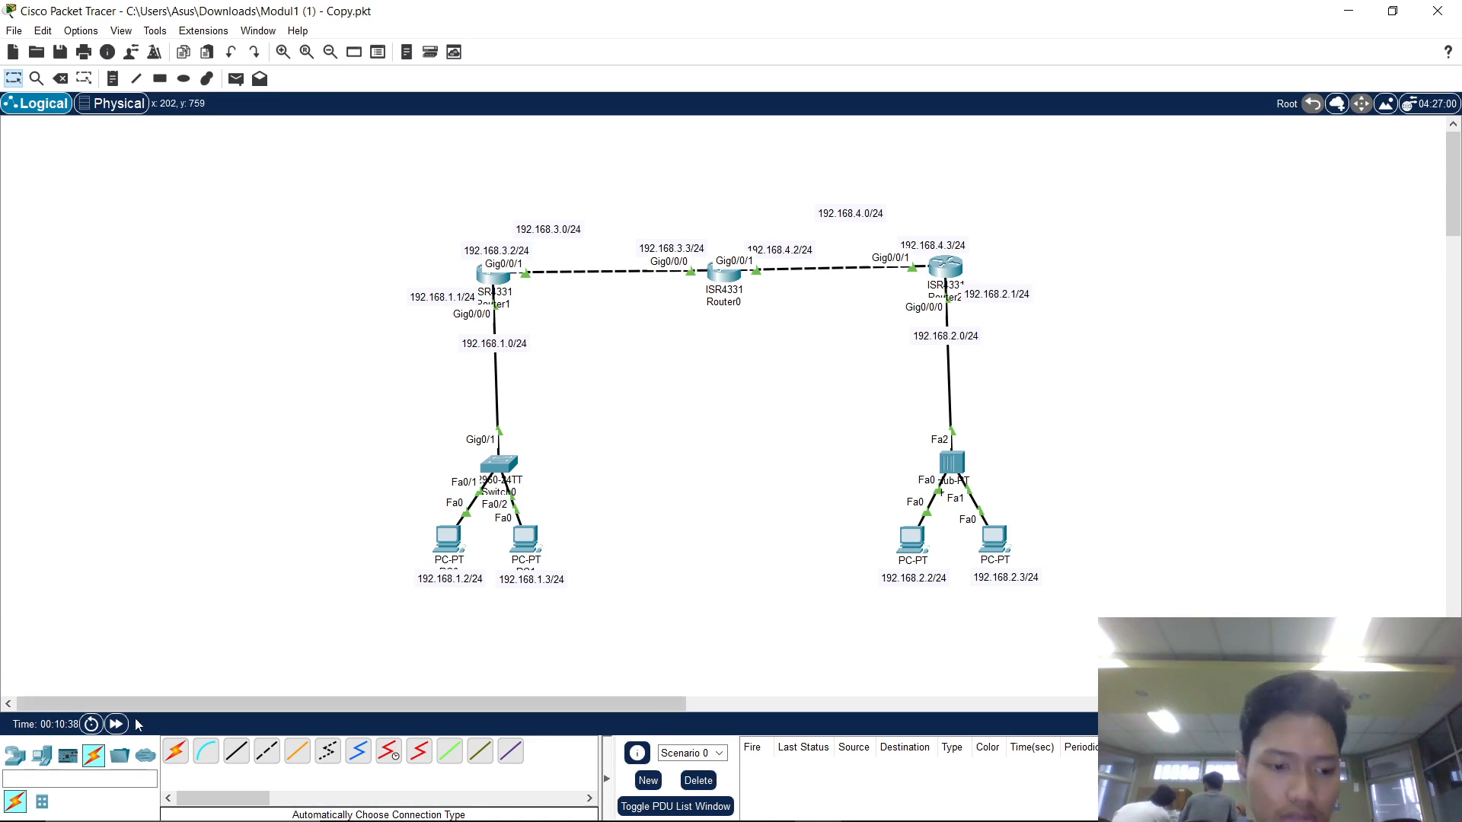
Add another ISR4331 router to the workspace between Router0 and Router2.
left_click(14, 755)
left_click(175, 751)
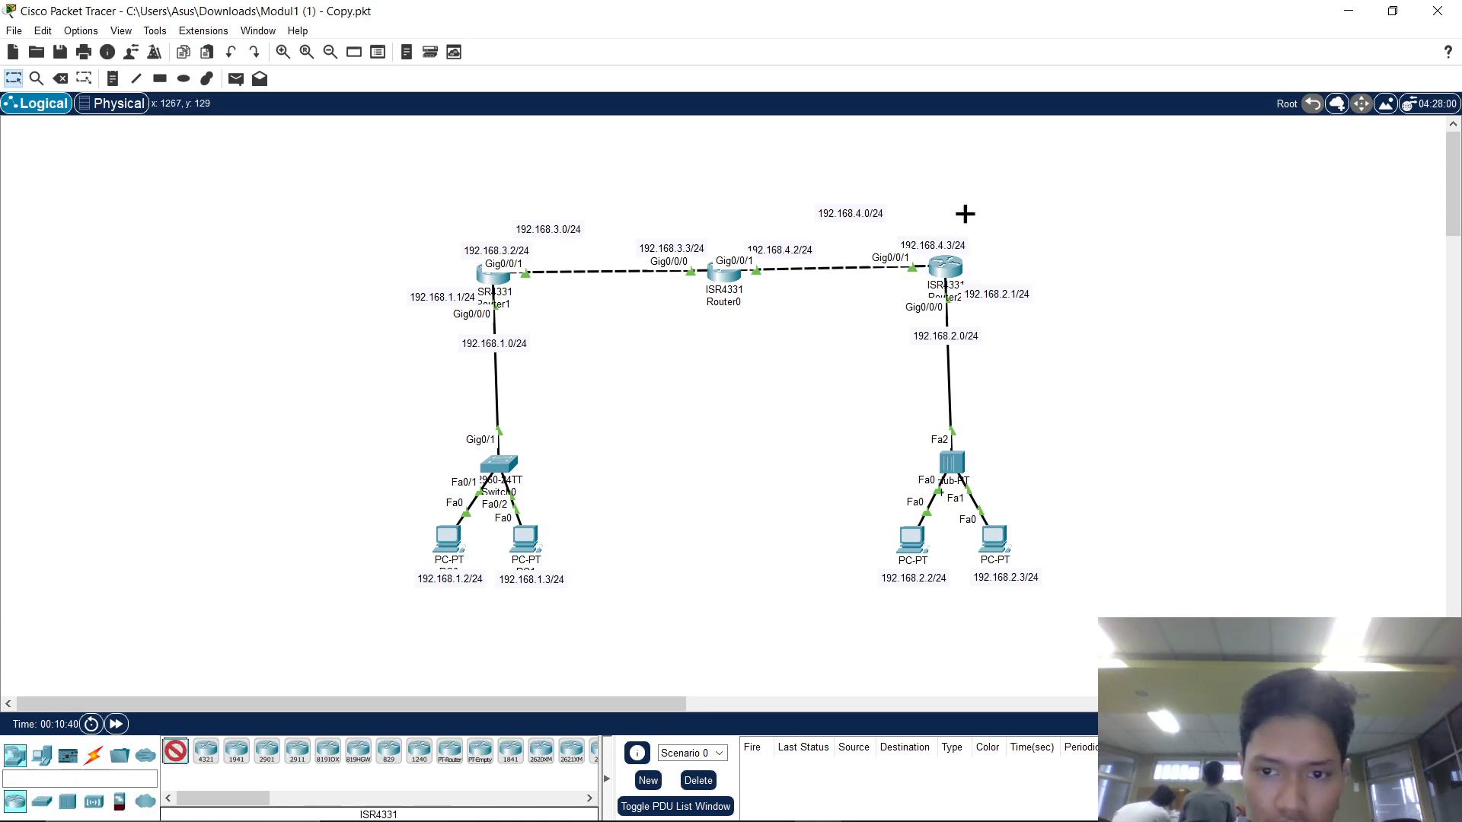
left_click(827, 304)
Delete the direct link between Router0 and Router2.
left_click(61, 78)
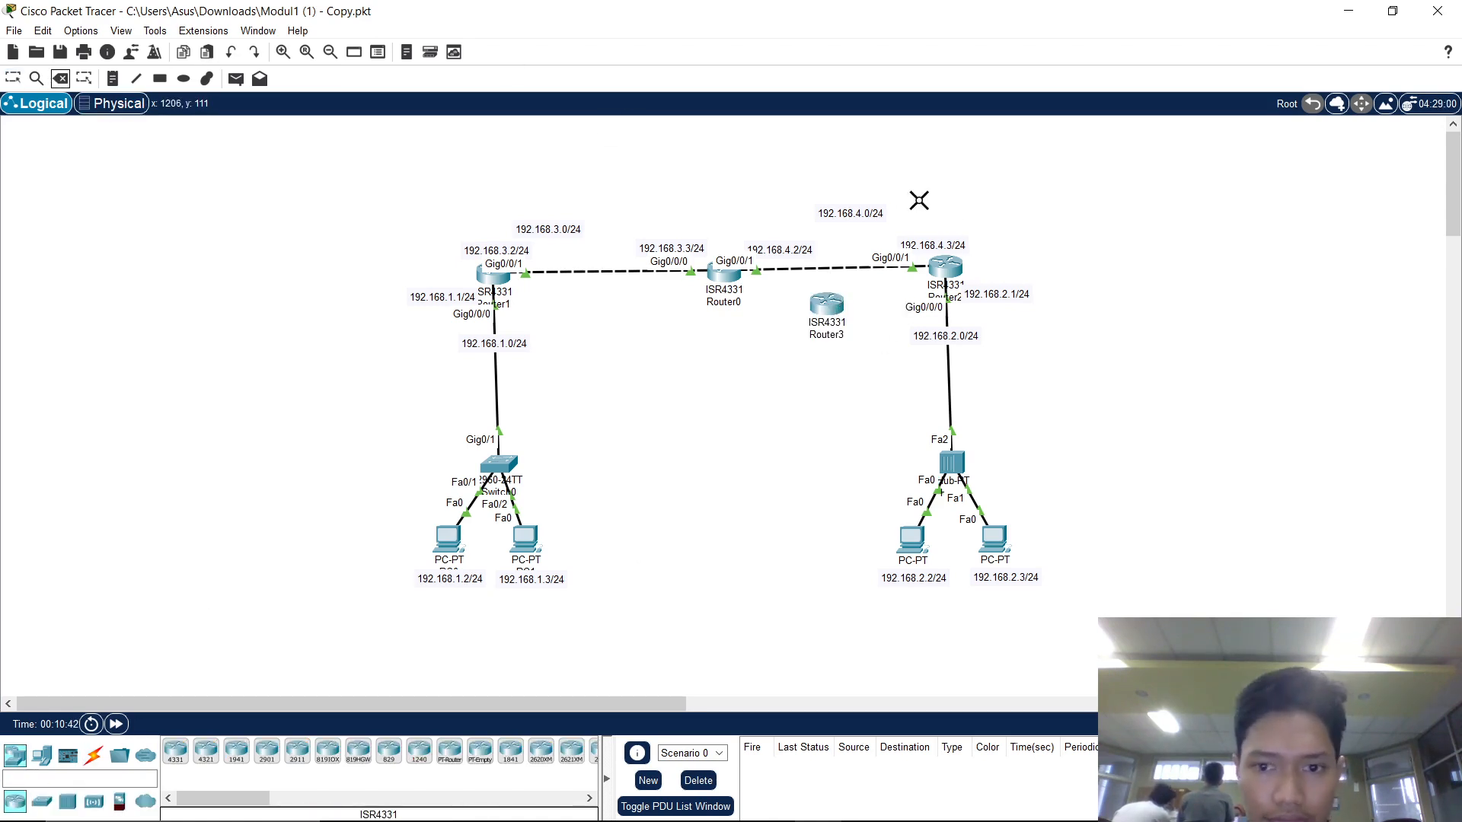
left_click(856, 267)
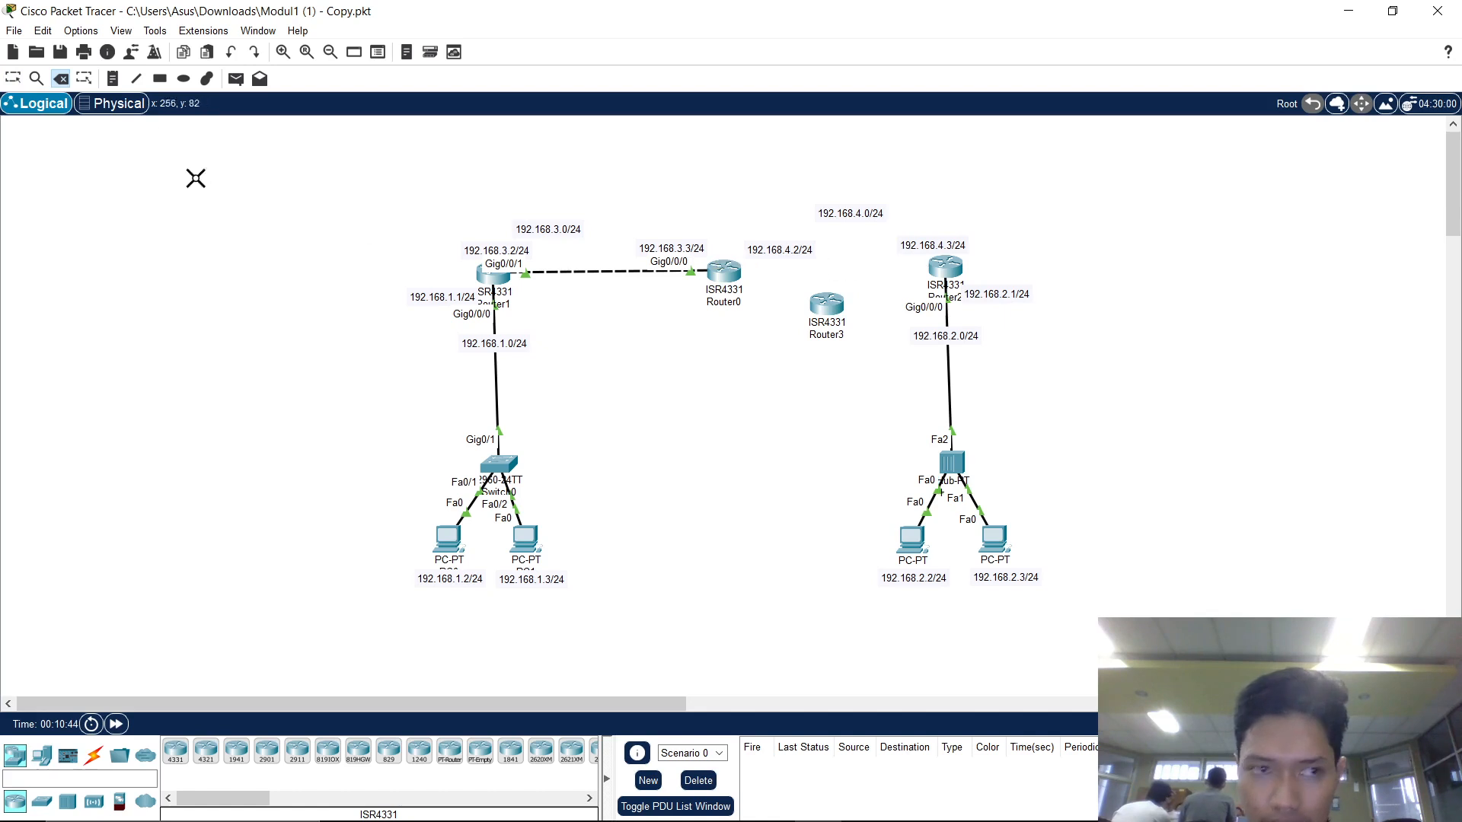
key("Escape")
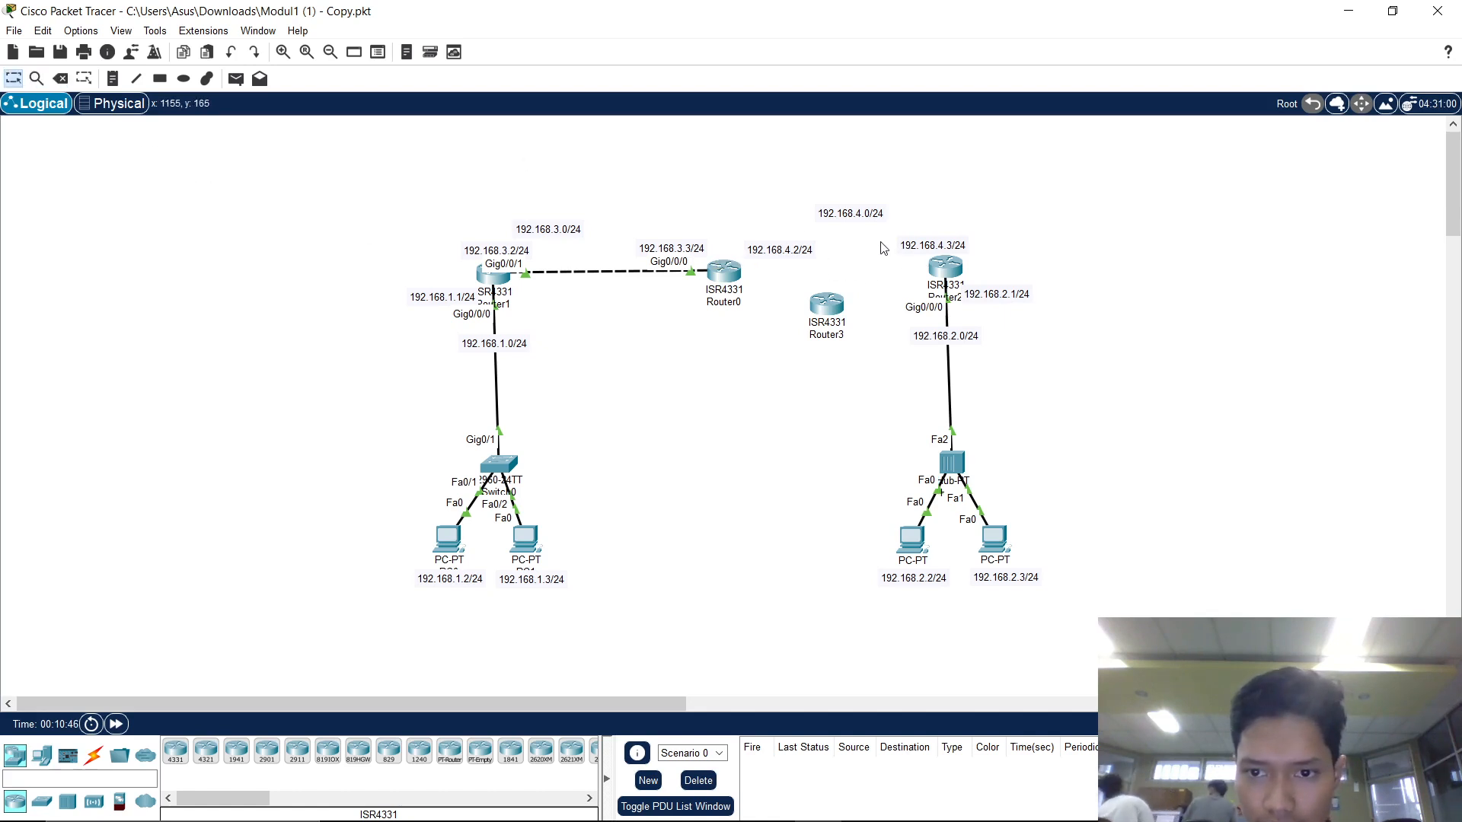
Shift Router2 and its whole LAN further right and place Router3 in line between Router0 and Router2.
left_click_drag(877, 240, 1062, 674)
left_click_drag(955, 462, 1077, 470)
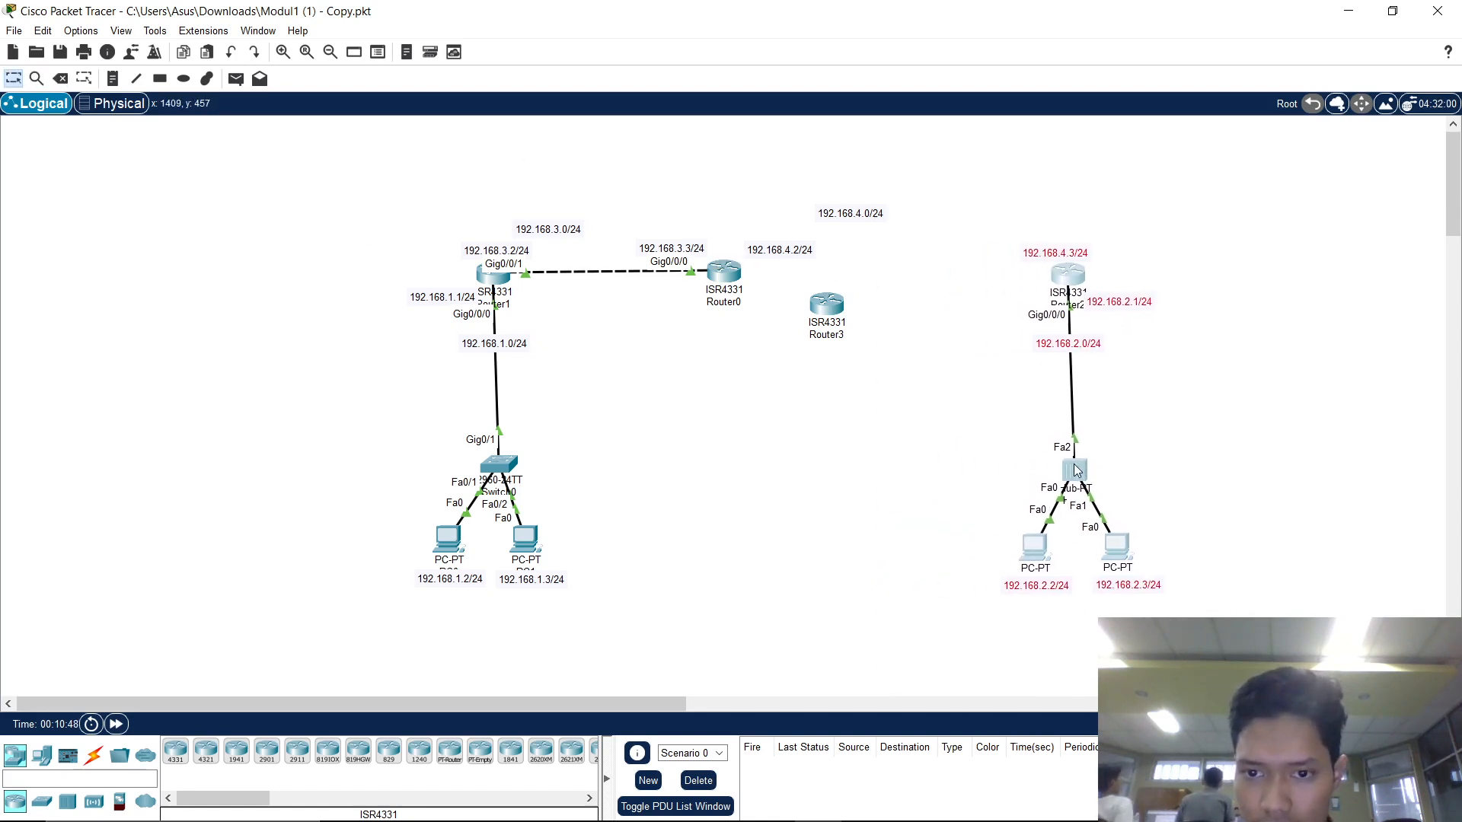
left_click(788, 355)
left_click_drag(821, 316, 876, 284)
Connect Router0 to Router3 using the automatic connection type.
left_click(91, 752)
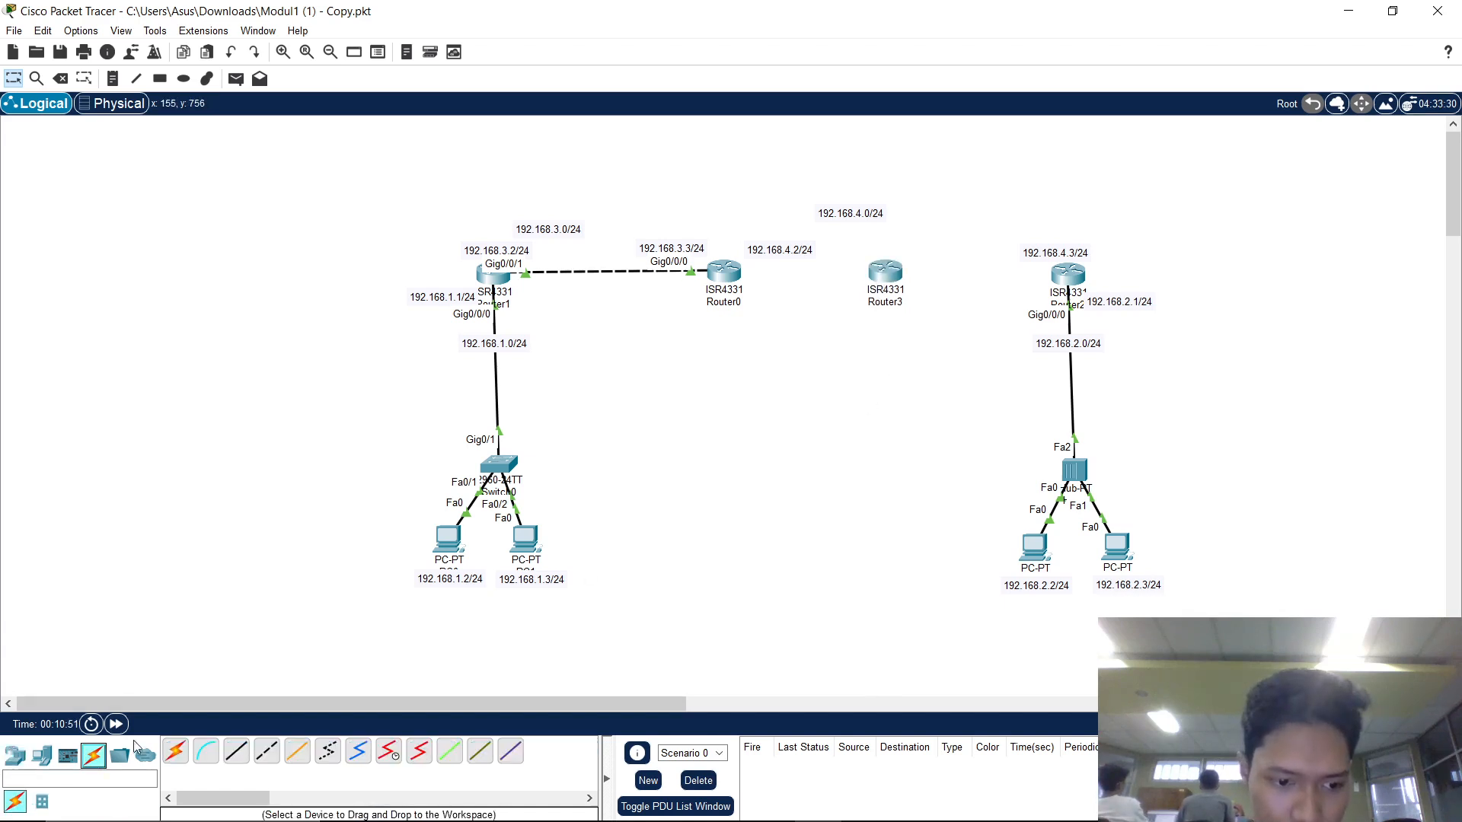
left_click(175, 751)
left_click(735, 276)
left_click(883, 273)
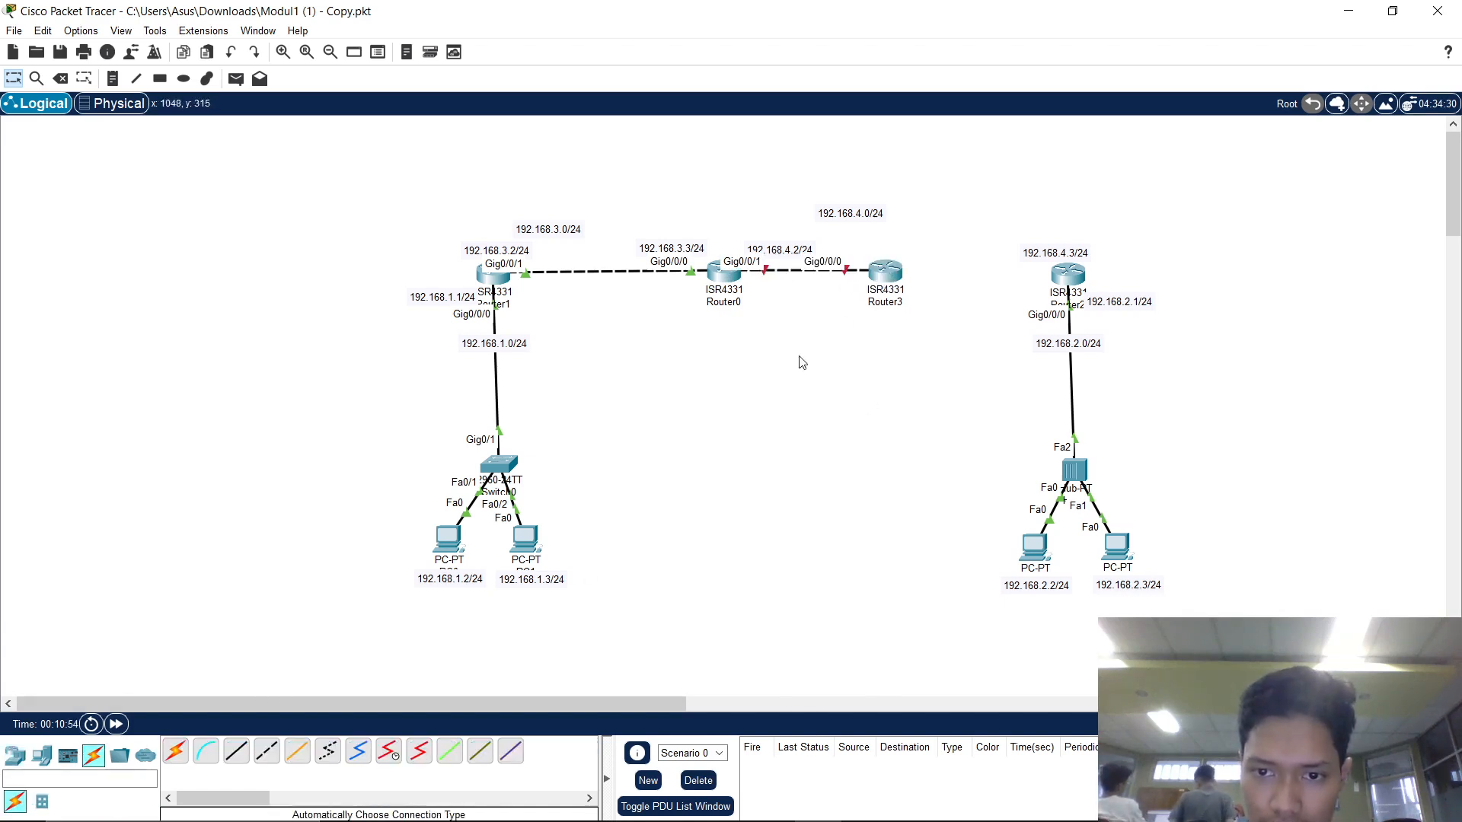
Connect Router3 to Router2 using the automatic connection type and nudge Router3 slightly right.
left_click(175, 751)
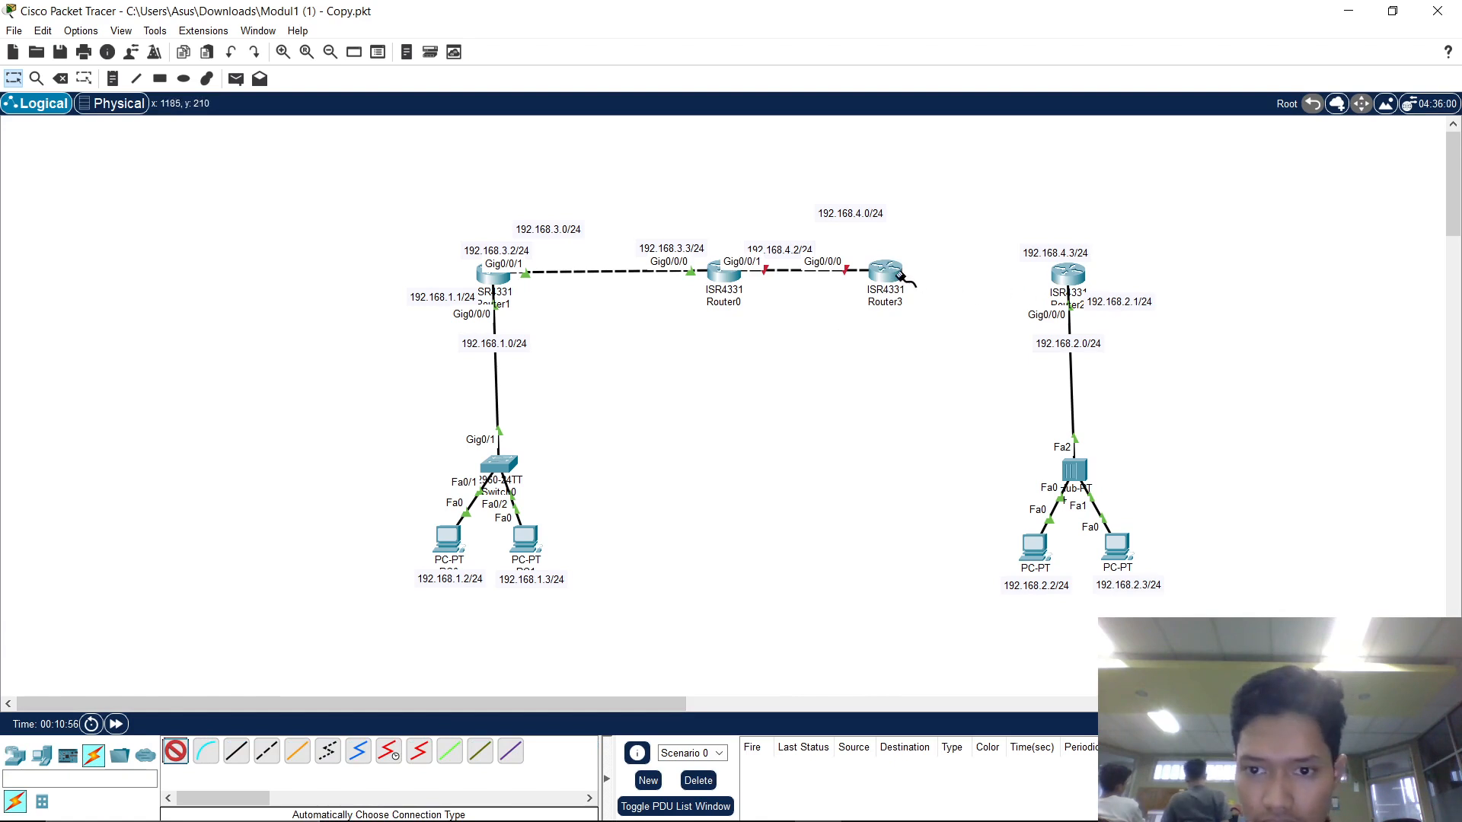
left_click(890, 273)
left_click(1045, 274)
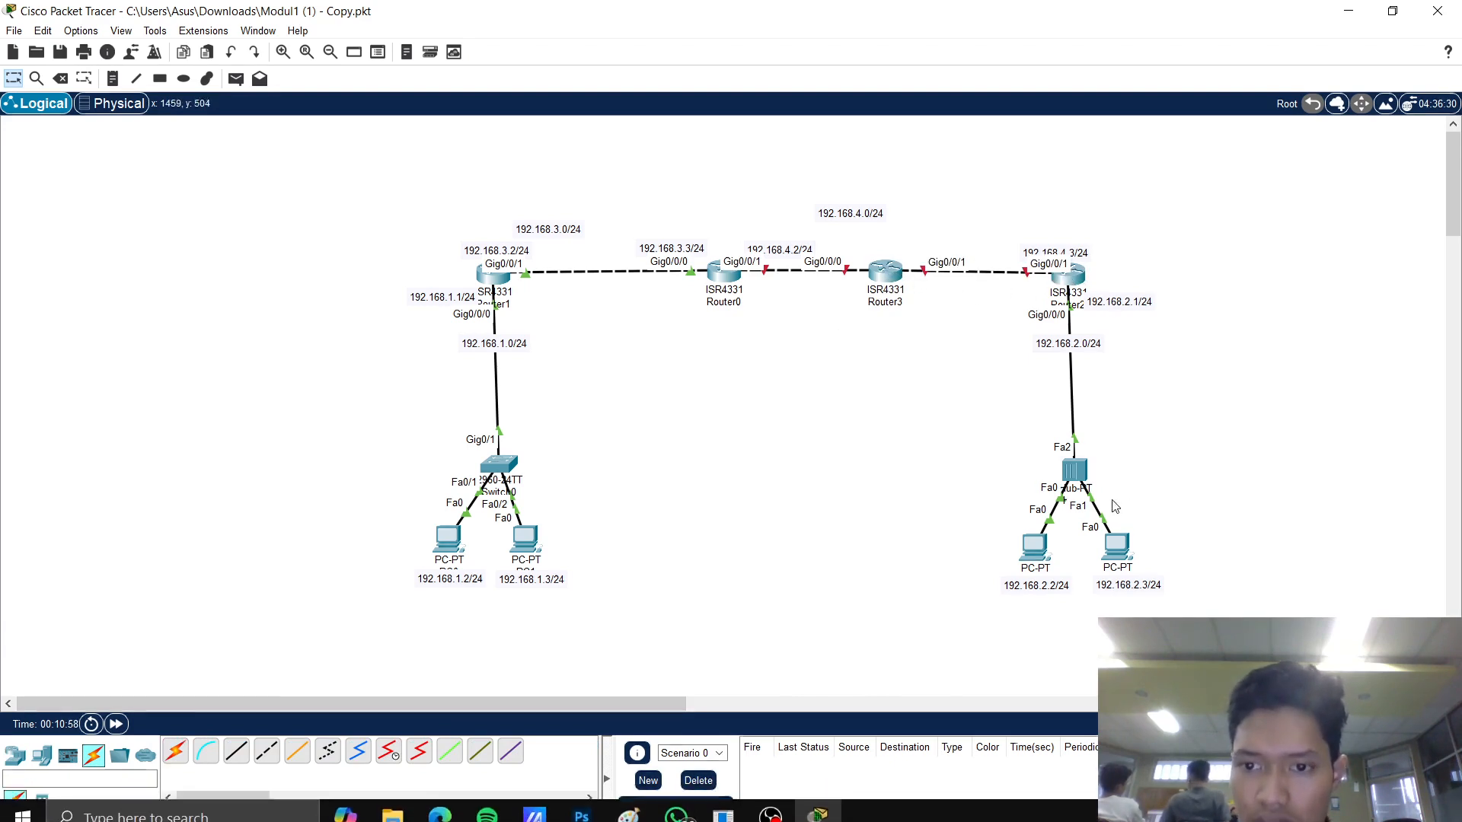
mouse_move(885, 265)
left_mouse_down()
mouse_move(906, 278)
mouse_move(903, 266)
left_mouse_up()
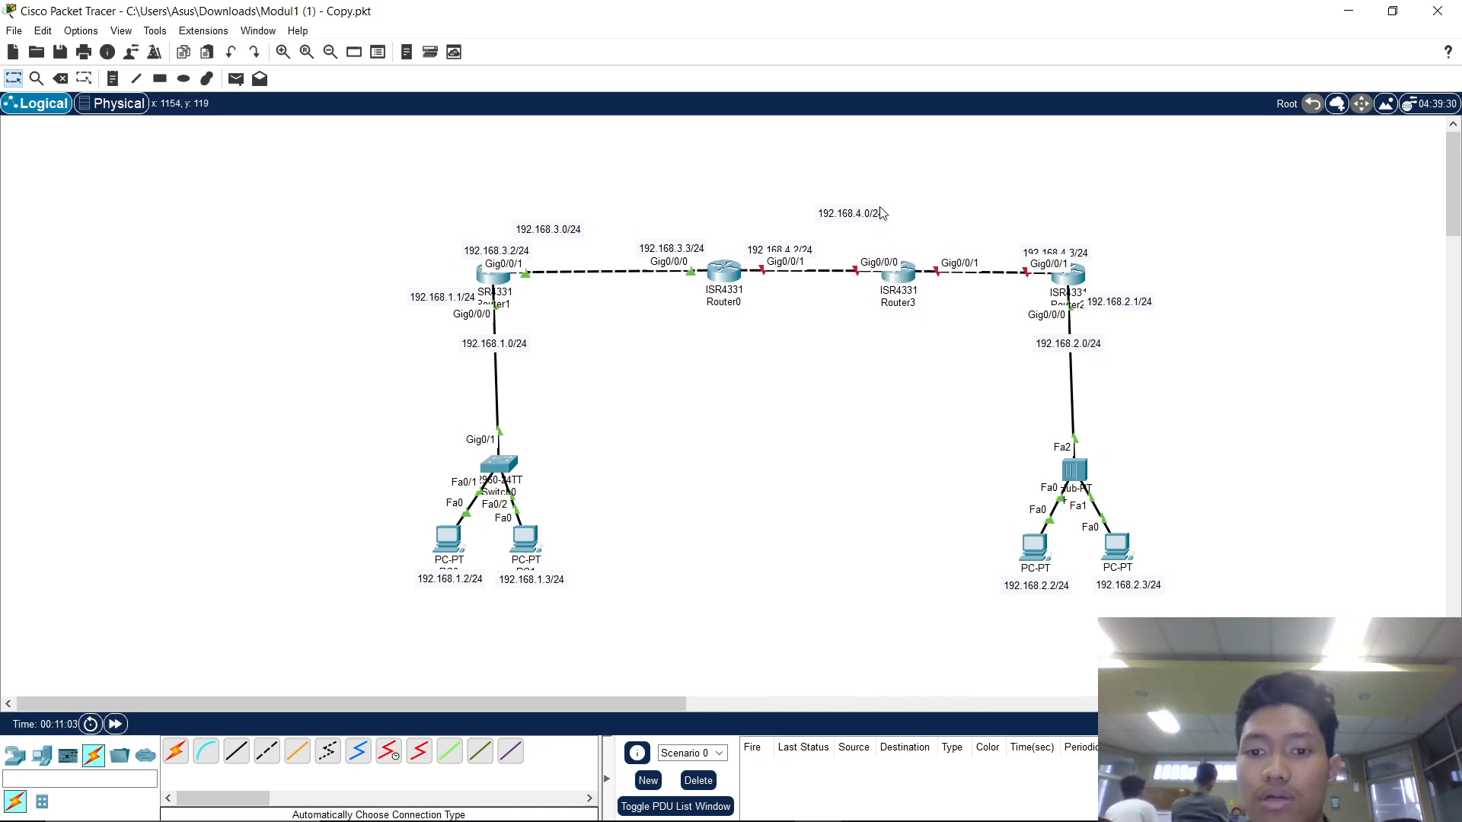
Duplicate the 192.168.4.0/24 label above the Router3–Router2 link and change the copy to 192.168.5.0/24.
left_click_drag(896, 197, 842, 207)
key("ctrl+c")
key("ctrl+v")
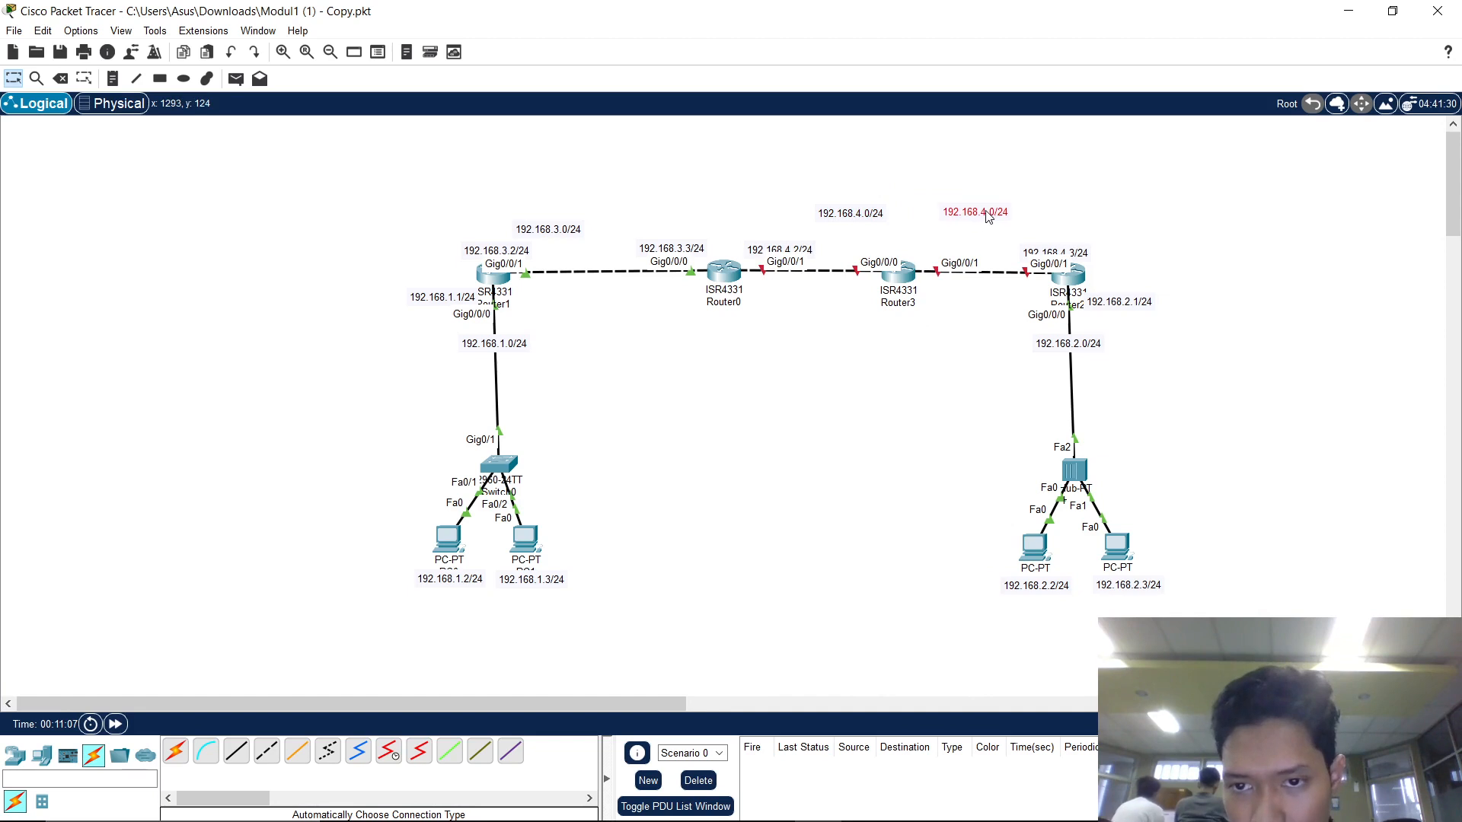
double_click(980, 212)
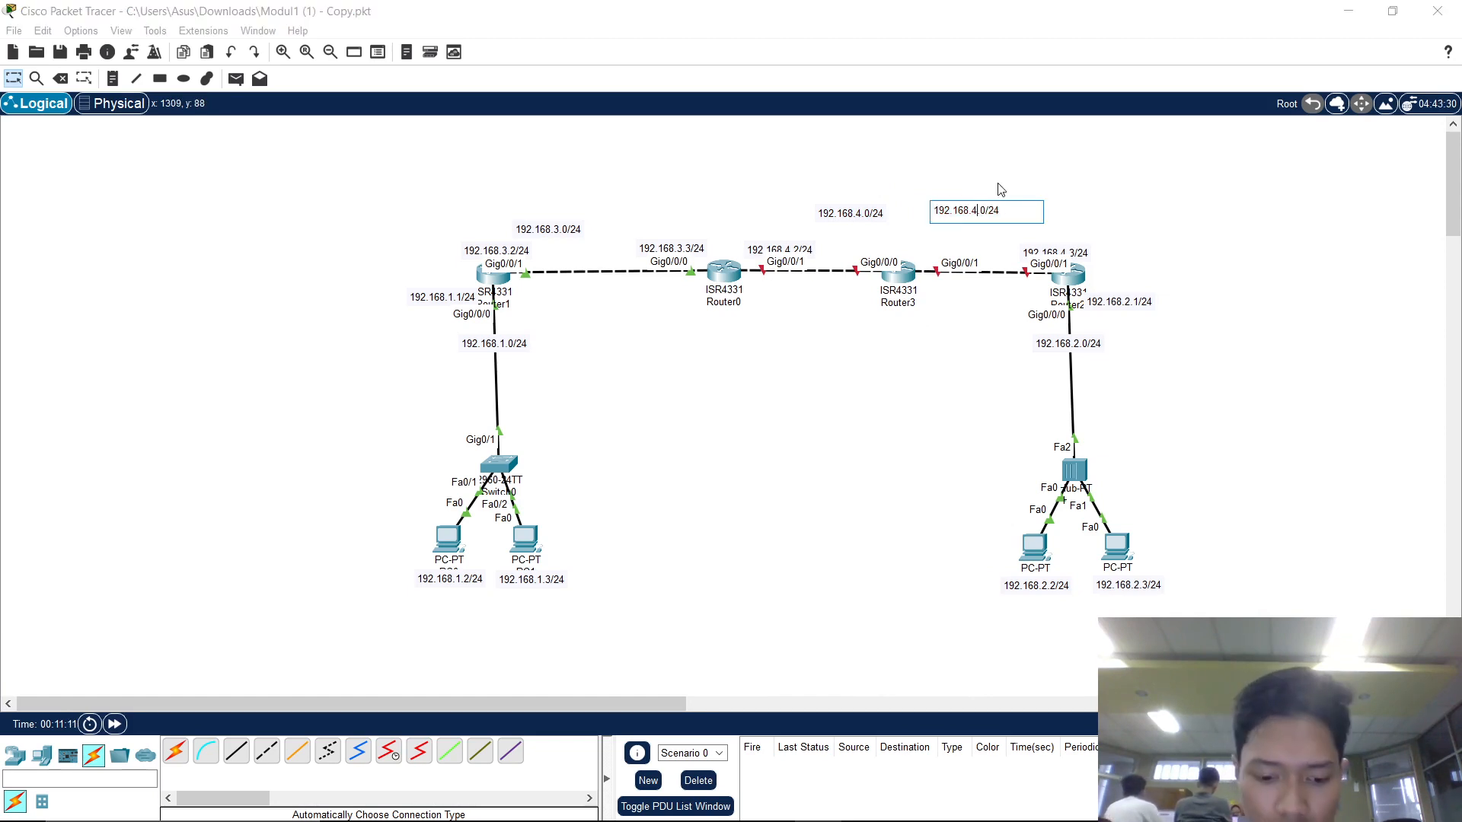
key("BackSpace")
type("5")
left_click(1041, 183)
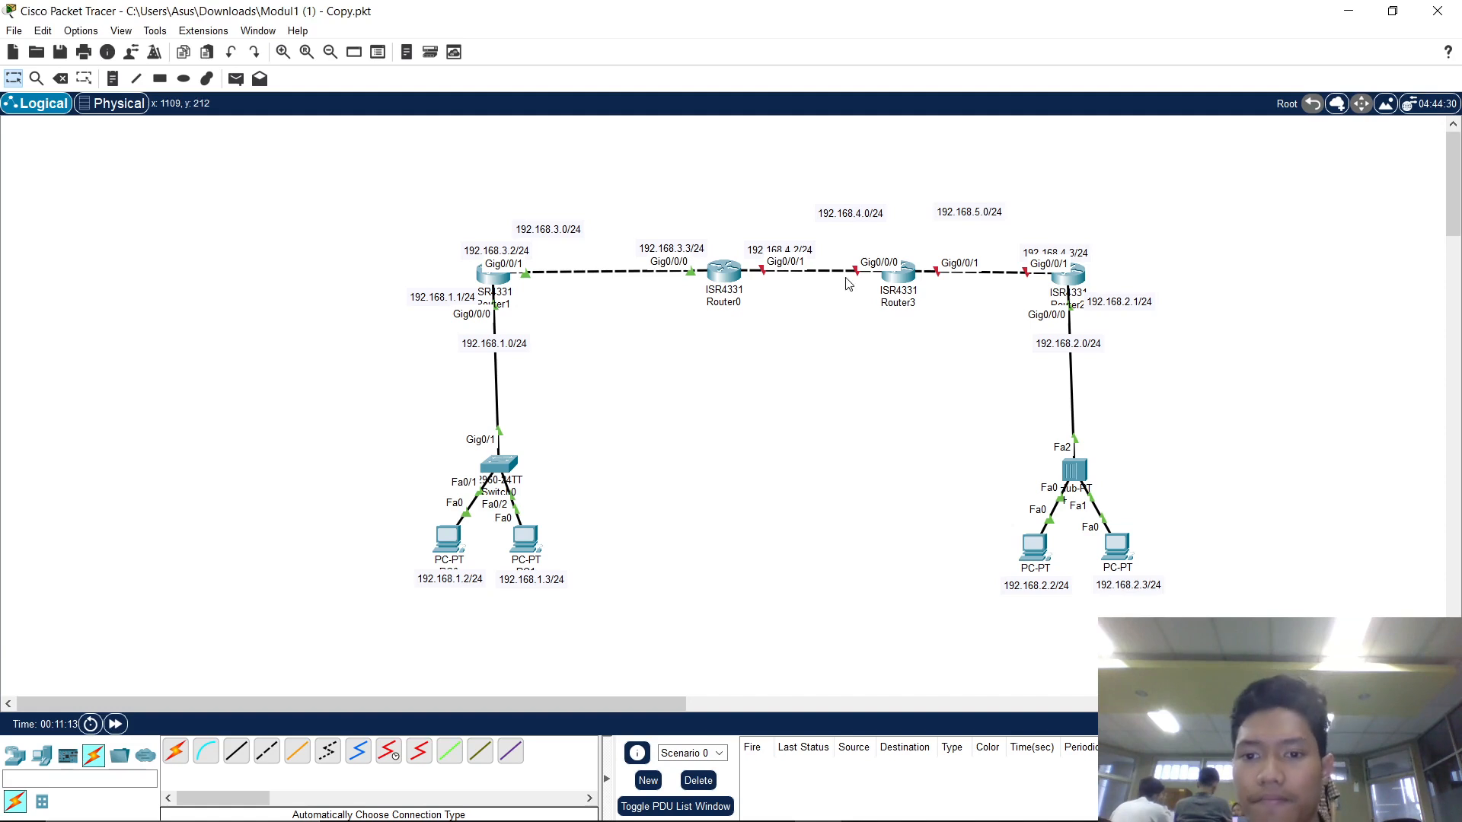
Duplicate the 192.168.4.2/24 label beside Router3's Gig0/0/0 port and change the copy to 192.168.4.3/24.
left_click_drag(798, 249, 877, 253)
double_click(875, 251)
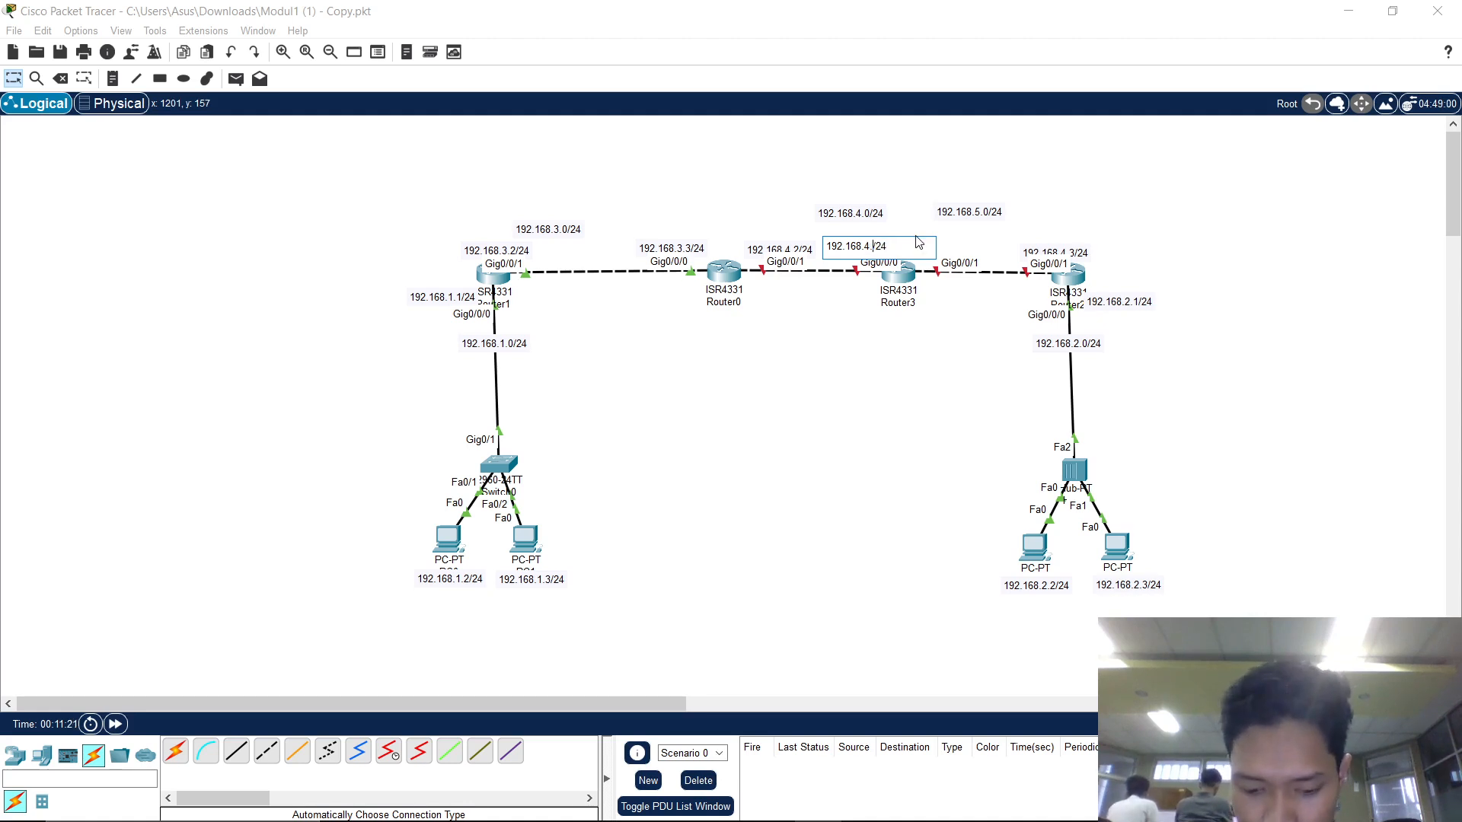
left_click(962, 204)
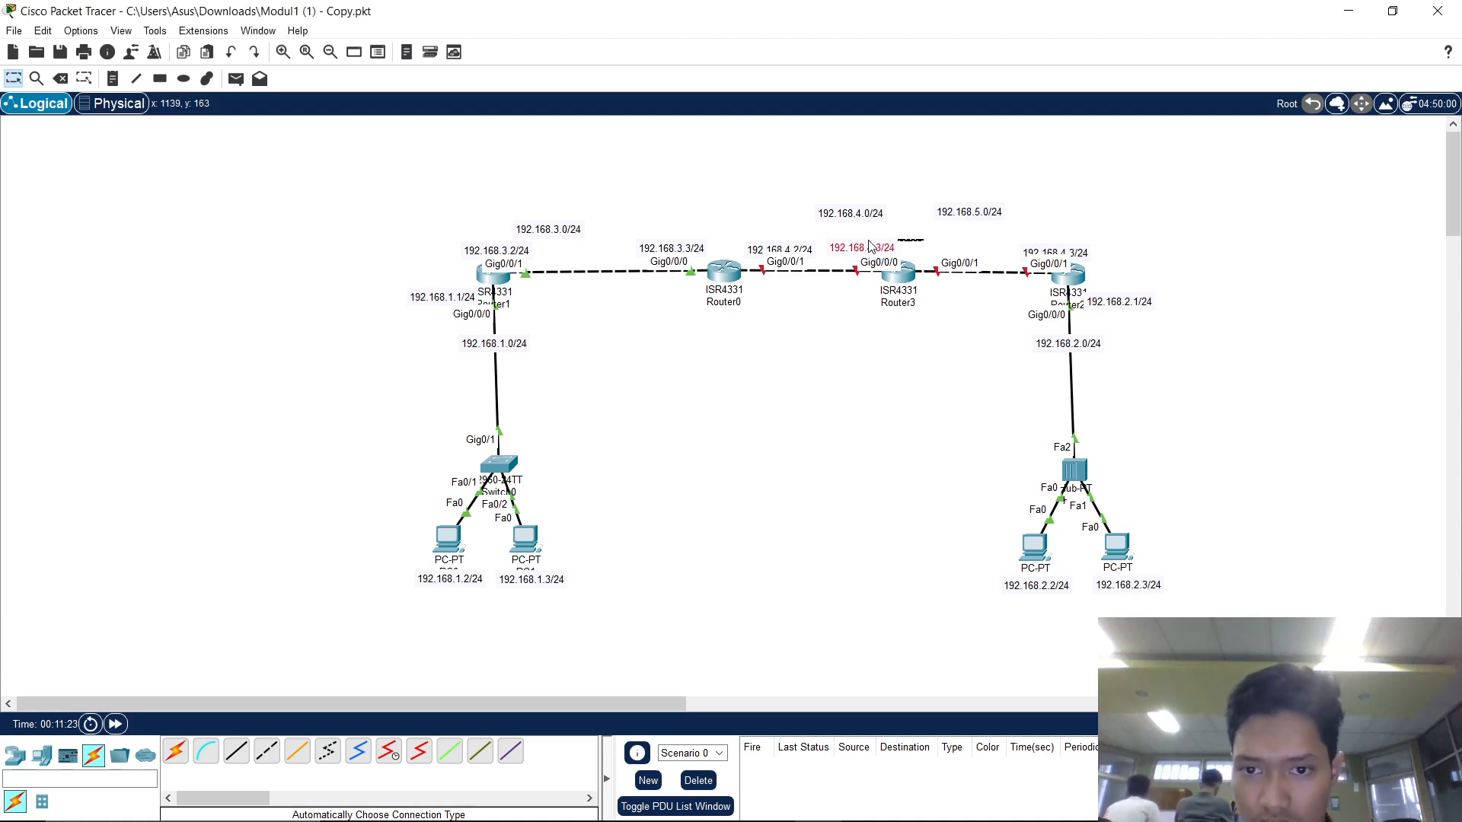
Paste a label copy, move the 192.168.4.0/24 label beside Router3's Gig0/0/1 port and change it to 192.168.5.2/24.
key("ctrl+v")
left_click_drag(868, 215, 955, 243)
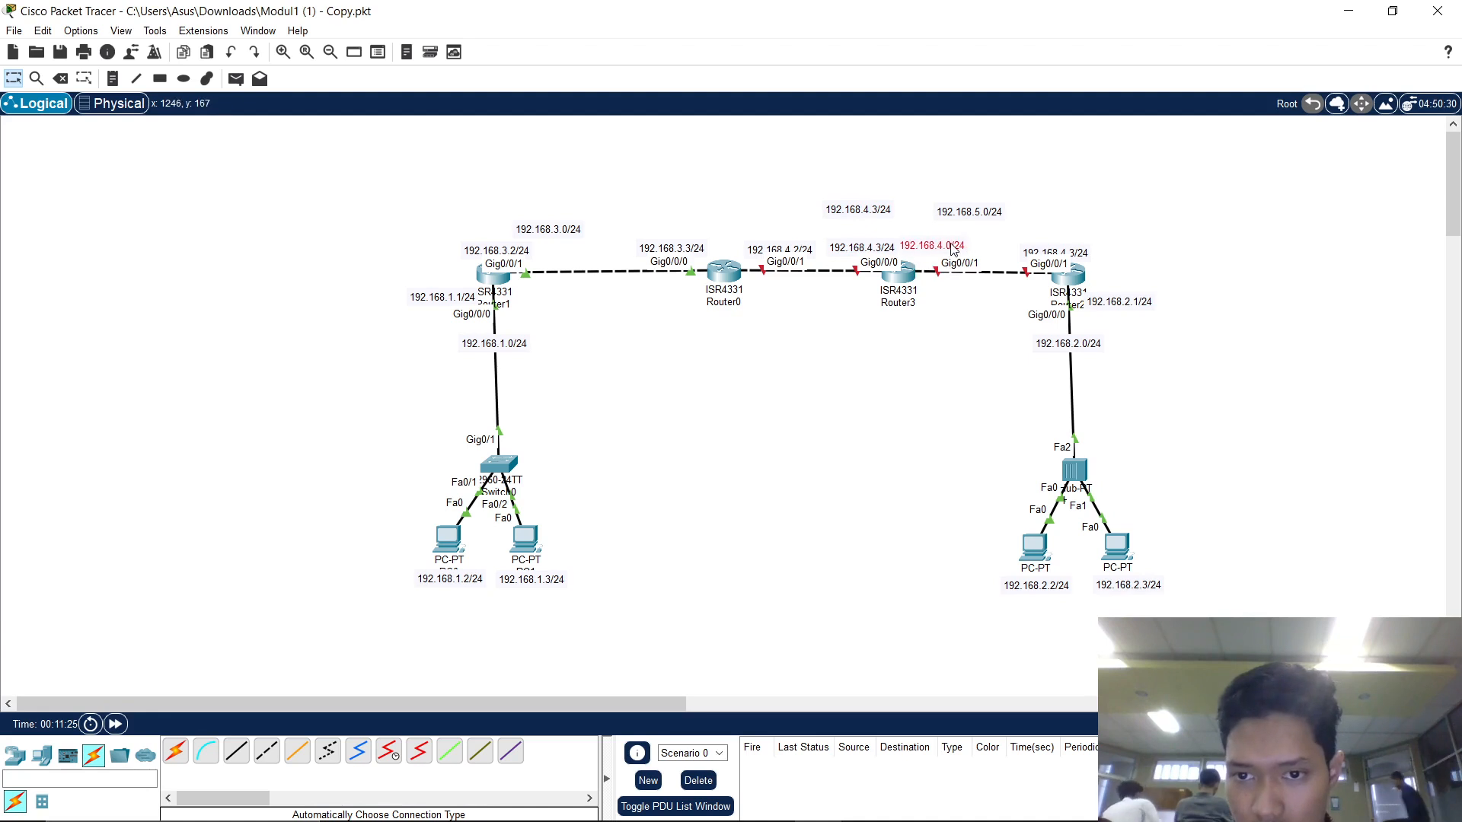
double_click(956, 249)
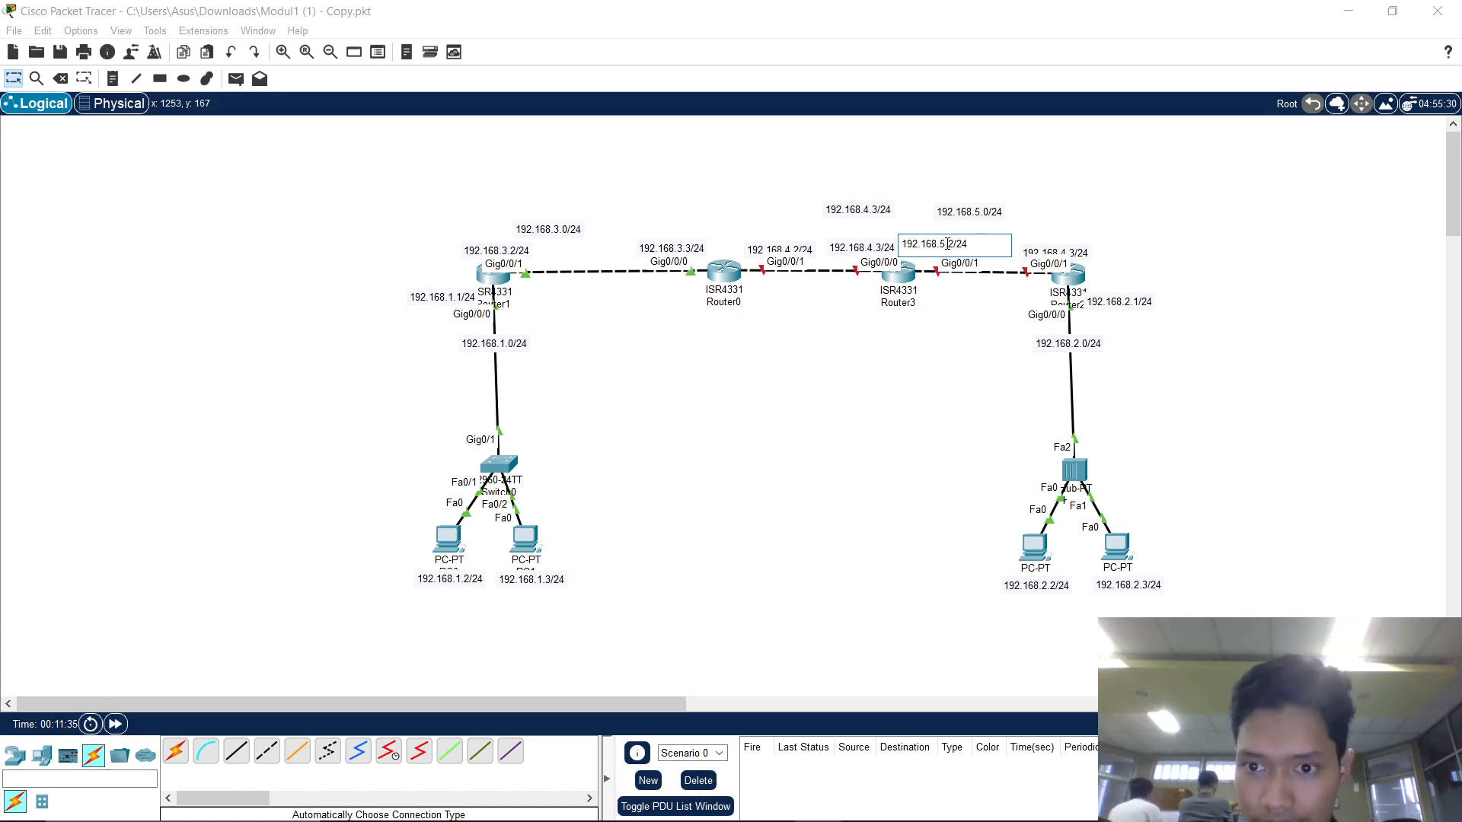
left_click(1033, 233)
left_click_drag(1003, 247, 1049, 233)
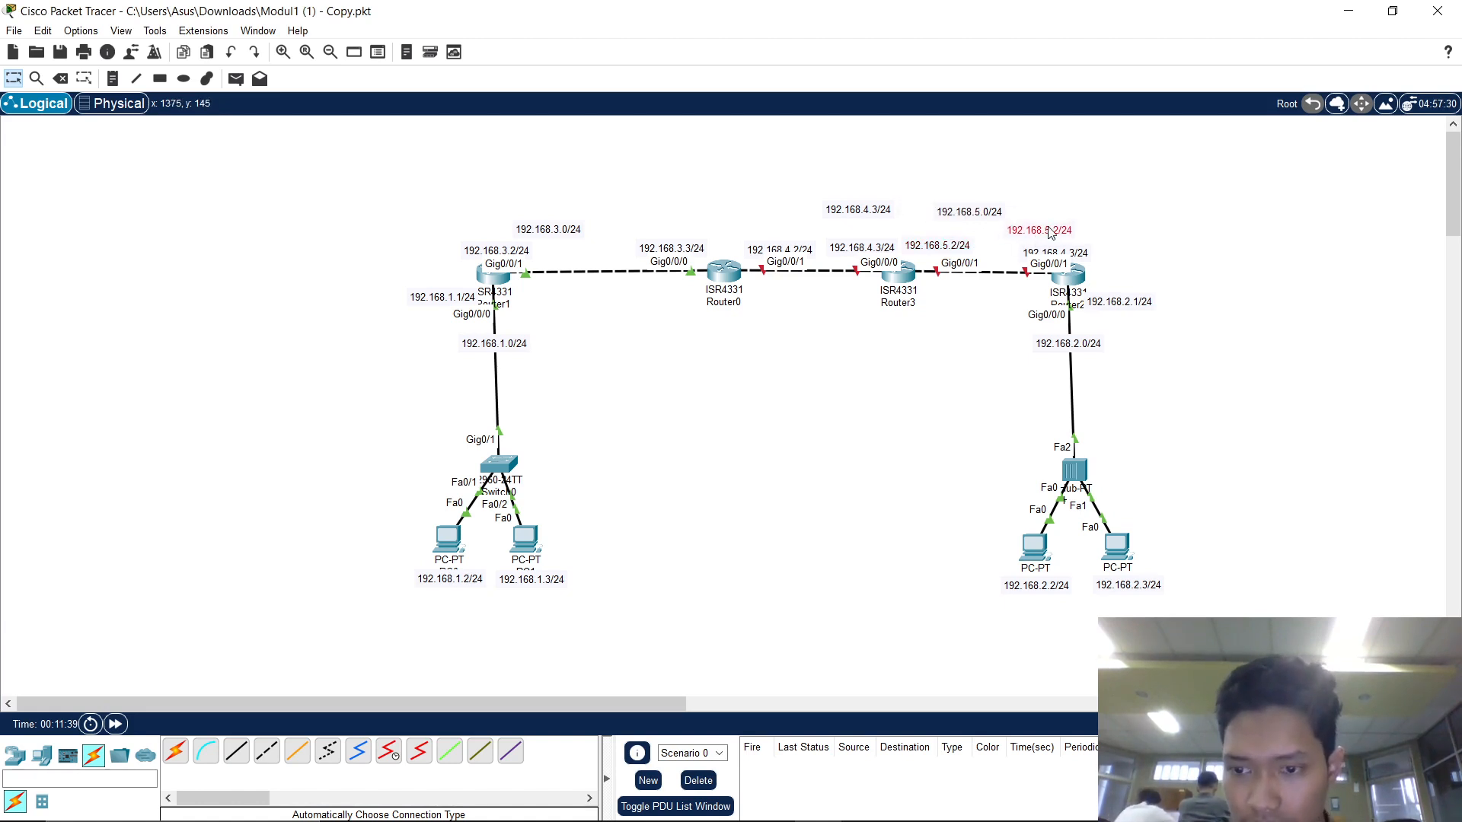
key("Delete")
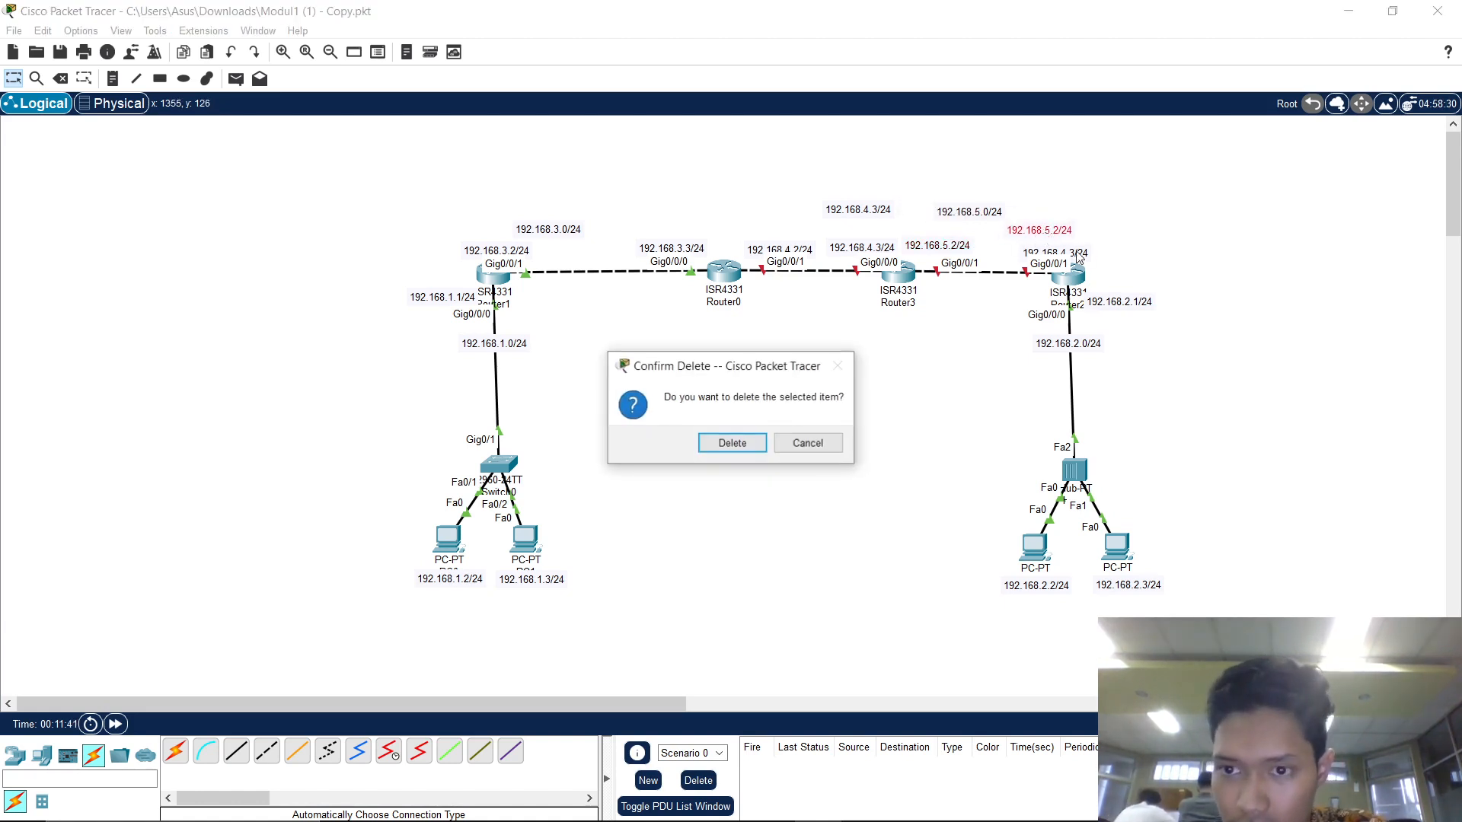
left_click(744, 447)
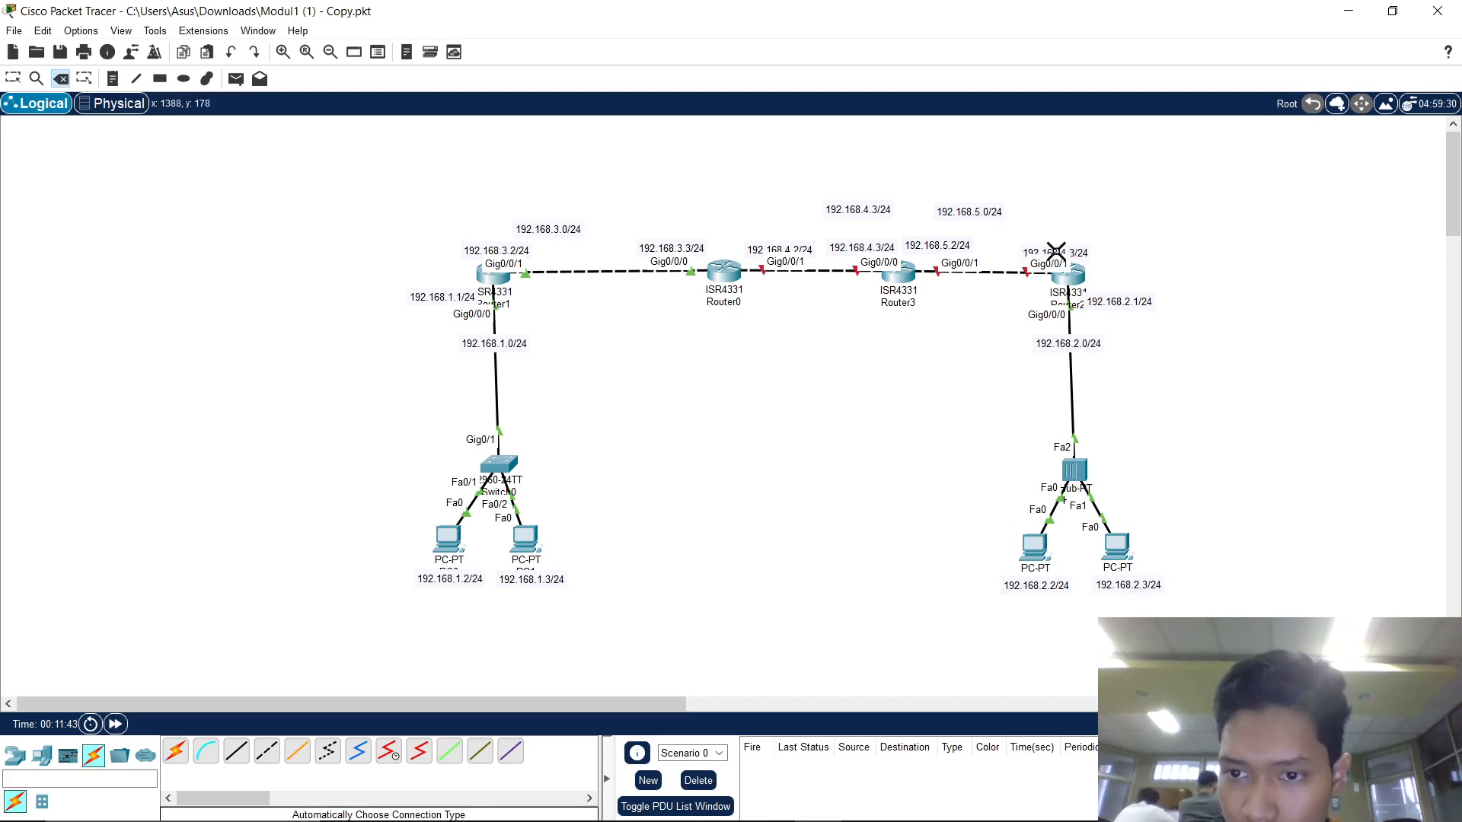
key("Escape")
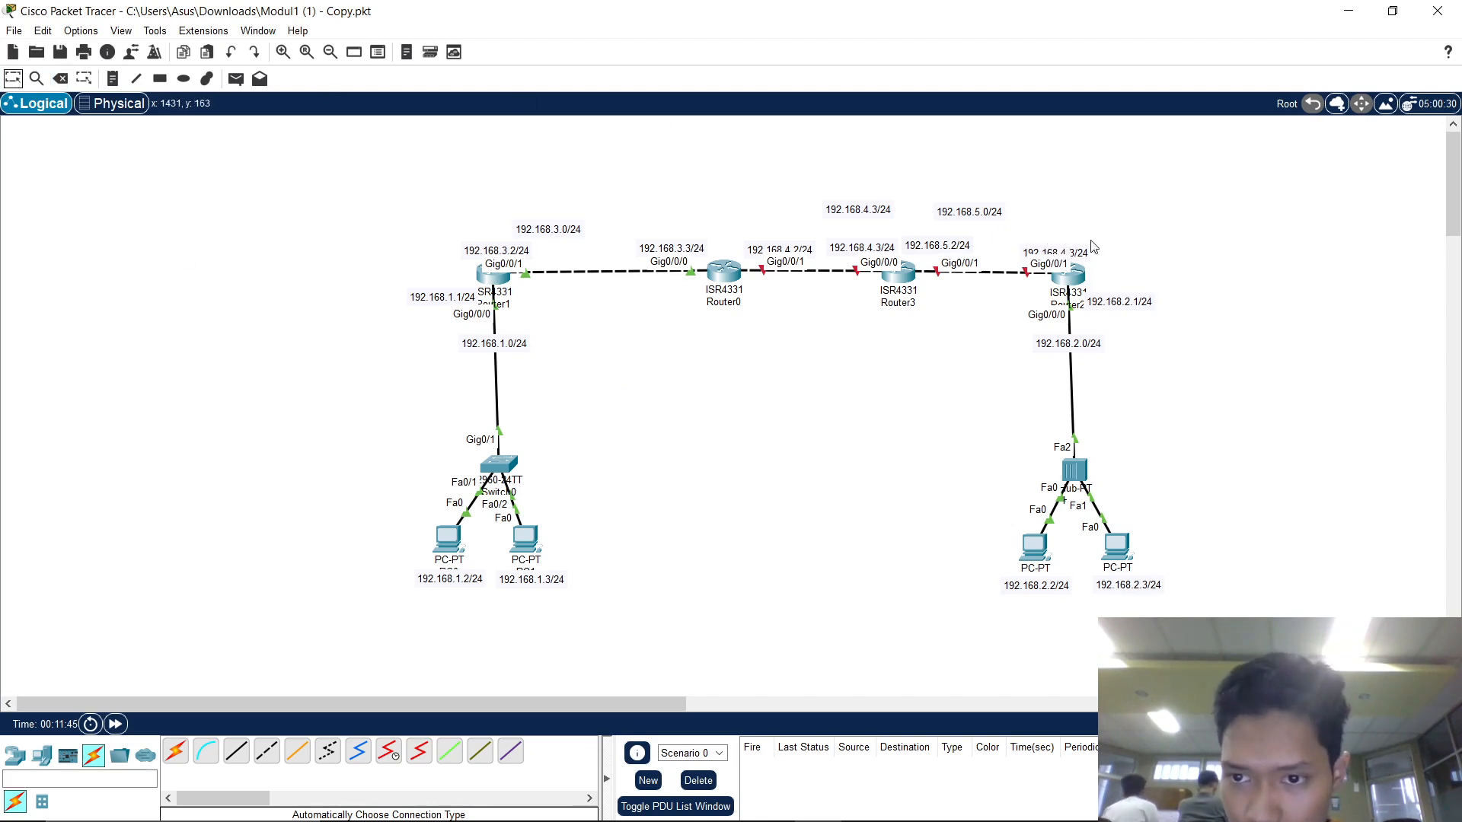
Change the address label above Router2's Gig0/0/1 port to 192.168.5.3/24.
left_click(1057, 252)
double_click(1057, 243)
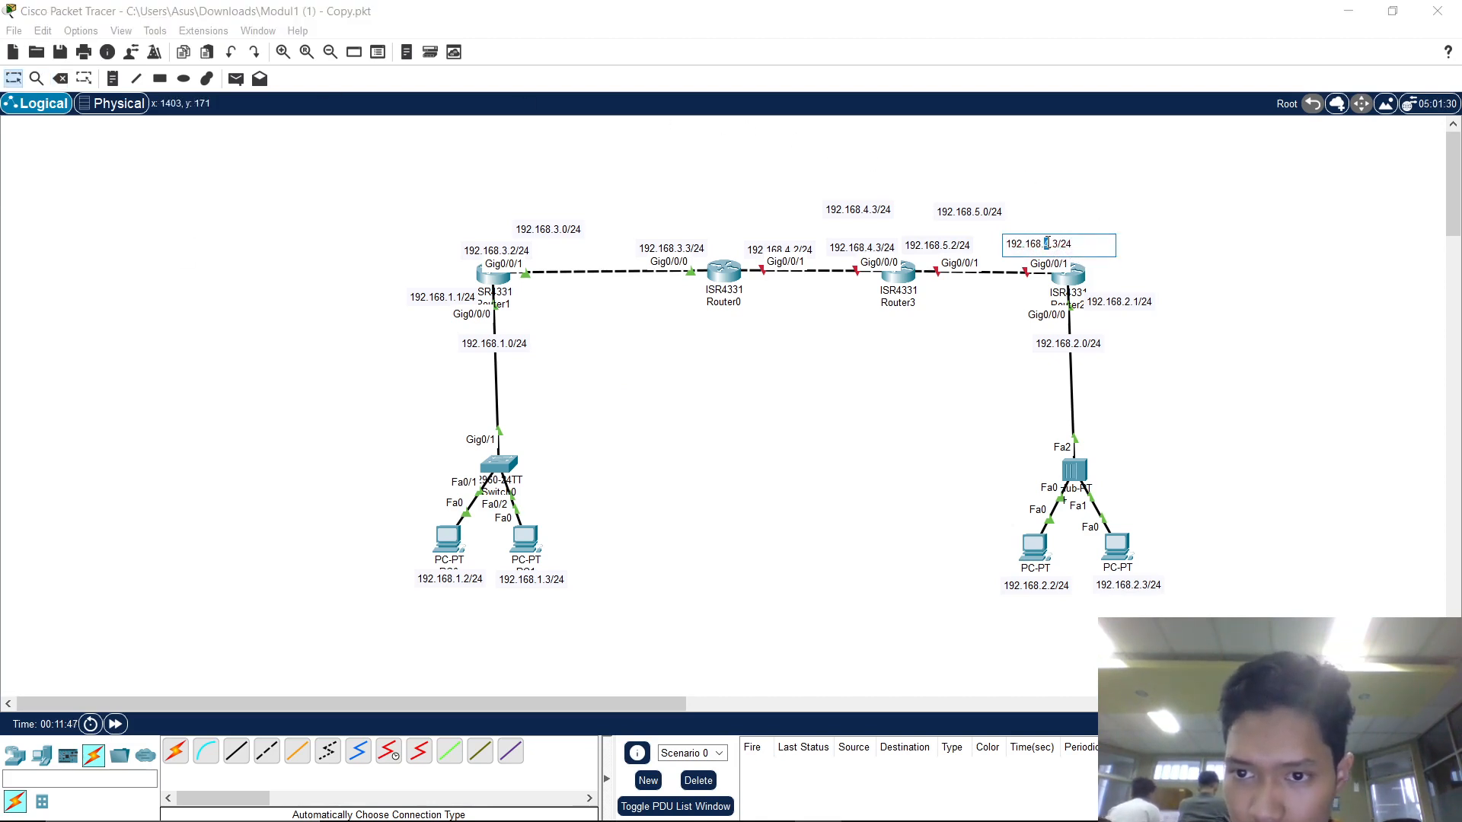
left_click(1079, 225)
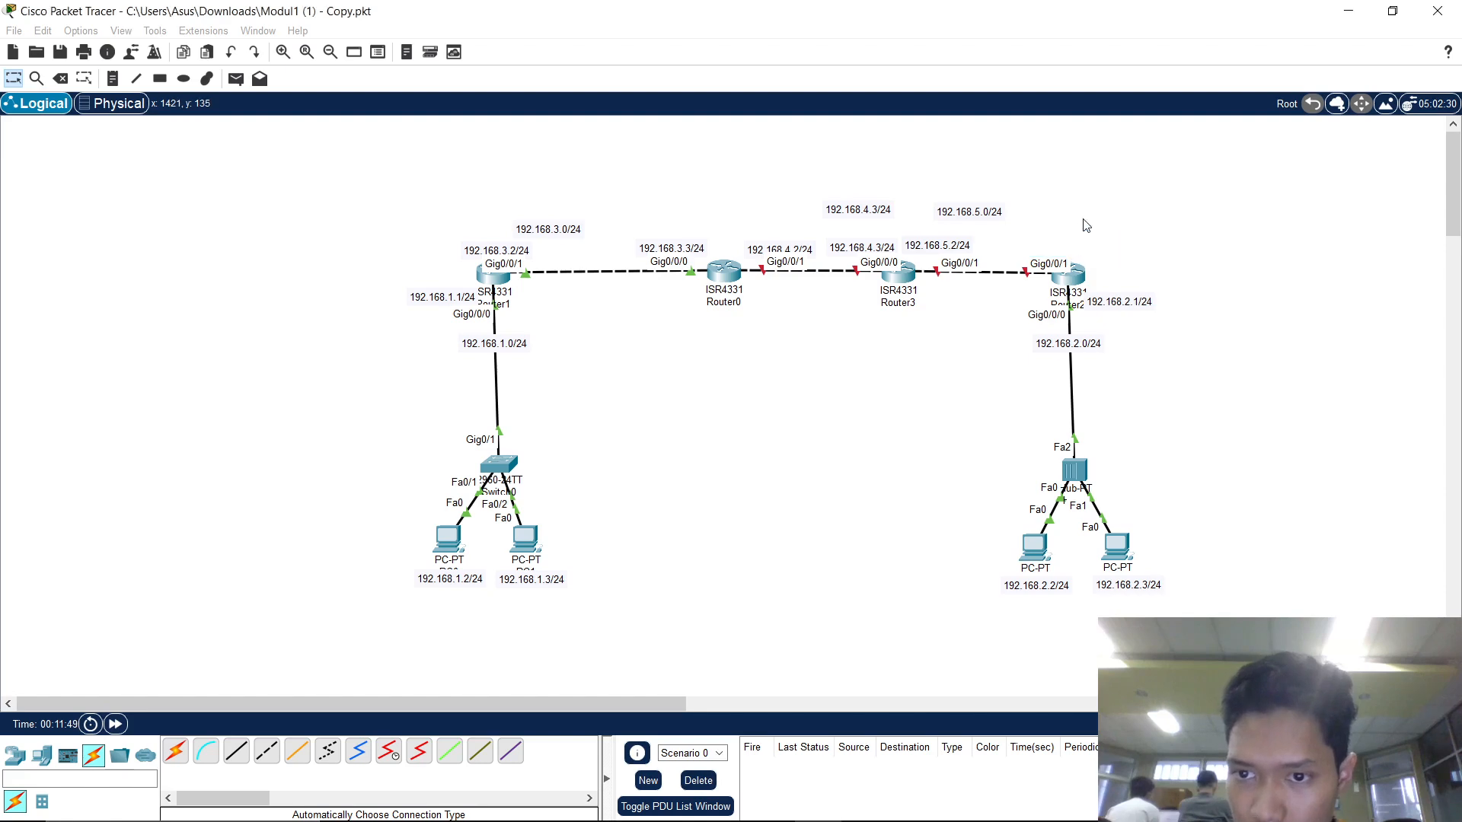
Open Router3's configuration and set GigabitEthernet0/0/0's IPv4 address to 192.168.4.3.
left_click(896, 271)
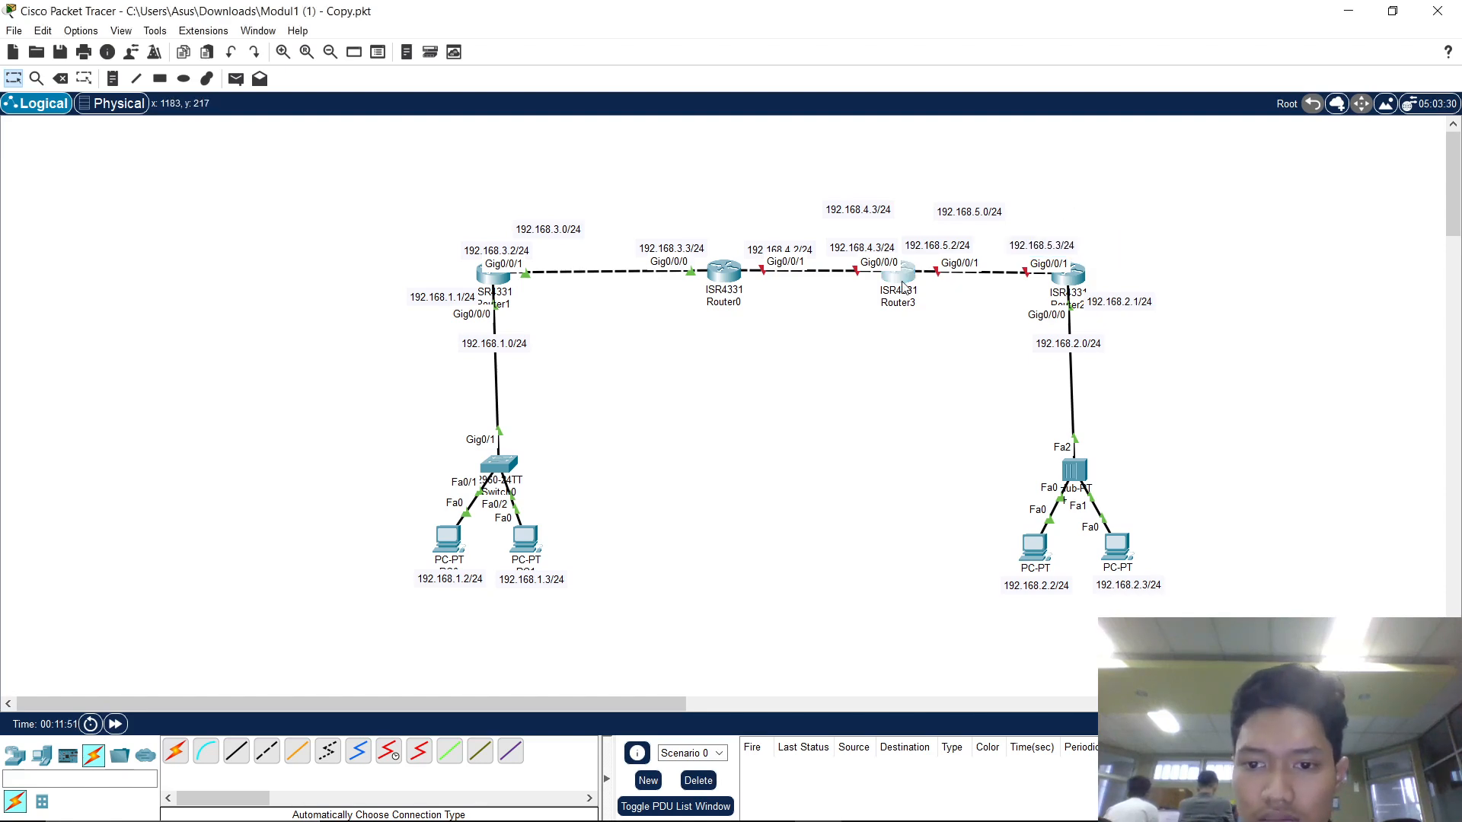
left_click_drag(773, 150, 964, 397)
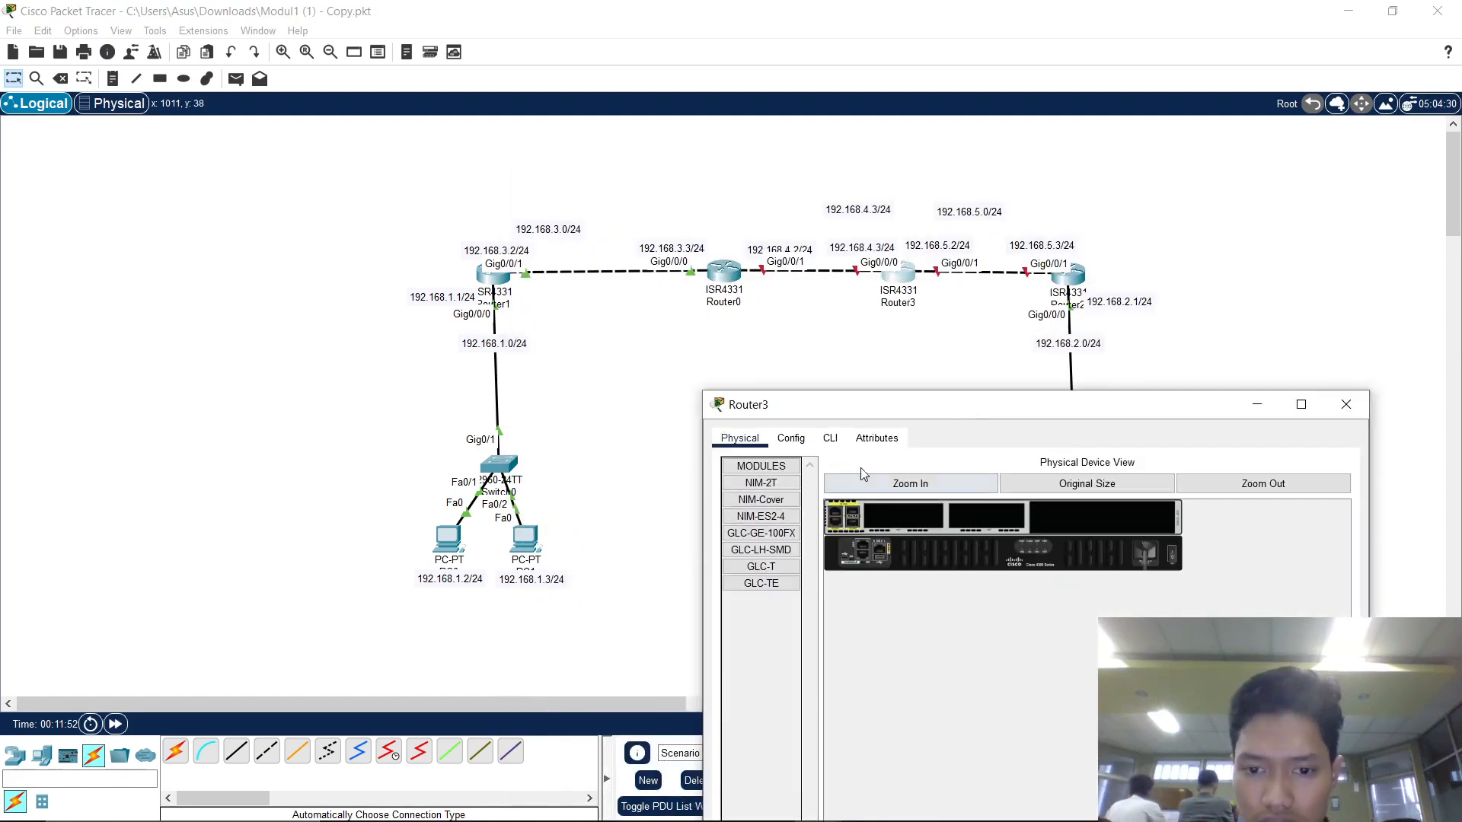
left_click(795, 444)
left_click_drag(832, 411, 622, 432)
left_click(621, 601)
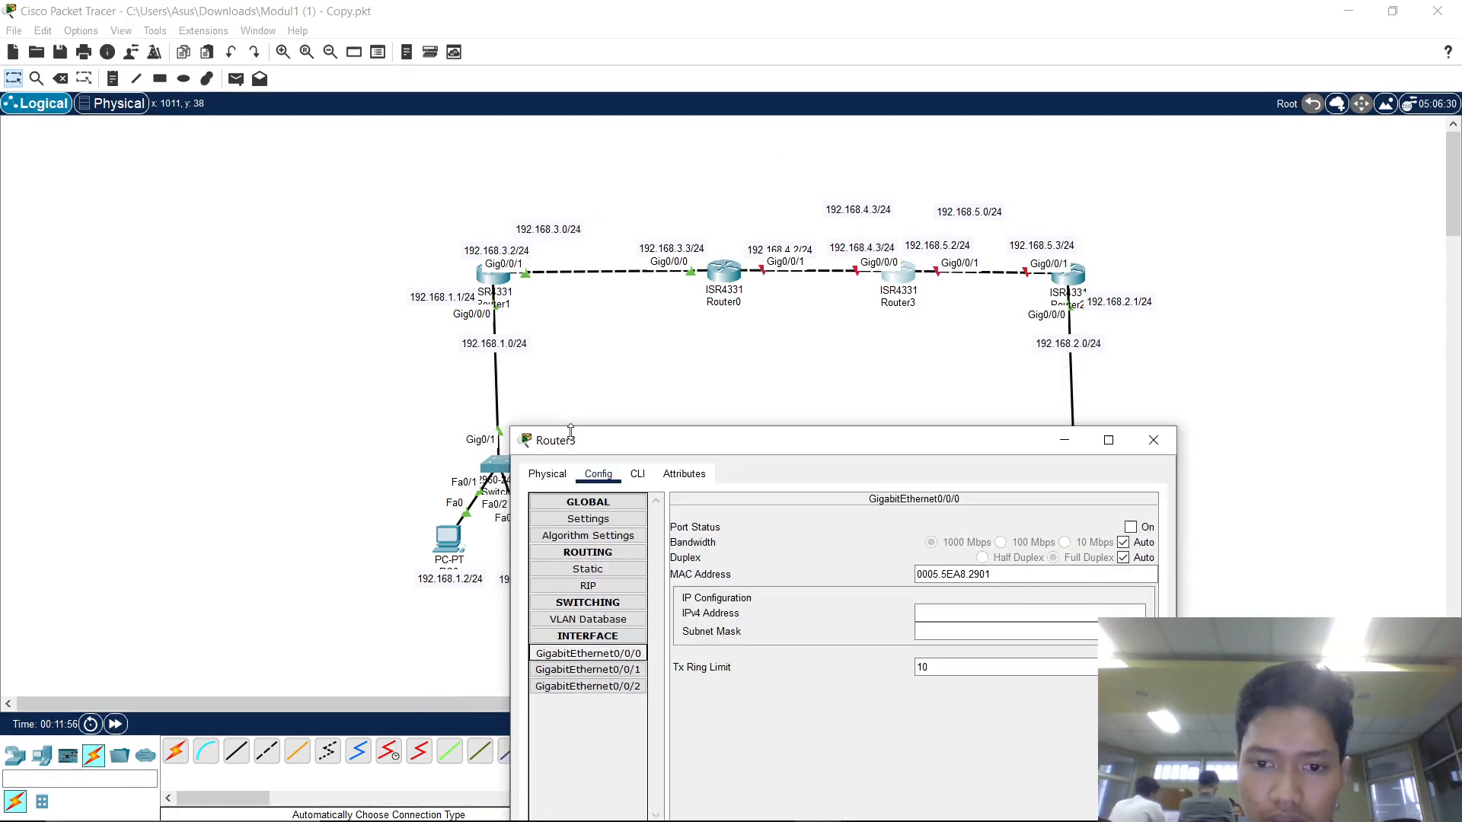
left_click(1015, 604)
type("1")
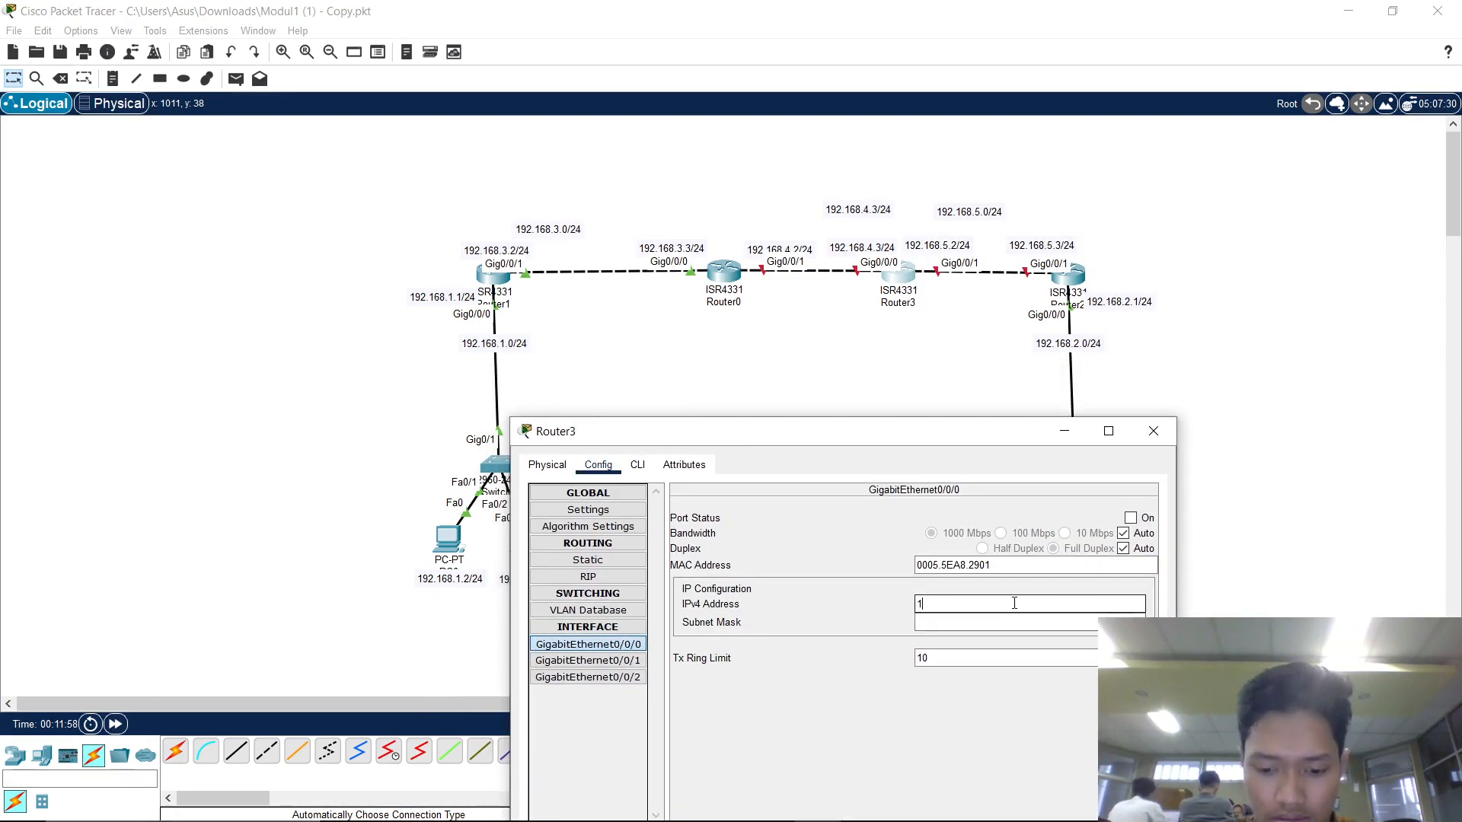
type("92.168")
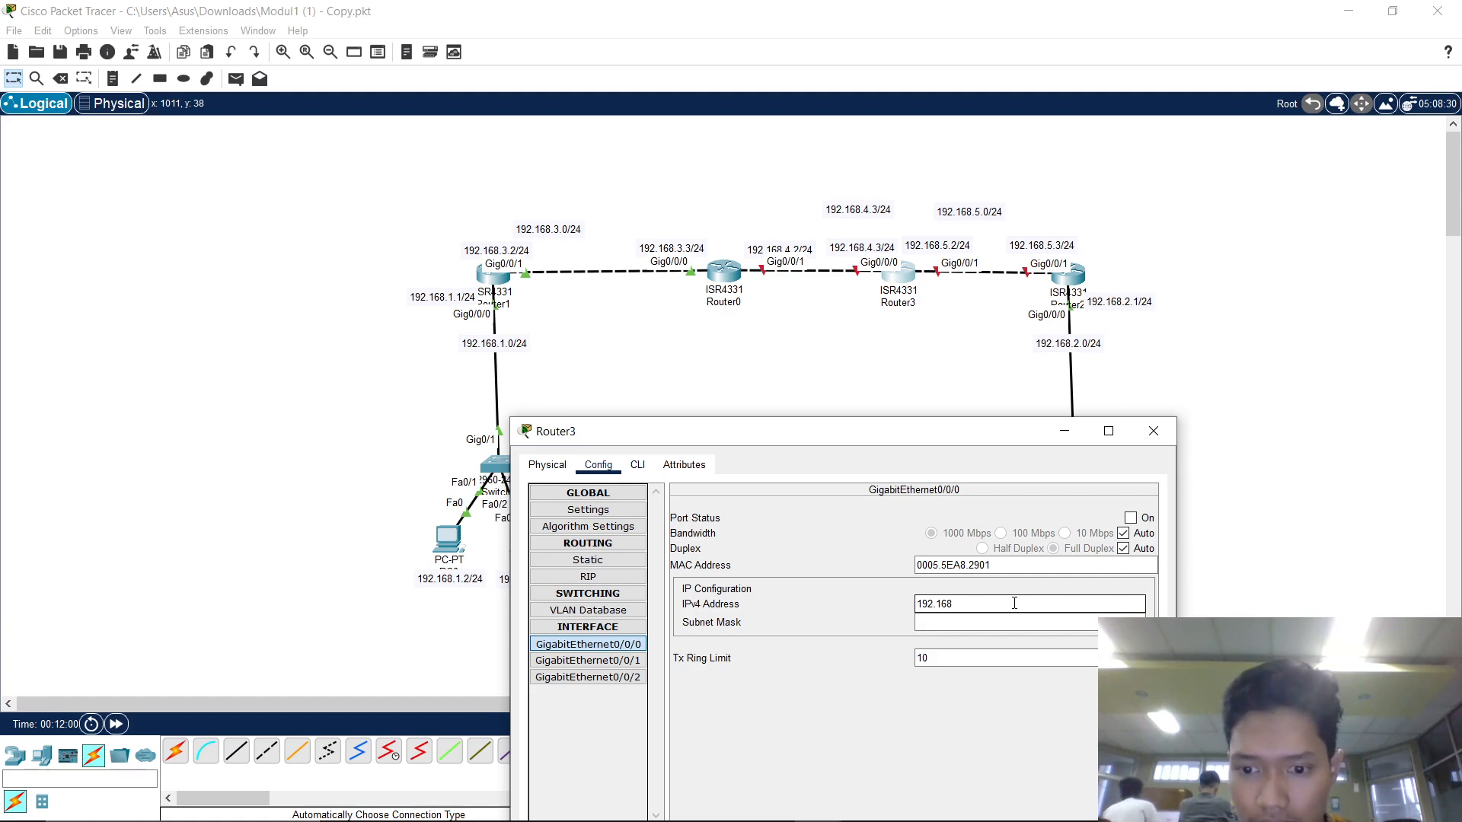
type(".")
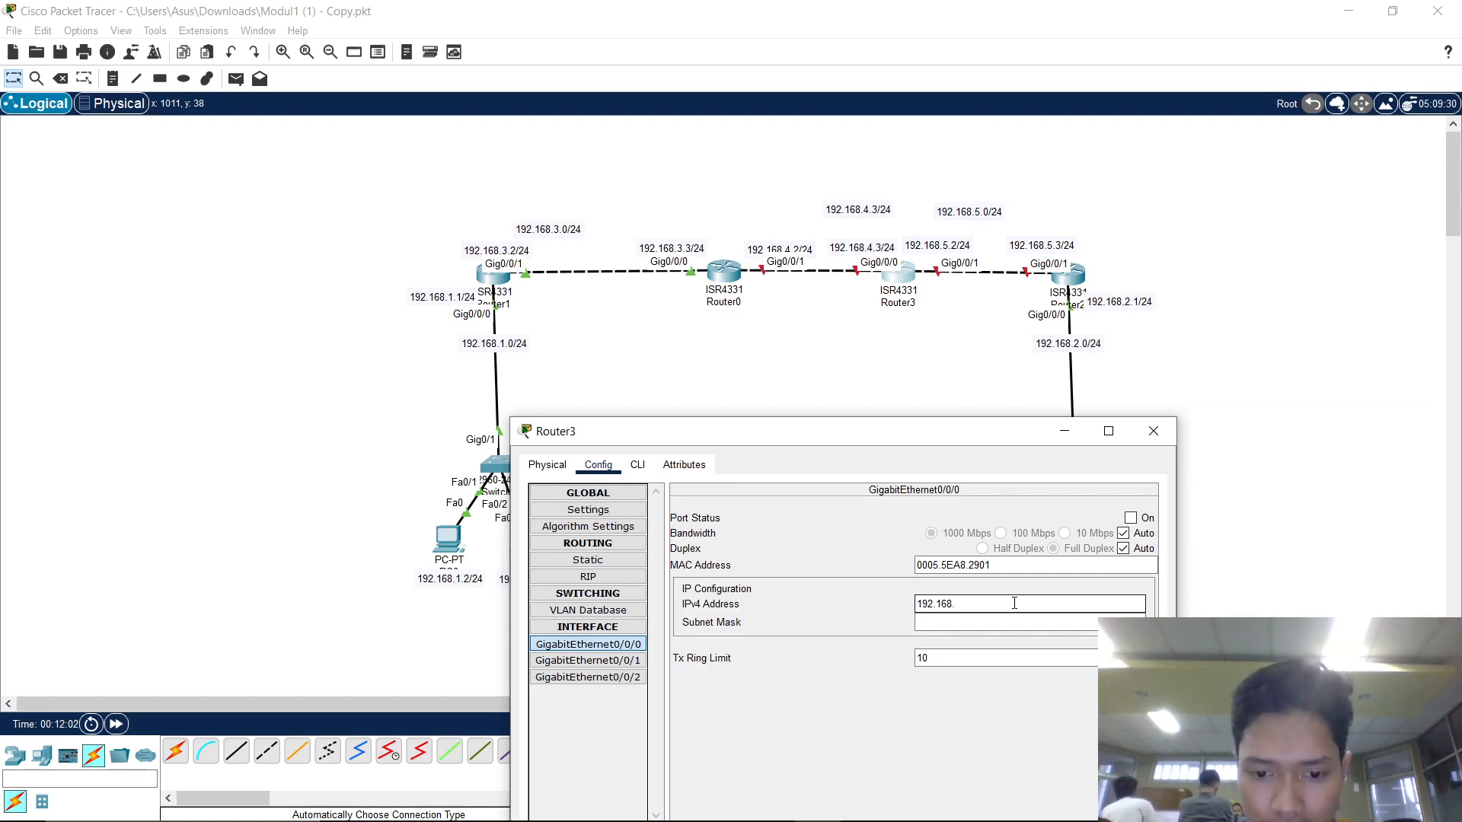
type("4")
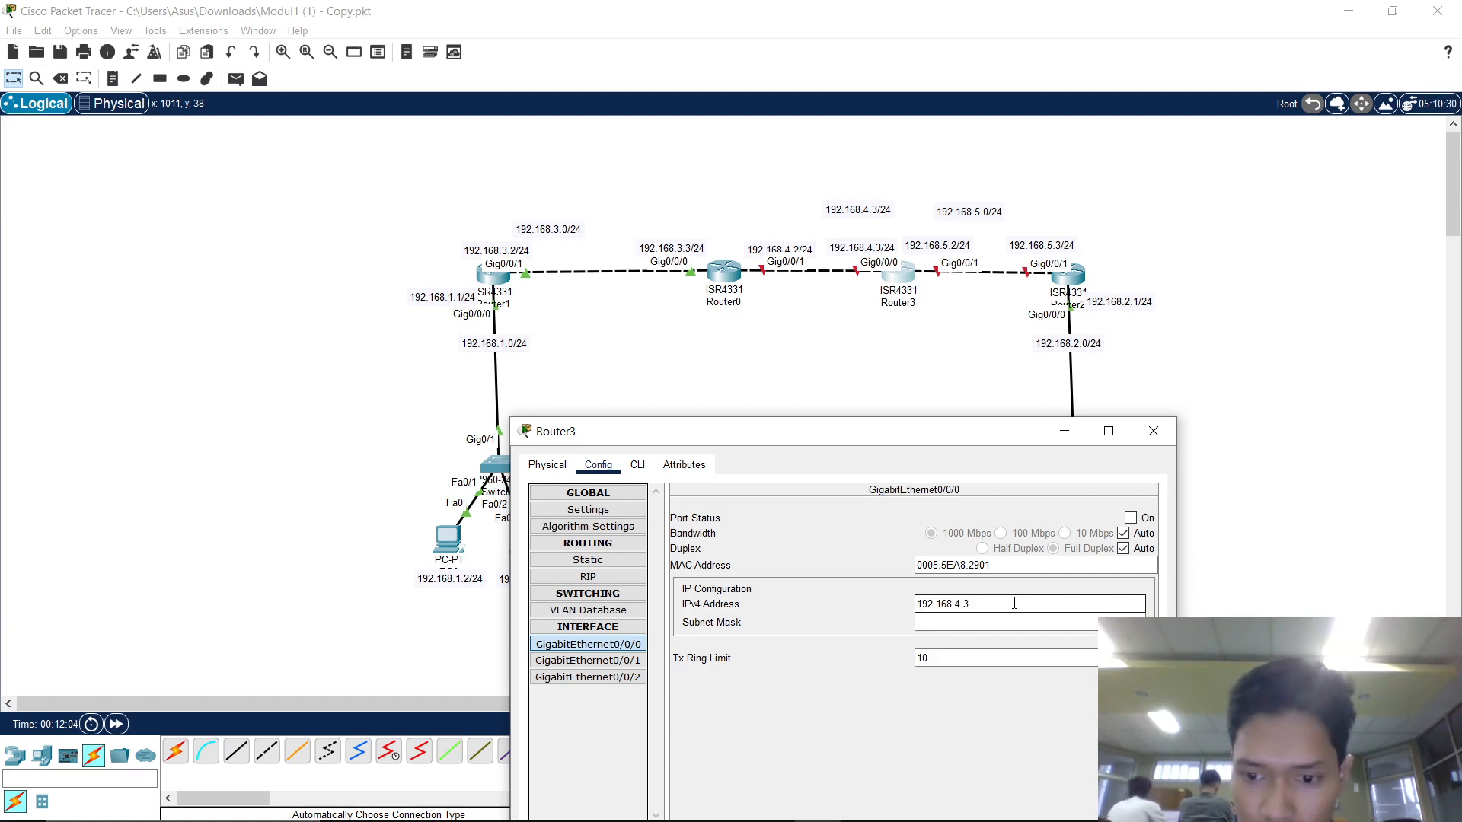
type(".3")
key("Return")
Set Router3's GigabitEthernet0/0/1 IPv4 address to 192.168.5.2 with subnet mask 255.255.255.0.
left_click(587, 660)
left_click(979, 609)
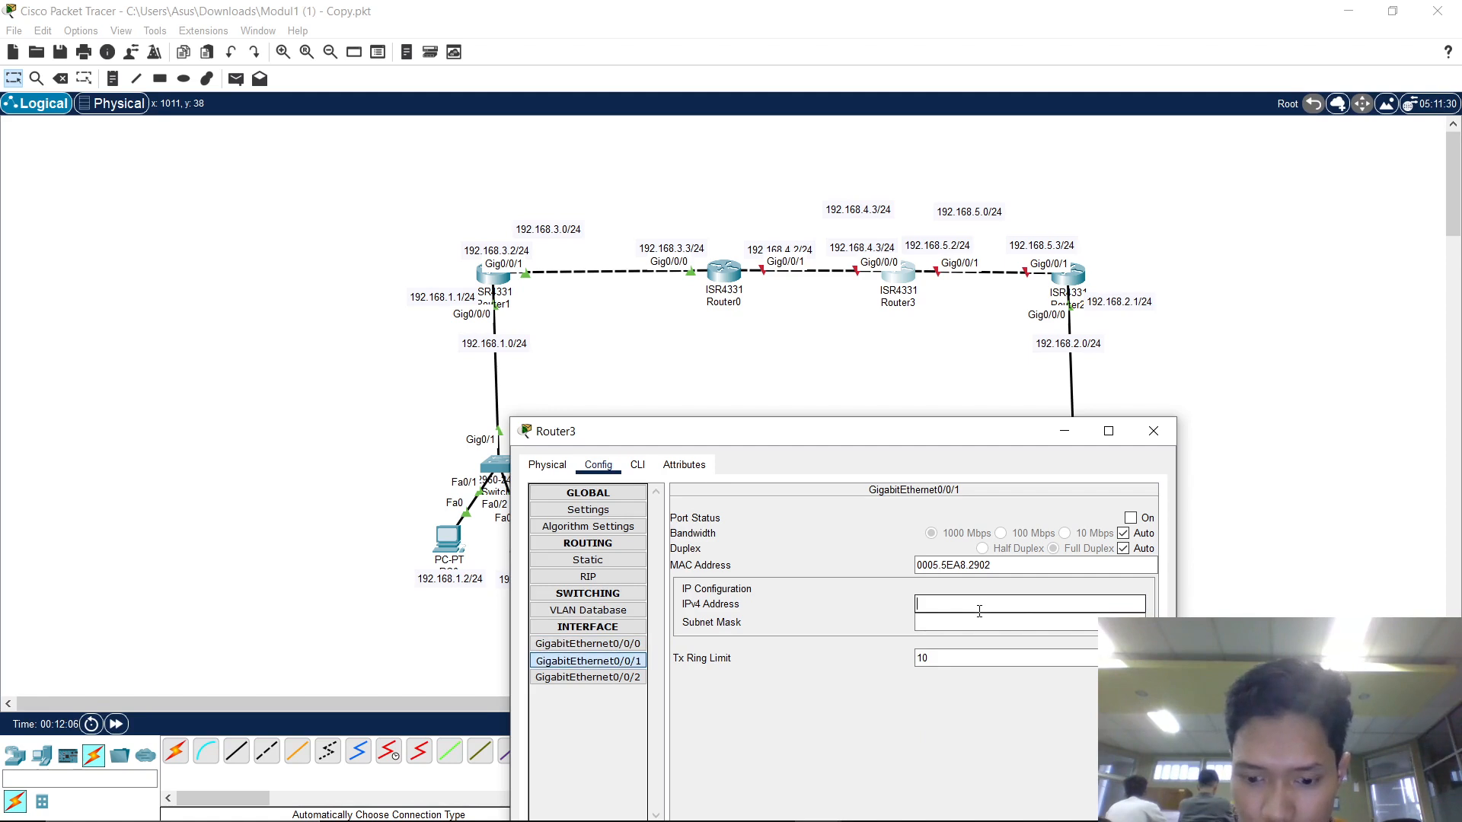
type("192.168.5.2")
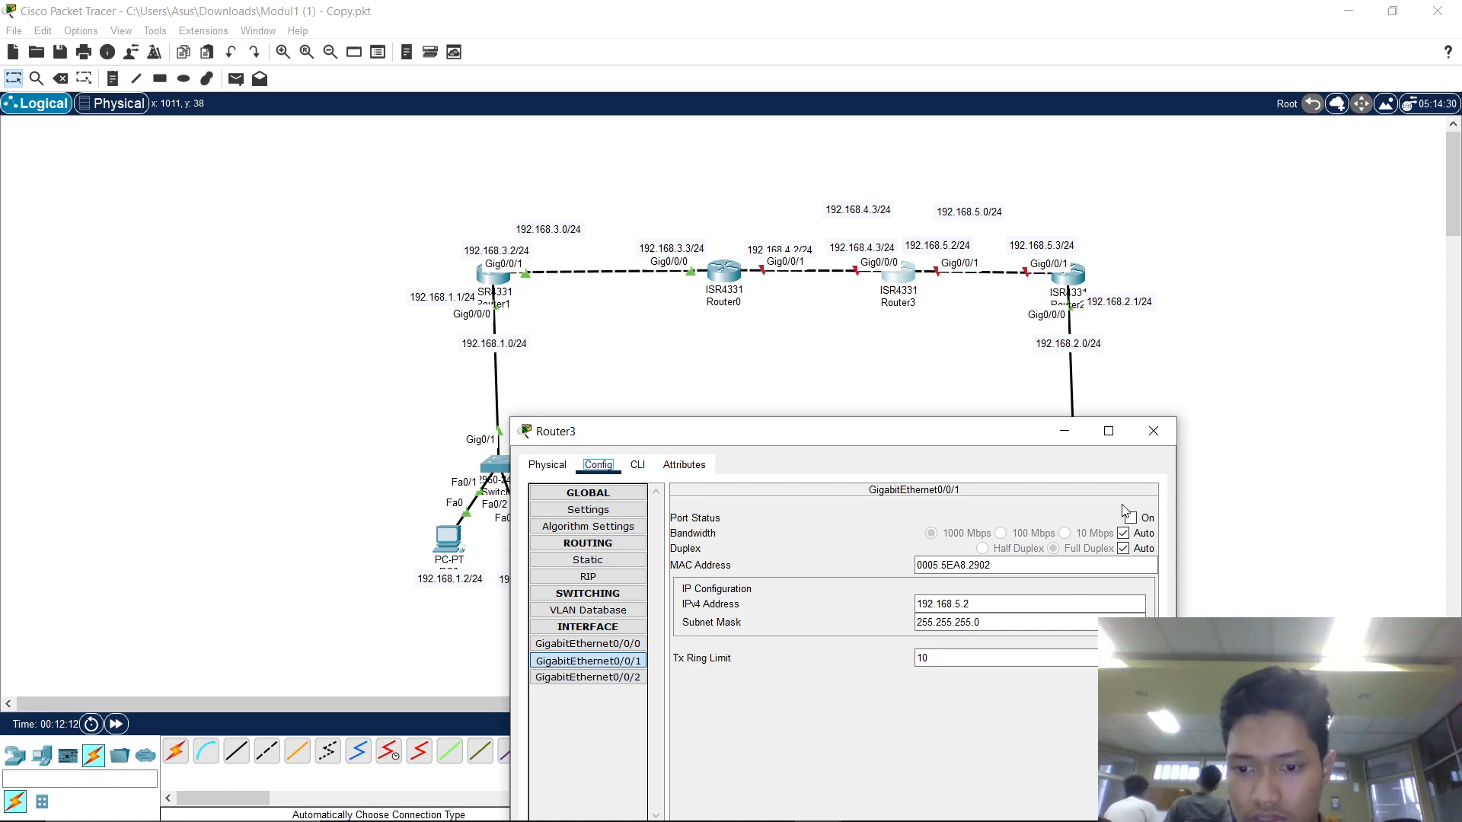
Turn on Router3's GigabitEthernet0/0/1 and GigabitEthernet0/0/0 ports and close its configuration.
left_click(601, 644)
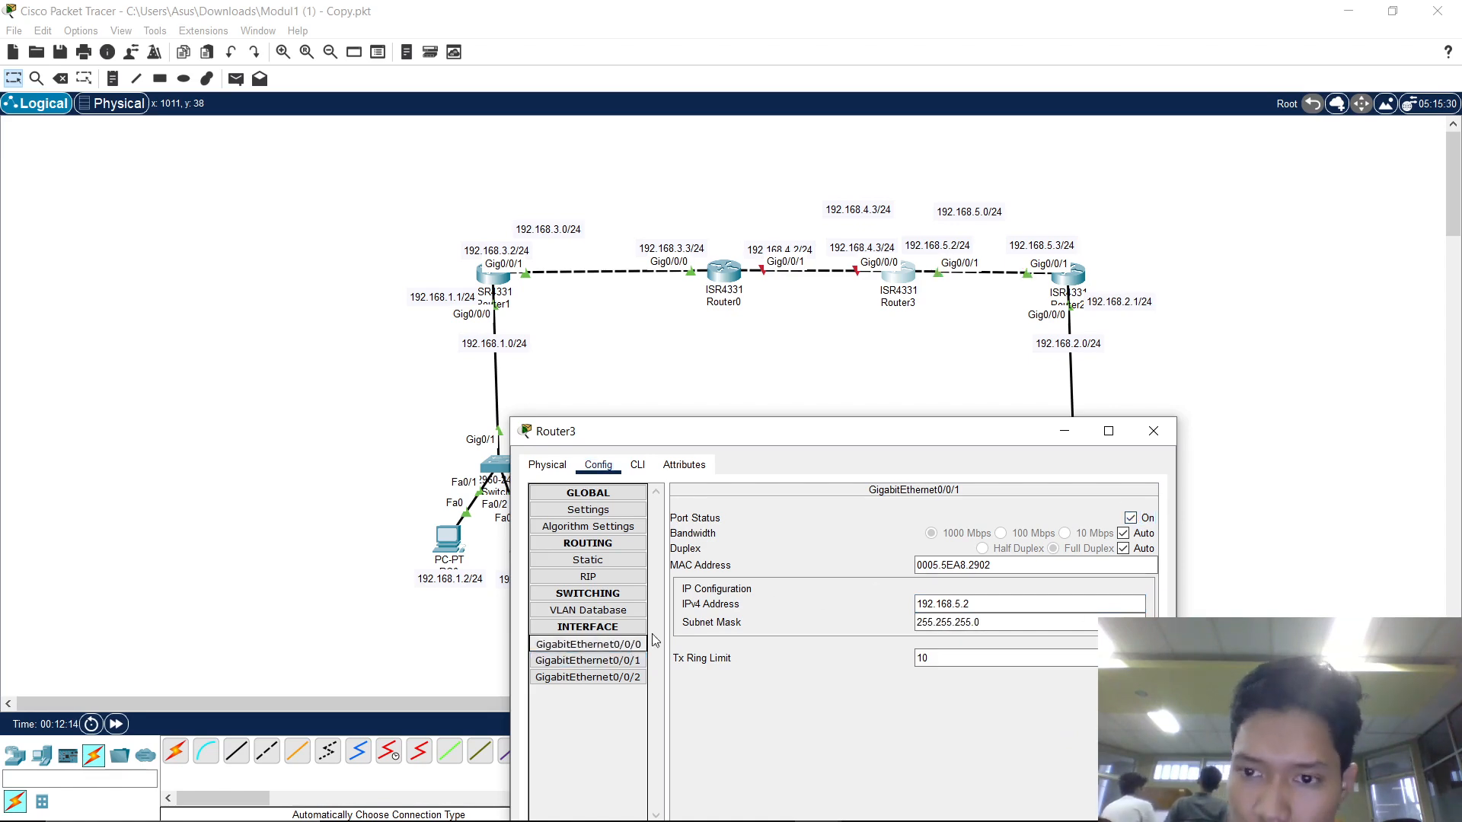
left_click(1131, 518)
left_click_drag(1024, 419, 1002, 274)
left_click(1132, 286)
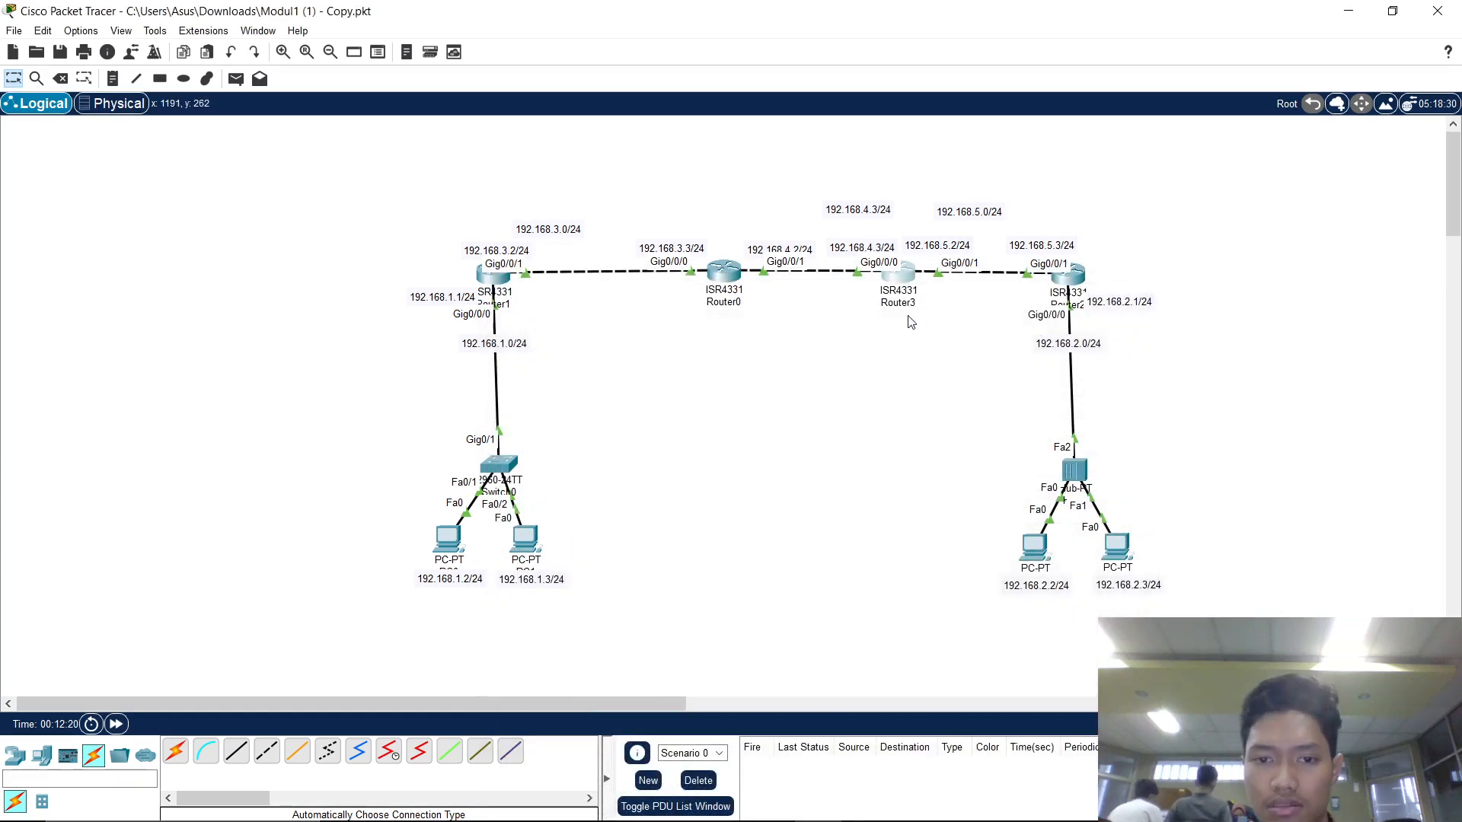
Reposition the 192.168.3.0/24 label above the Router1–Router0 link and the 192.168.4.3/24 label above the Router0–Router3 link.
left_click_drag(564, 229, 609, 207)
left_click_drag(840, 219, 800, 215)
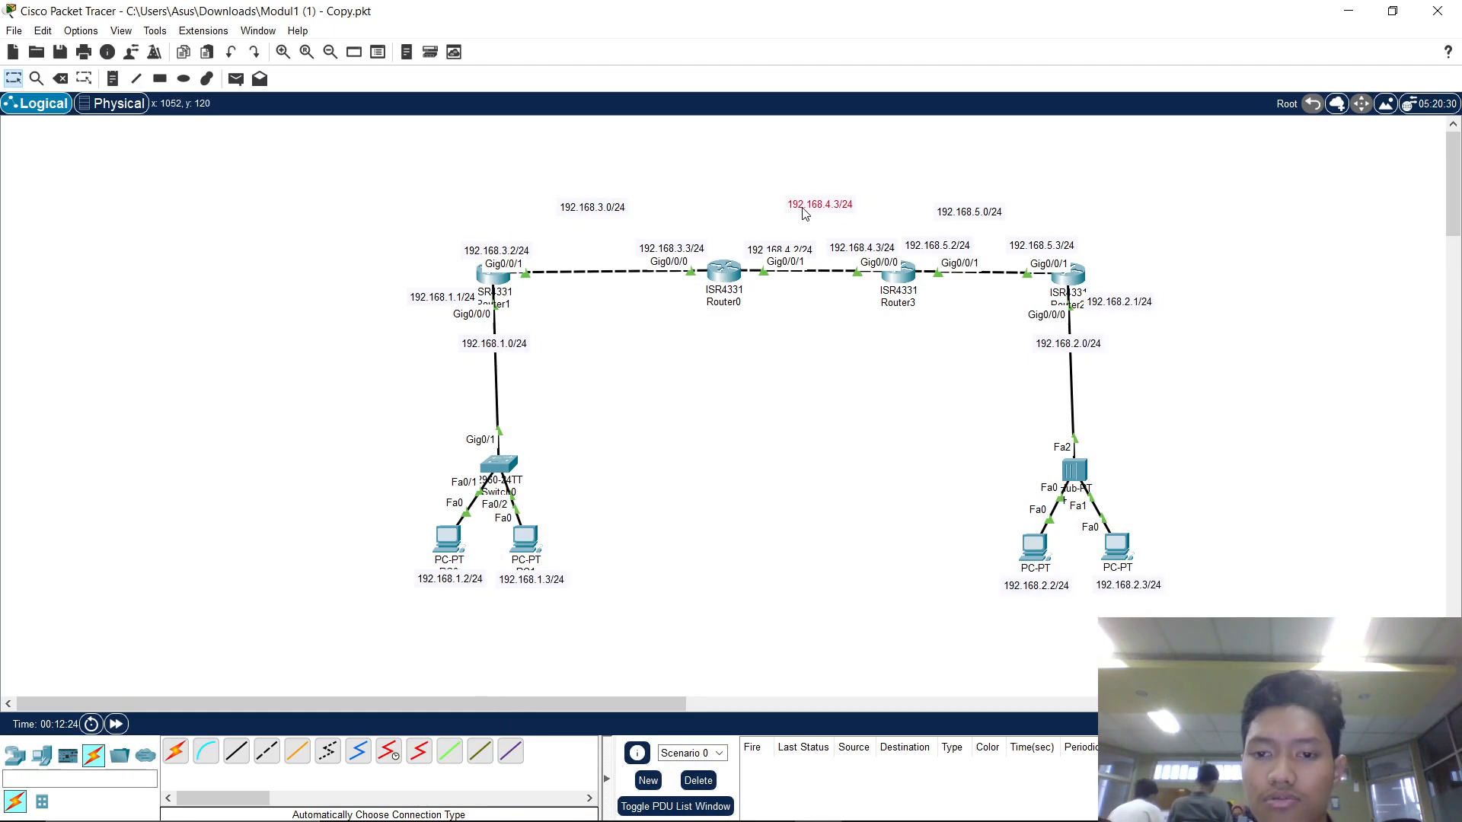
left_click(923, 418)
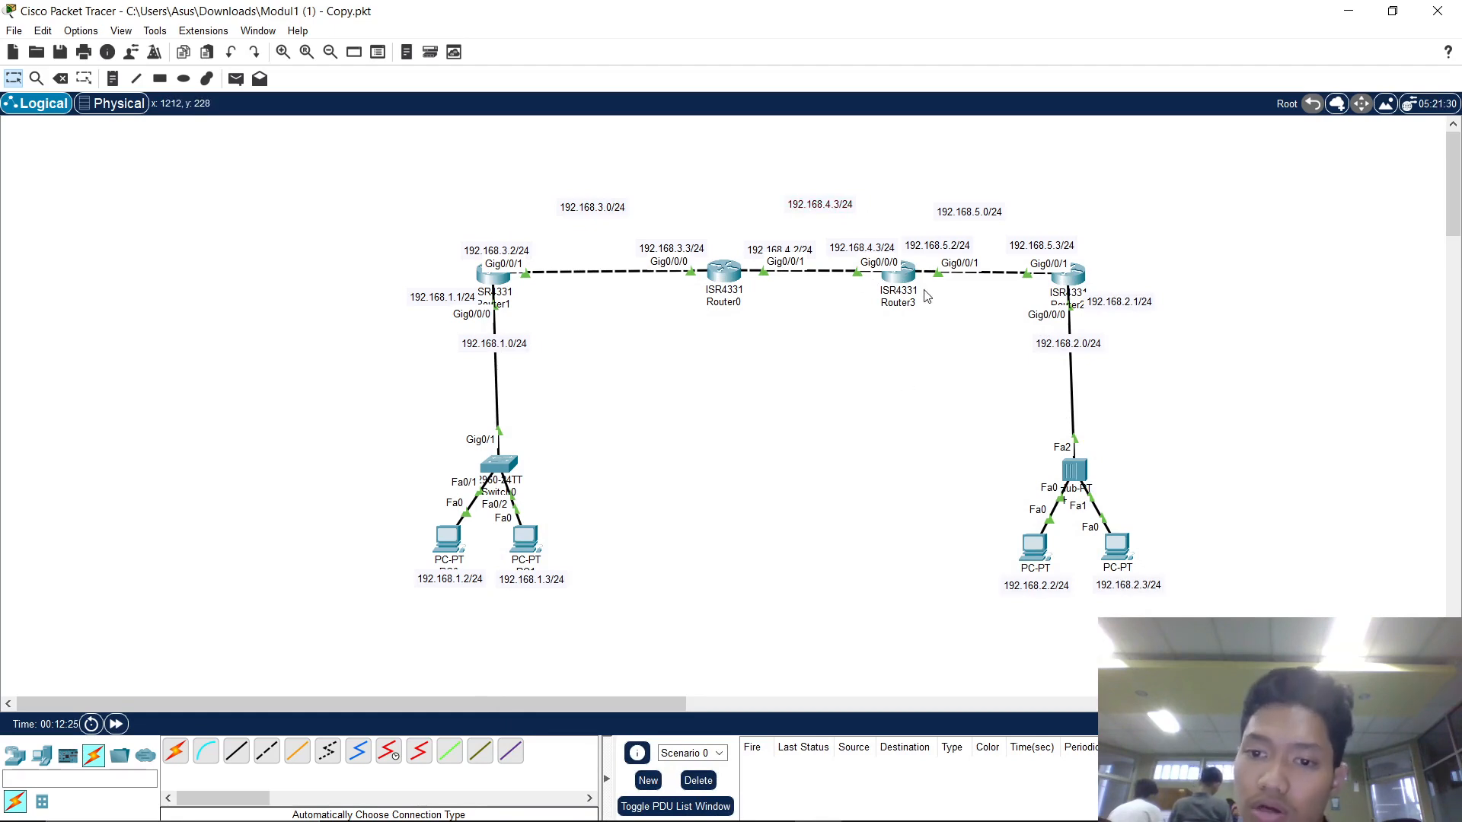
Review Router0's static routes against the extended topology and close the router windows.
left_click(724, 276)
left_click(623, 289)
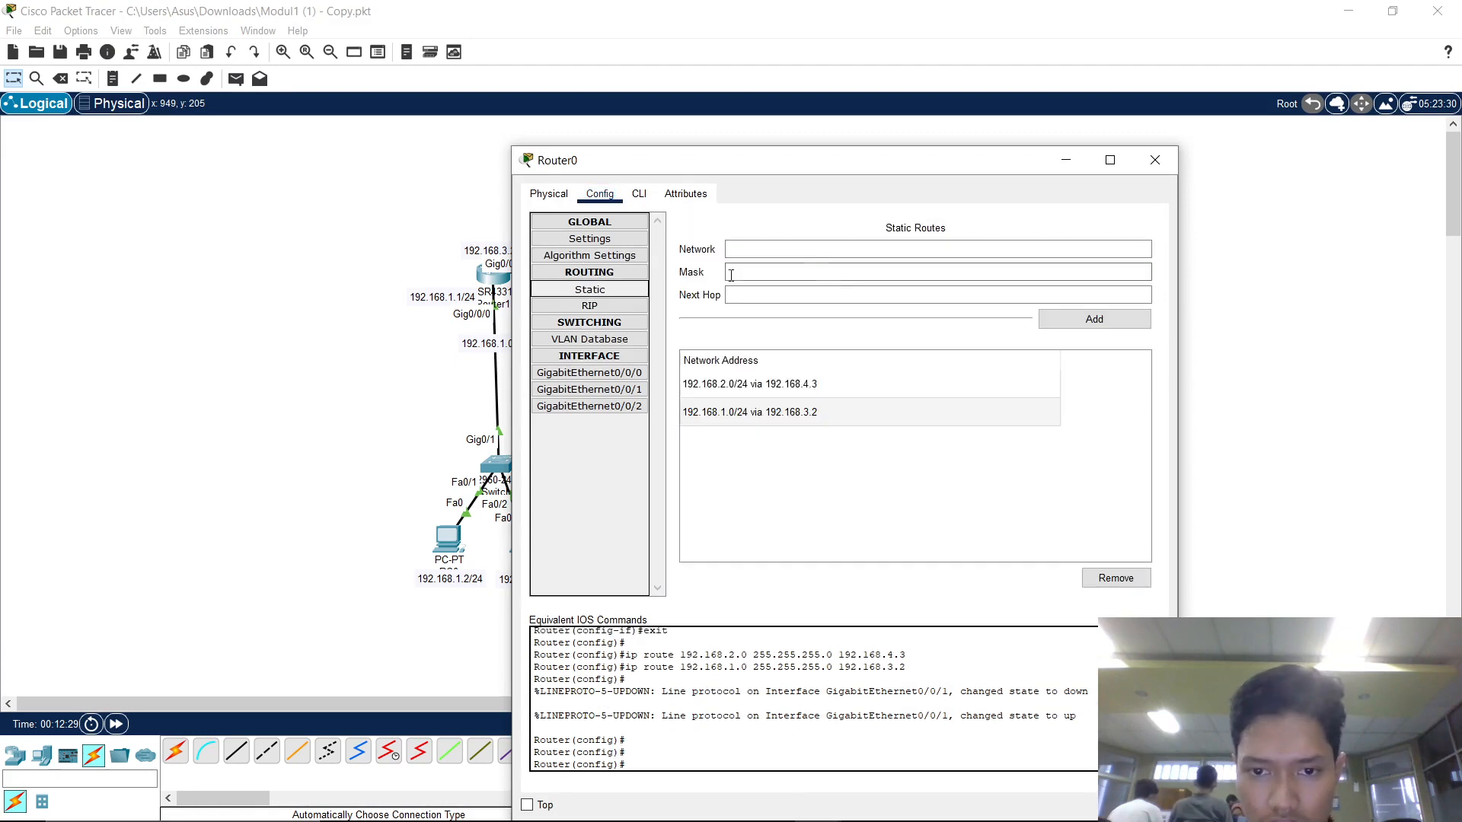
left_click_drag(906, 163, 932, 399)
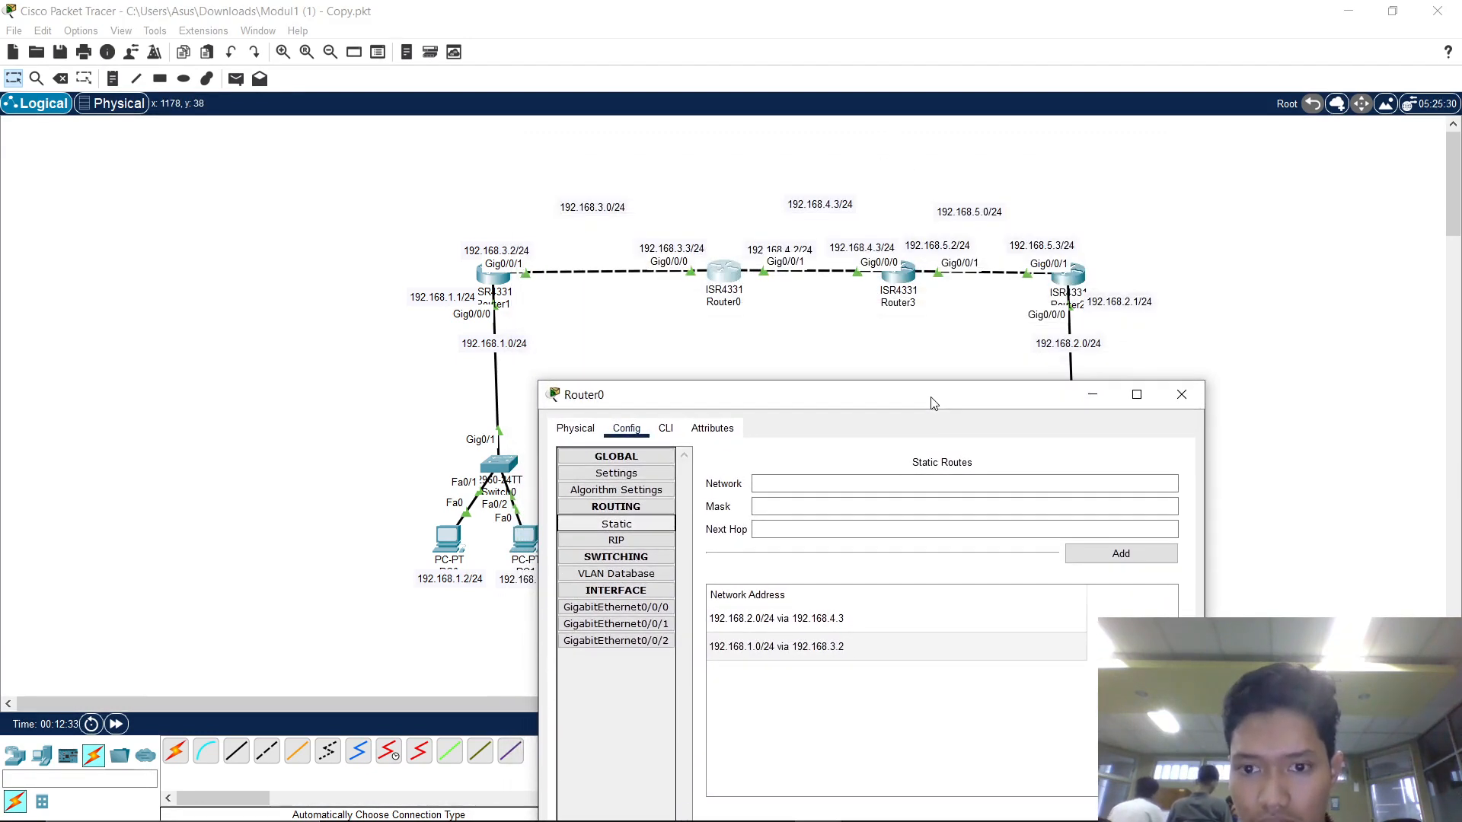
left_click(1181, 395)
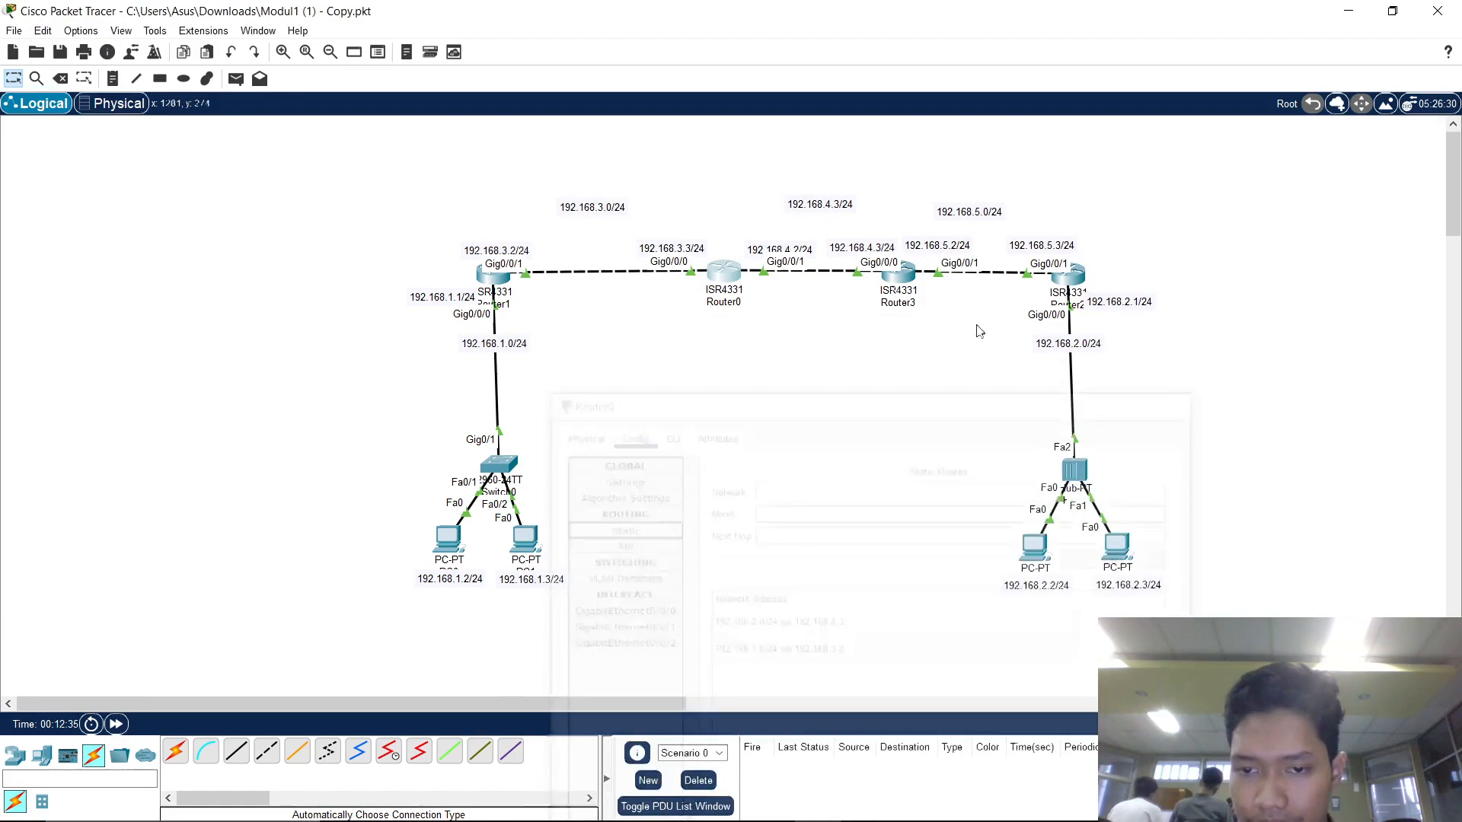
left_click(898, 274)
left_click(1154, 160)
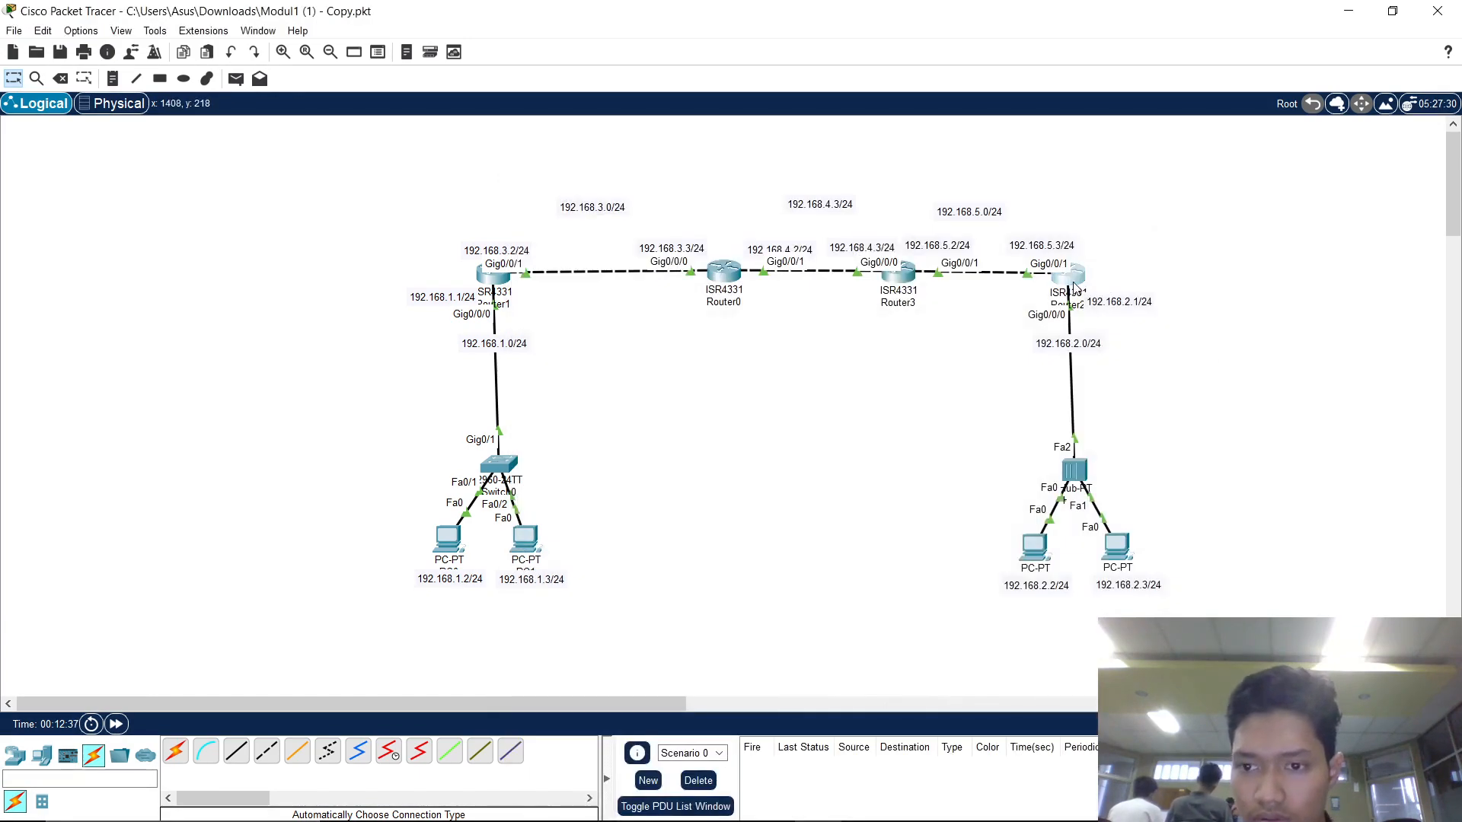
Set Router2's GigabitEthernet0/0/1 IPv4 address to 192.168.5.3 and close its configuration.
left_click(1070, 278)
left_click(621, 372)
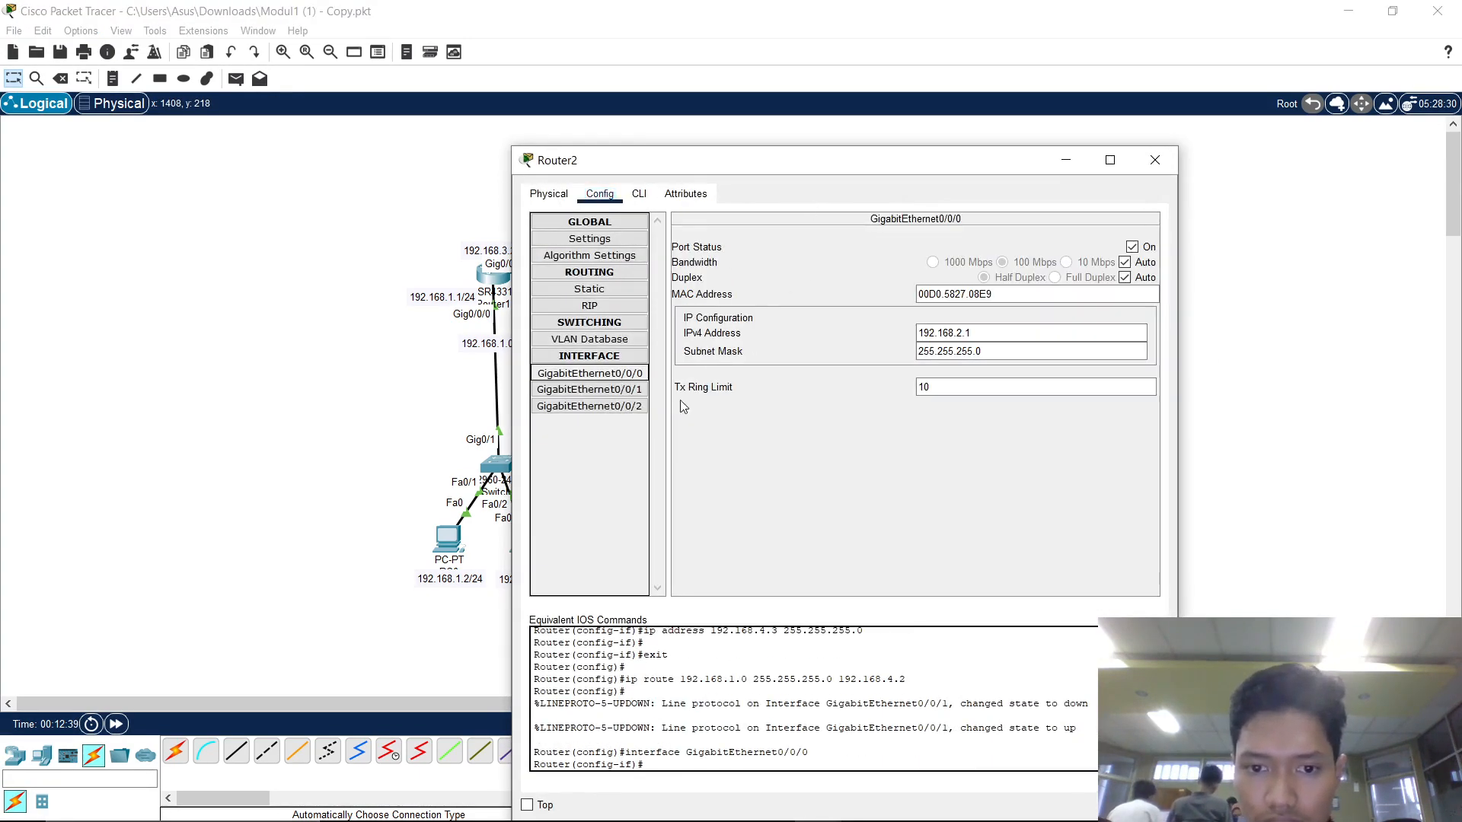
left_click(624, 391)
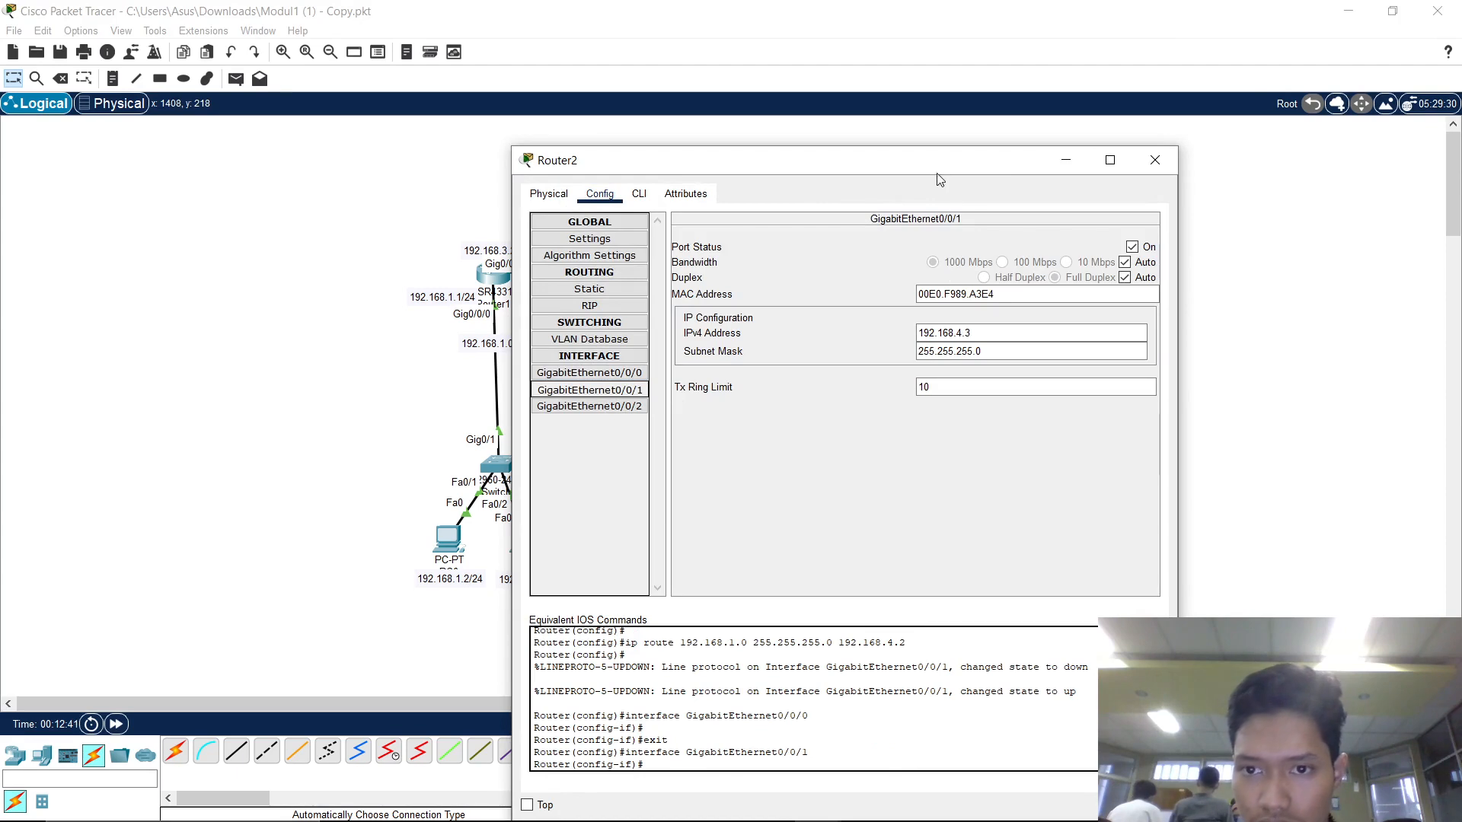
left_click_drag(940, 180, 954, 433)
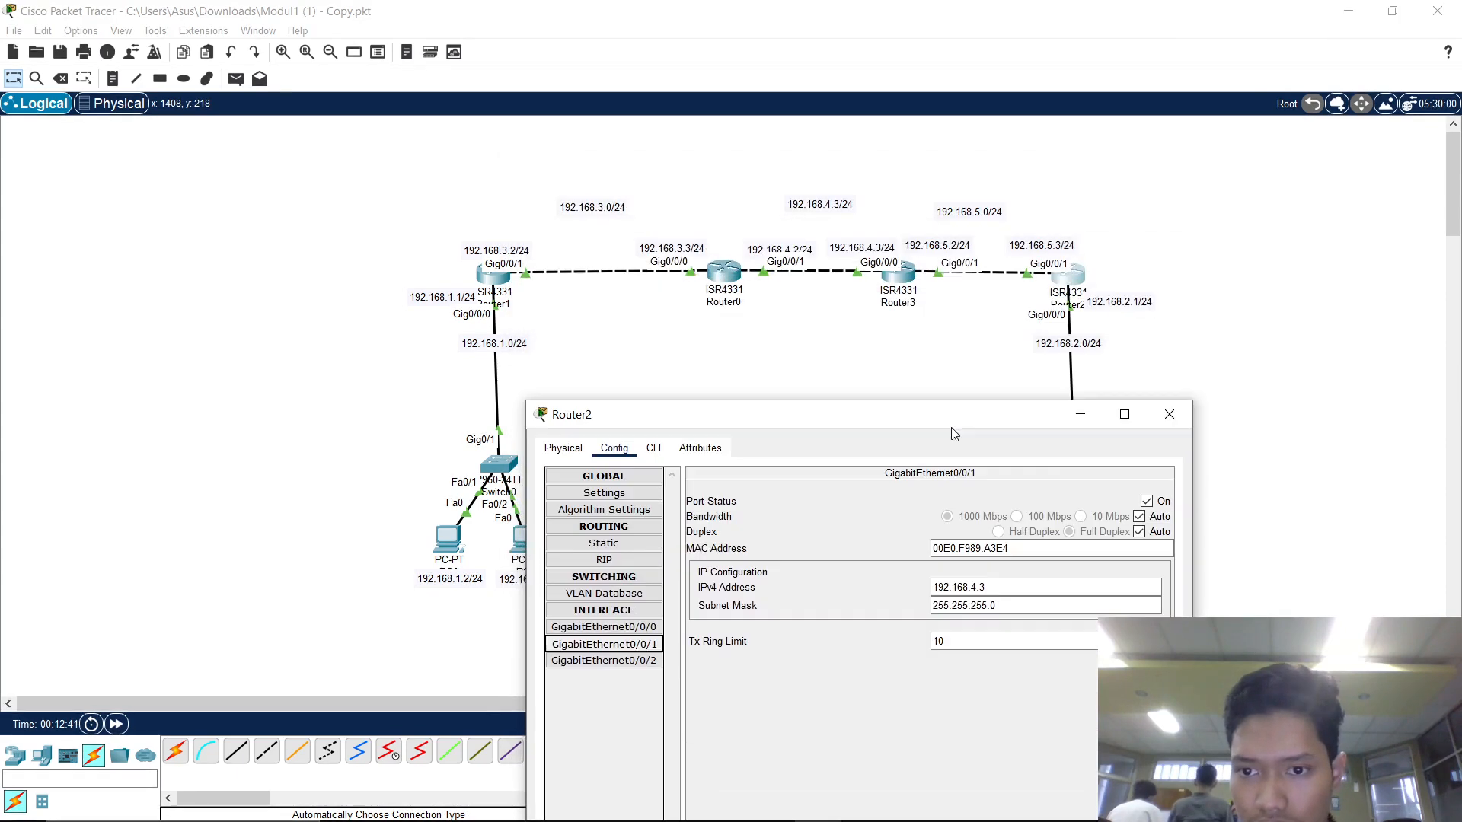
left_click(972, 587)
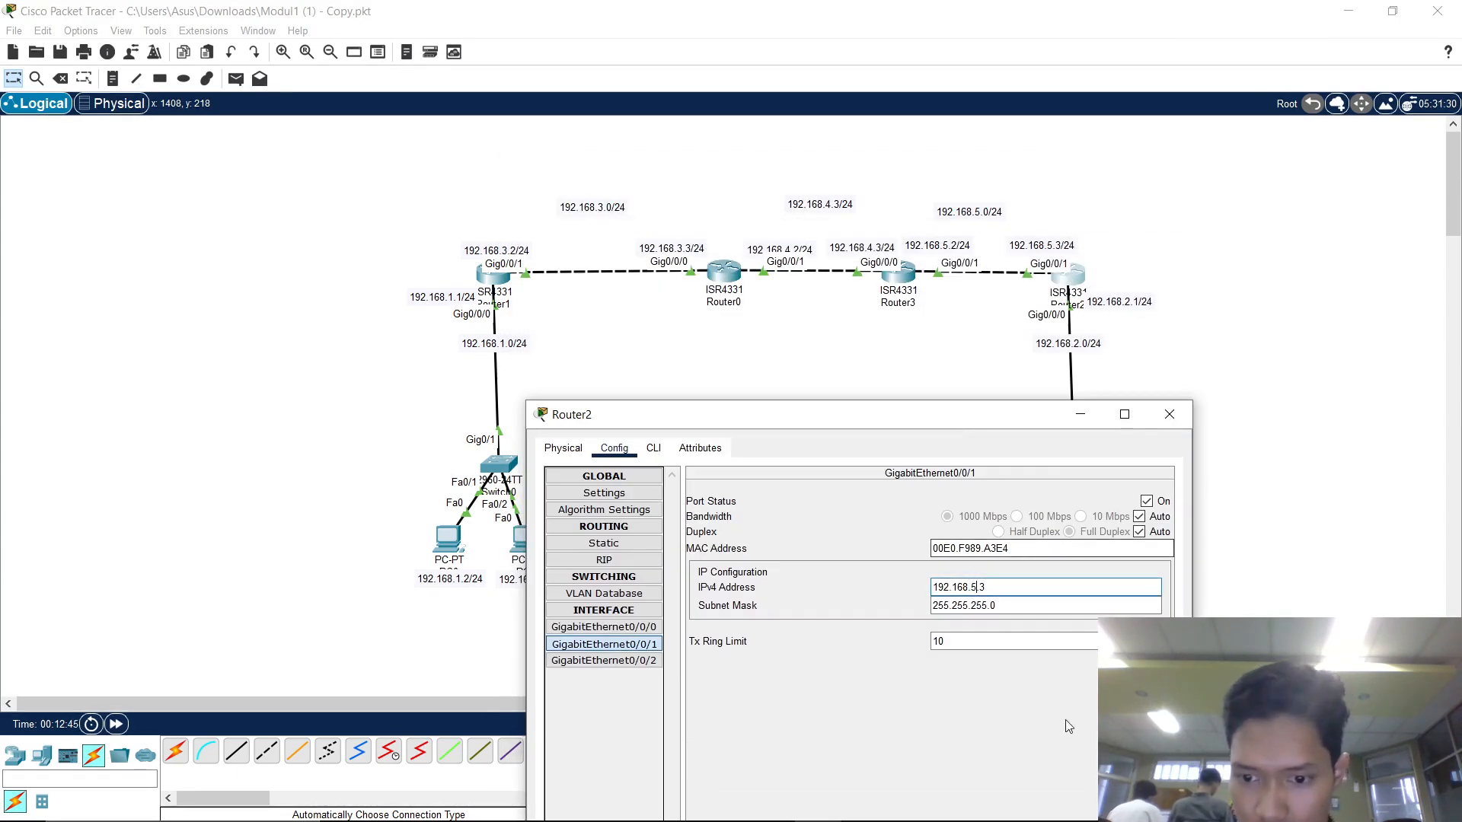
left_click(1169, 414)
Add a static route on Router3 to network 192.168.2.0, mask 255.255.255.0, with next hop 192.168.5.3.
left_click(903, 273)
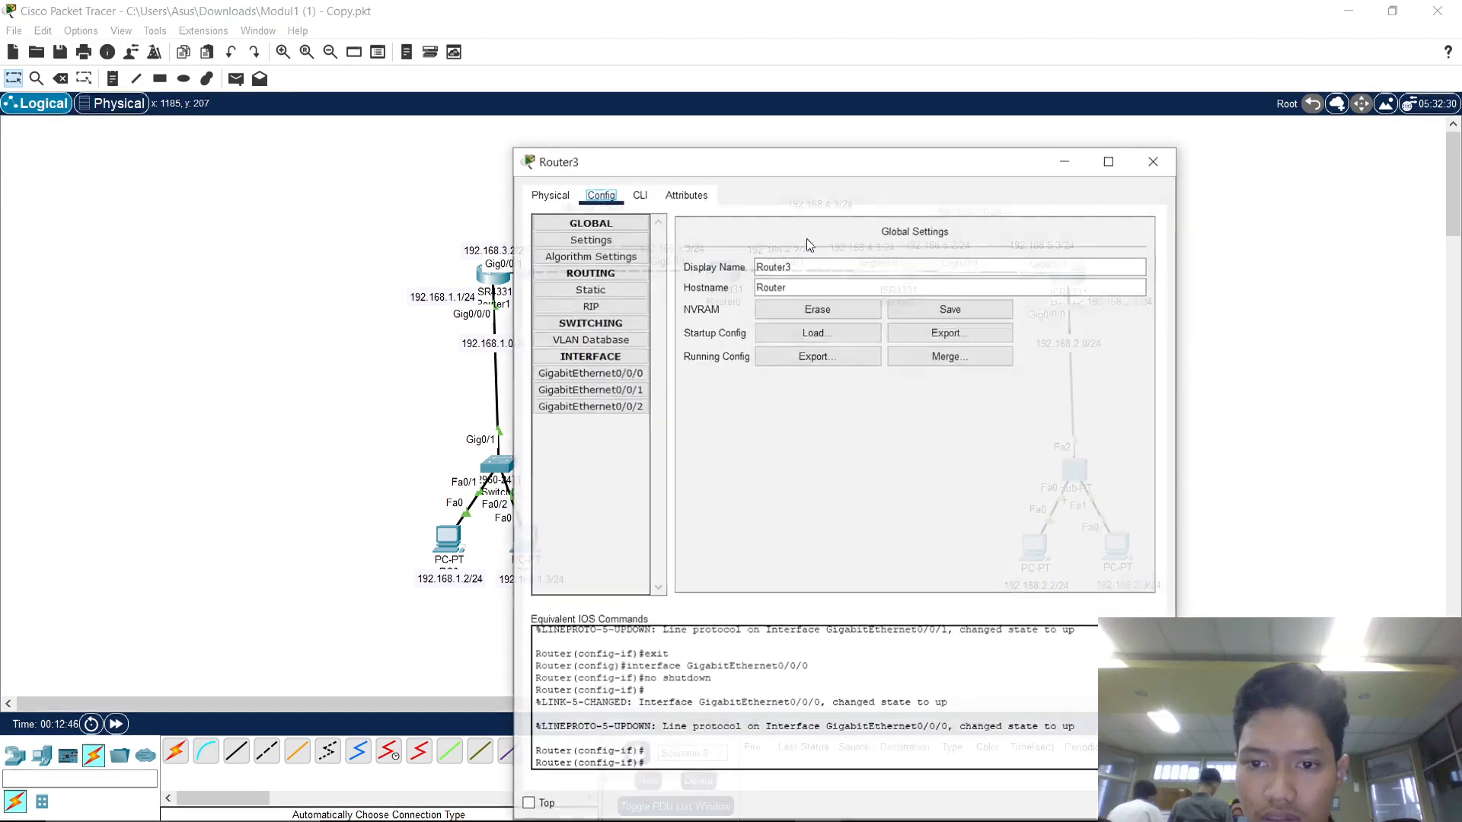
left_click(589, 290)
left_click_drag(720, 174, 697, 507)
left_click(759, 580)
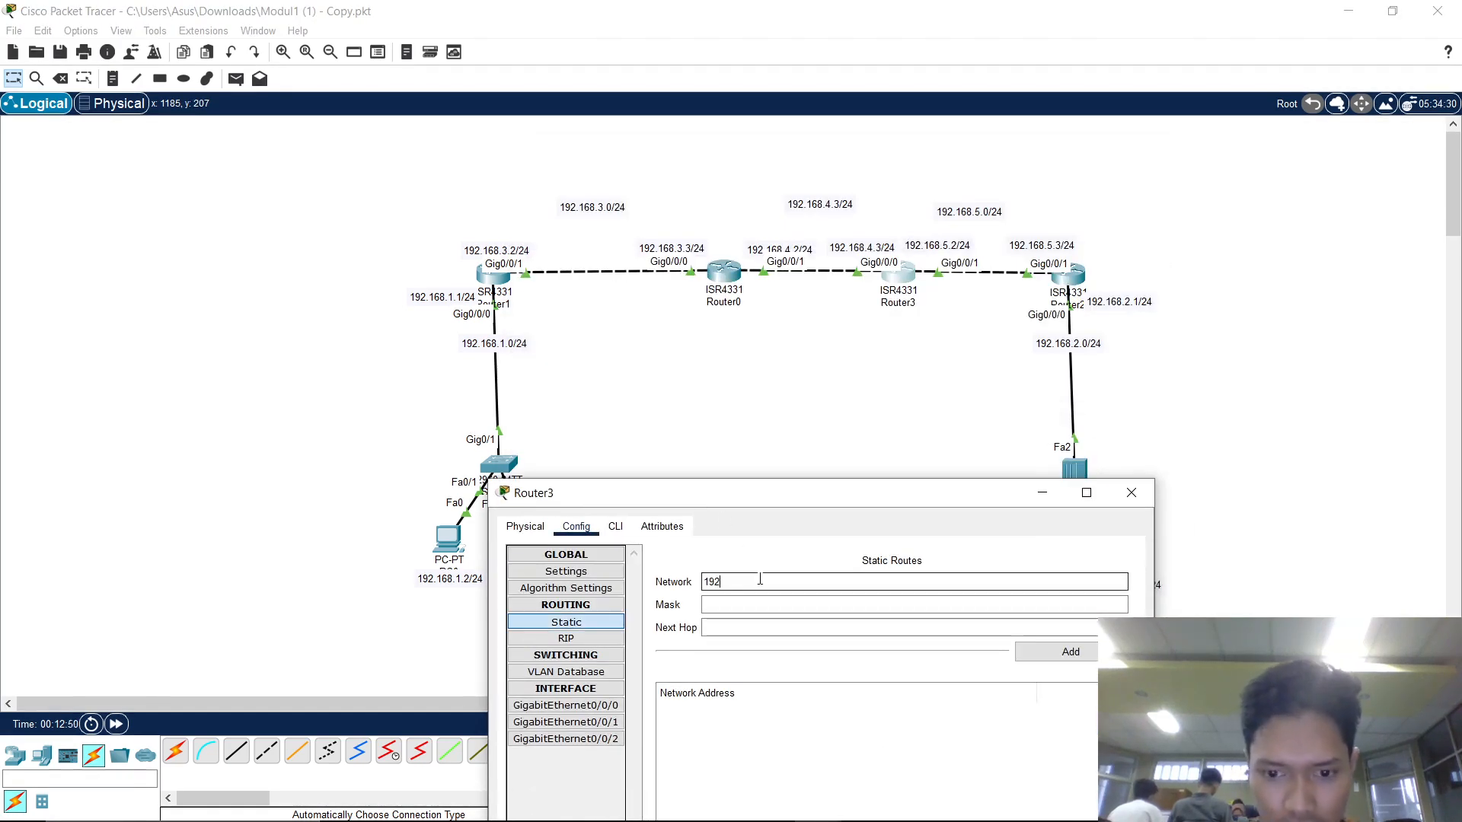
type("192.168.")
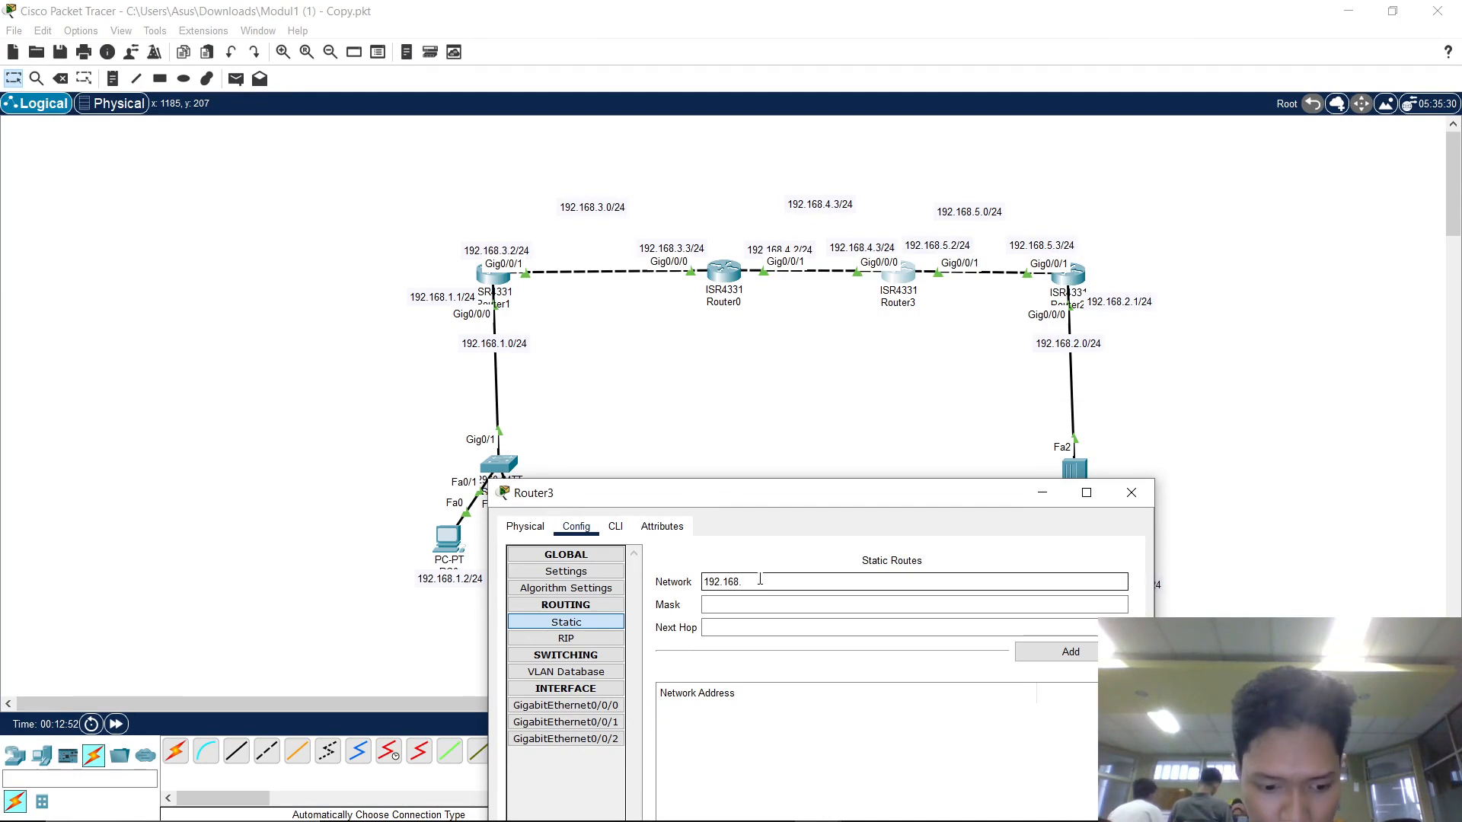
type("2.0")
left_click(781, 604)
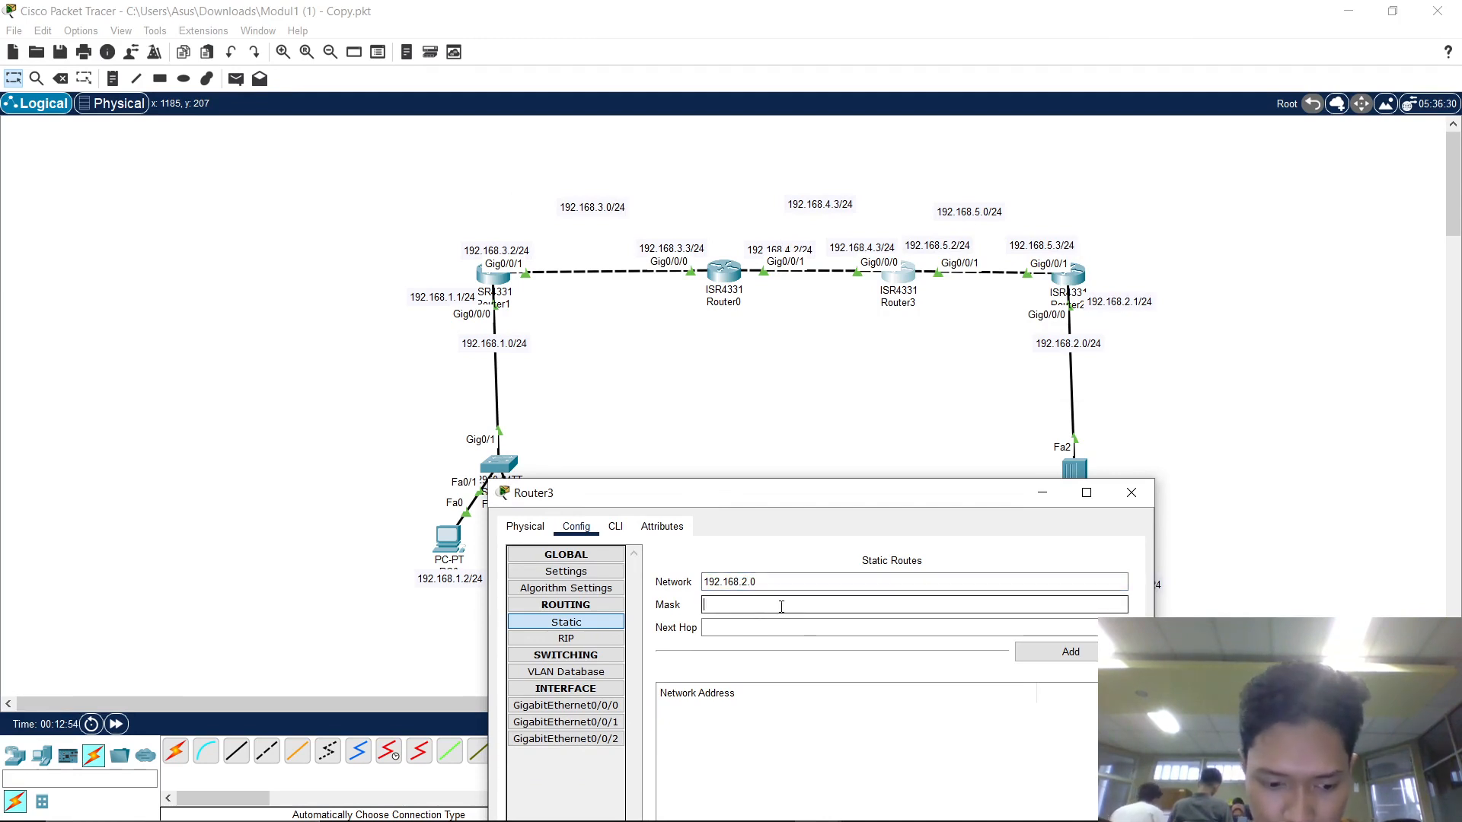
type("255.255.255.0")
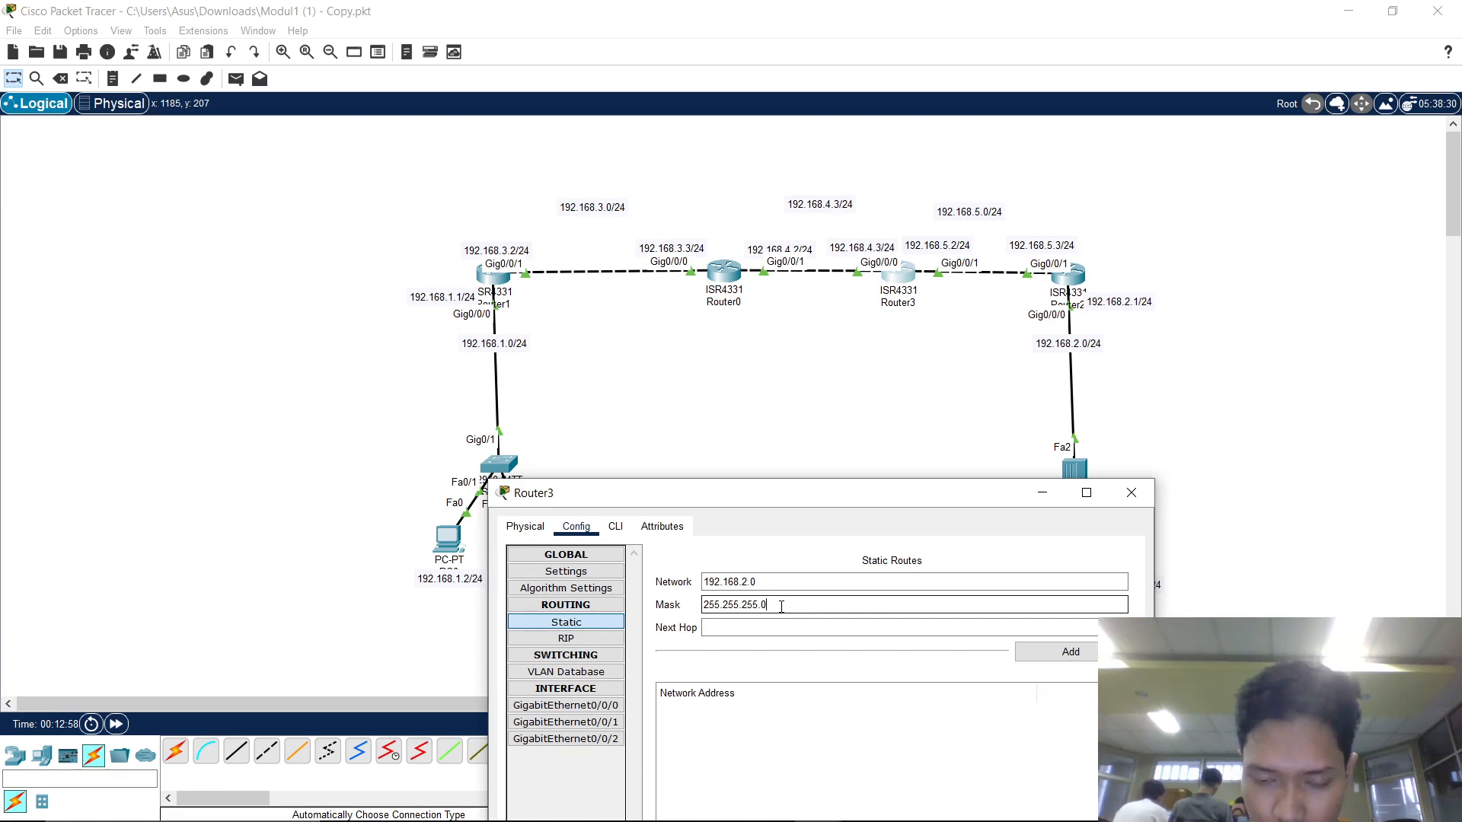
left_click(807, 628)
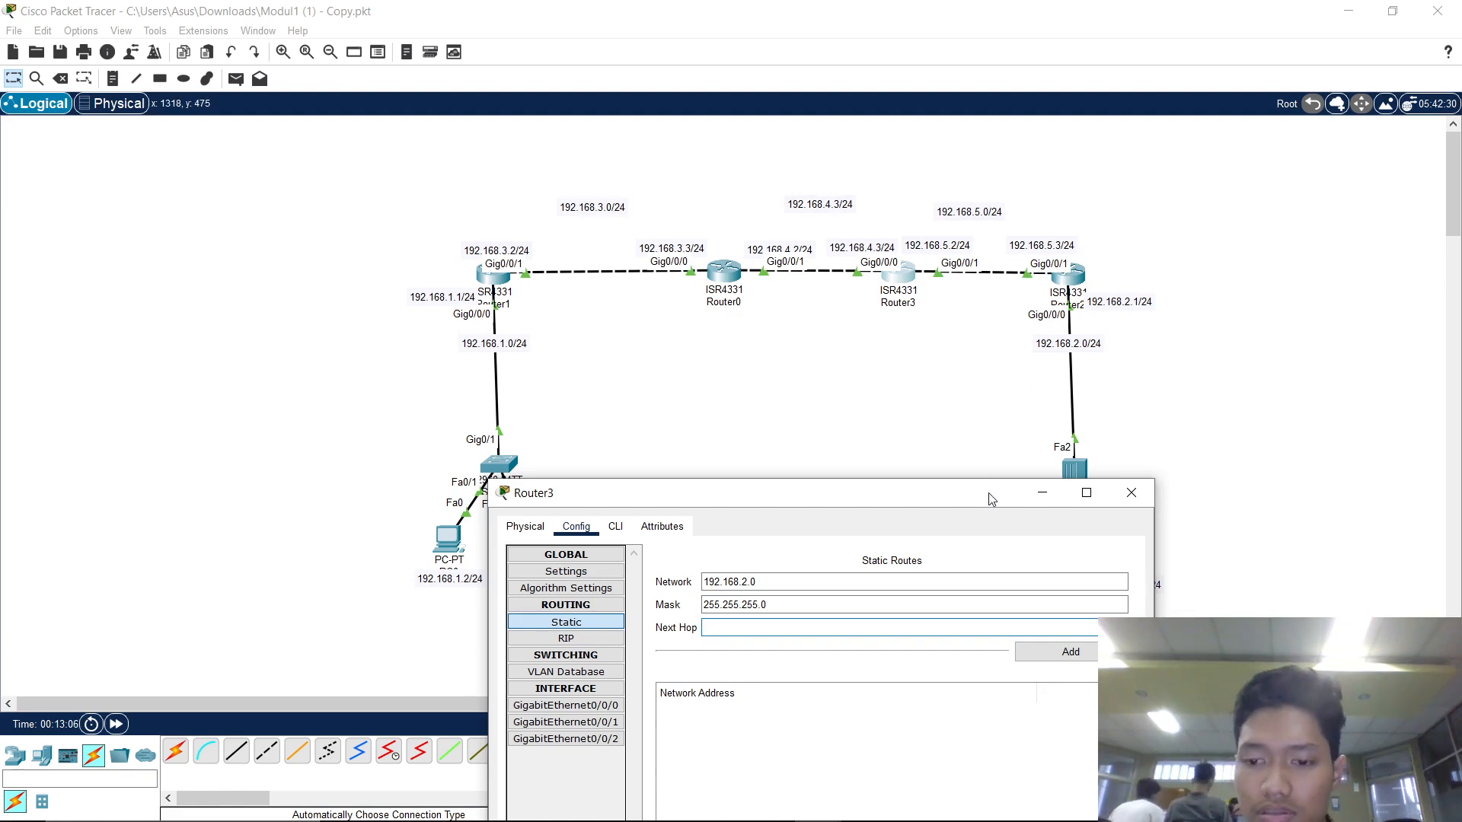
left_click_drag(868, 500, 891, 440)
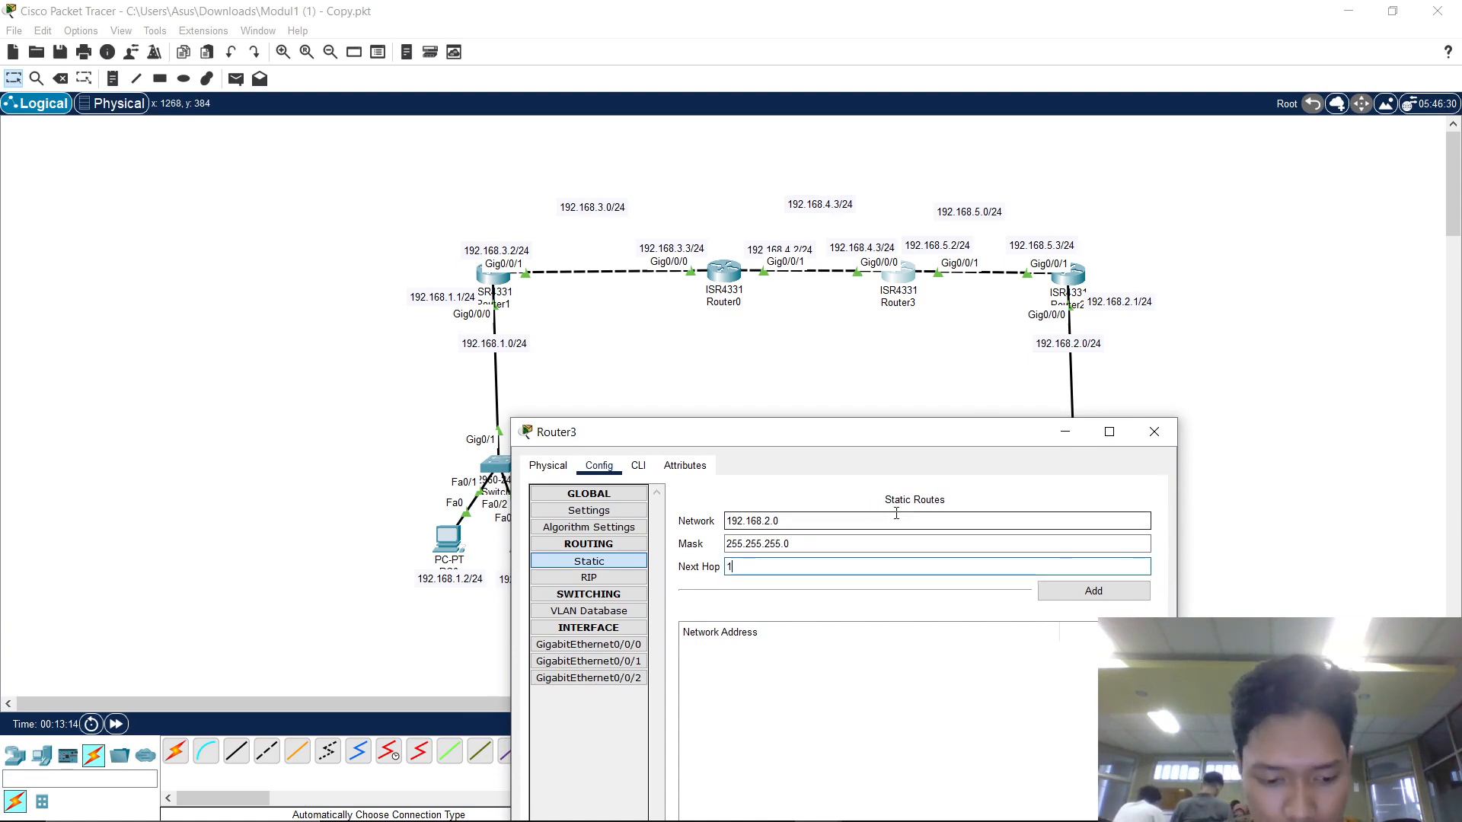
type("92.168.5.3")
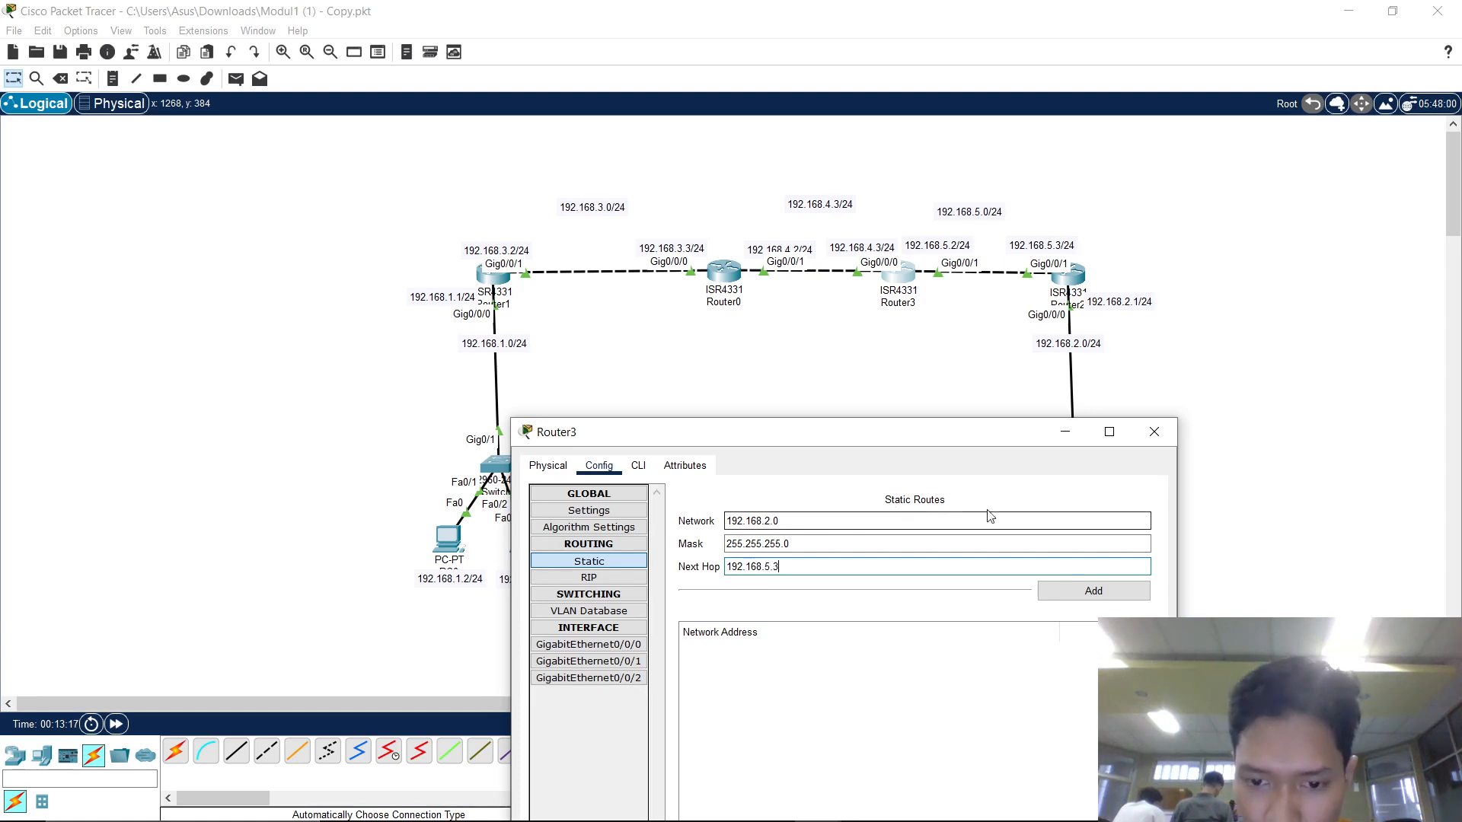
left_click(1093, 591)
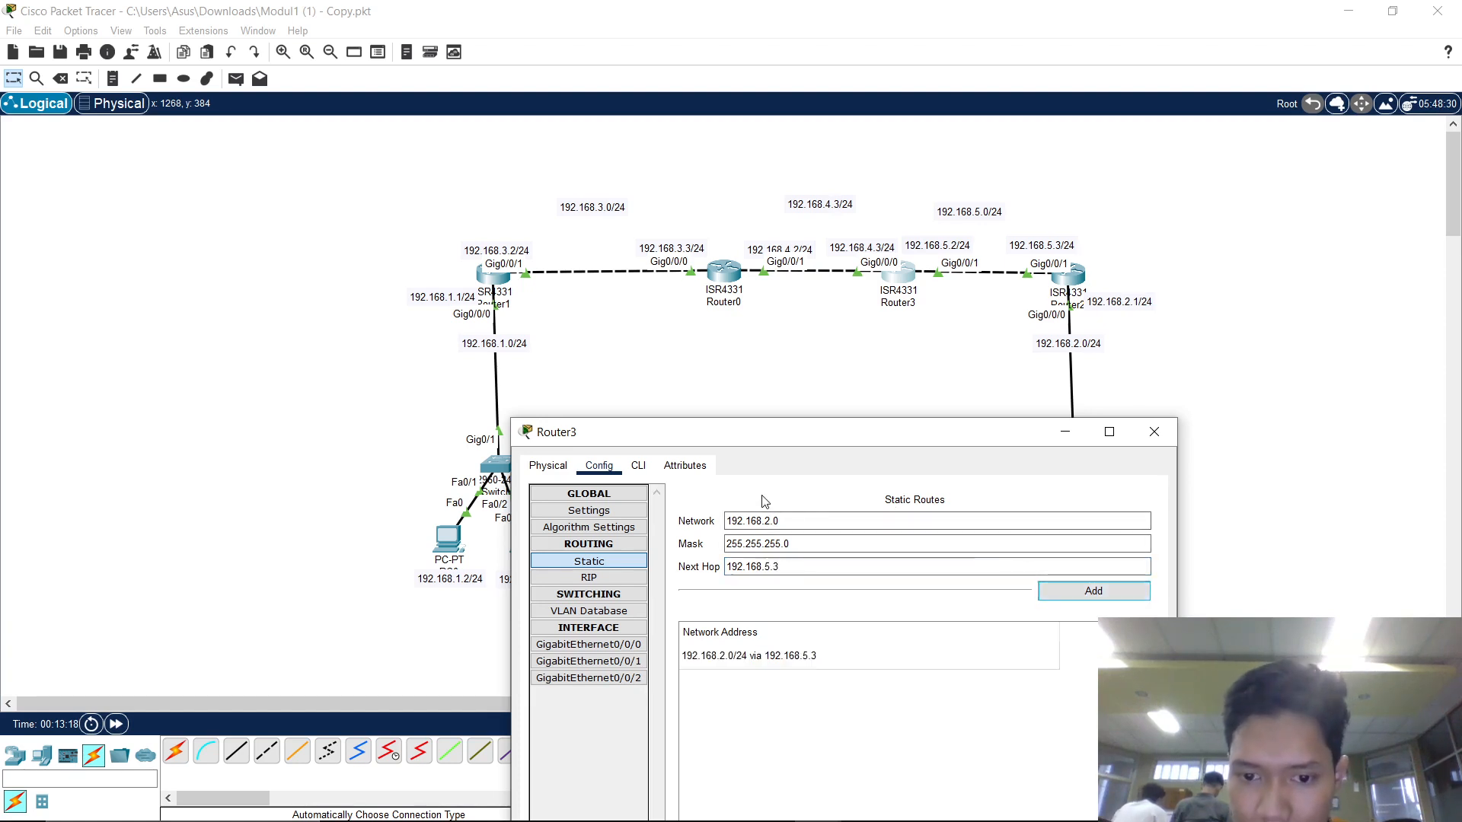
Add a static route on Router3 to network 192.168.1.0, mask 255.255.255.0, with next hop 192.168.4.2, and close its configuration.
left_click(772, 520)
key("BackSpace")
type("1")
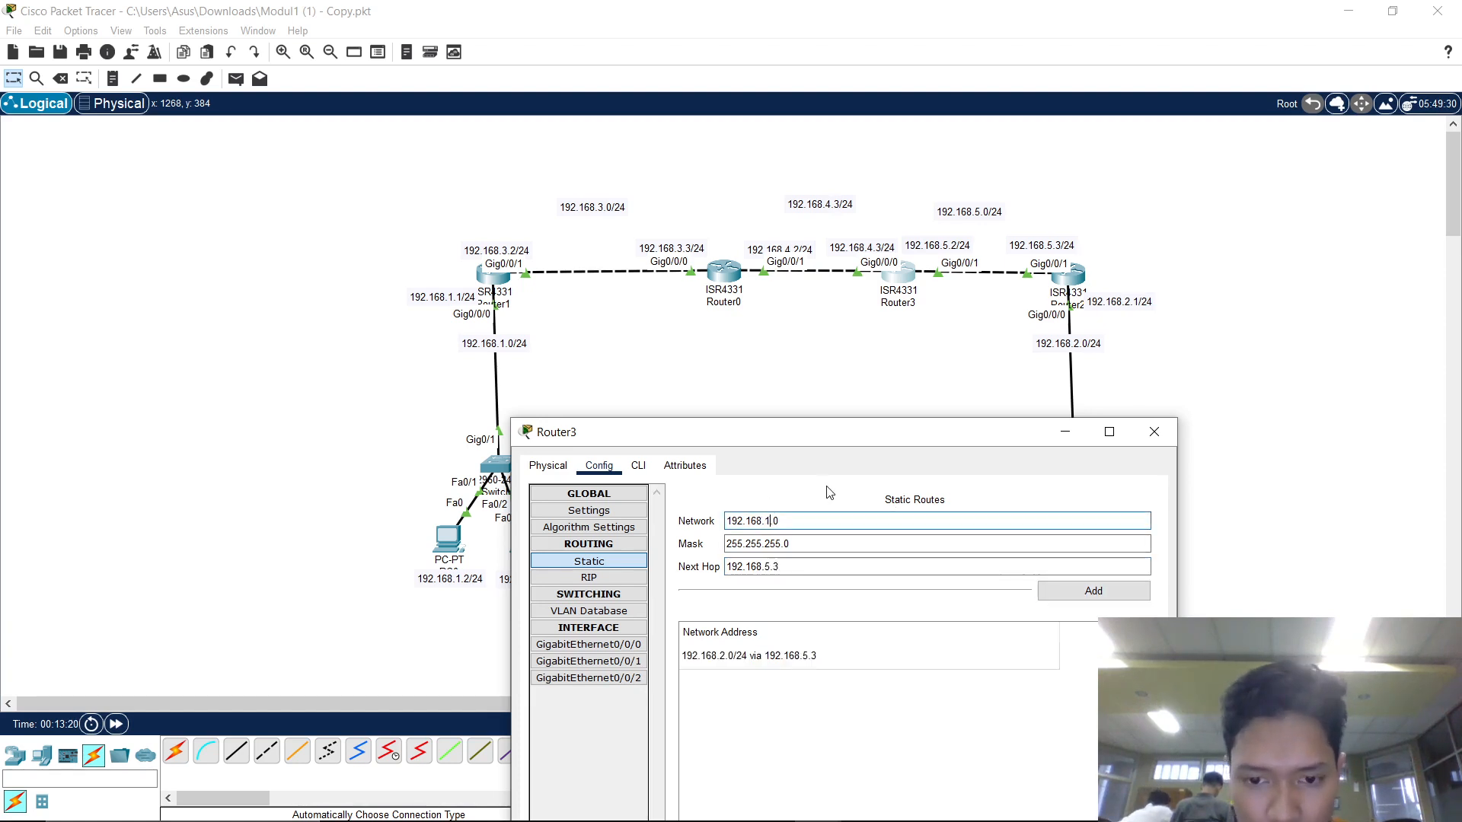
left_click_drag(844, 436, 891, 408)
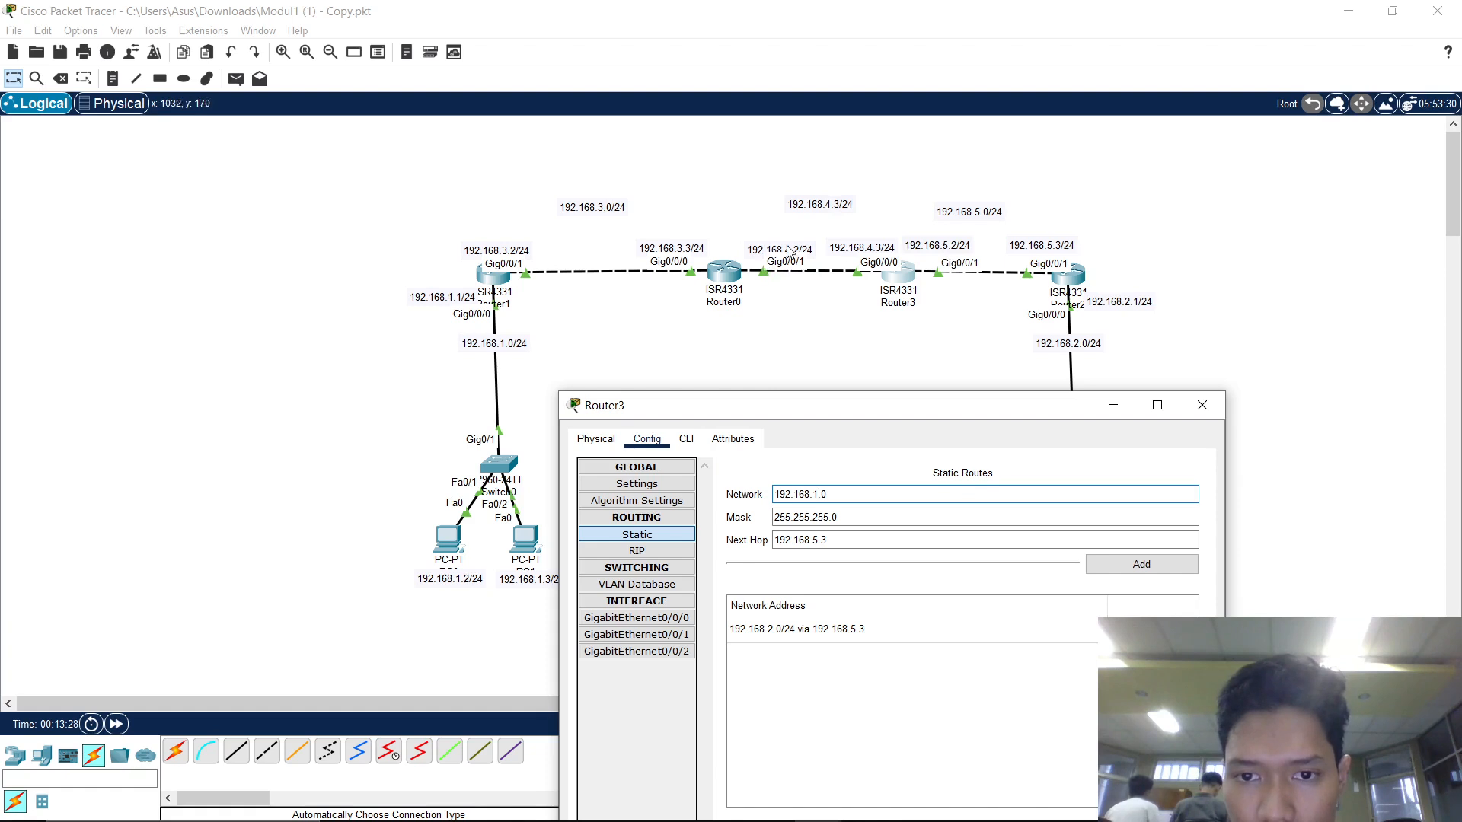
left_click(816, 538)
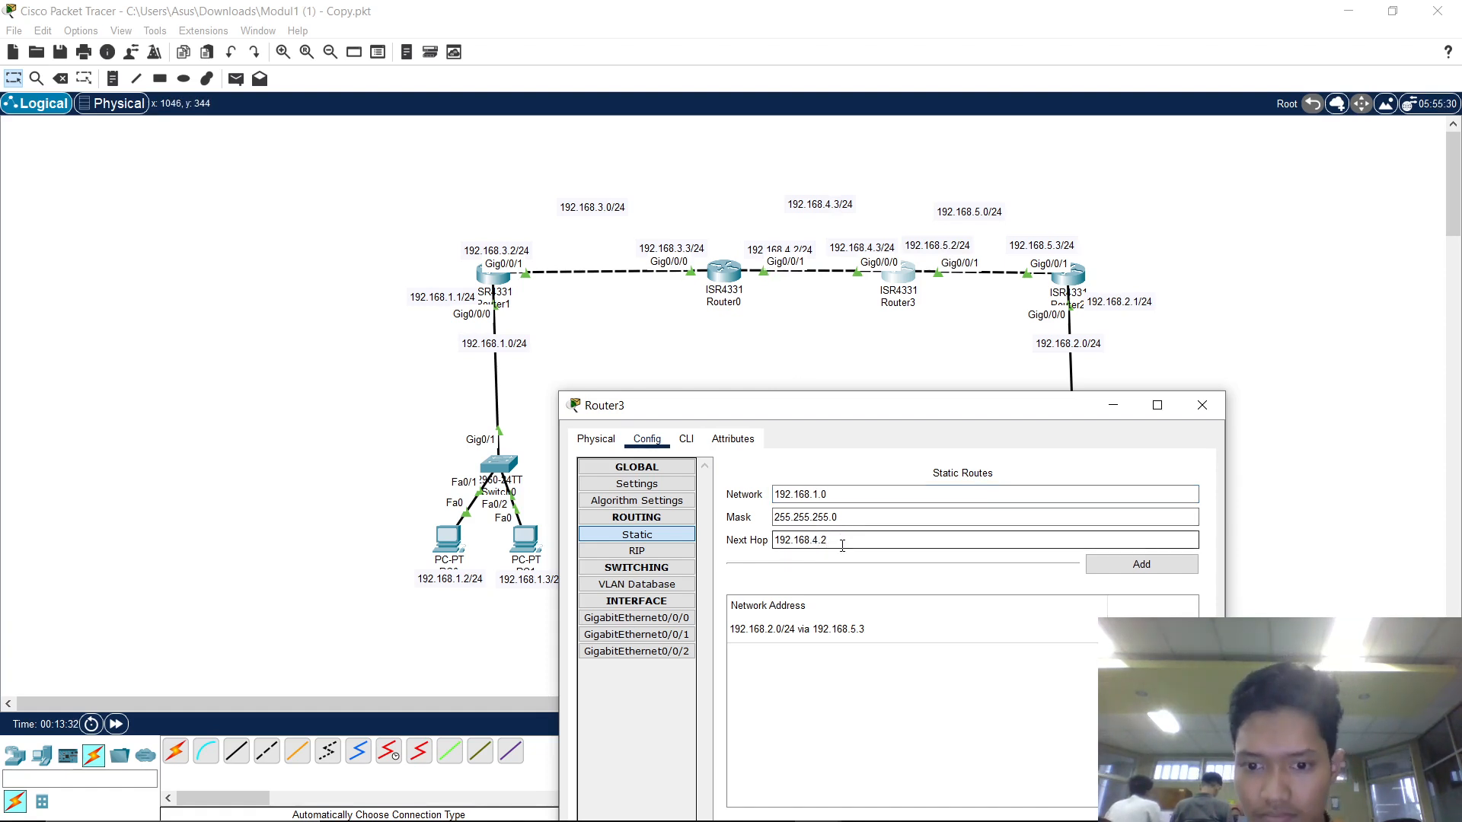
left_click(1094, 564)
left_click(1201, 406)
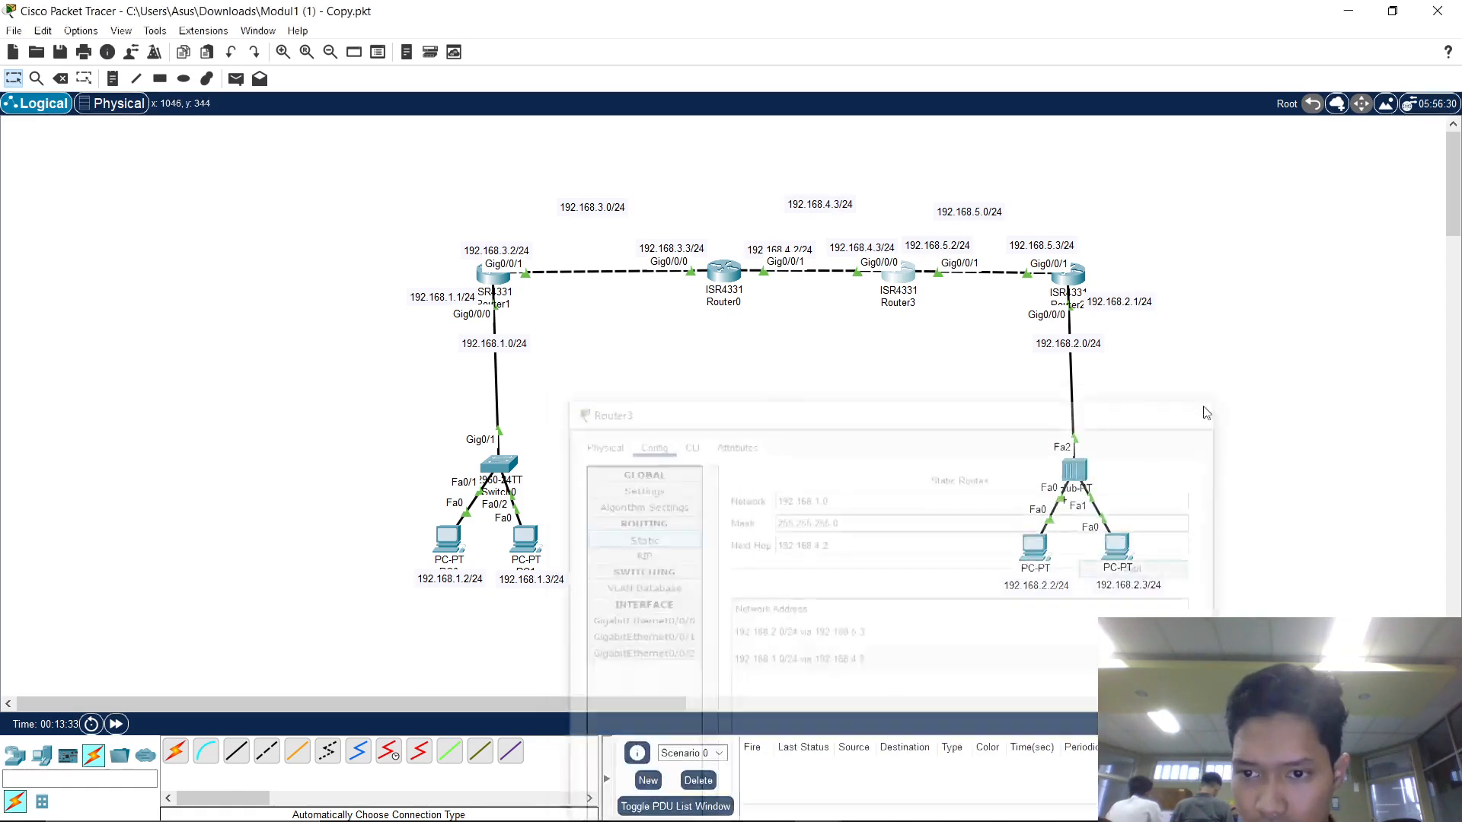
Remove Router2's existing static route to 192.168.1.0/24 via 192.168.4.2.
left_click(1068, 274)
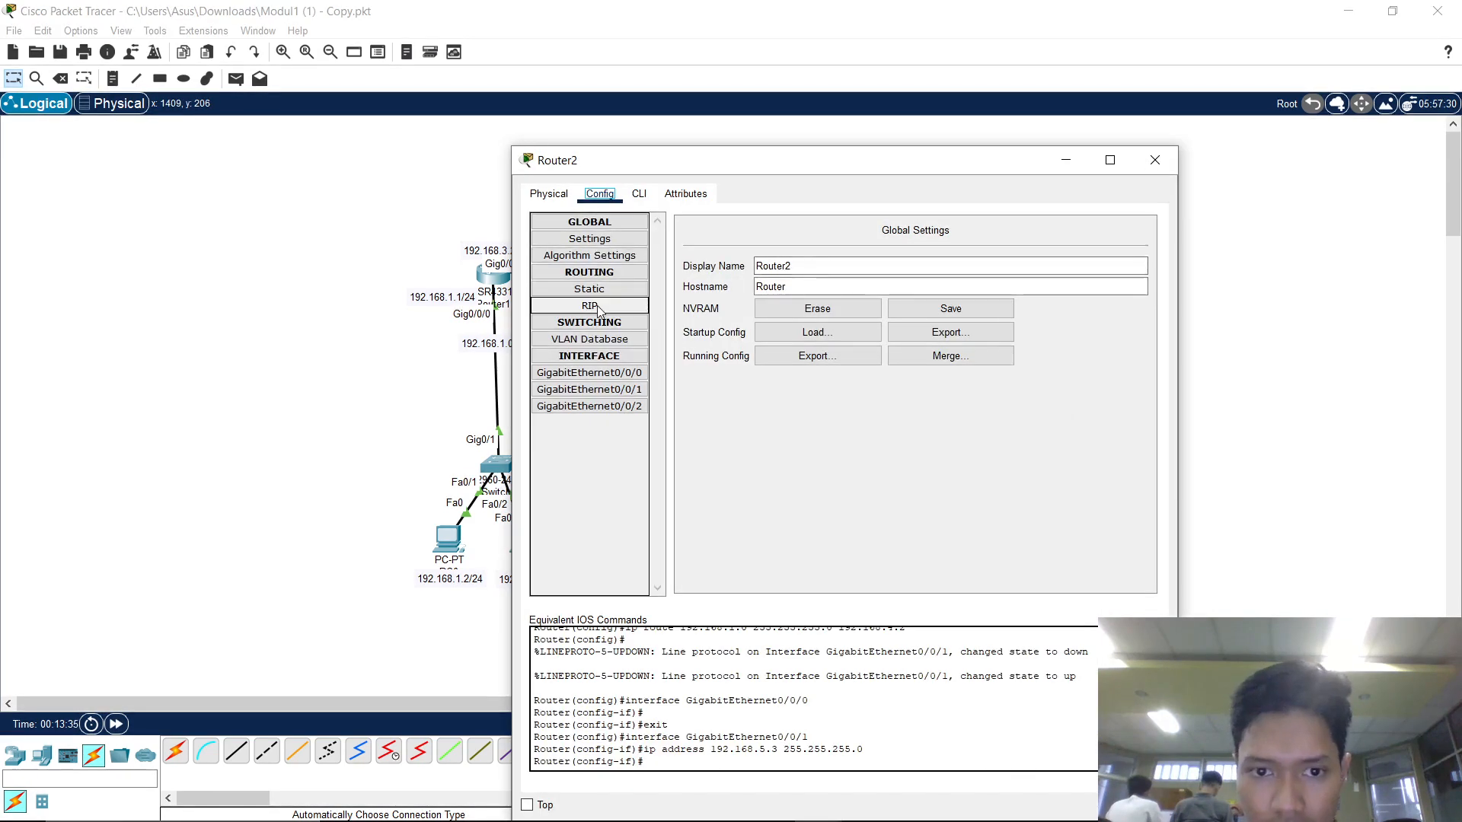
left_click(593, 290)
left_click_drag(913, 170, 907, 307)
left_click(792, 520)
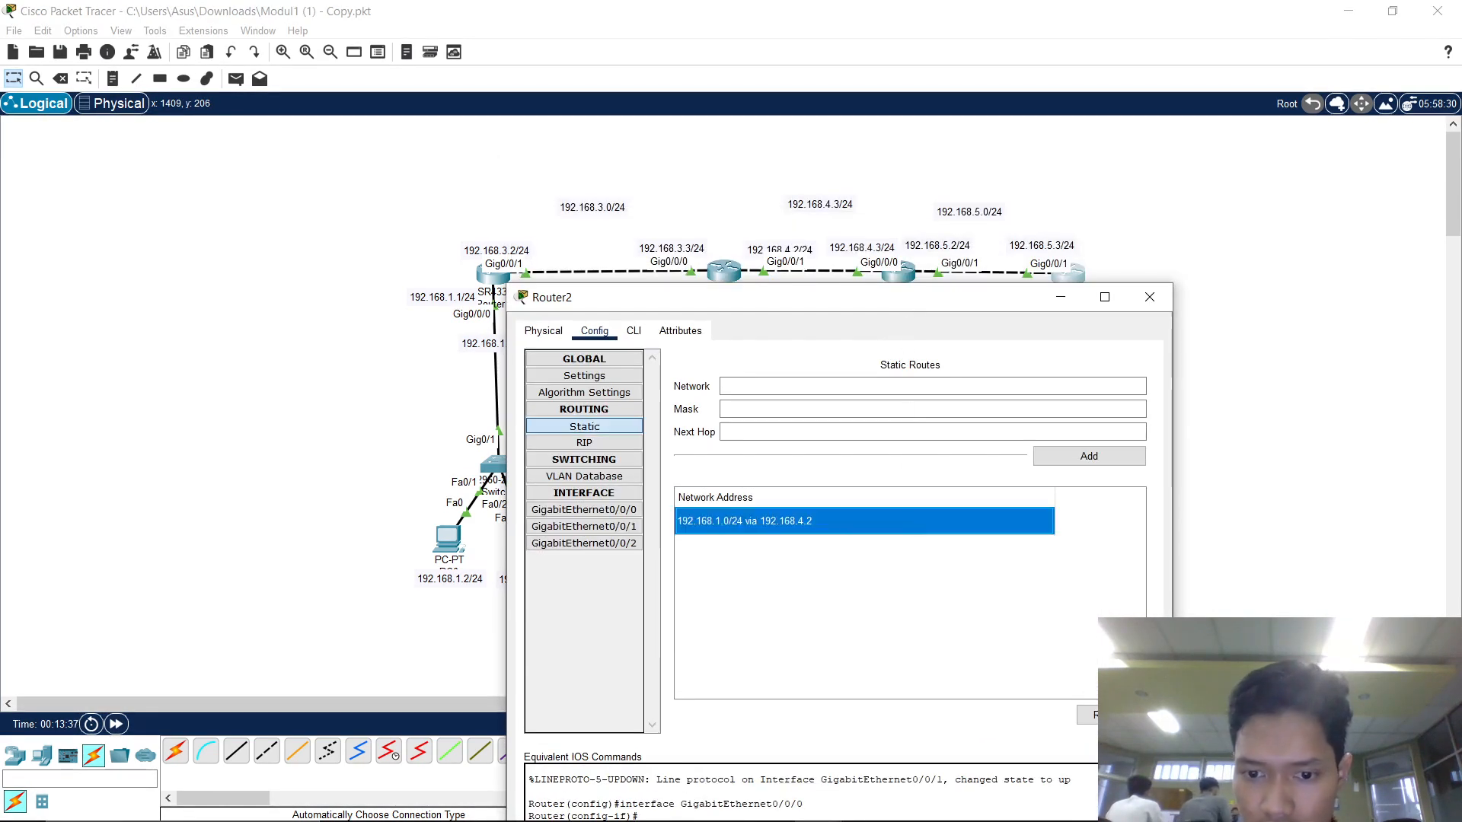
left_click(1088, 715)
Add a static route on Router2 to network 192.168.1.0, mask 255.255.255.0, through Router3, and close its configuration.
left_click(794, 388)
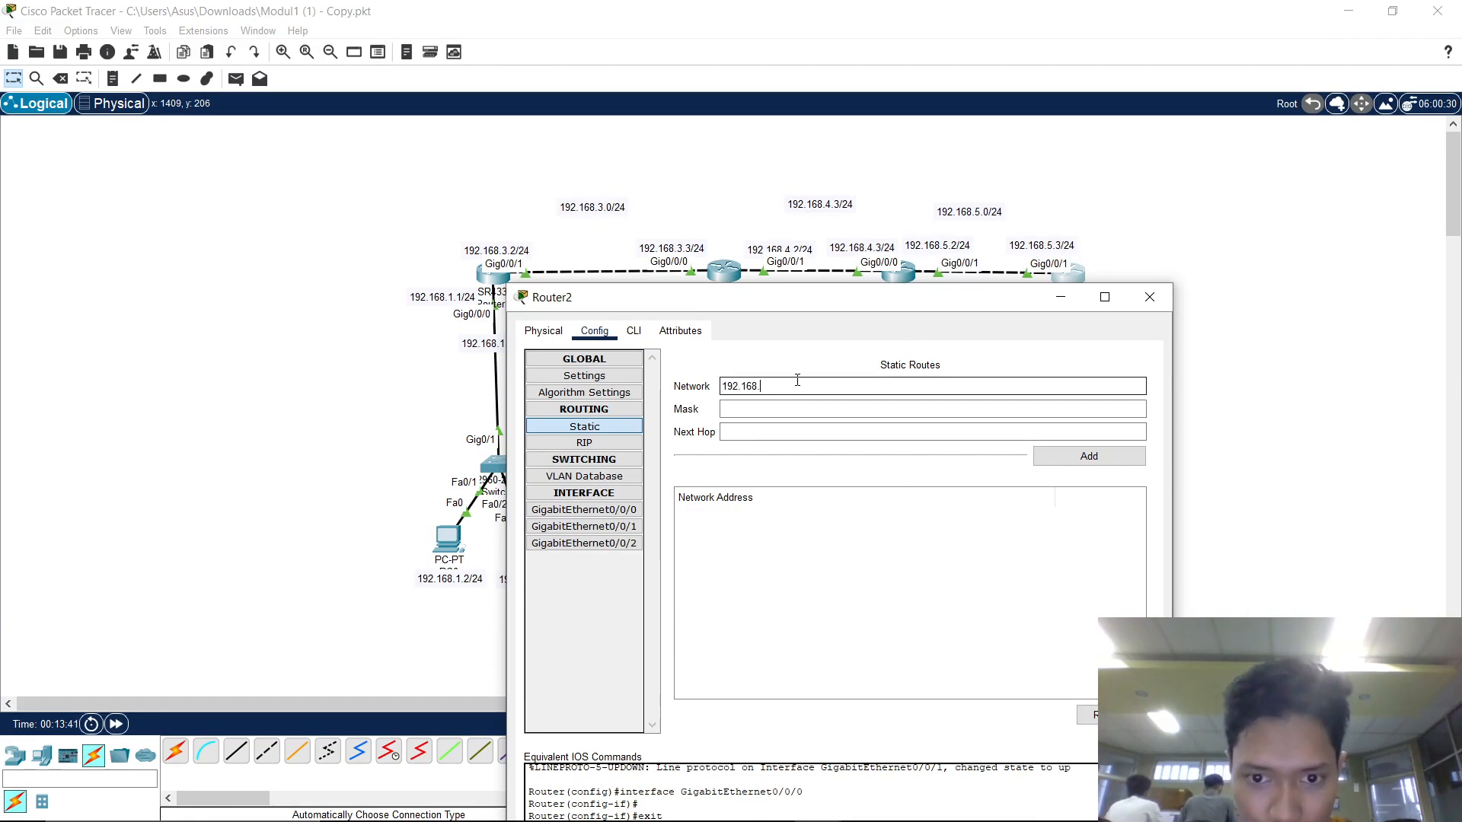
left_click(823, 408)
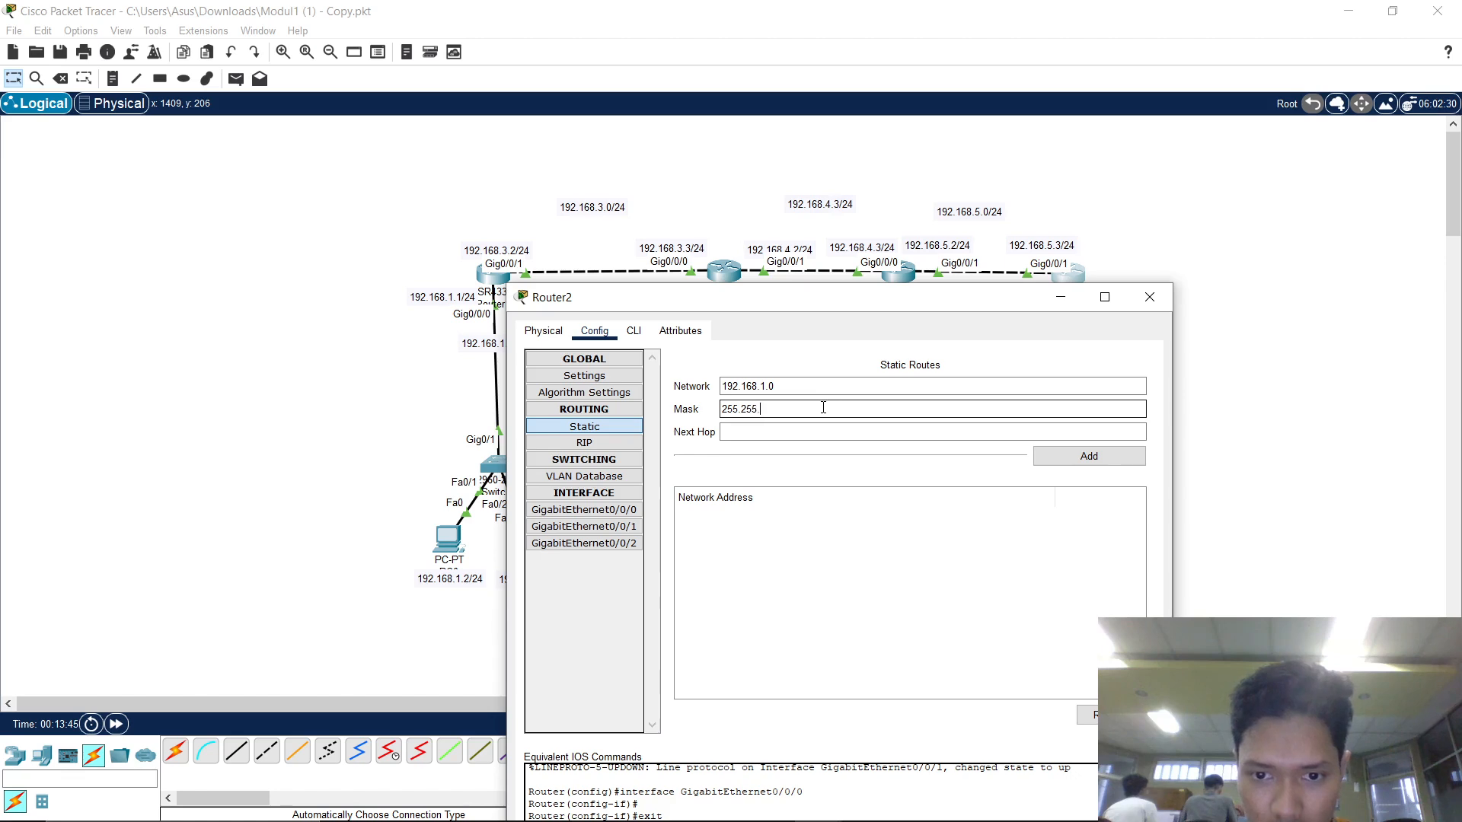
key("Tab")
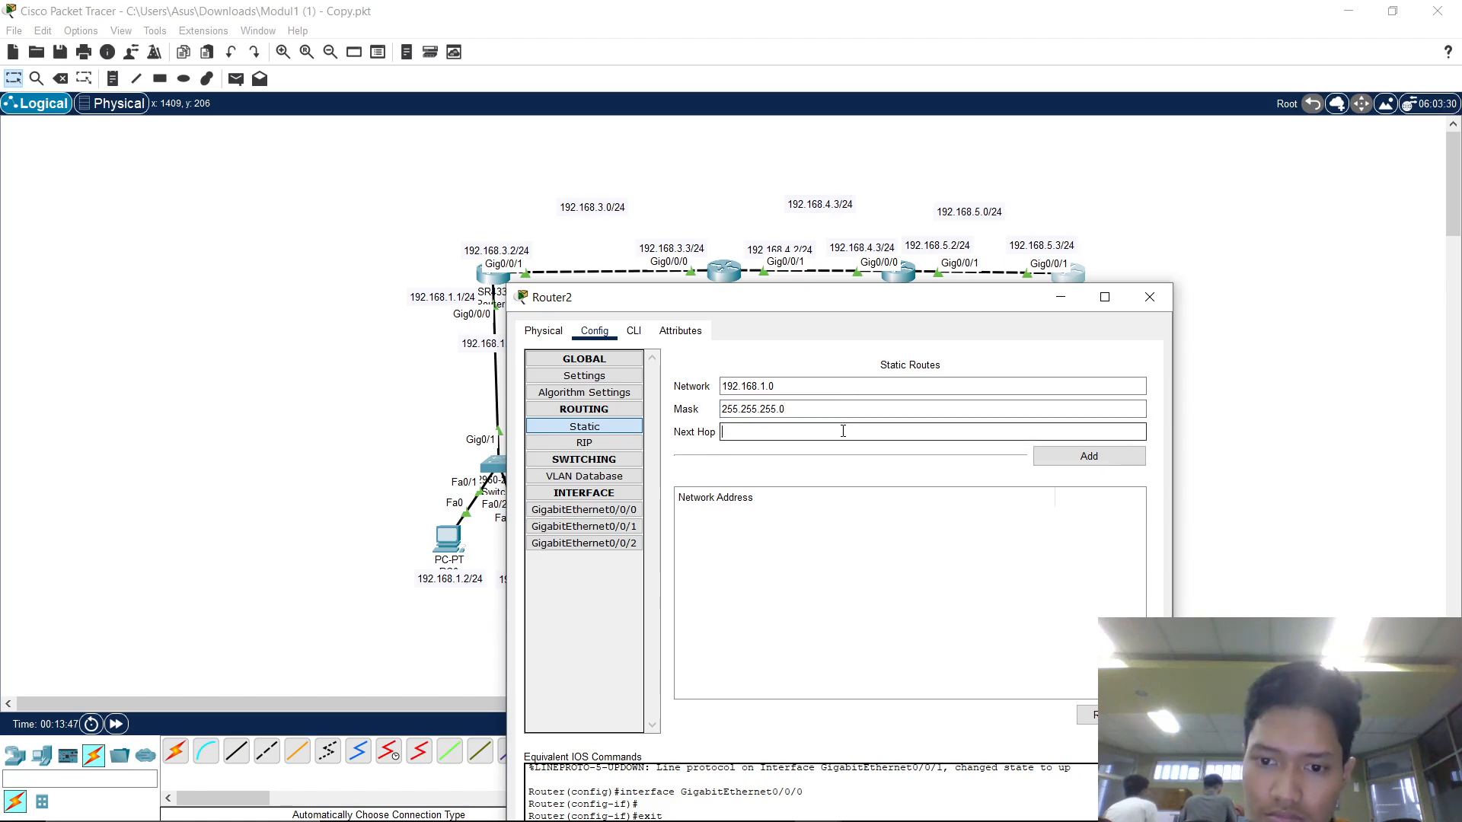
left_click_drag(863, 298, 877, 353)
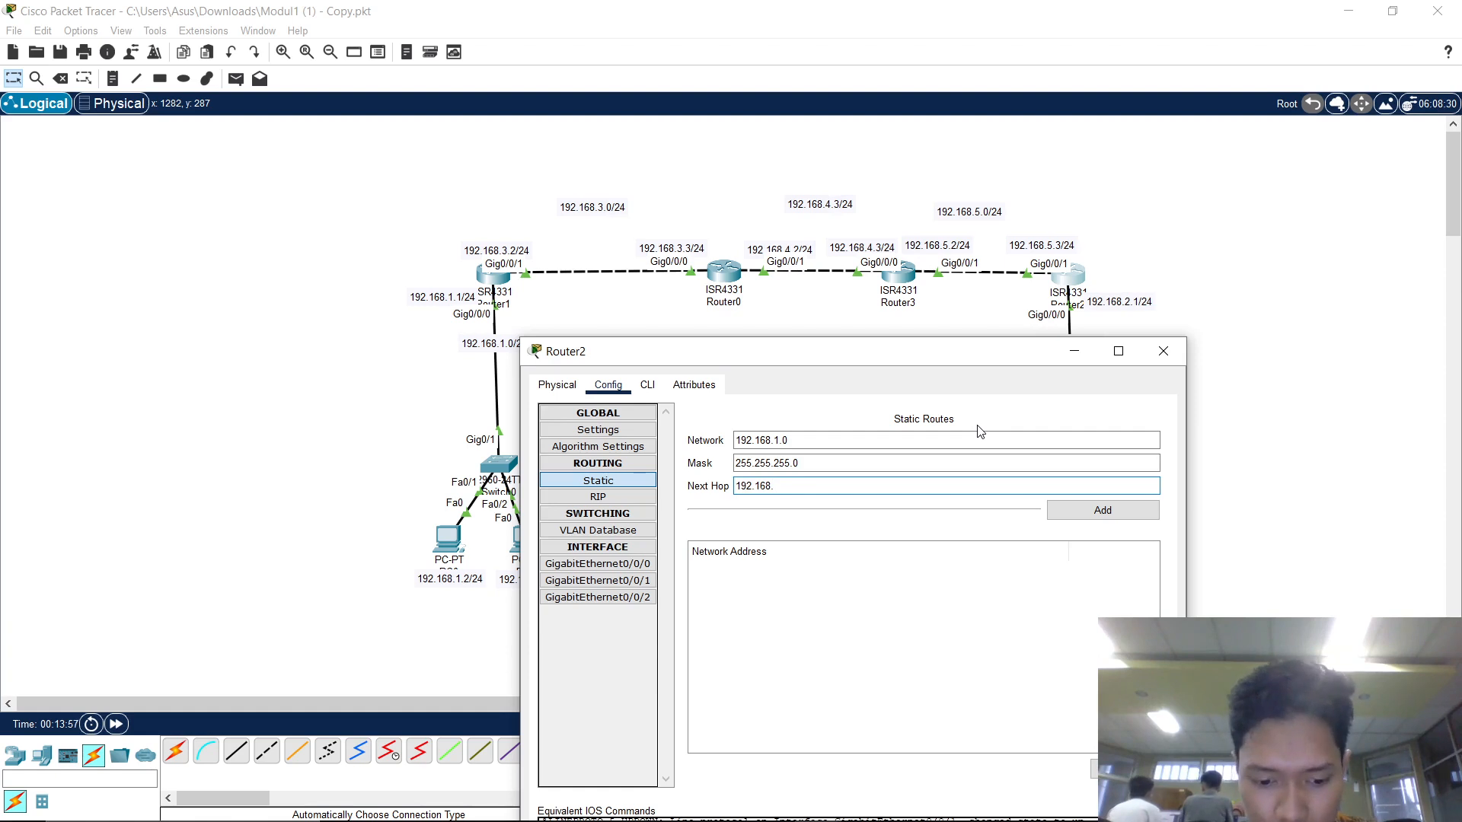
left_click(1117, 511)
left_click(1164, 350)
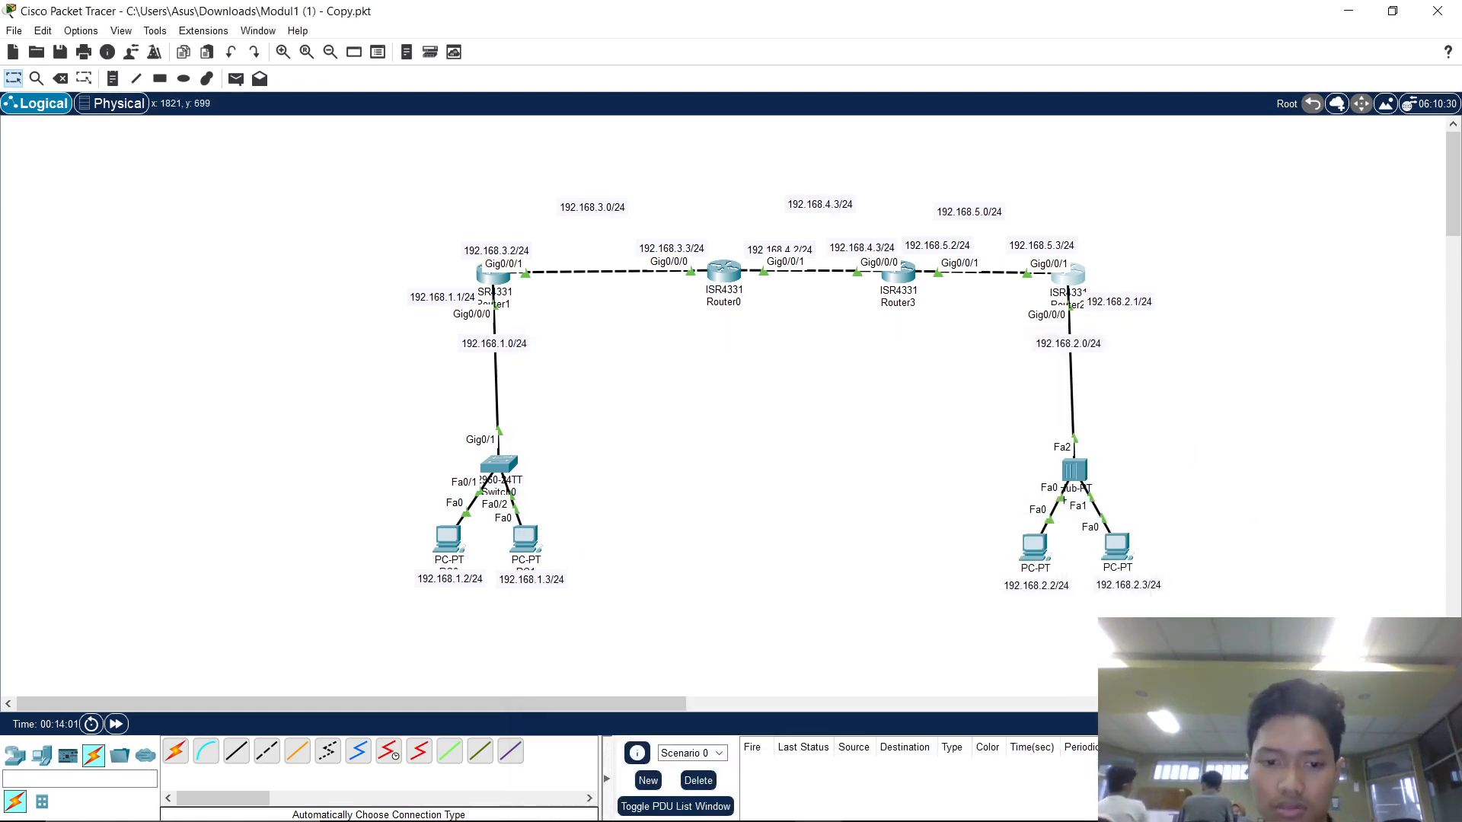
Test the routing in Simulation mode by pinging 192.168.2.2 from PC0's Command Prompt, and return to Realtime mode.
left_click(1417, 724)
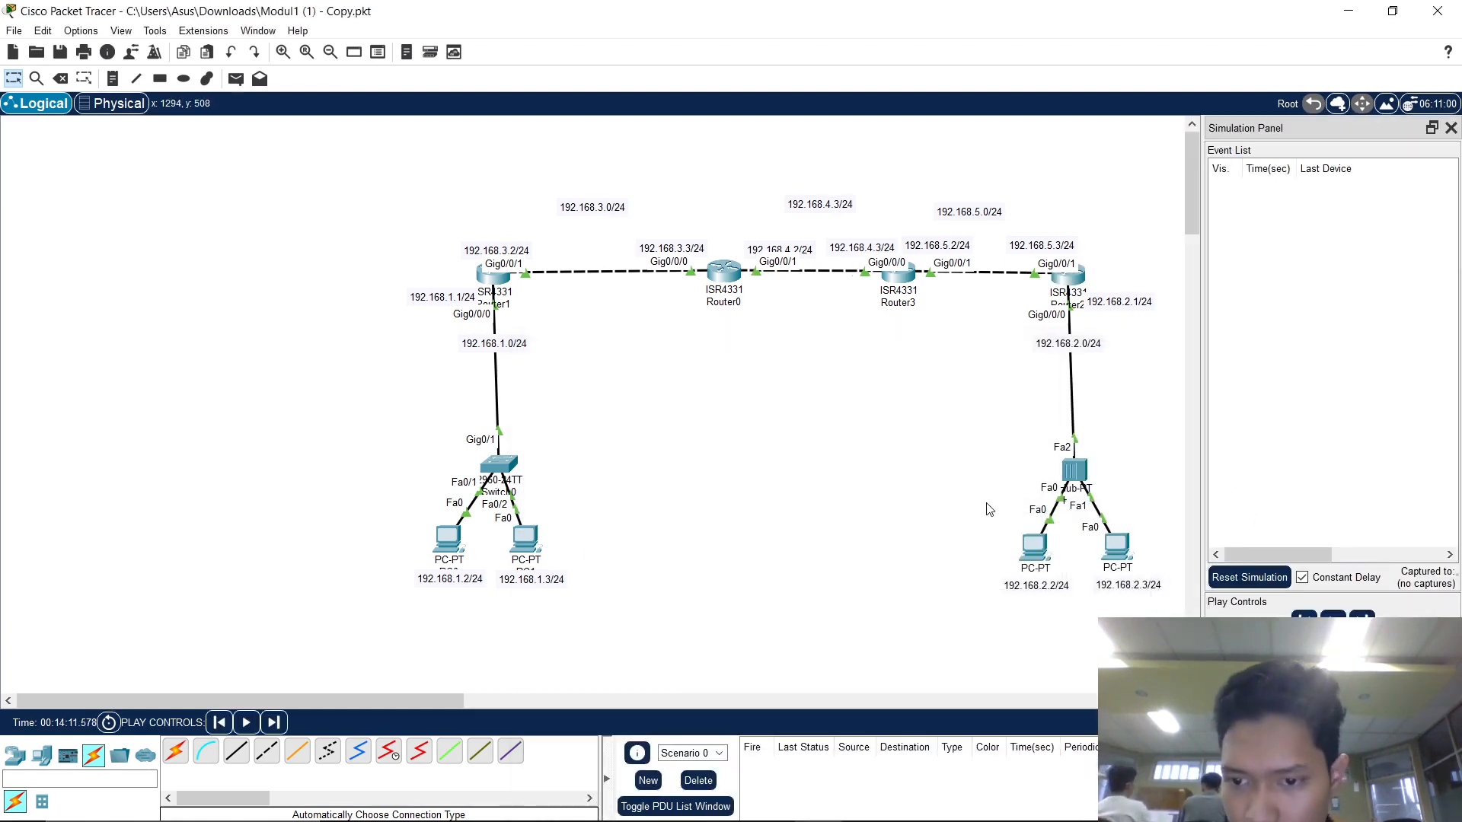
left_click(440, 545)
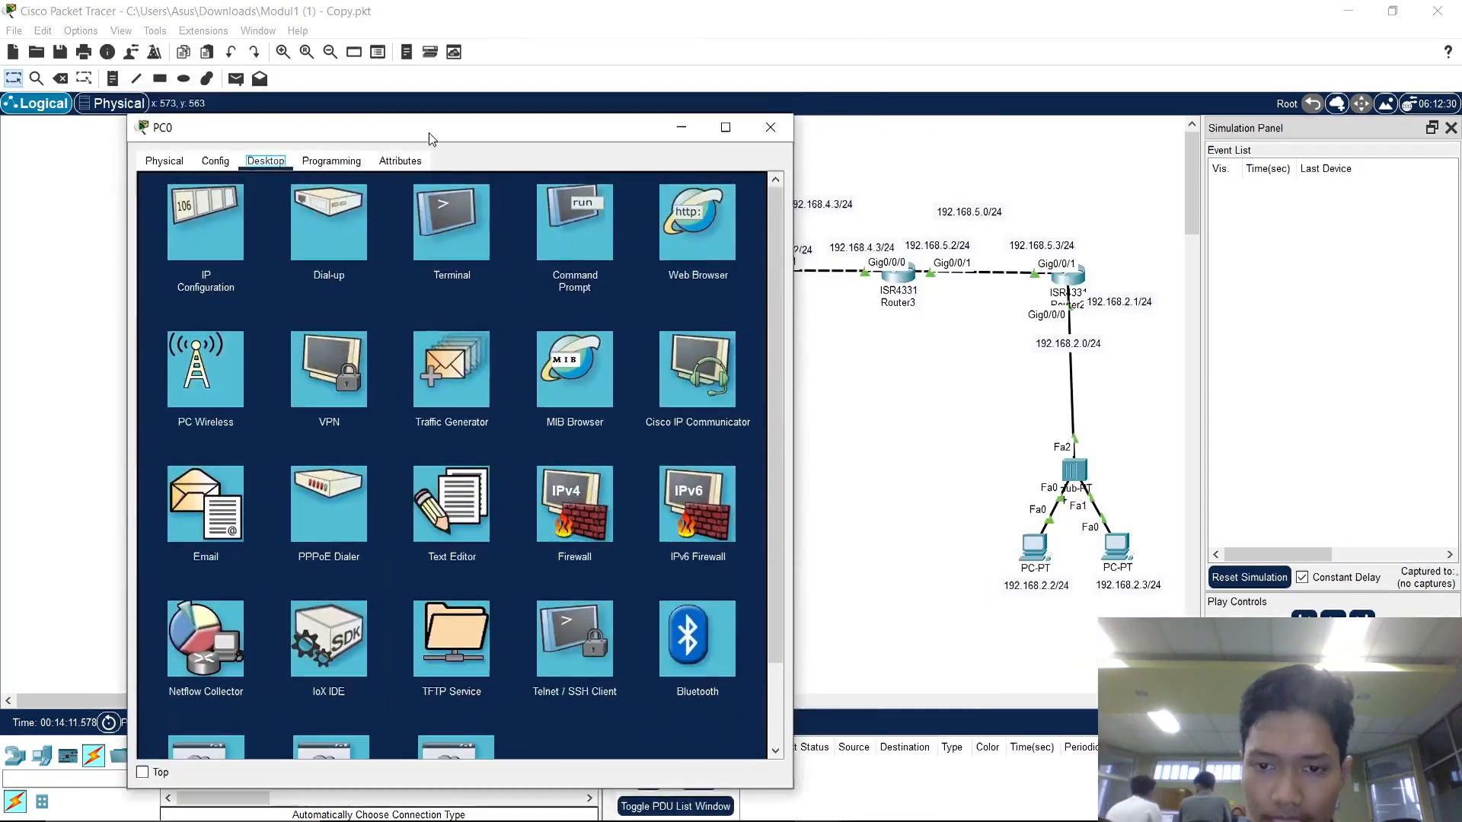
left_click_drag(428, 132, 432, 153)
left_click(569, 258)
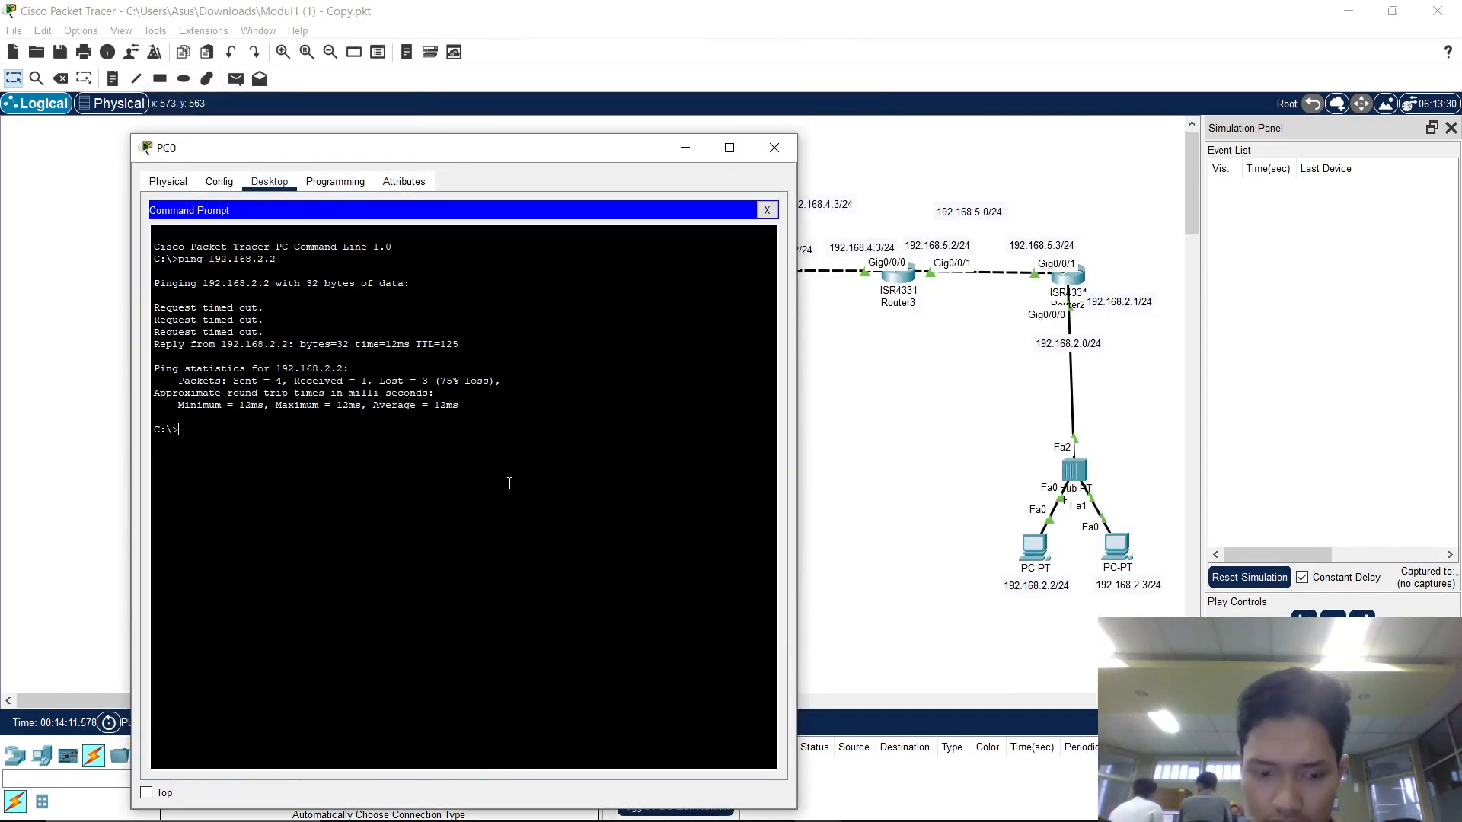
key("Up")
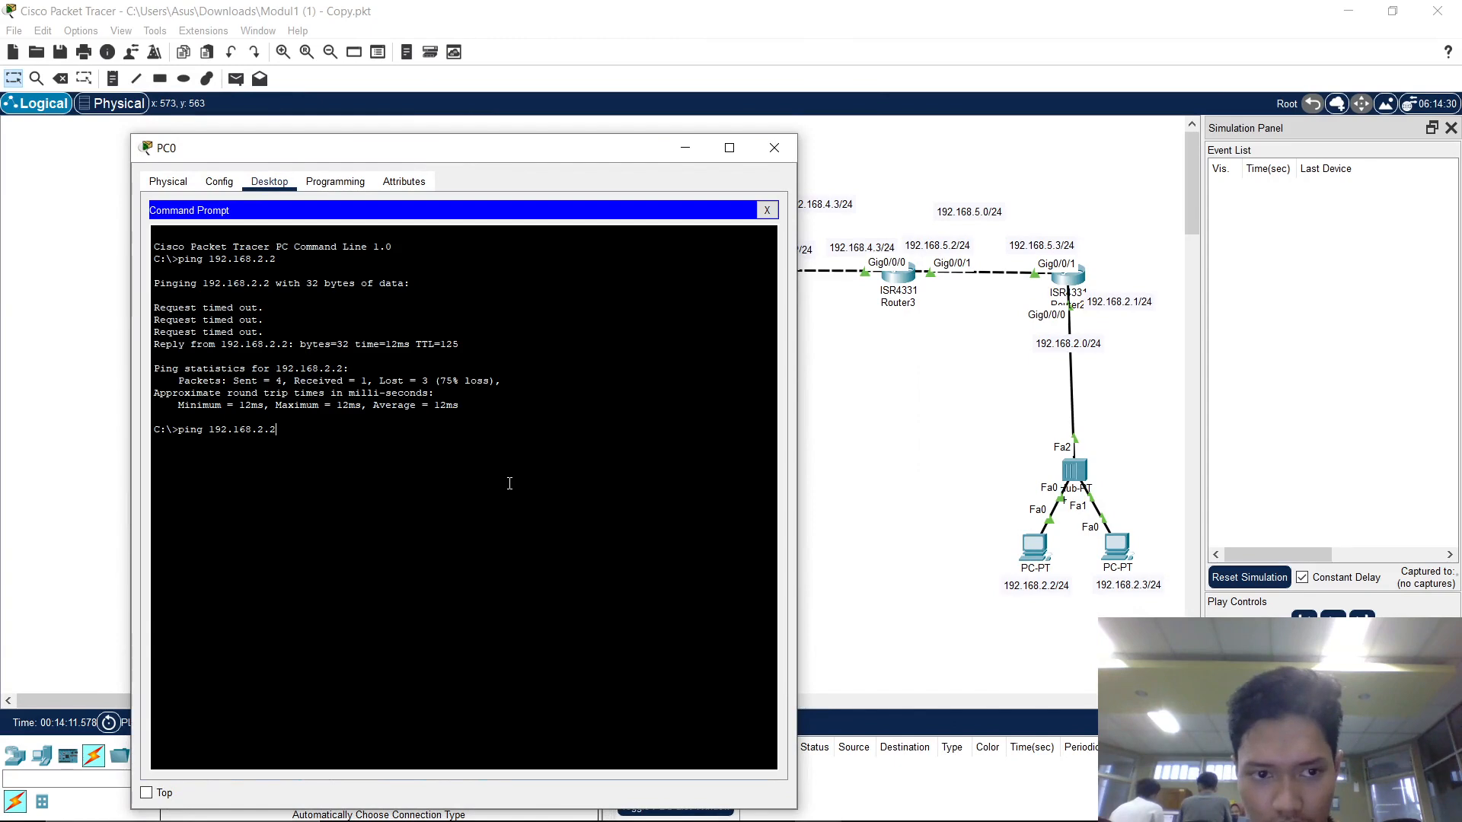
key("Return")
left_click(685, 147)
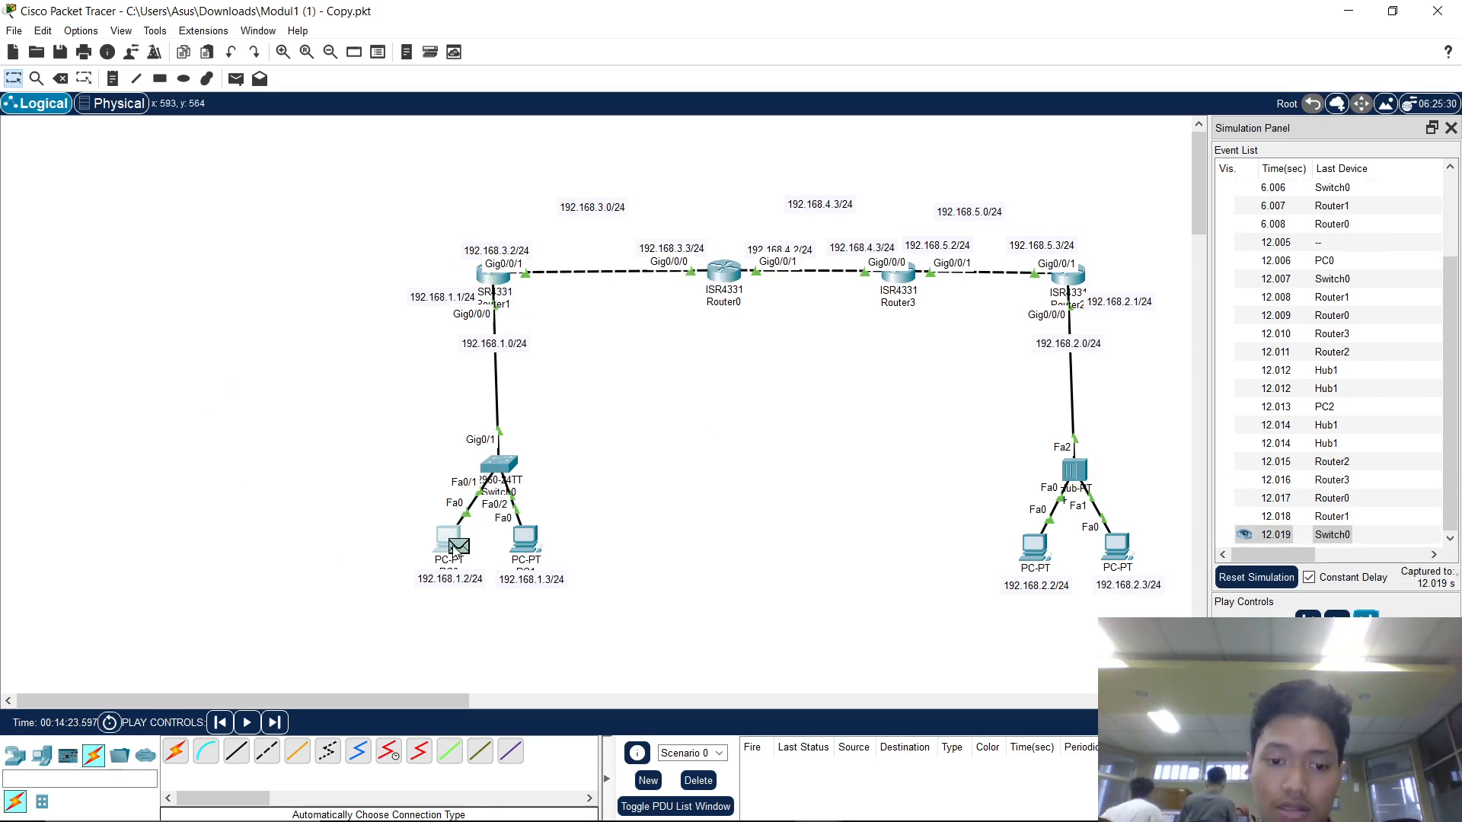
mouse_move(461, 551)
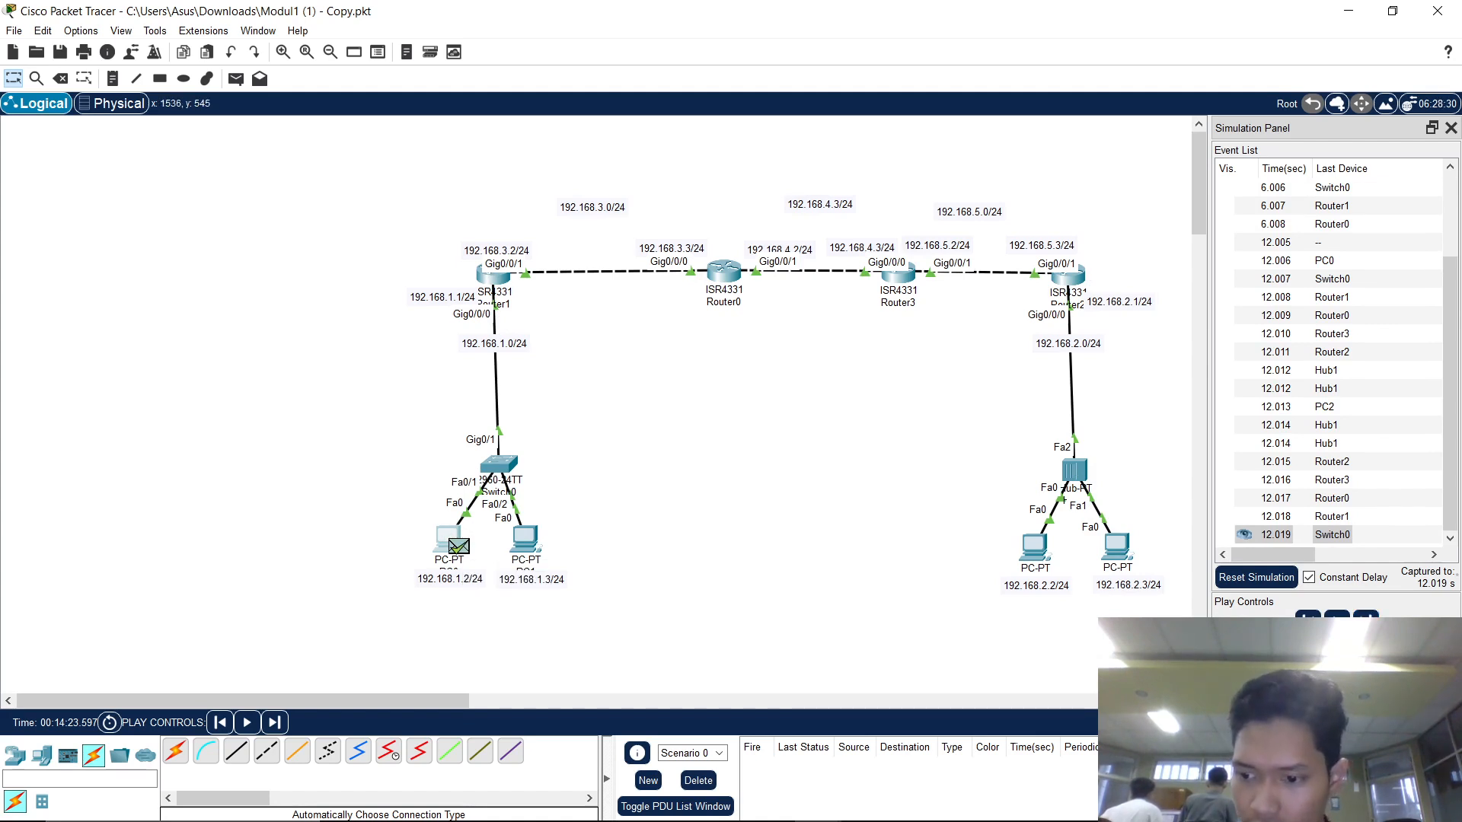
left_click(1450, 128)
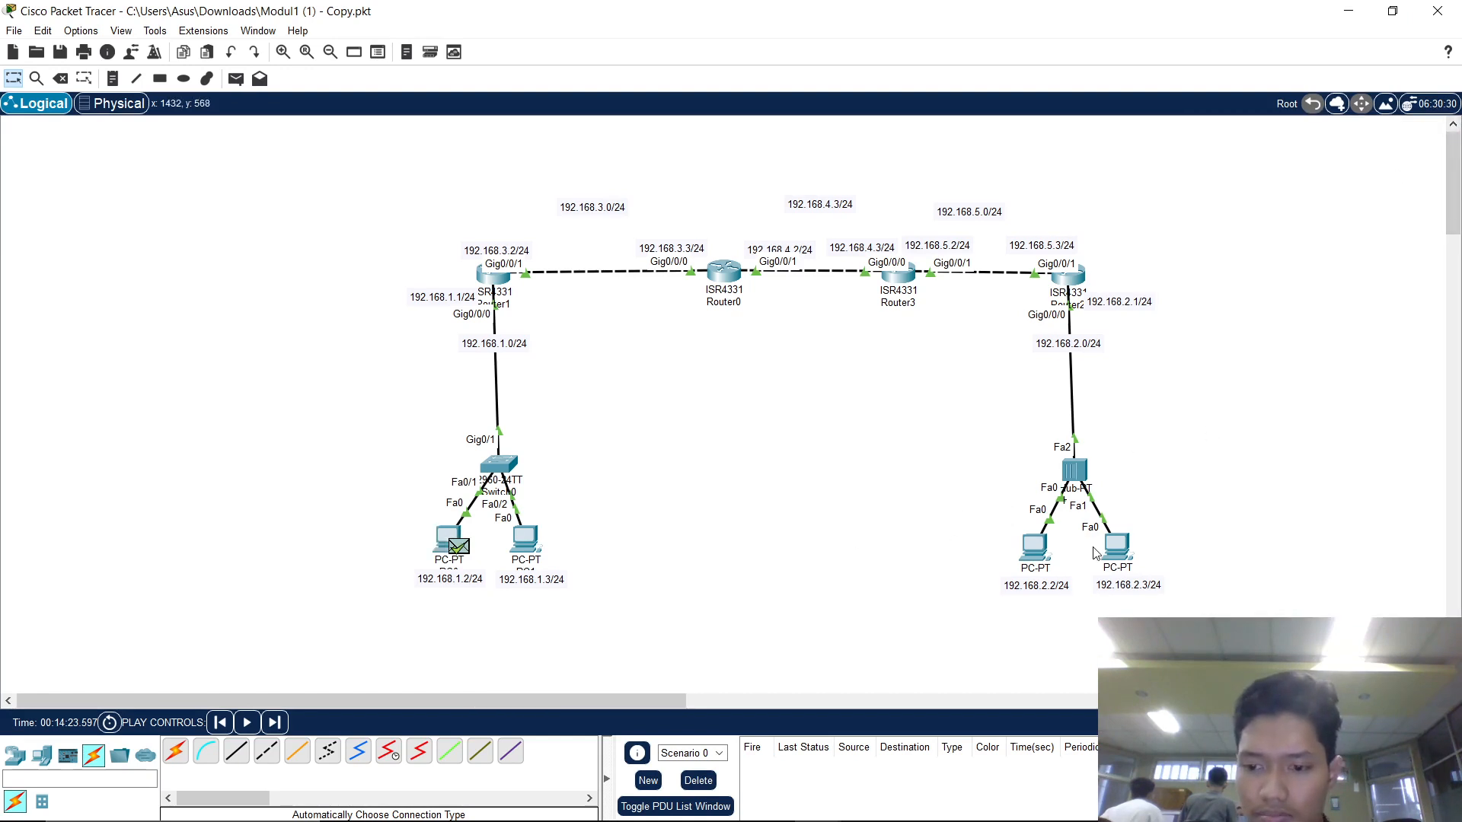
left_click(1311, 723)
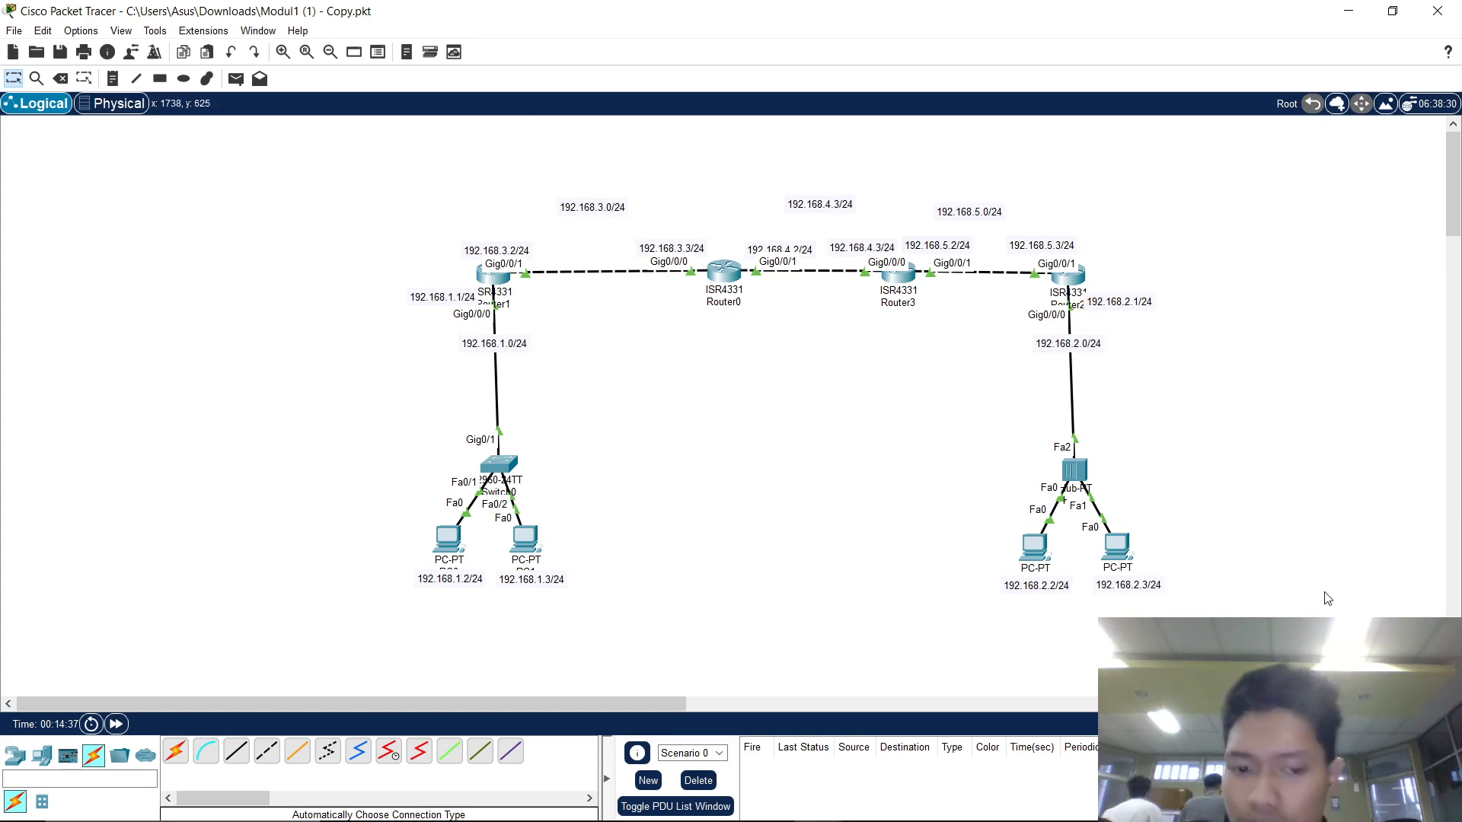
Open PC3's Command Prompt and move its window clear of the PCs on the 192.168.2.0 network.
left_click(1118, 546)
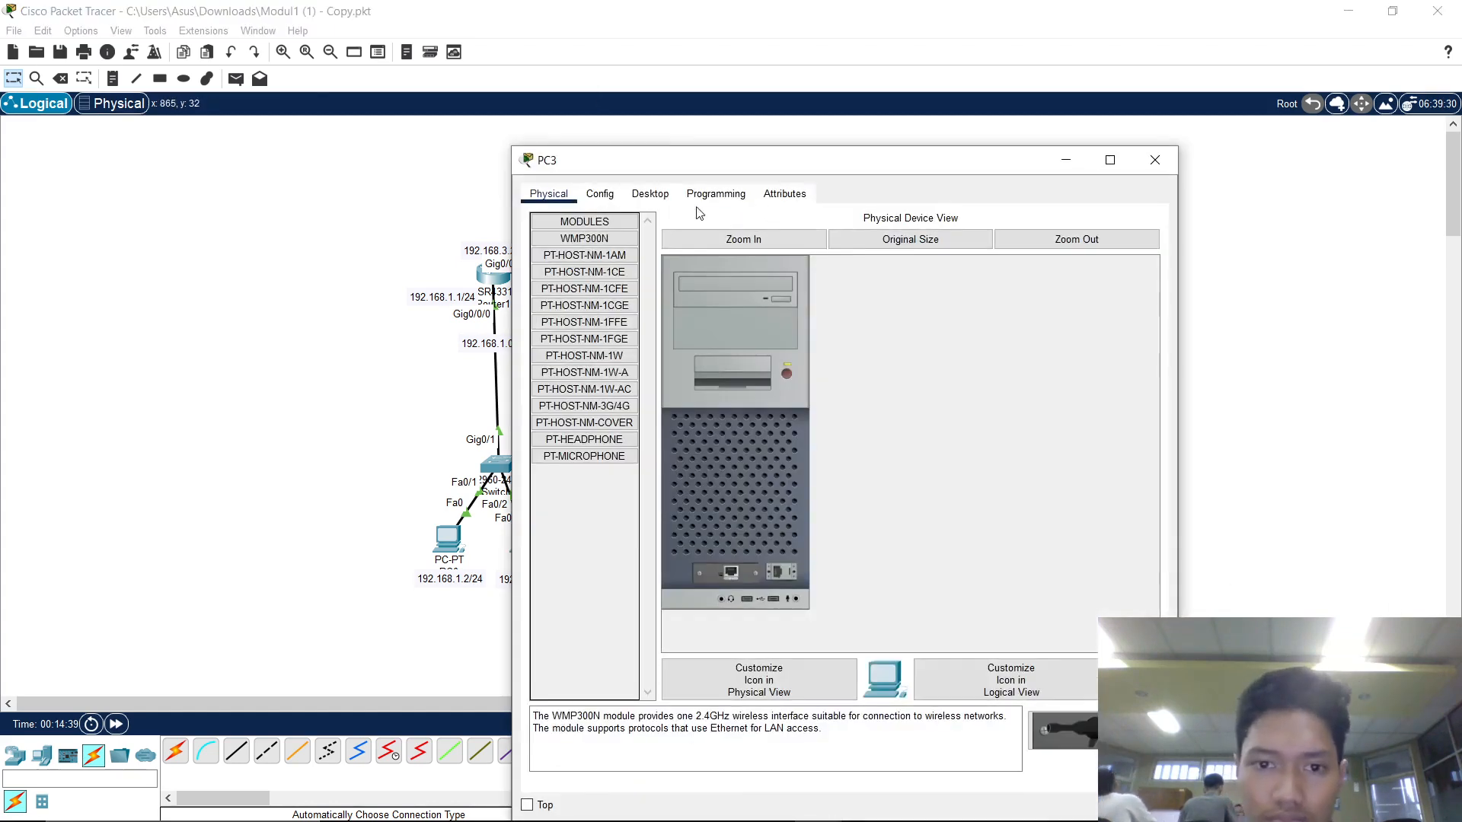
left_click(600, 193)
left_click(650, 194)
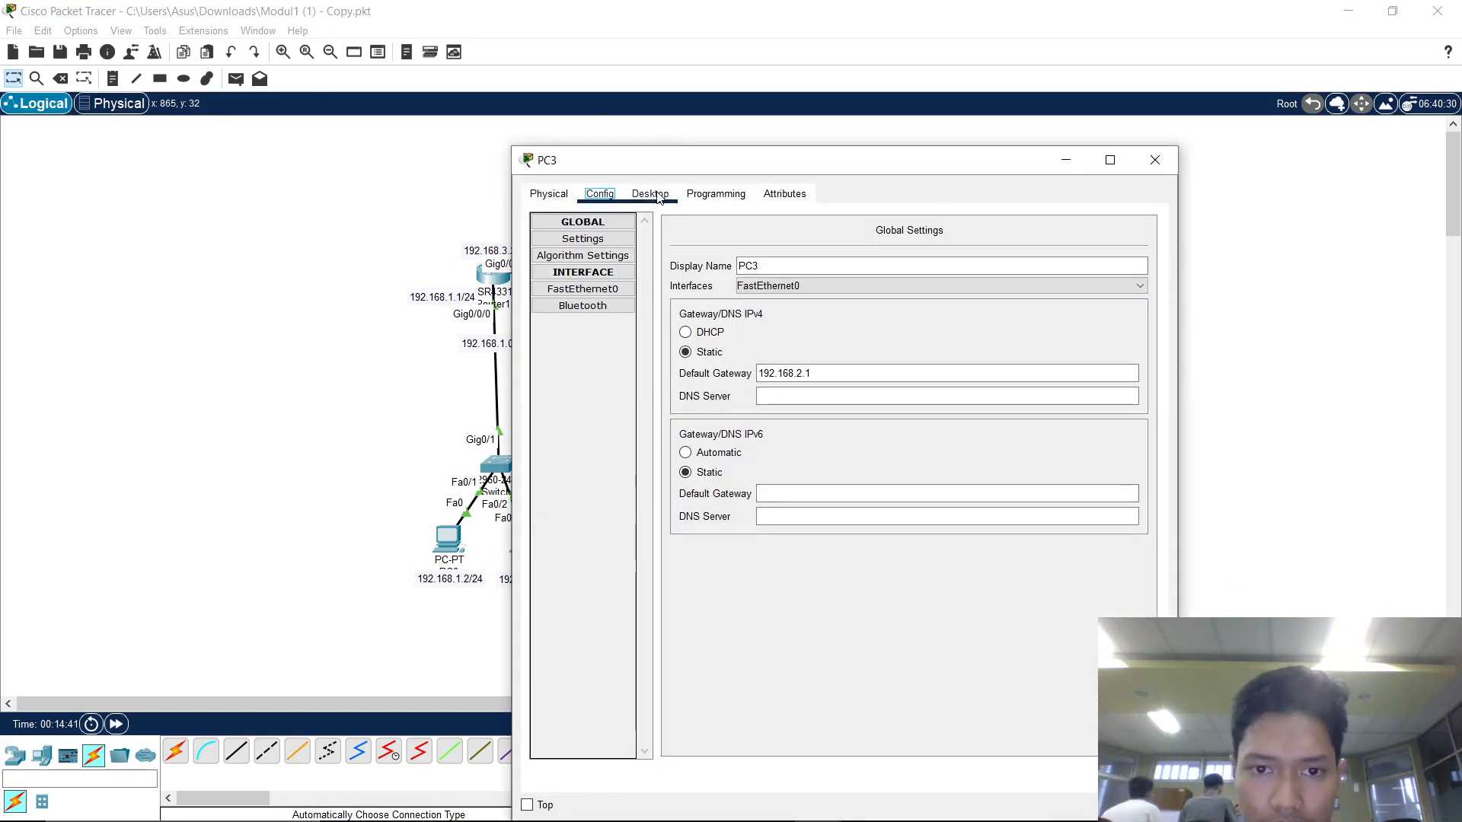
left_click(956, 244)
left_click_drag(951, 157, 721, 162)
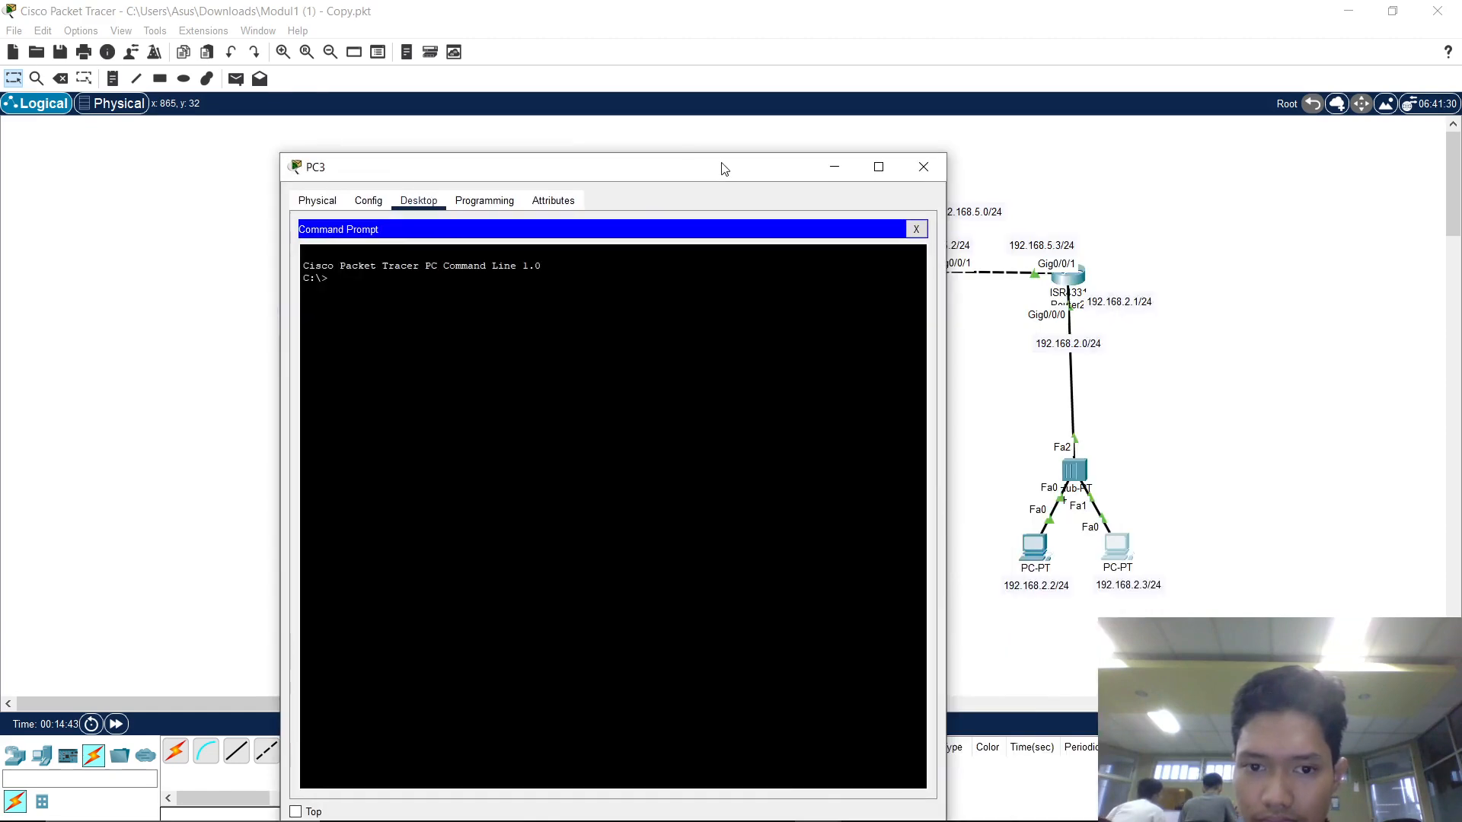
Ping 192.168.1.3 from PC3 in Simulation mode, follow the packets across the routers, and return to Realtime mode.
left_click(1420, 724)
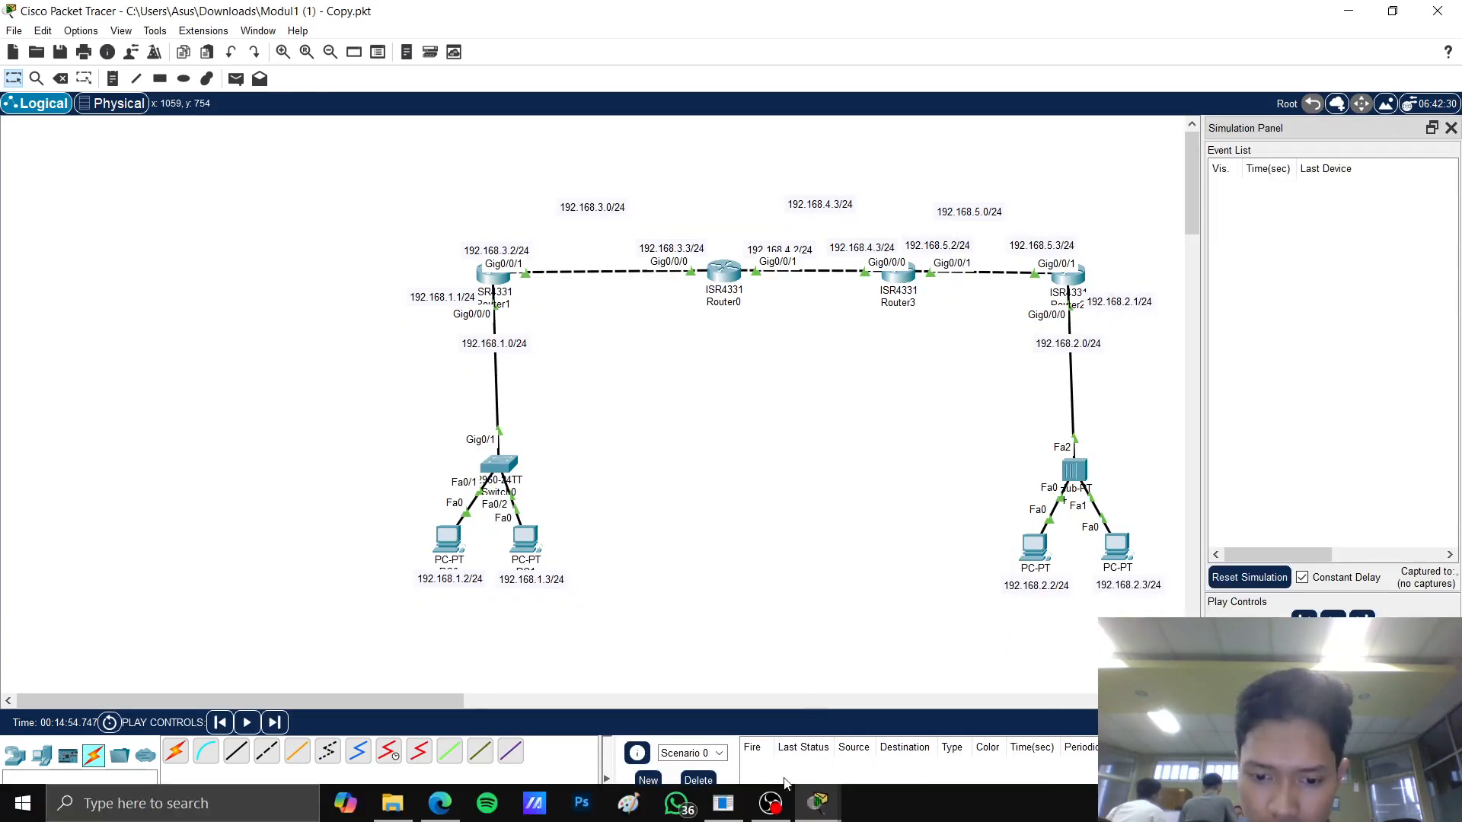
mouse_move(818, 803)
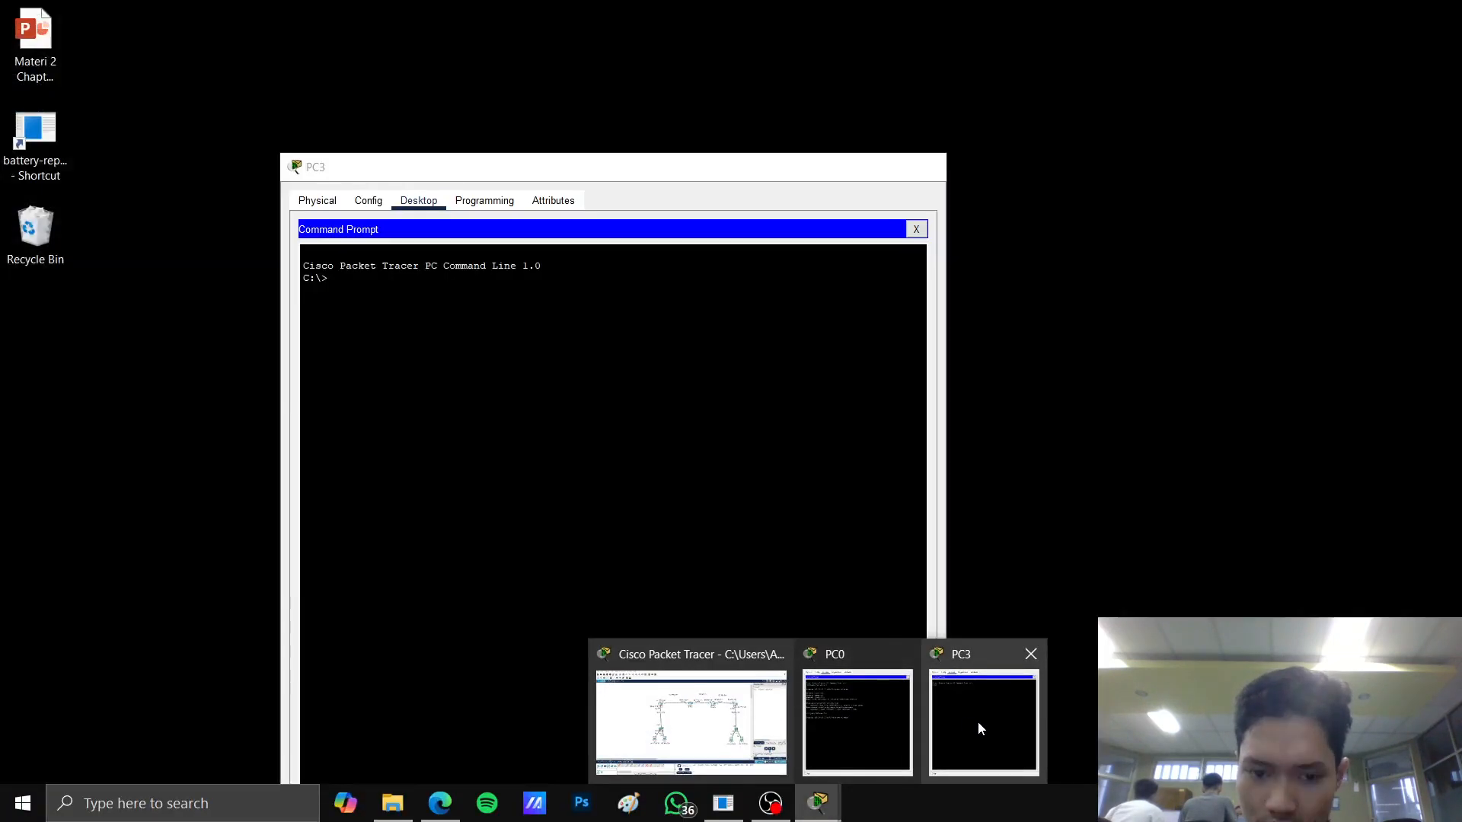
left_click(979, 728)
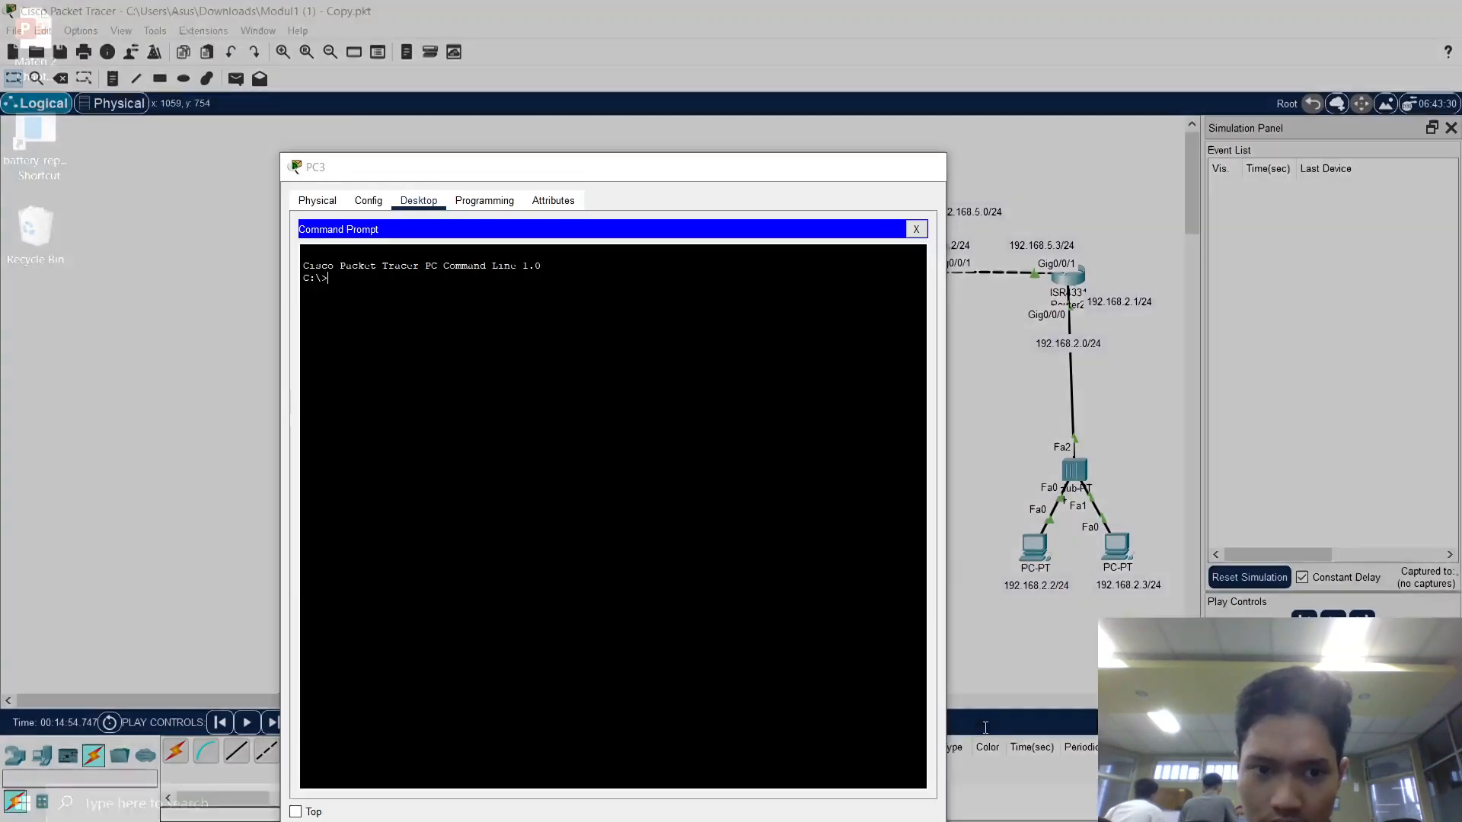
type("ping 192.168.1.3")
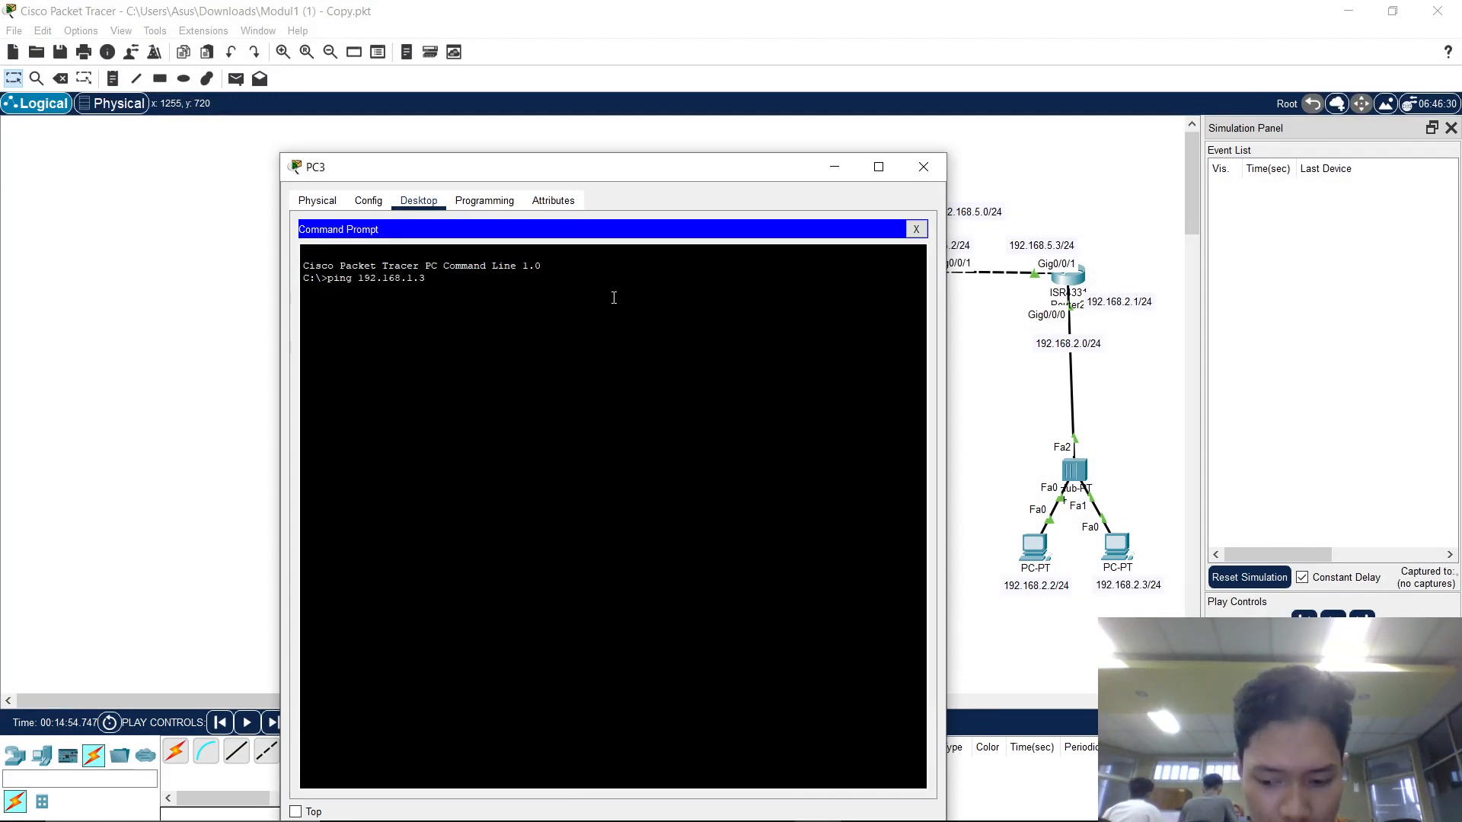
key("Return")
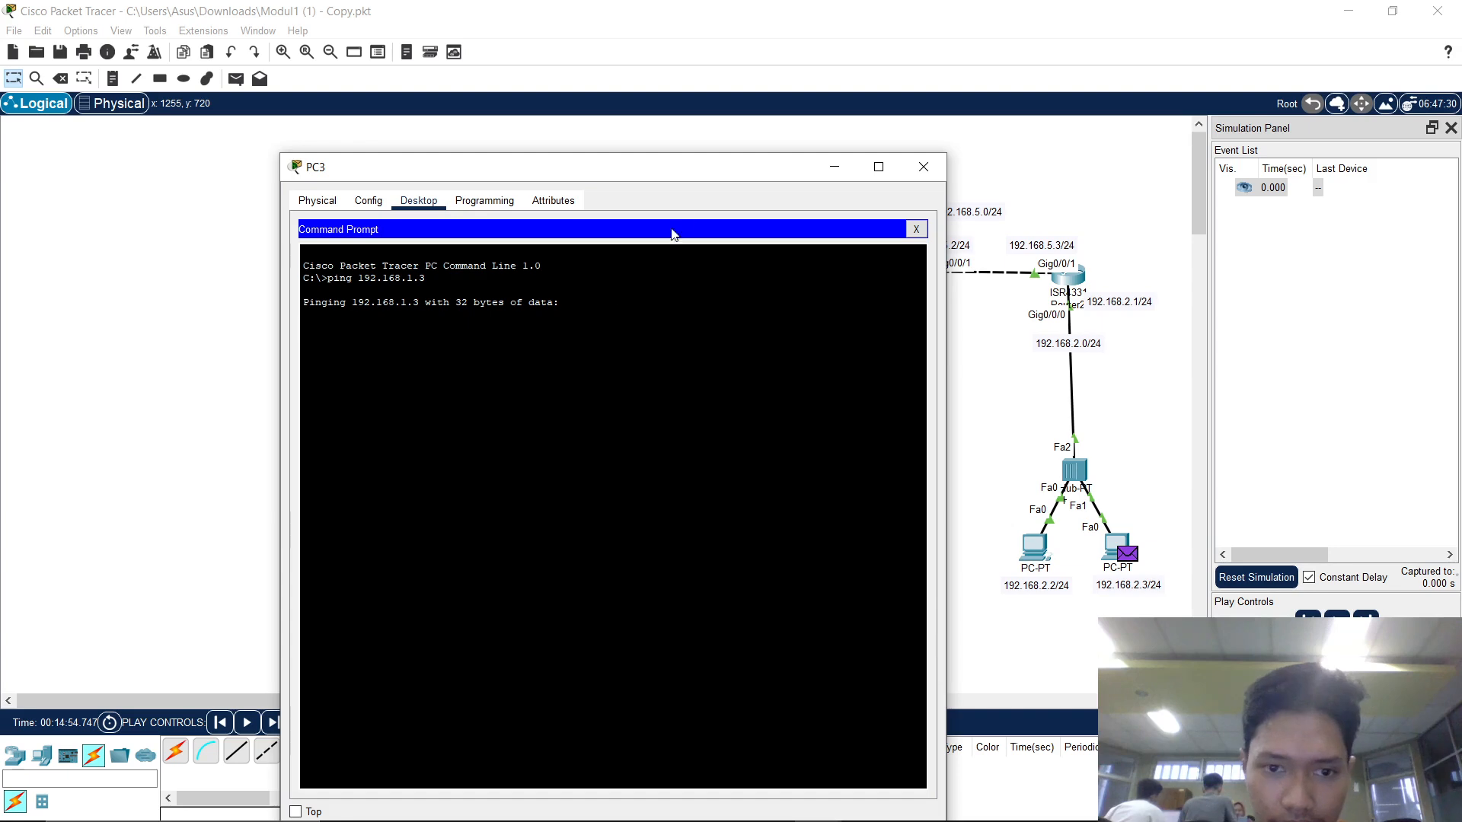
left_click(923, 166)
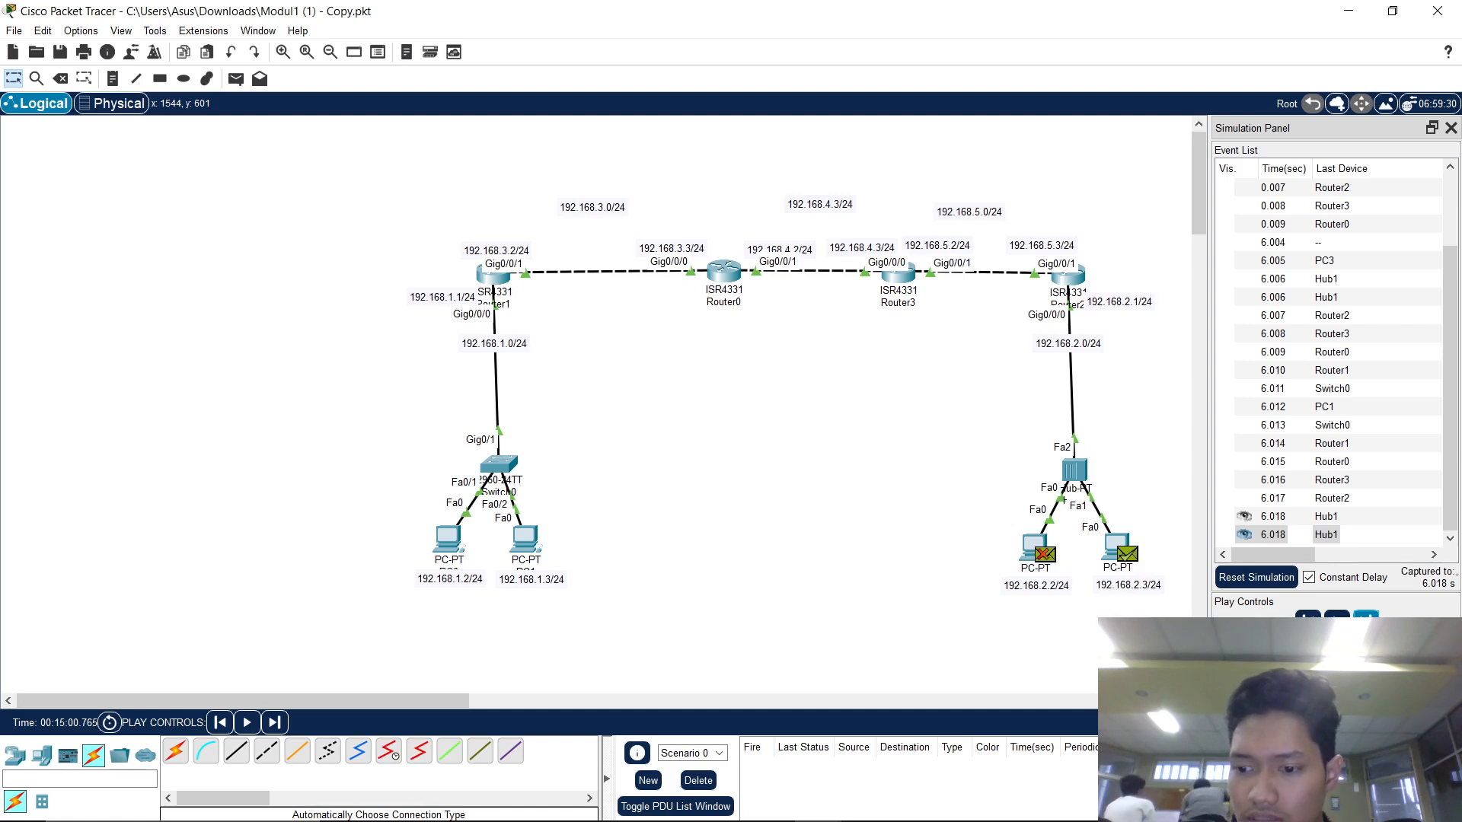
left_click(1334, 723)
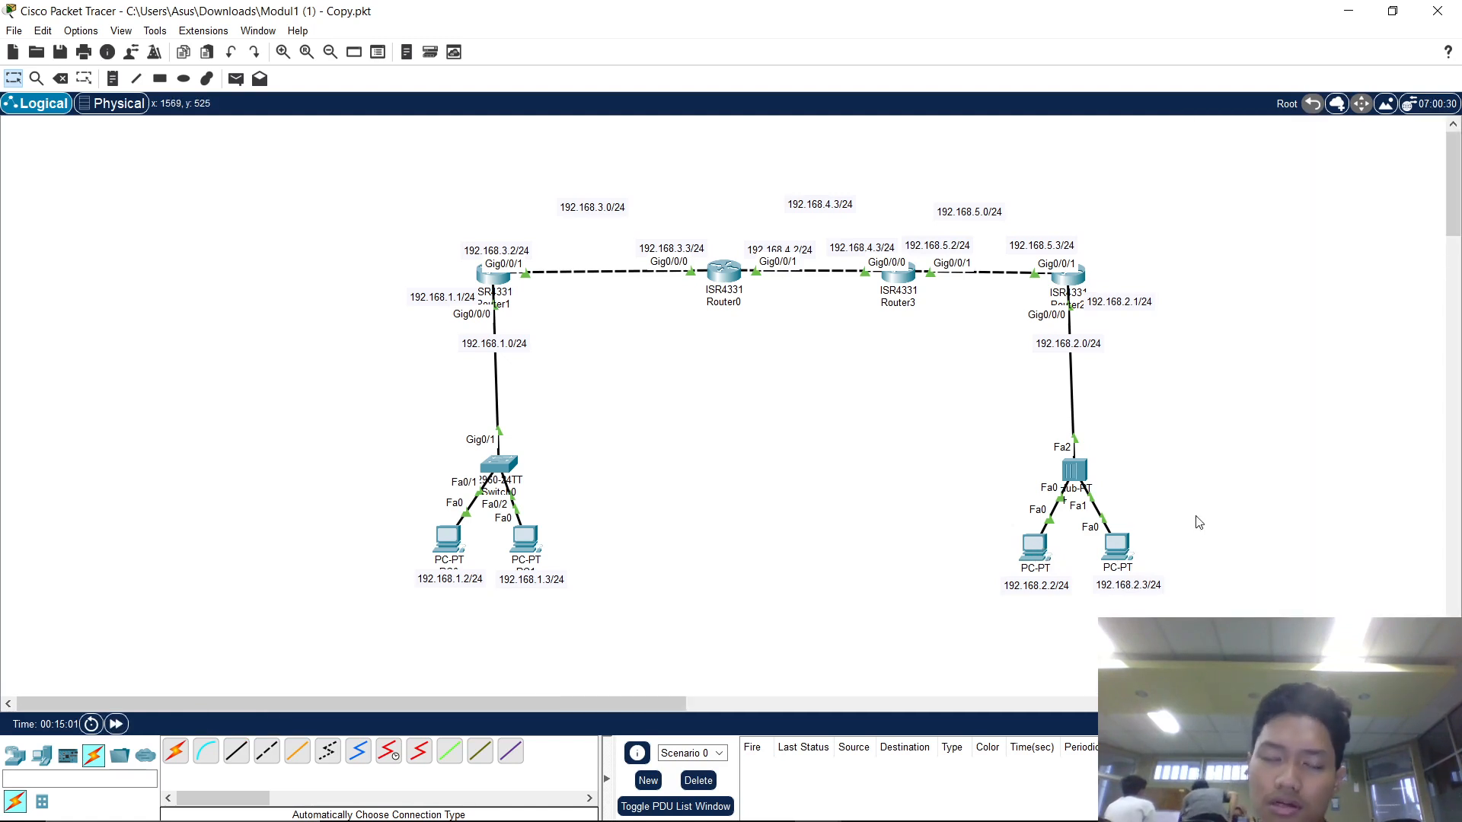